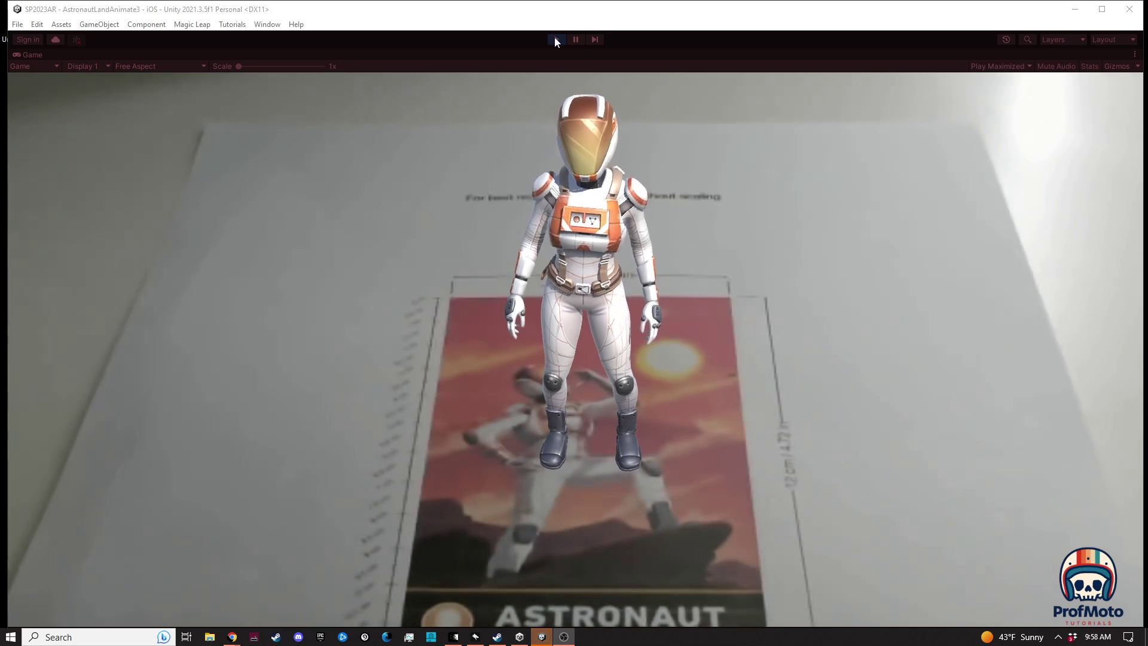
Step: Stop the running scene and delete the Plane and Astronaut objects from under ImageTarget
{"action": "left_click", "coordinate": [557, 39]}
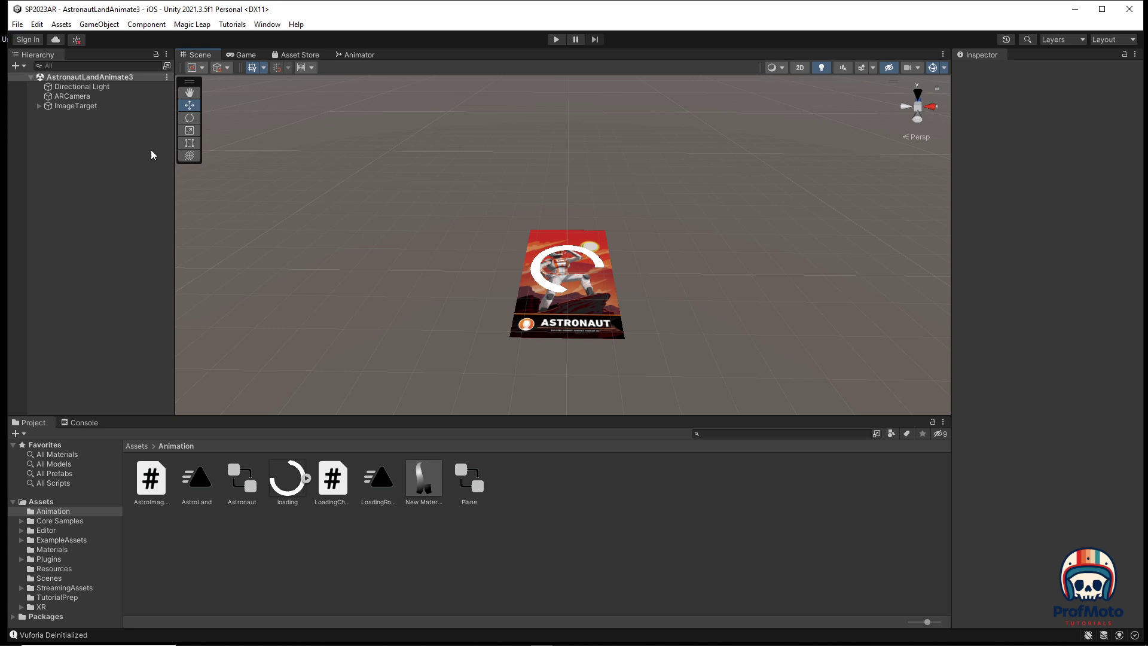
{"action": "left_click", "coordinate": [39, 106]}
{"action": "left_click", "coordinate": [74, 116]}
{"action": "left_click", "coordinate": [86, 126], "text": "shift"}
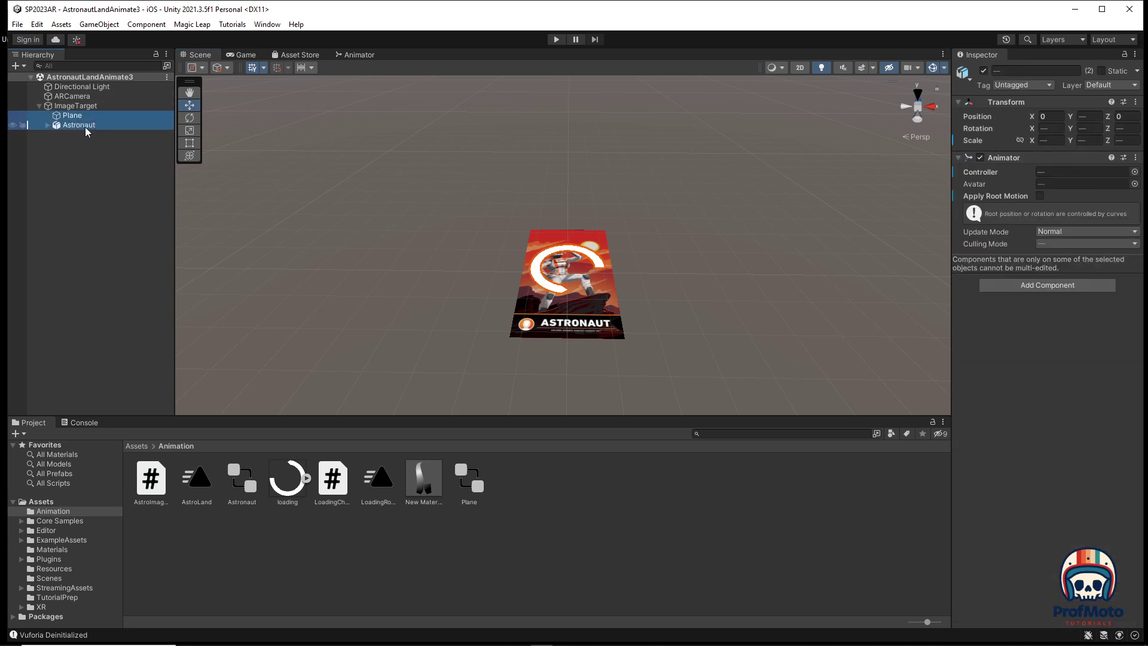
{"action": "key", "text": "Delete"}
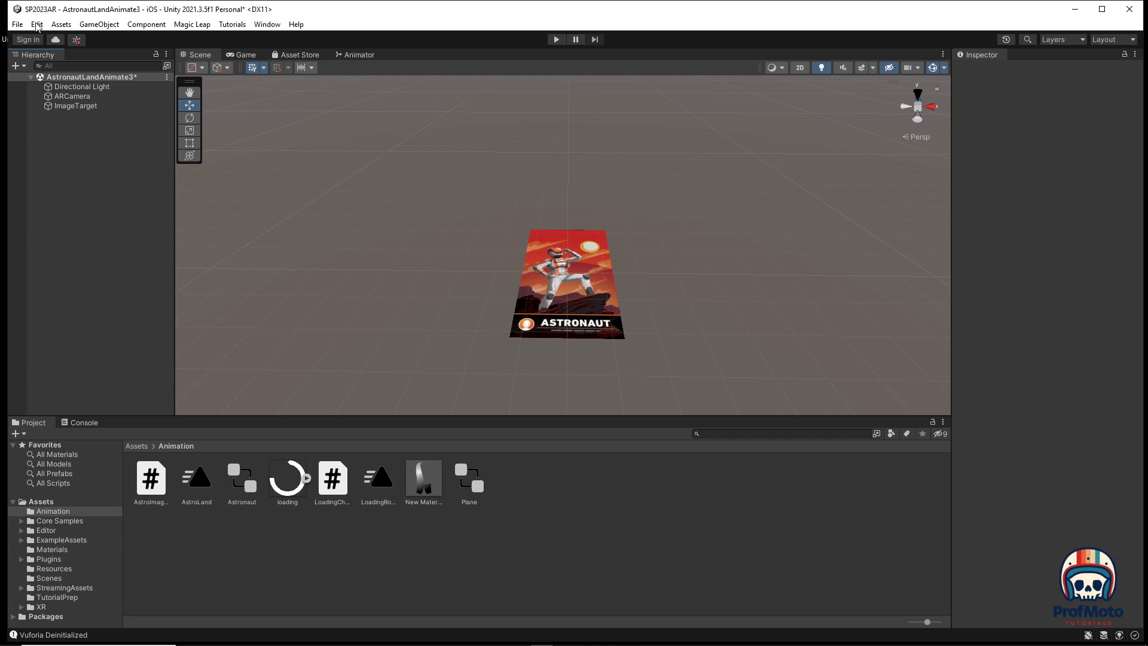
Step: Save the scene under the new name AstronautLandAnimateTutorial.unity in the project's Scenes folder
{"action": "left_click", "coordinate": [17, 24]}
{"action": "left_click", "coordinate": [71, 95]}
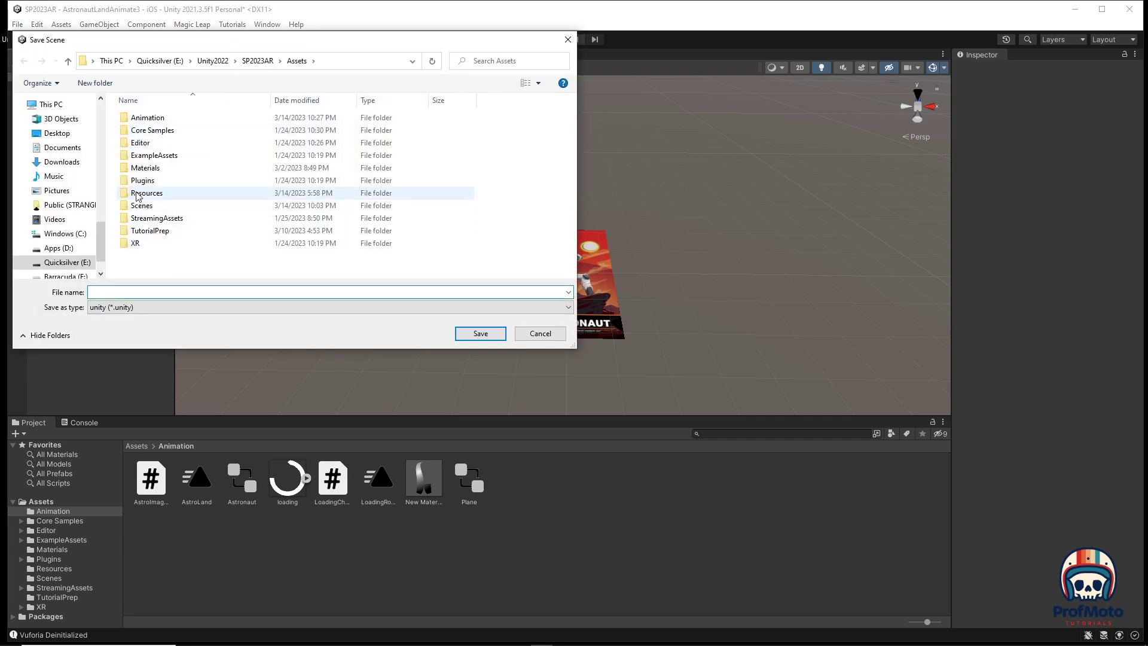
{"action": "double_click", "coordinate": [144, 205]}
{"action": "left_click", "coordinate": [168, 155]}
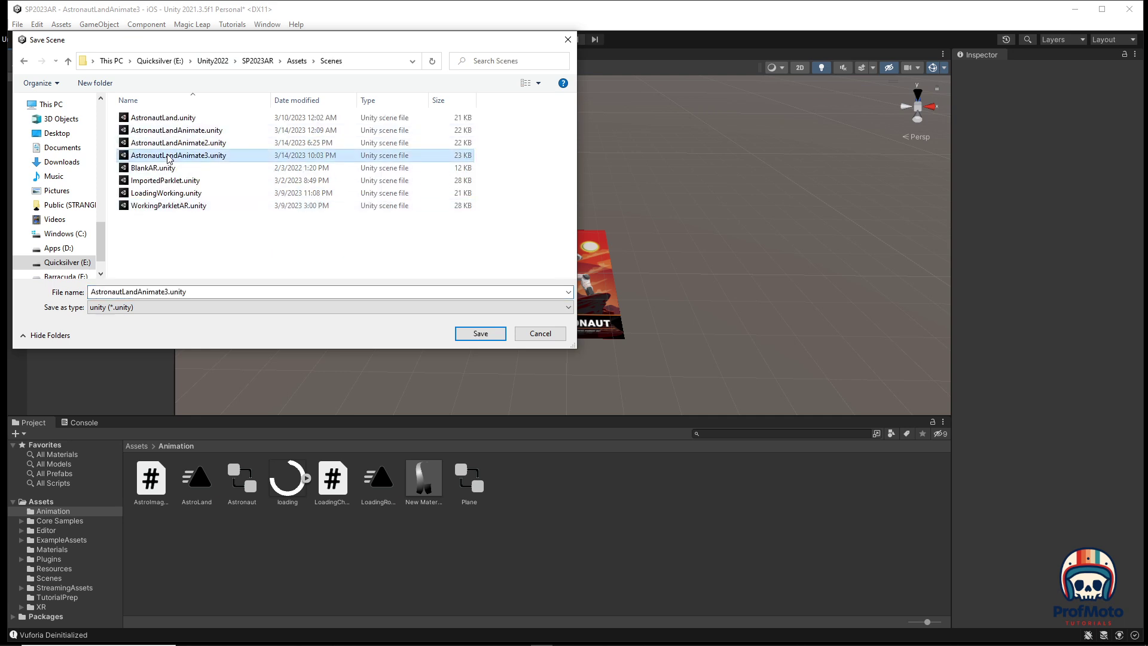
{"action": "left_click", "coordinate": [163, 291]}
{"action": "left_click", "coordinate": [164, 291]}
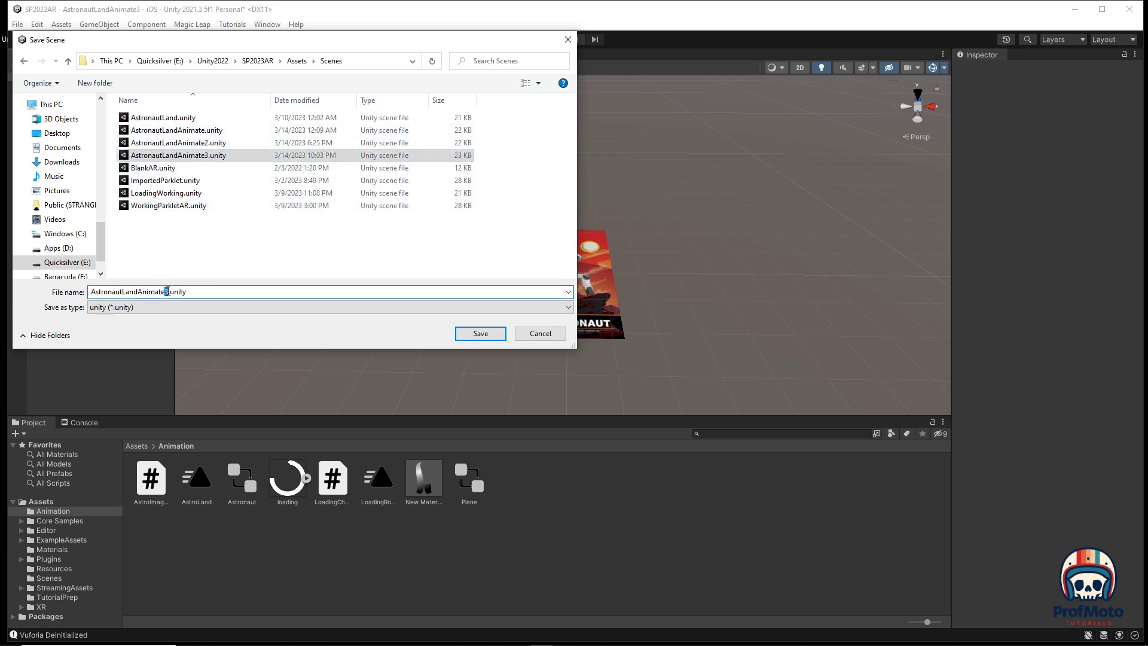
{"action": "type", "text": "Tutorial"}
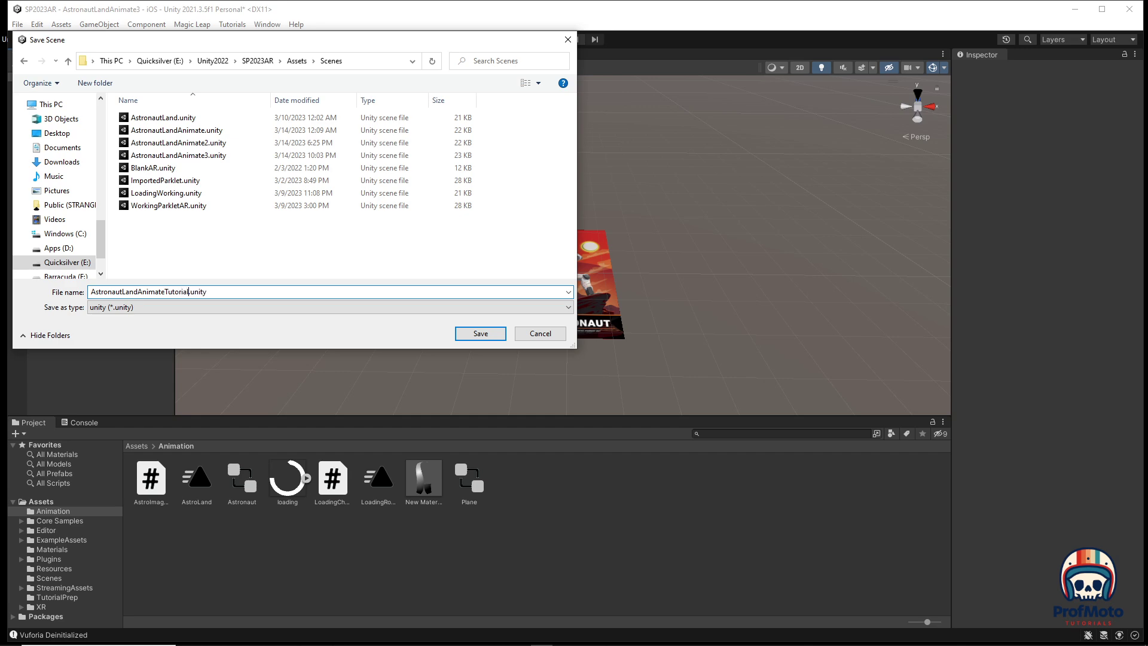
{"action": "key", "text": "Return"}
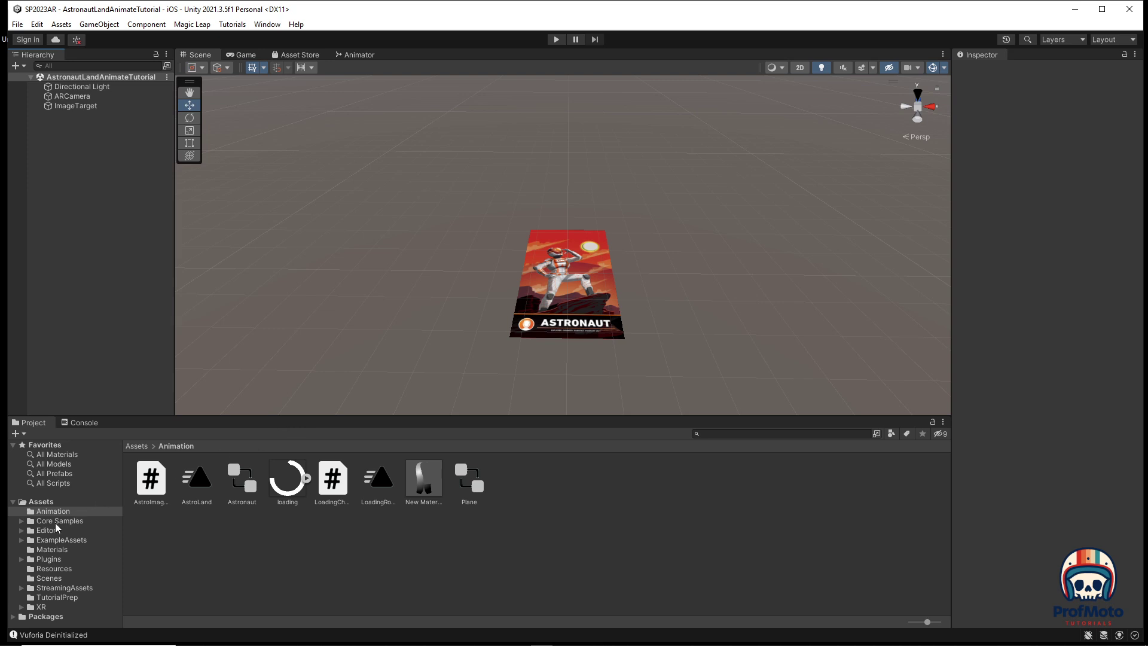
Step: Place the Astronaut model from the Core Samples folder into the scene and set its scale to 32 on all axes
{"action": "left_click", "coordinate": [24, 522]}
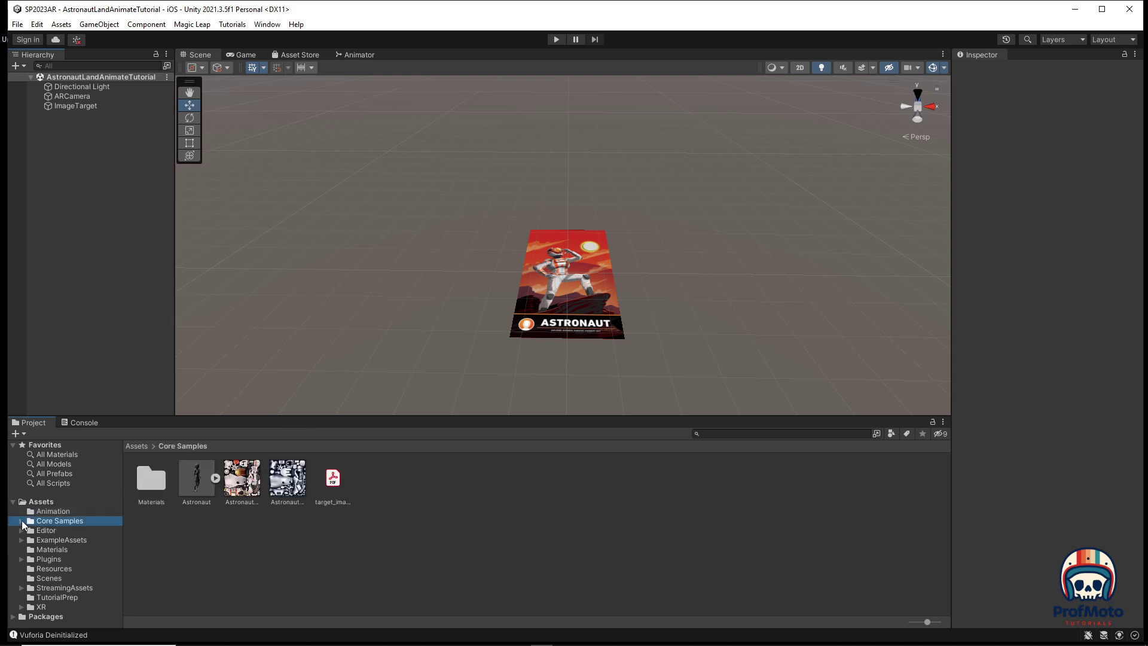
{"action": "left_click_drag", "start_coordinate": [199, 483], "coordinate": [568, 273]}
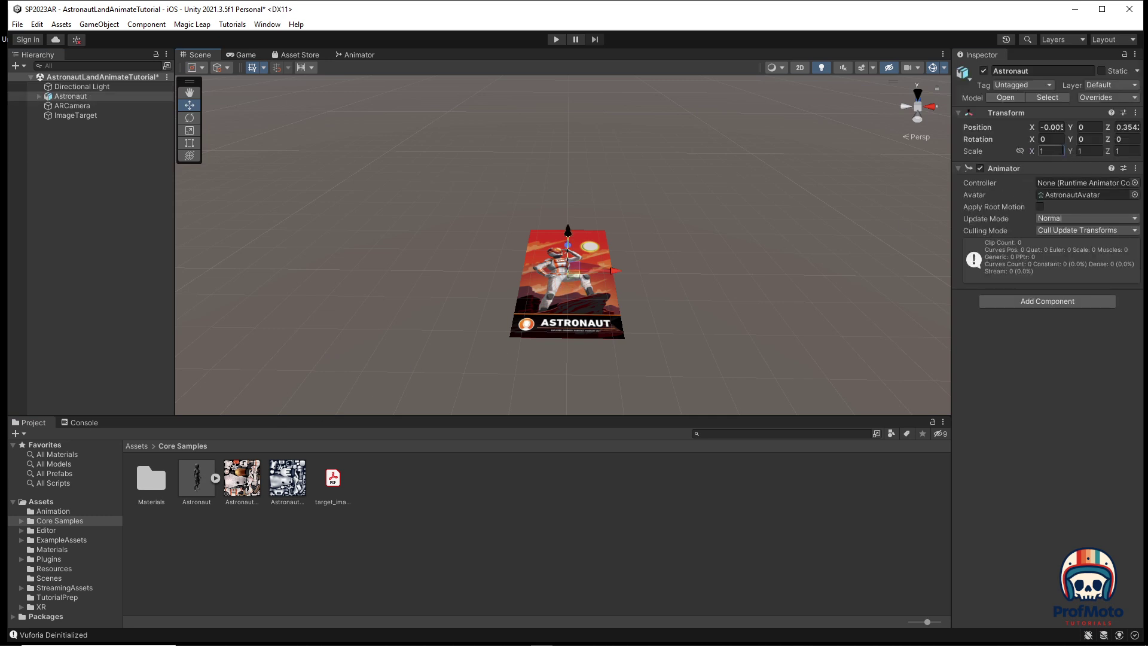
{"action": "left_click", "coordinate": [1048, 152]}
{"action": "type", "text": "32"}
{"action": "key", "text": "Tab"}
{"action": "type", "text": "32"}
{"action": "key", "text": "Tab"}
{"action": "type", "text": "32"}
Step: Set the Astronaut's position to 0 on the X, Y and Z axes
{"action": "left_click", "coordinate": [1052, 127]}
{"action": "type", "text": "0"}
{"action": "key", "text": "Tab"}
{"action": "type", "text": "0"}
{"action": "key", "text": "Tab"}
{"action": "type", "text": "0"}
{"action": "key", "text": "Tab"}
{"action": "key", "text": "Tab"}
{"action": "key", "text": "Tab"}
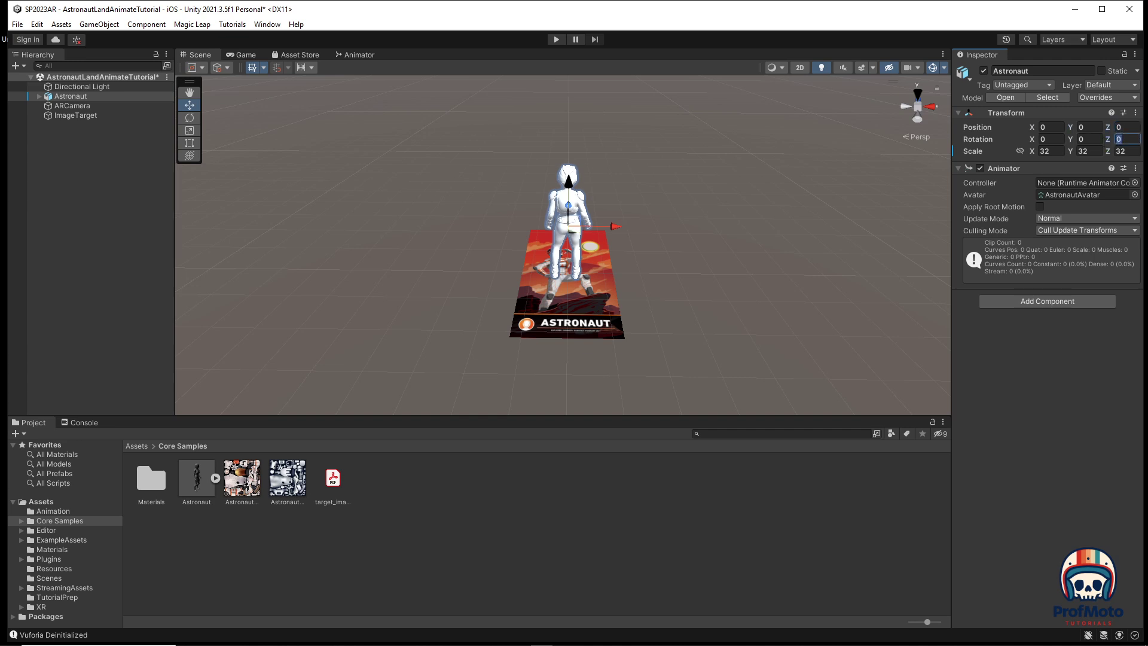
Step: Apply the coloured Astronaut texture from Core Samples to the model and set its Y rotation to 180
{"action": "left_click_drag", "start_coordinate": [241, 489], "coordinate": [566, 215]}
{"action": "left_click", "coordinate": [1085, 139]}
{"action": "type", "text": "180"}
{"action": "key", "text": "Tab"}
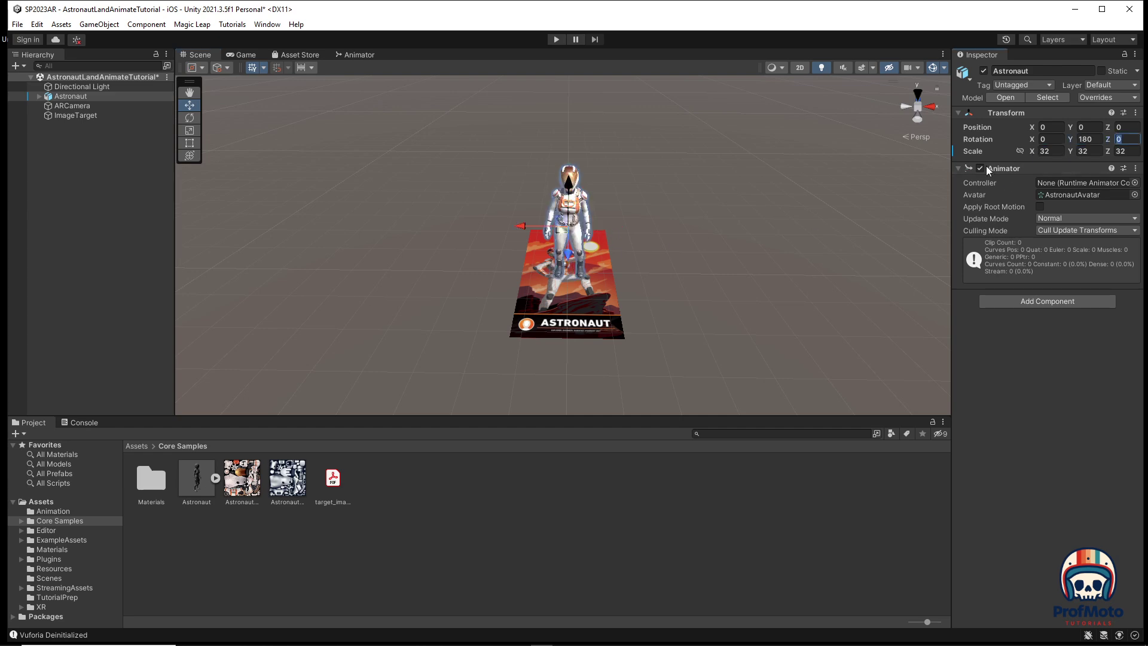
{"action": "left_click", "coordinate": [688, 266]}
{"action": "mouse_move", "coordinate": [601, 289]}
{"action": "left_mouse_down", "text": "alt"}
{"action": "mouse_move", "coordinate": [601, 276]}
{"action": "mouse_move", "coordinate": [590, 279]}
{"action": "left_mouse_up", "text": "alt"}
{"action": "scroll", "coordinate": [595, 263], "scroll_direction": "up", "scroll_amount": 4}
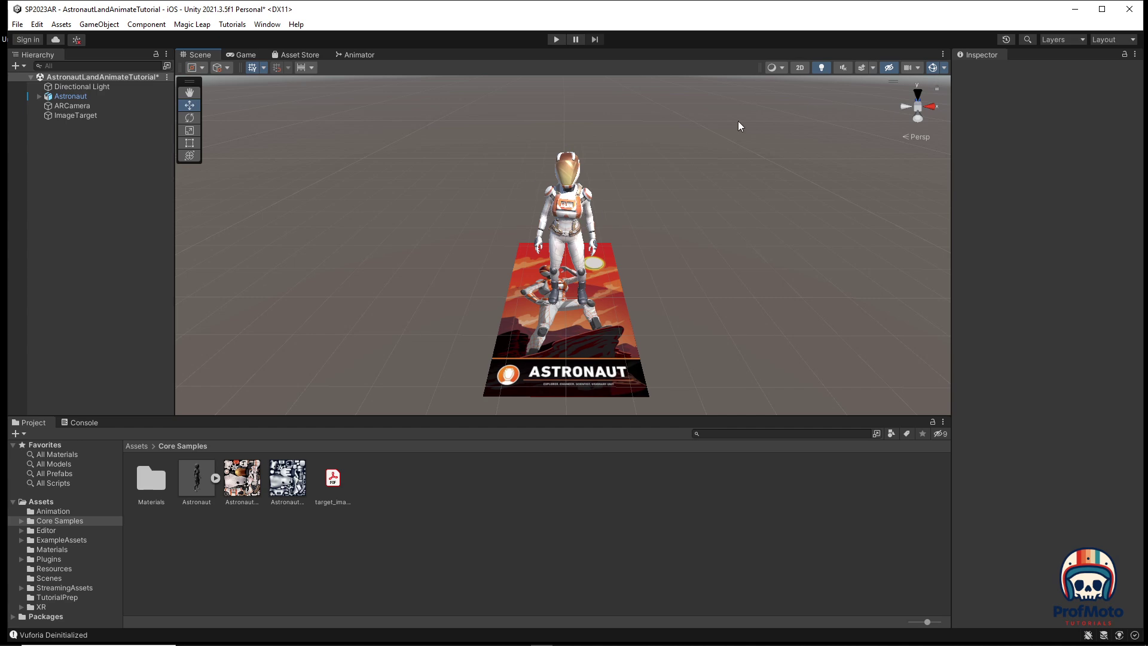
Step: Set the Game view to Play Focused and test-run the scene with the printed astronaut target
{"action": "left_click", "coordinate": [242, 55]}
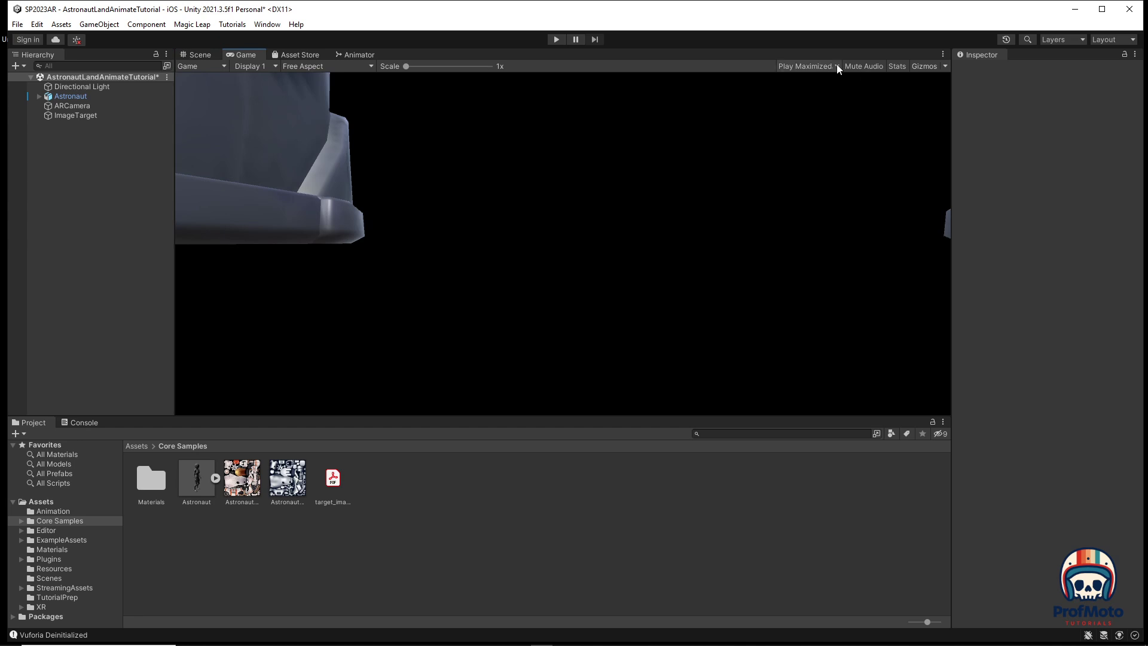
{"action": "left_click", "coordinate": [806, 67]}
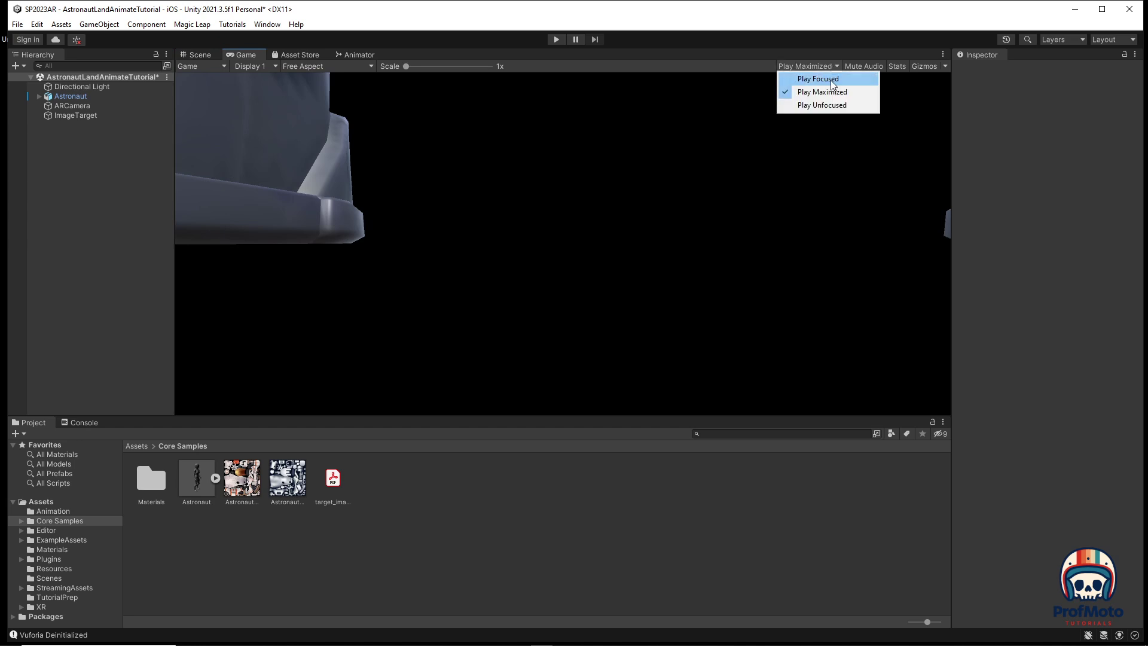
{"action": "left_click", "coordinate": [832, 79]}
{"action": "left_click", "coordinate": [197, 55]}
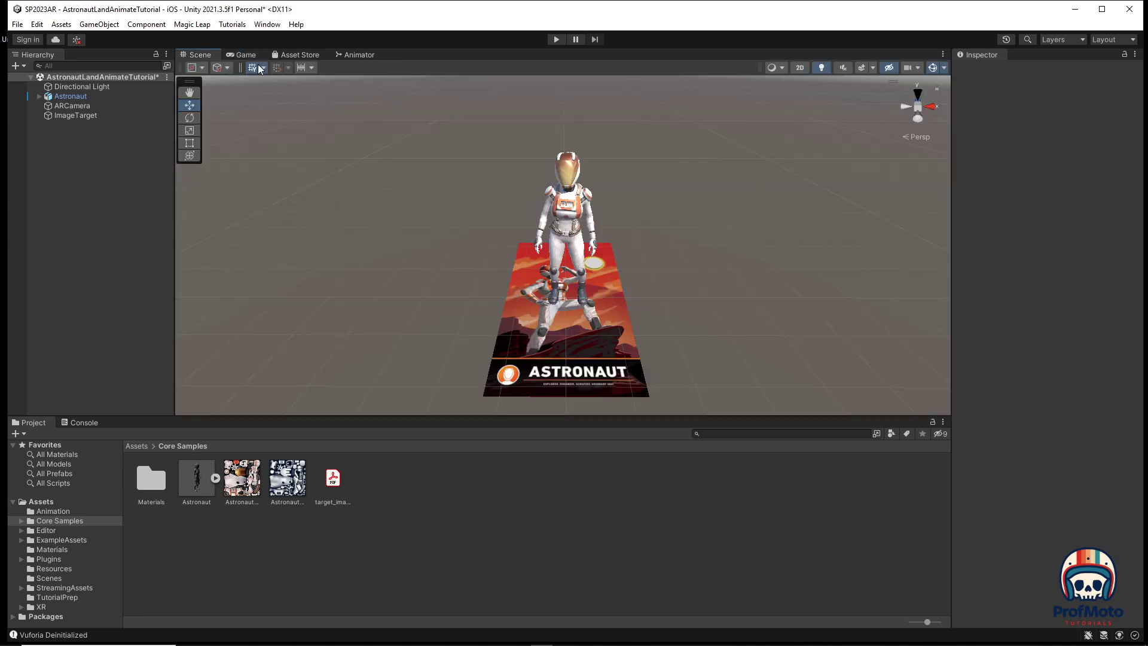
{"action": "left_click", "coordinate": [556, 39]}
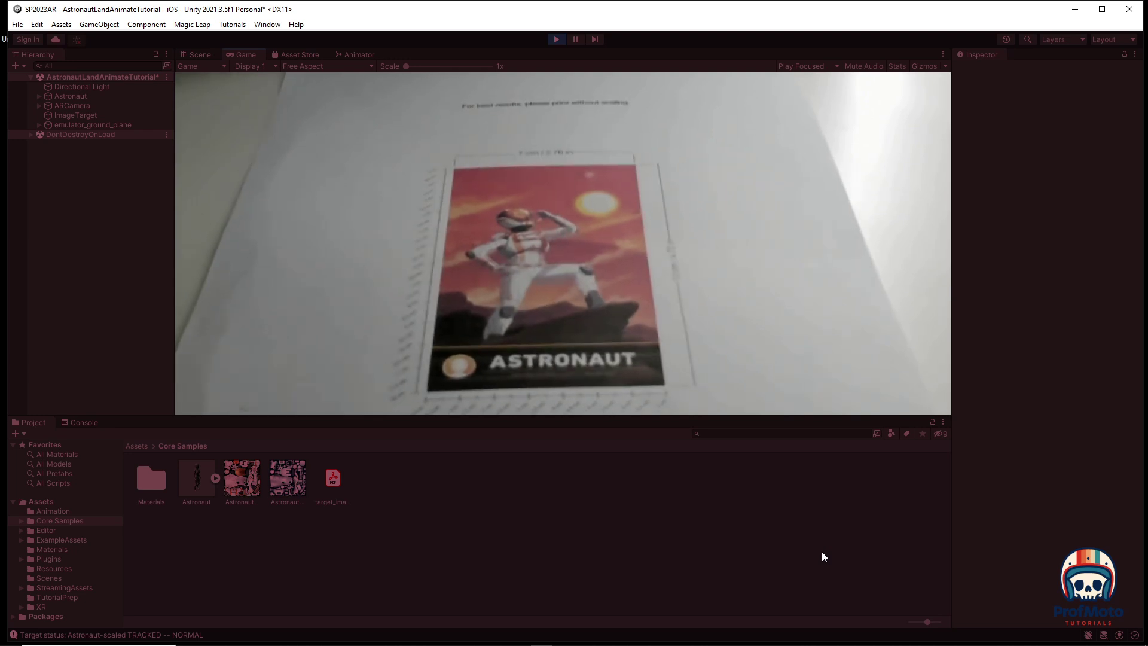
{"action": "left_click", "coordinate": [555, 39]}
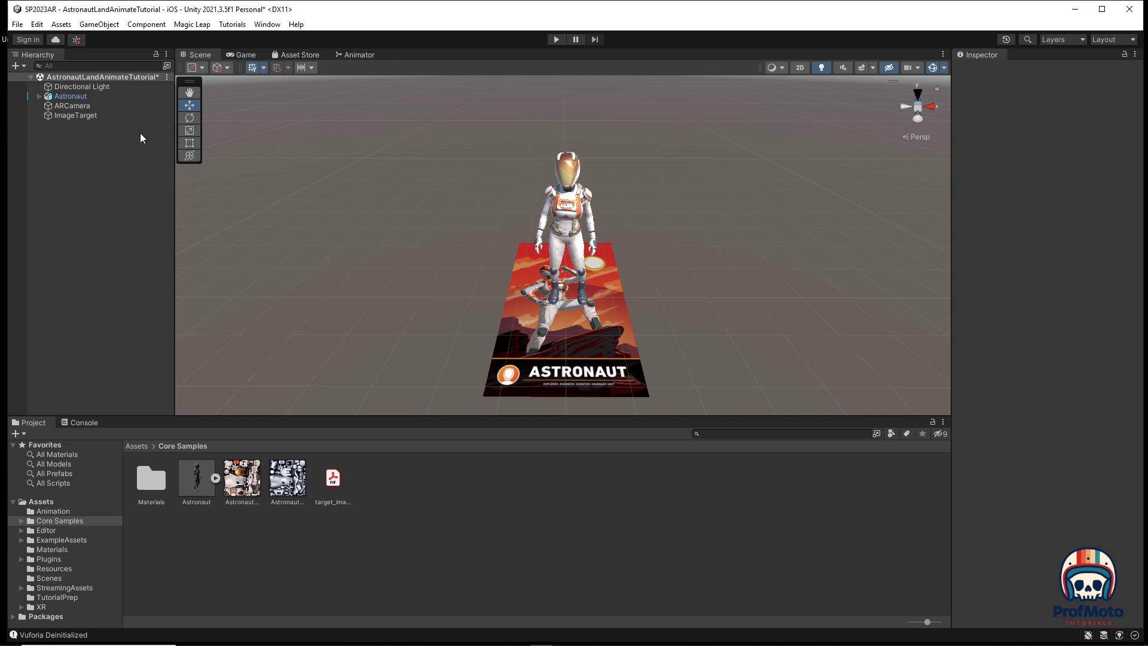
Step: Make the Astronaut a child of ImageTarget and test-run the scene again
{"action": "left_click", "coordinate": [61, 104]}
{"action": "left_click", "coordinate": [58, 97]}
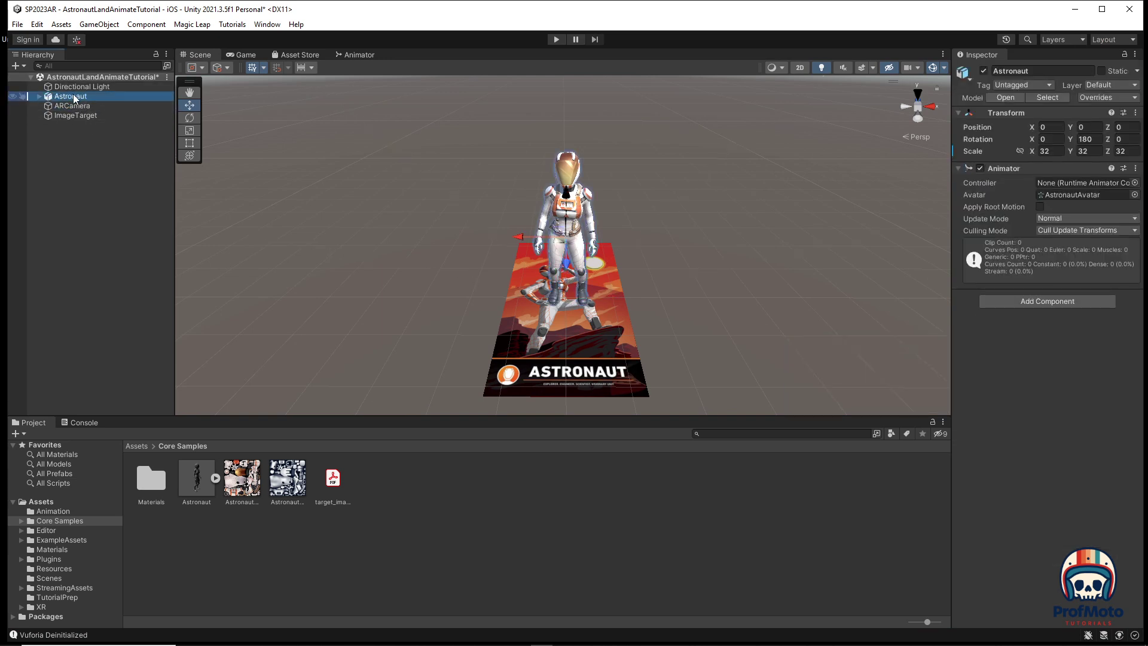
{"action": "left_click_drag", "start_coordinate": [75, 98], "coordinate": [88, 114]}
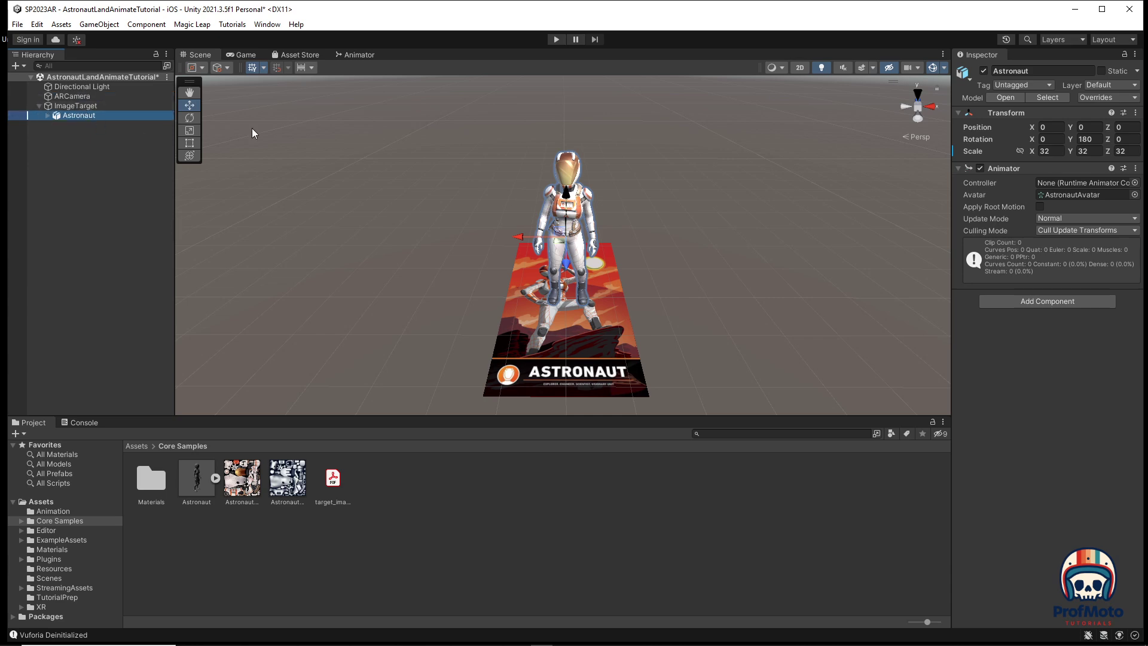
{"action": "left_click", "coordinate": [558, 39]}
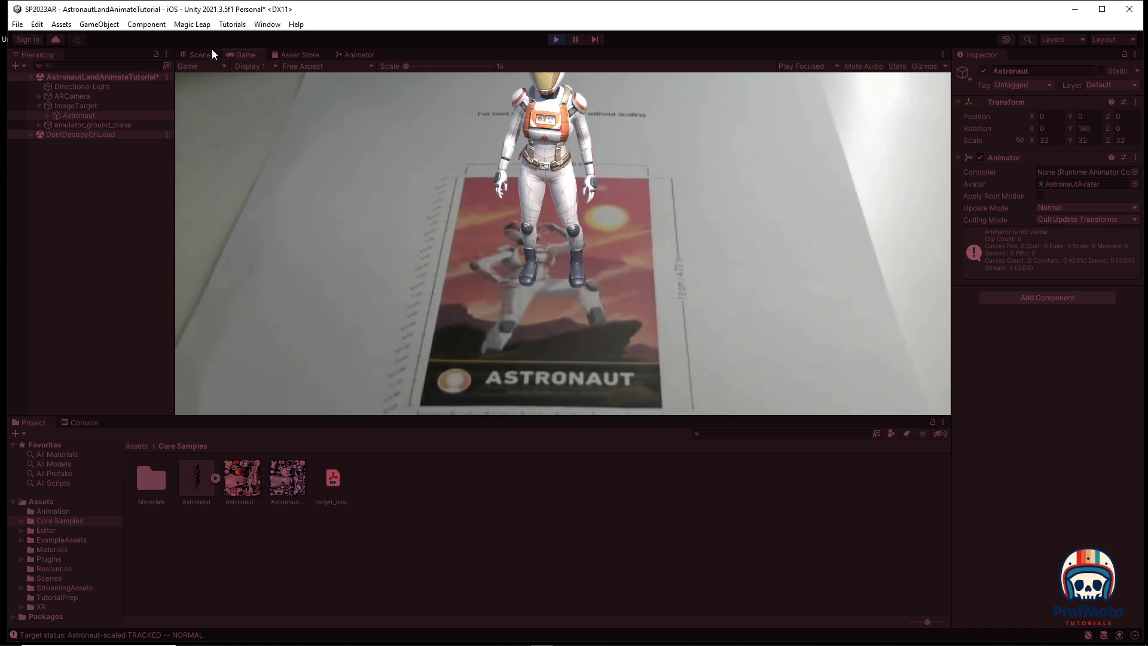
{"action": "left_click", "coordinate": [557, 40]}
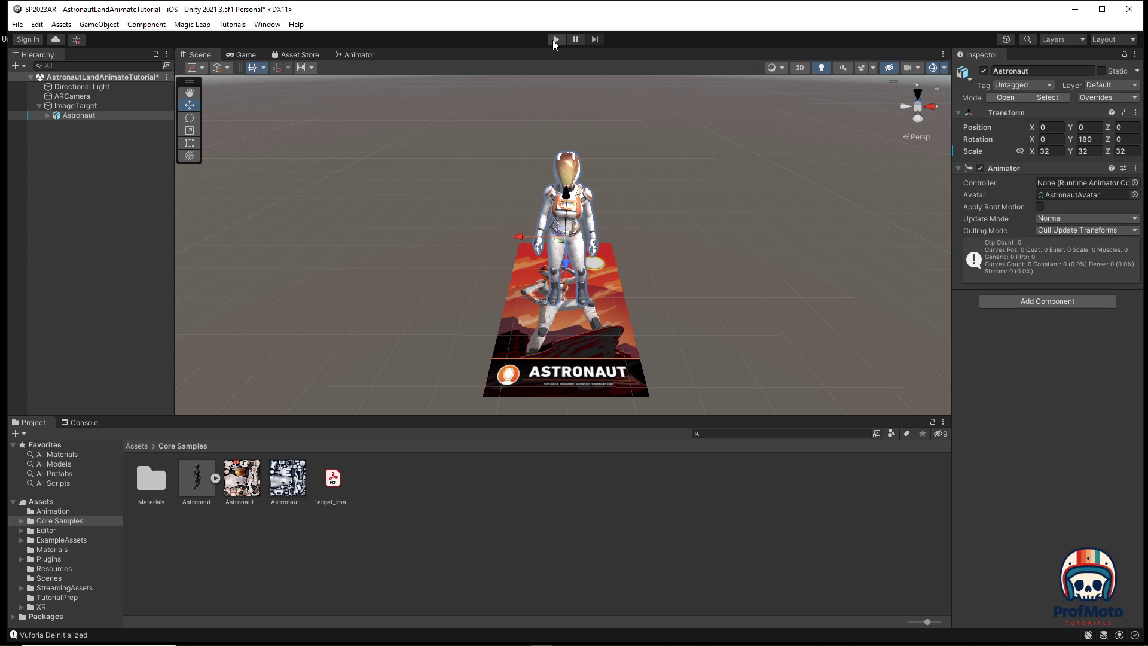
Step: Open the Animation window for the Astronaut and shrink it so the model stays in view
{"action": "left_click", "coordinate": [585, 191]}
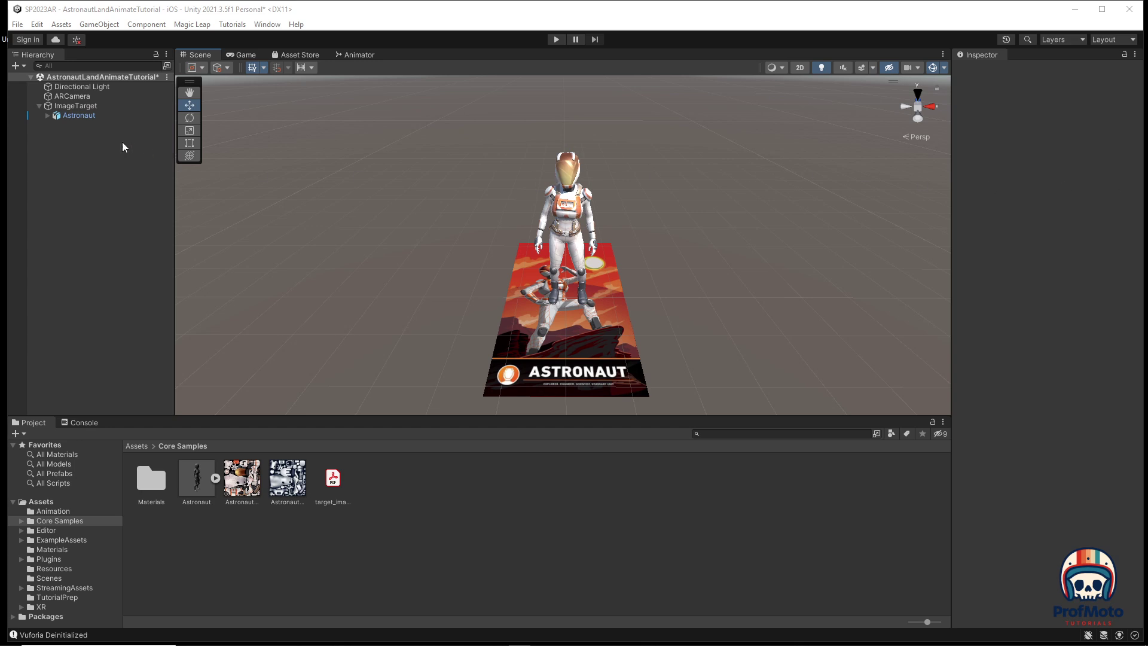
{"action": "left_click", "coordinate": [81, 115]}
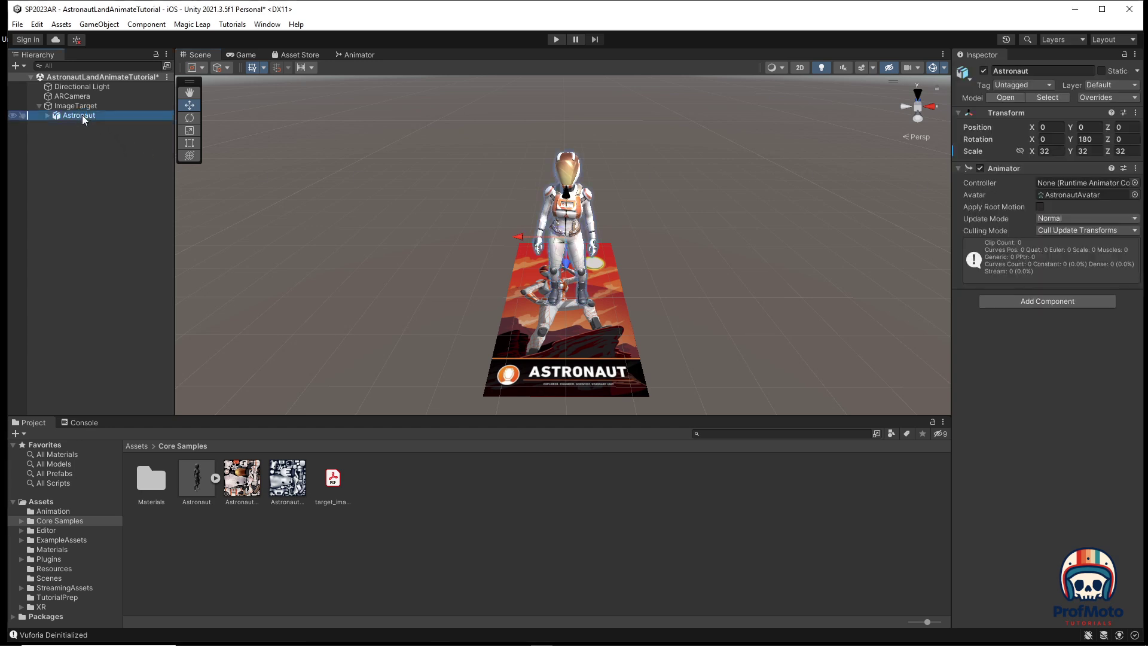
{"action": "left_click", "coordinate": [266, 25]}
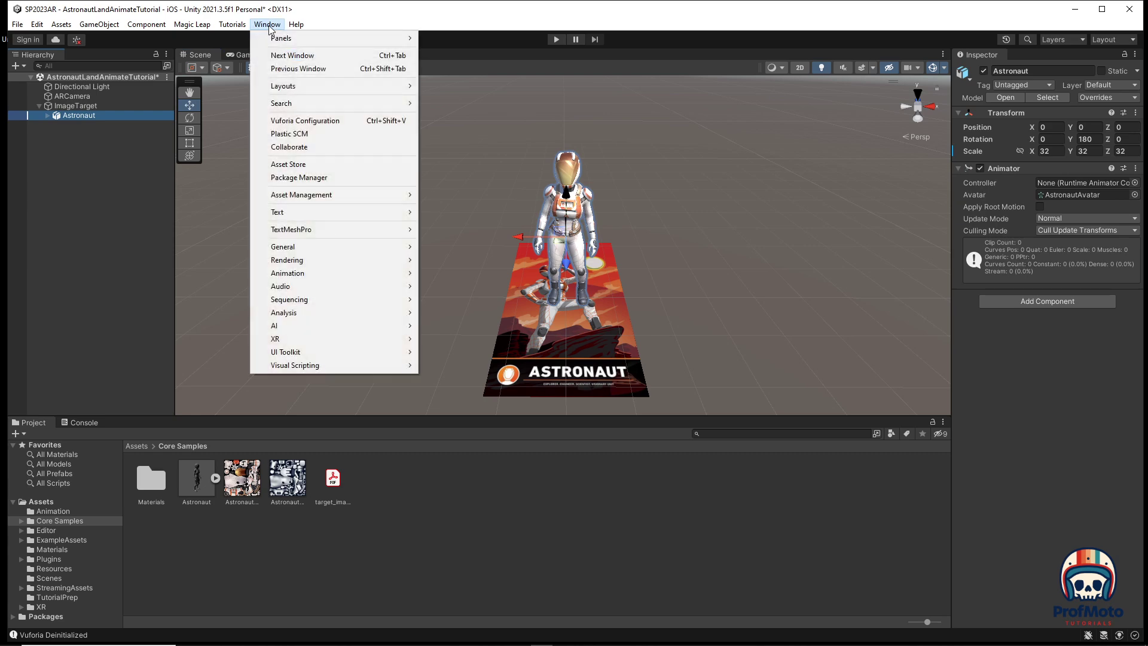
{"action": "mouse_move", "coordinate": [333, 272]}
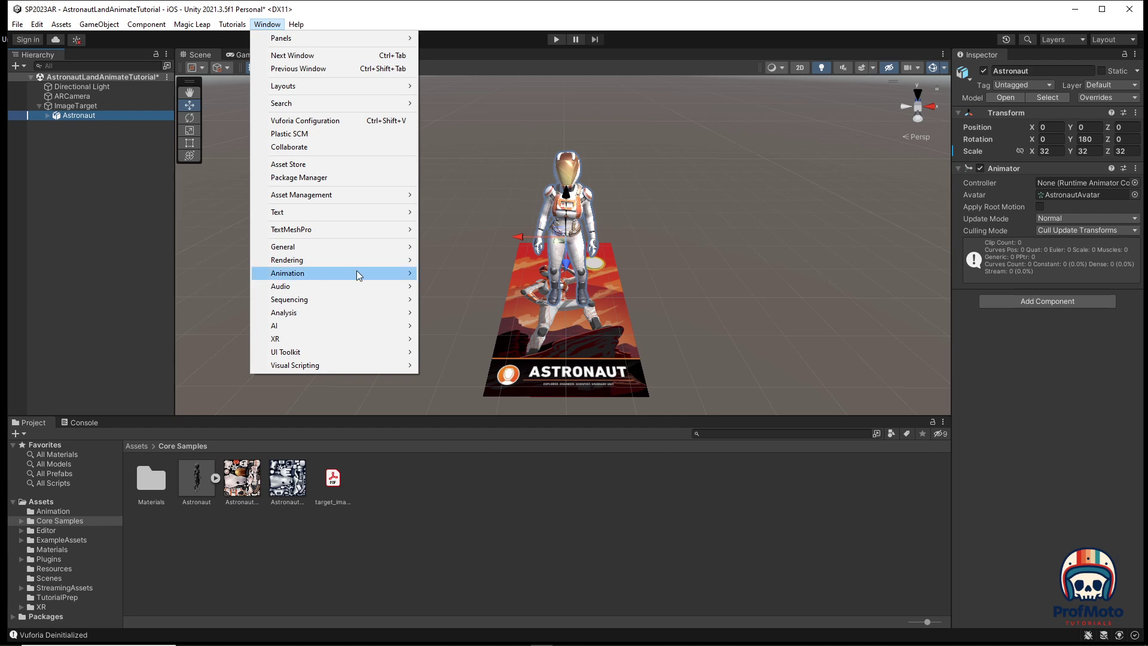
{"action": "left_click", "coordinate": [455, 285]}
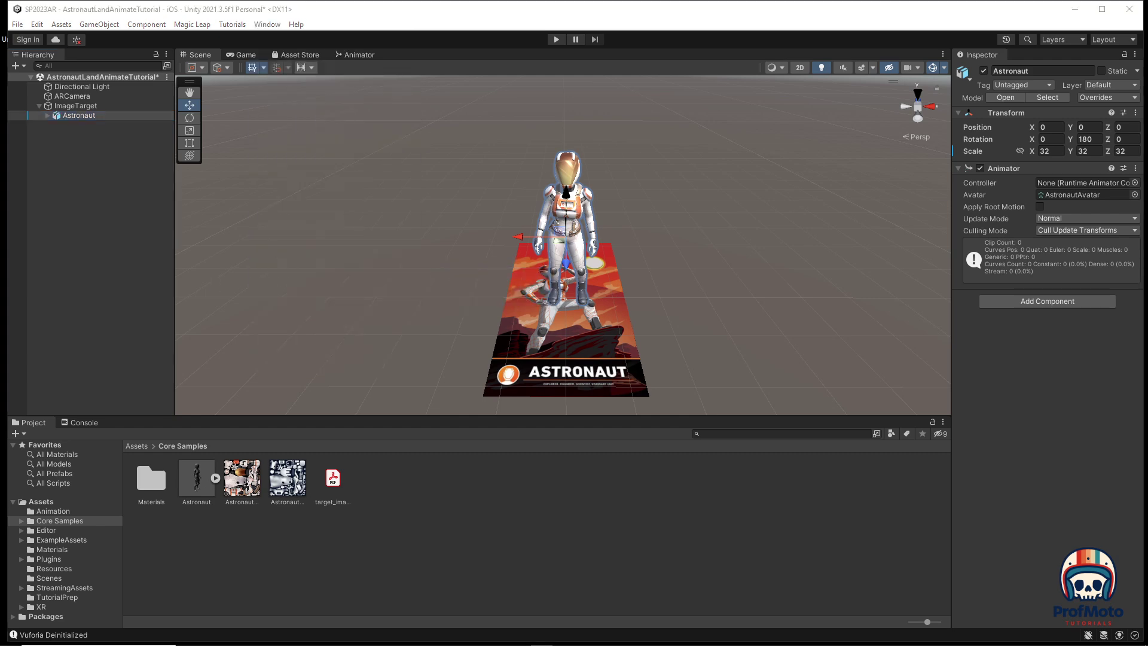
{"action": "key", "text": "ctrl+6"}
{"action": "left_click_drag", "start_coordinate": [353, 176], "coordinate": [351, 189]}
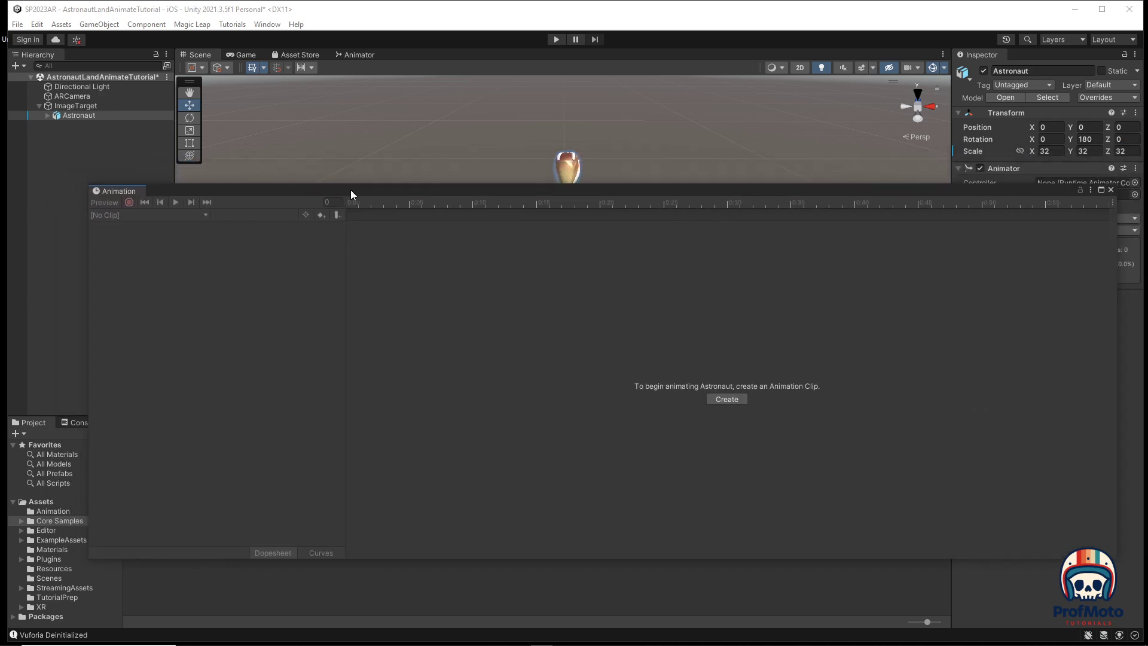
{"action": "left_click_drag", "start_coordinate": [83, 186], "coordinate": [230, 300]}
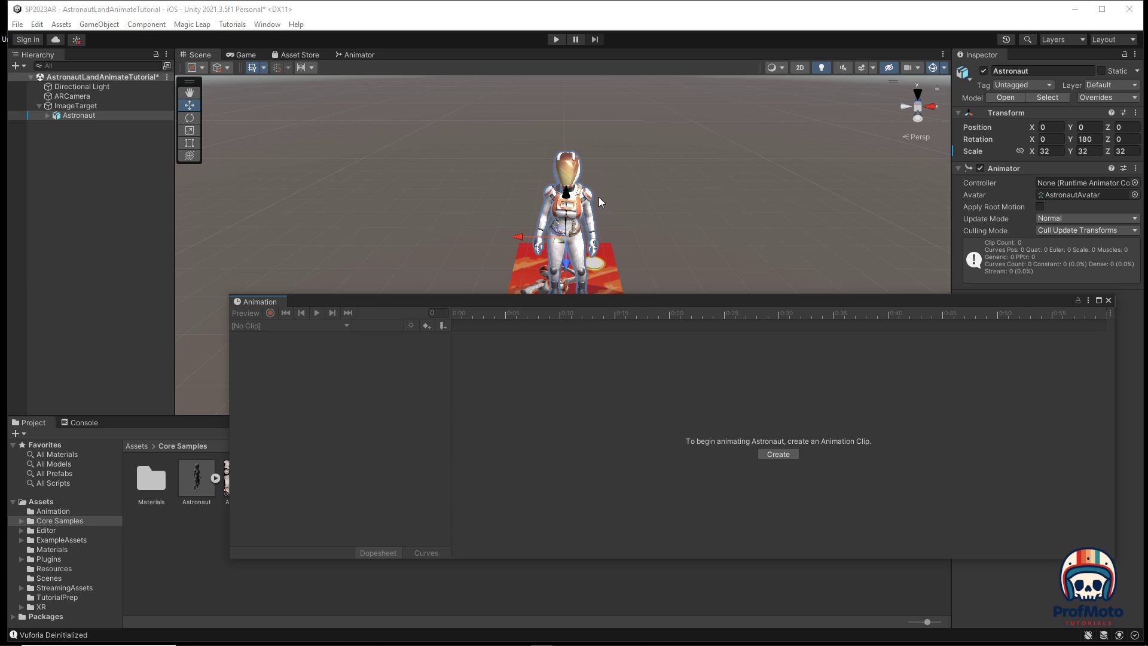
{"action": "left_click", "coordinate": [778, 454]}
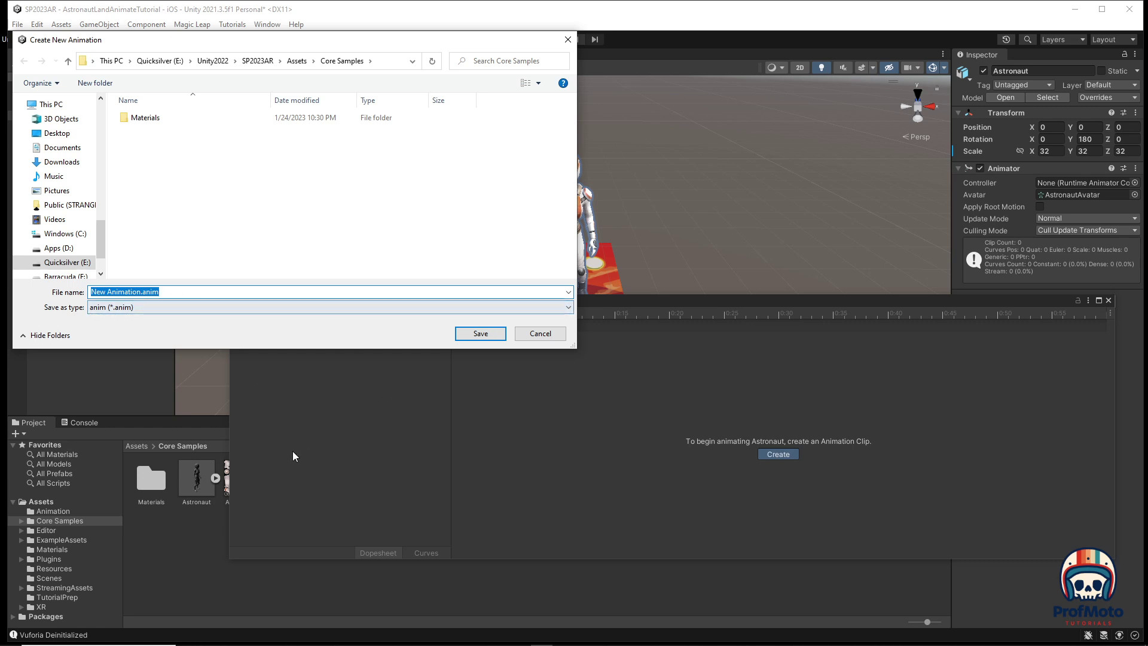
{"action": "left_click", "coordinate": [298, 61]}
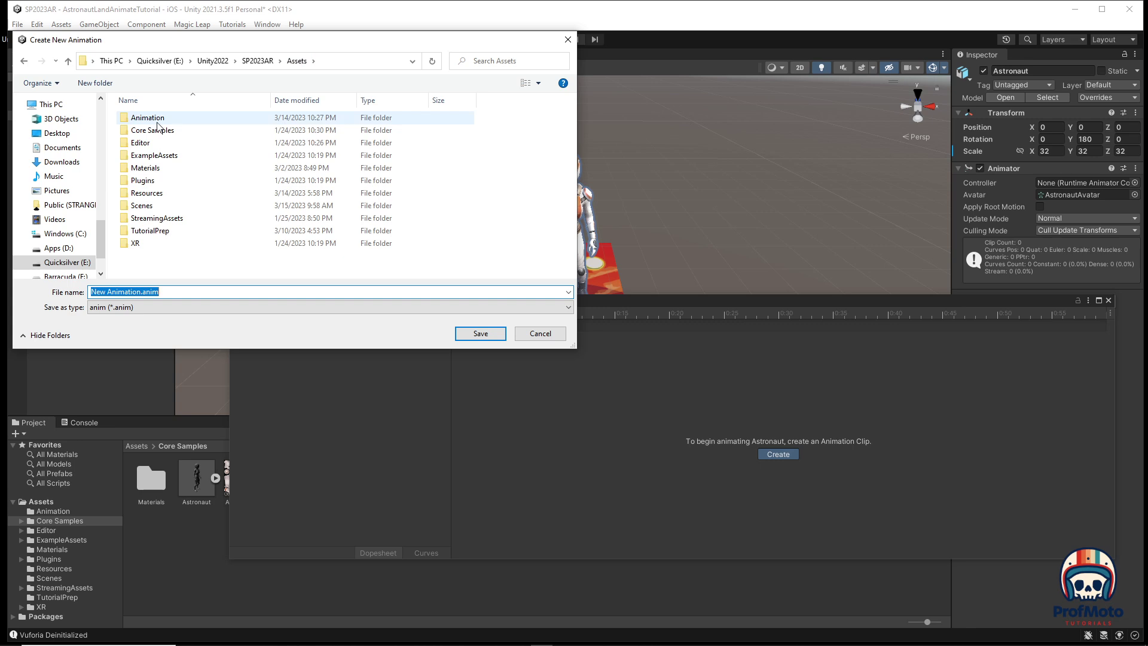
{"action": "left_click", "coordinate": [155, 122]}
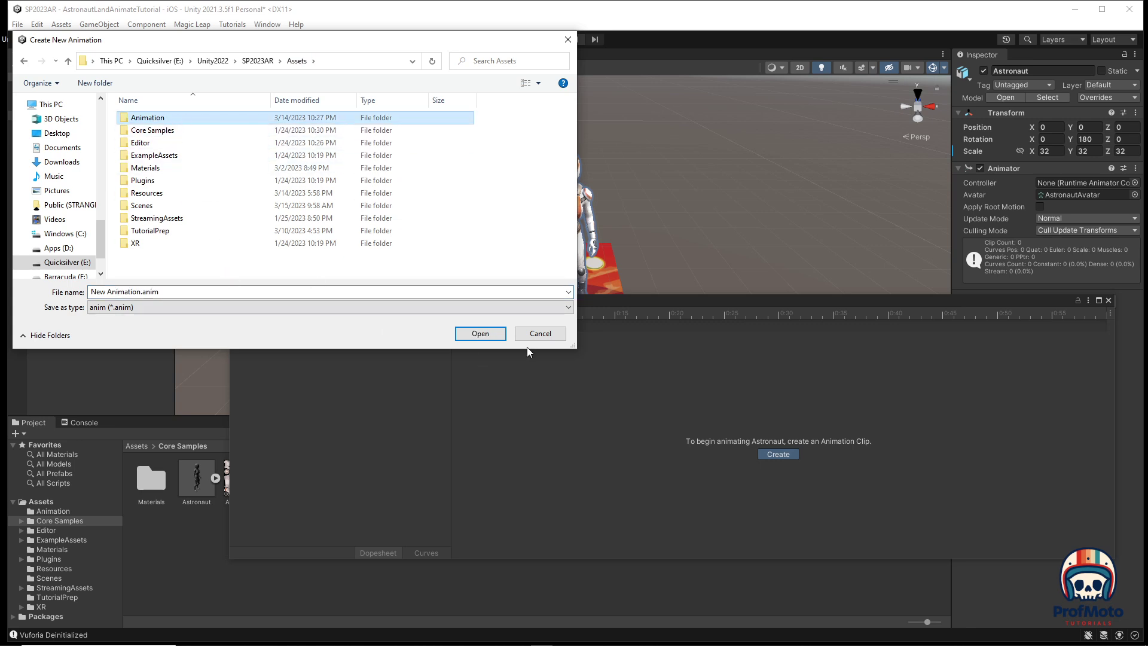
{"action": "left_click", "coordinate": [540, 333]}
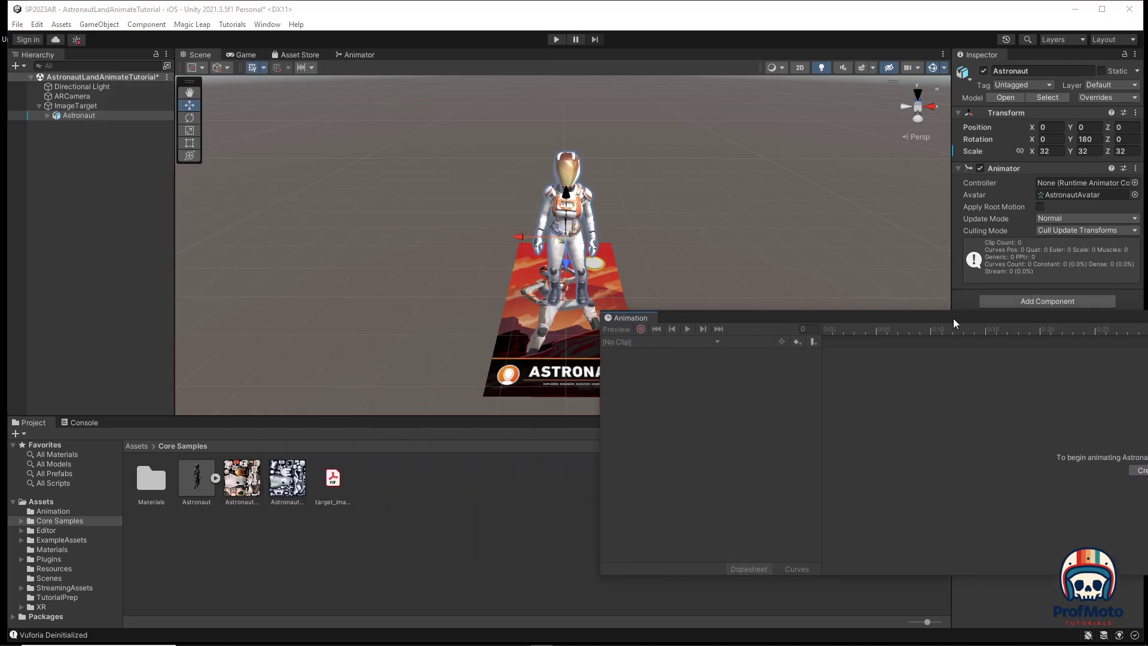
{"action": "left_click", "coordinate": [137, 446]}
{"action": "right_click", "coordinate": [248, 535]}
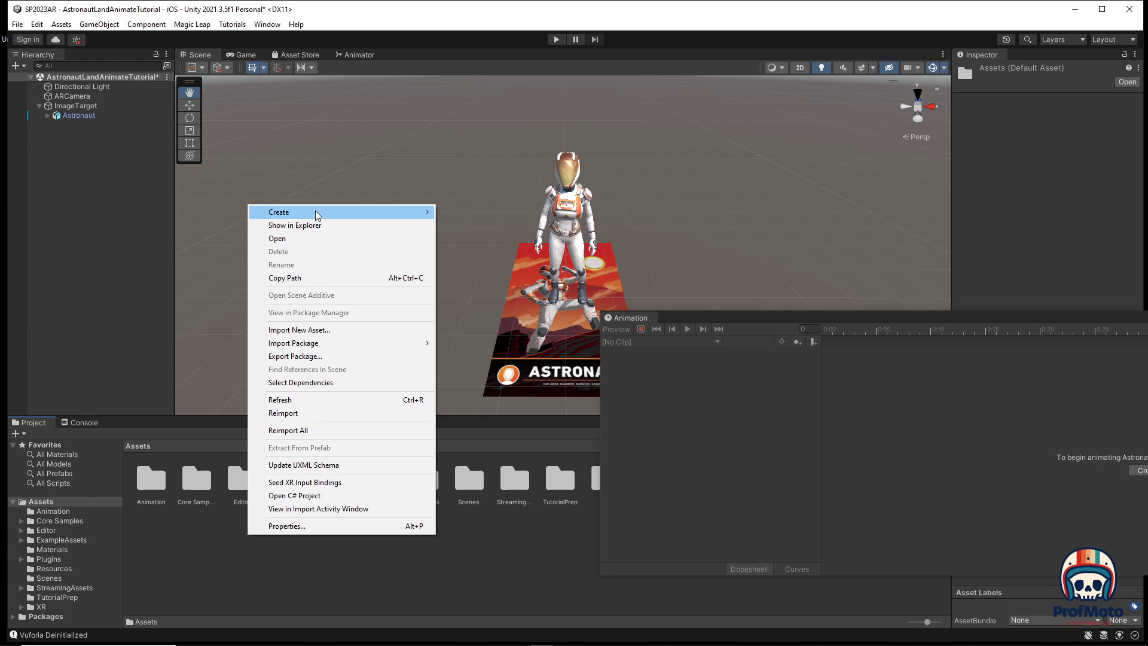
{"action": "mouse_move", "coordinate": [317, 213]}
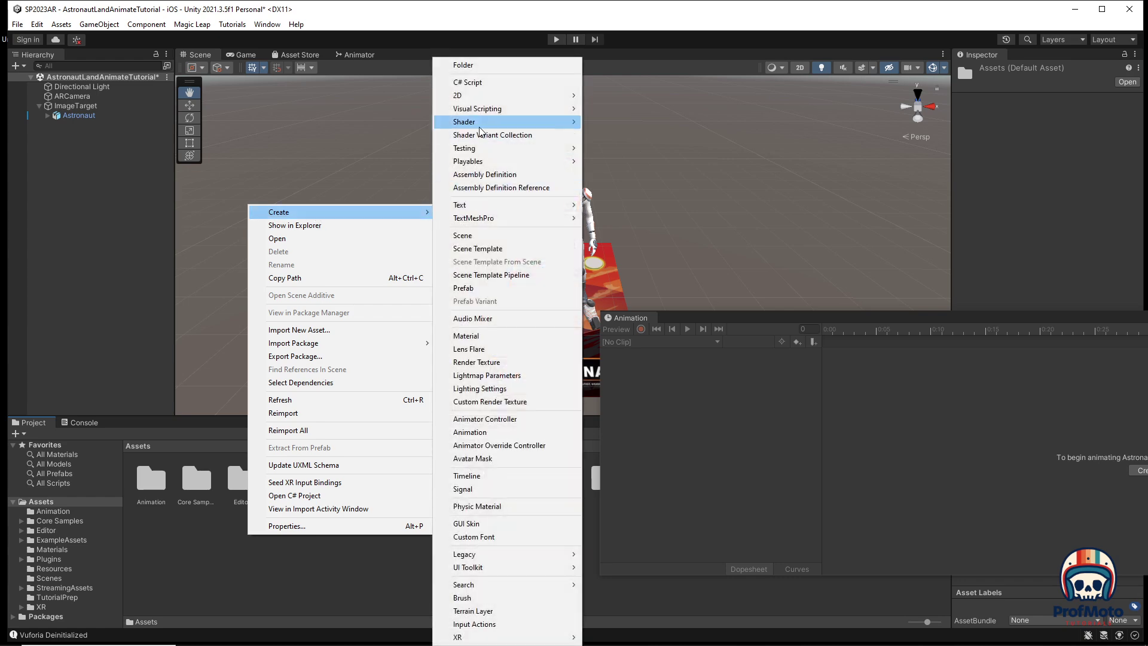
{"action": "left_click", "coordinate": [466, 65]}
{"action": "type", "text": "An"}
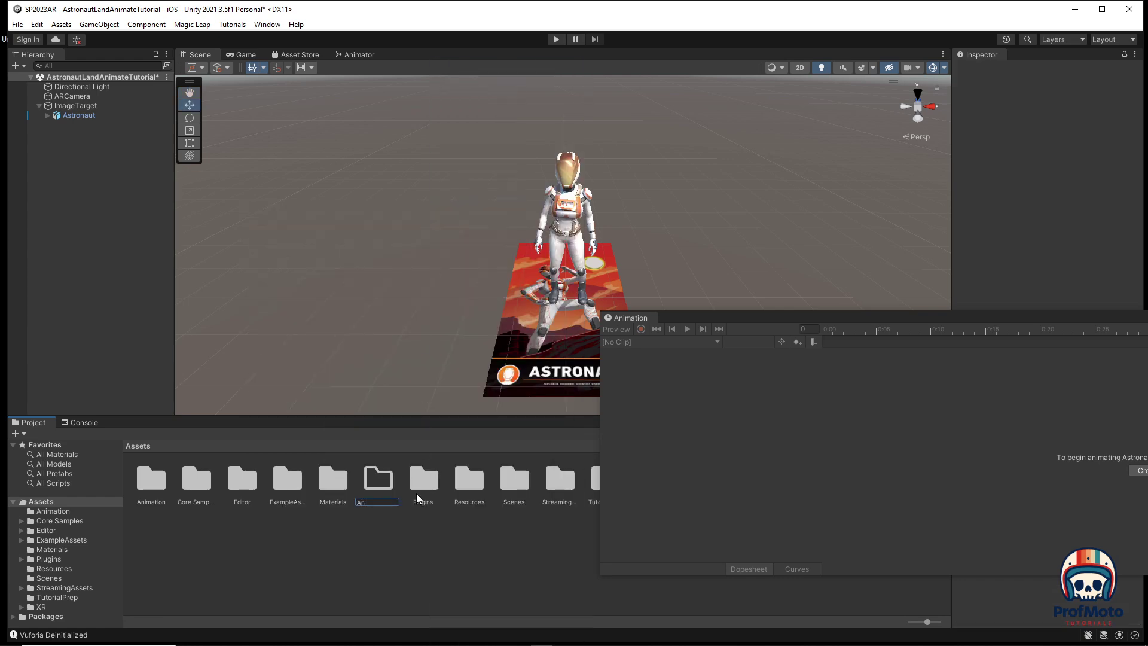
{"action": "type", "text": "tioimation2"}
{"action": "key", "text": "Return"}
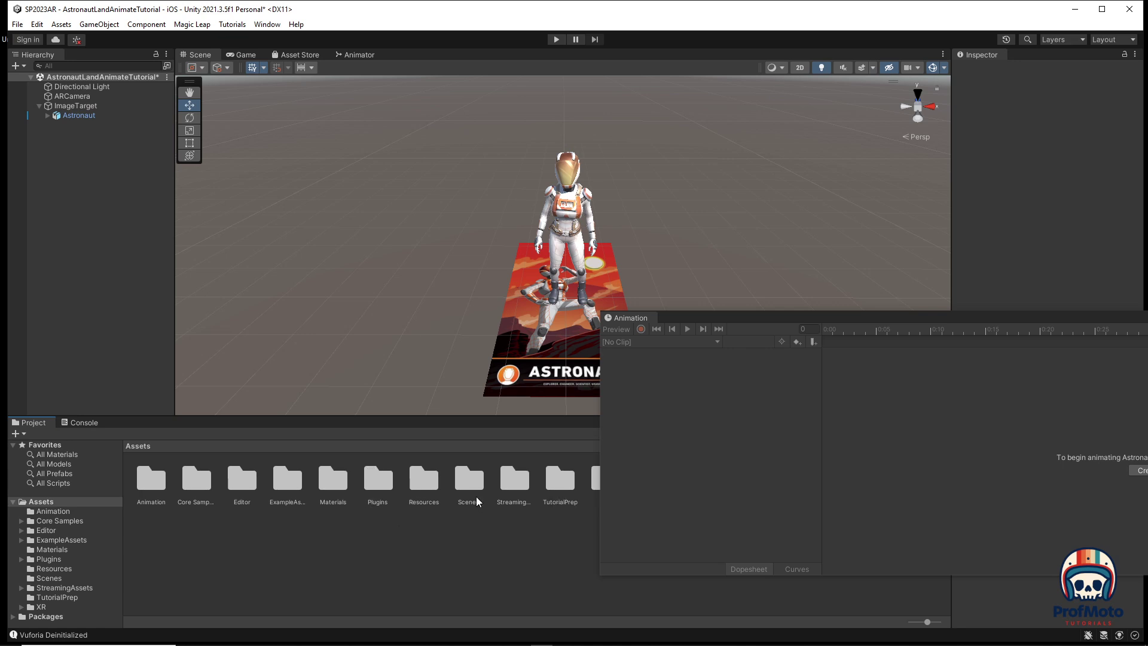
Step: Reposition the Animation window and create an animation clip for the Astronaut named AScale in the Animation folder
{"action": "left_click_drag", "start_coordinate": [766, 318], "coordinate": [763, 430]}
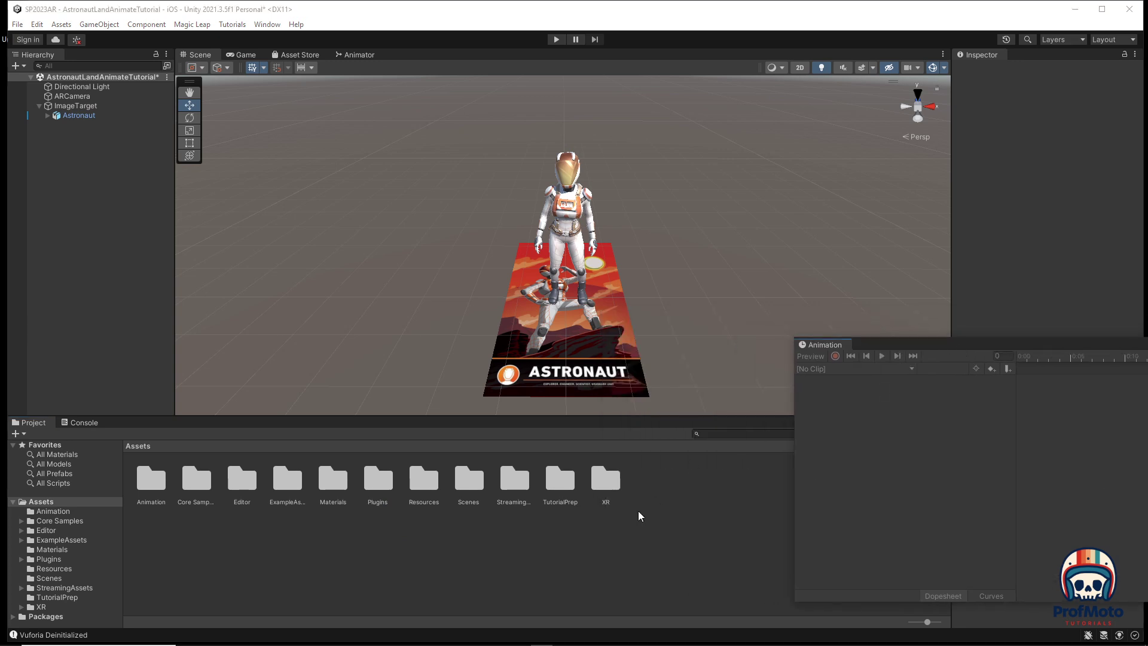
{"action": "left_click_drag", "start_coordinate": [1056, 349], "coordinate": [472, 287]}
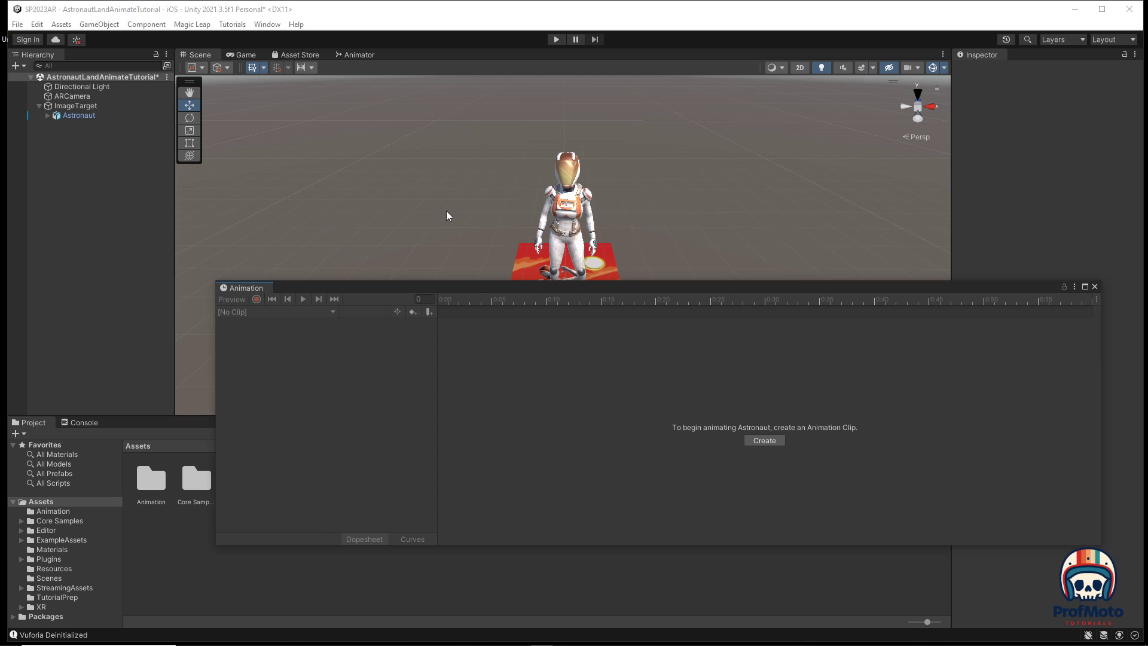
{"action": "left_click", "coordinate": [767, 444]}
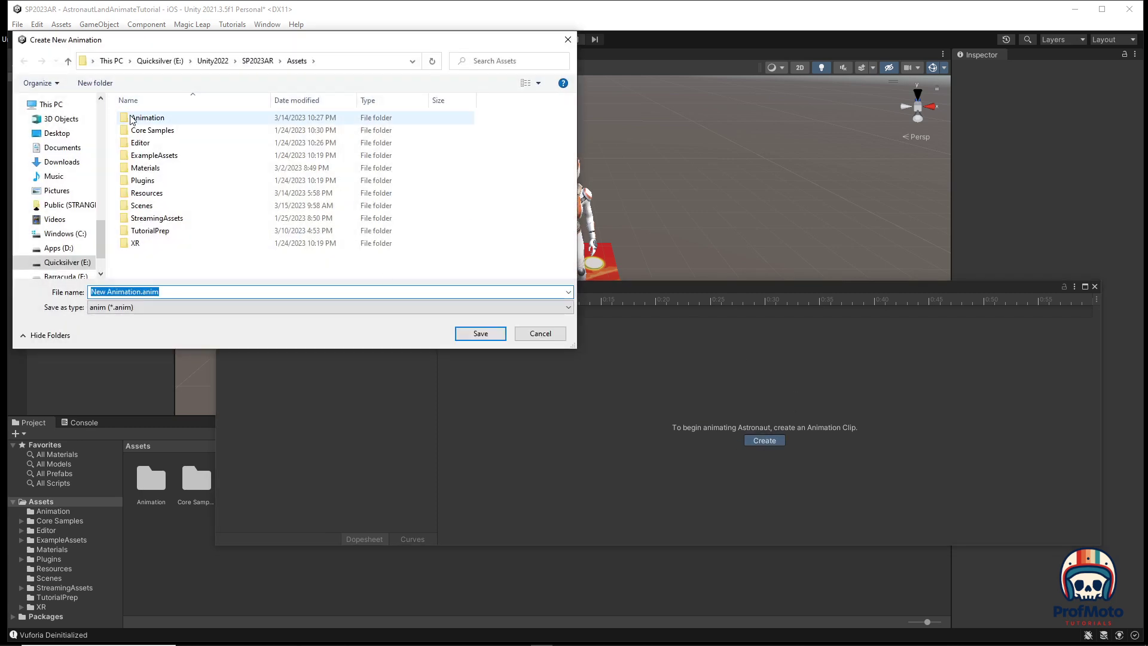
{"action": "left_click", "coordinate": [204, 123]}
{"action": "double_click", "coordinate": [126, 119]}
{"action": "left_click_drag", "start_coordinate": [137, 292], "coordinate": [87, 290]}
{"action": "left_click_drag", "start_coordinate": [111, 291], "coordinate": [67, 290]}
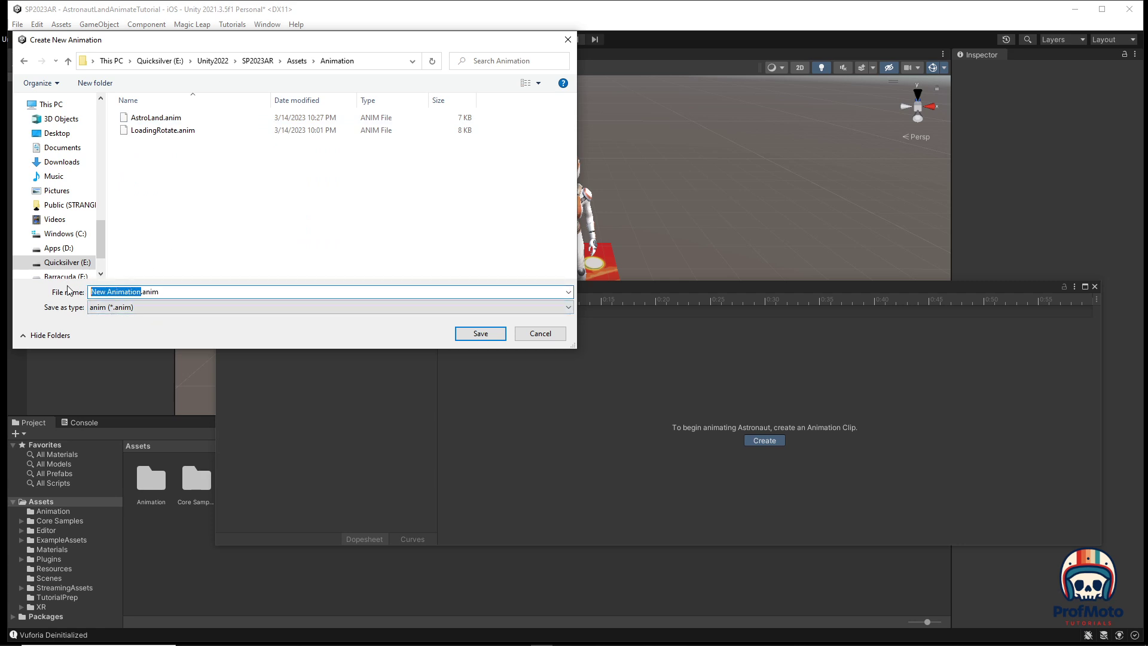
{"action": "type", "text": "AScale"}
{"action": "left_click", "coordinate": [481, 334]}
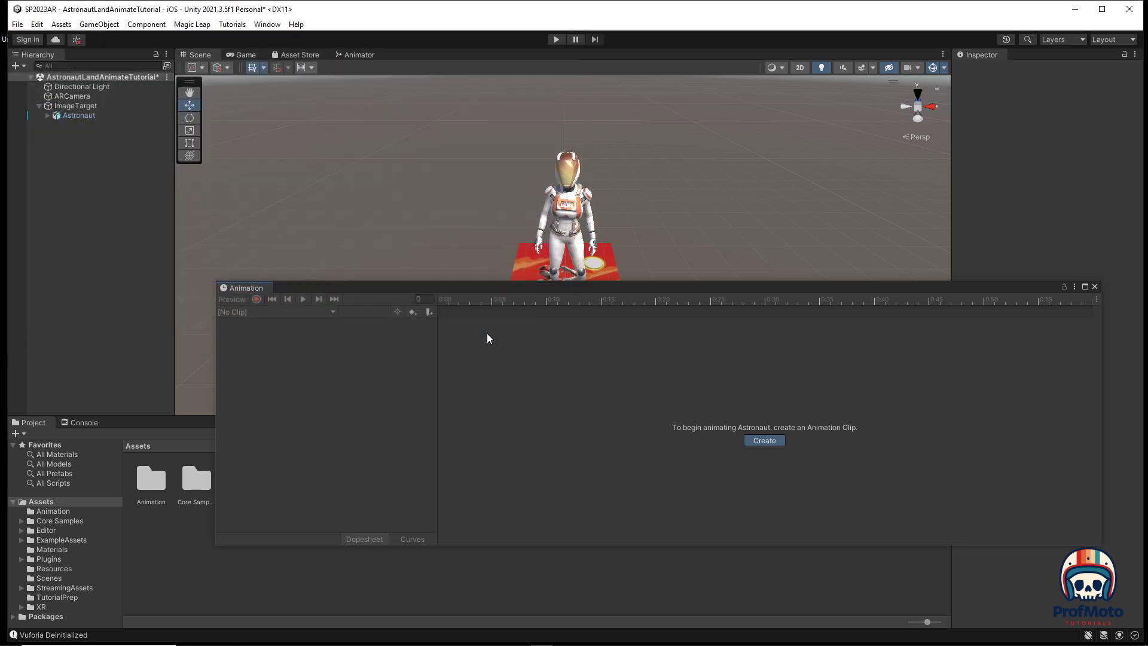
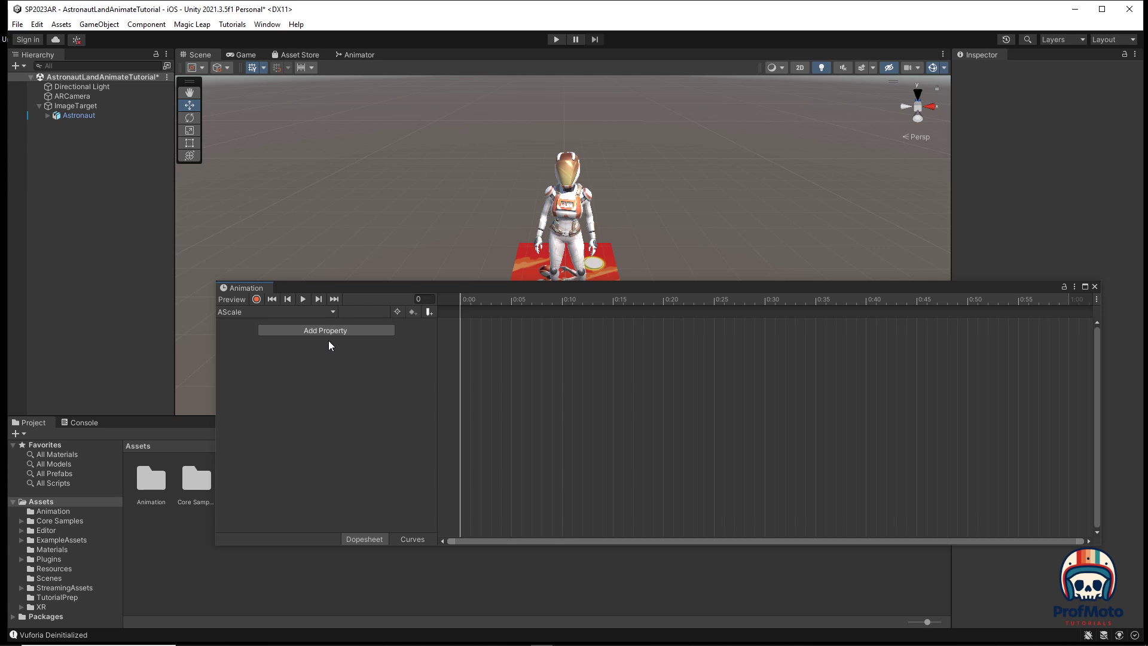
Step: Add the Astronaut's Transform Scale property to the AScale clip and expand its x, y and z channels
{"action": "left_click", "coordinate": [86, 116]}
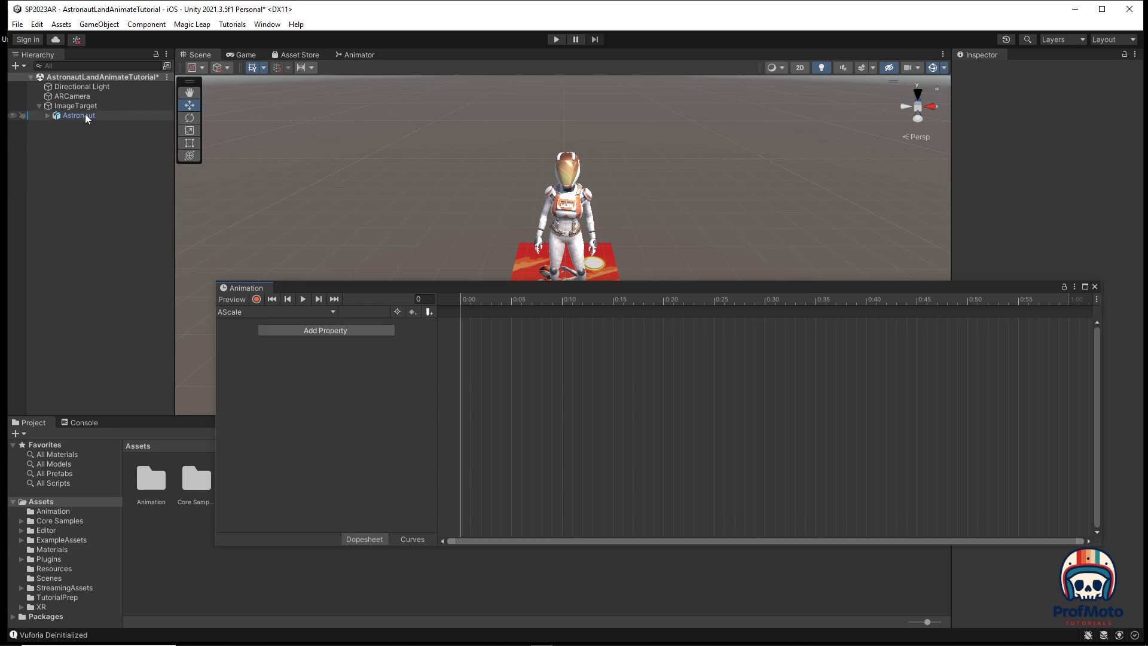
{"action": "left_click", "coordinate": [328, 332]}
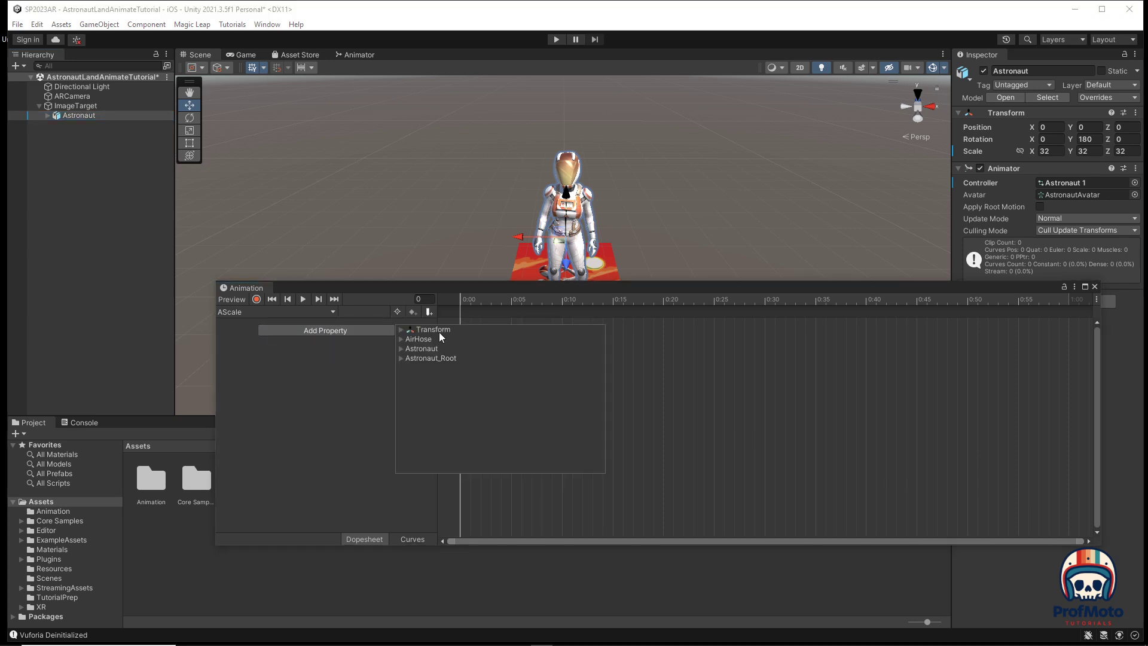
{"action": "left_click", "coordinate": [401, 330]}
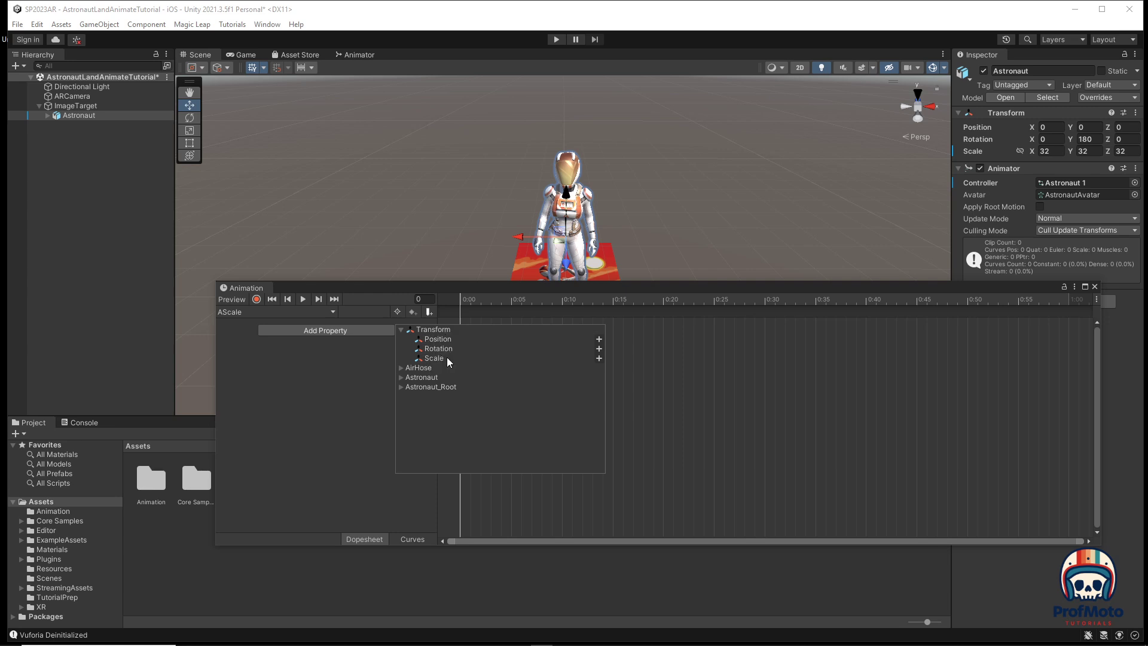
{"action": "left_click", "coordinate": [599, 358]}
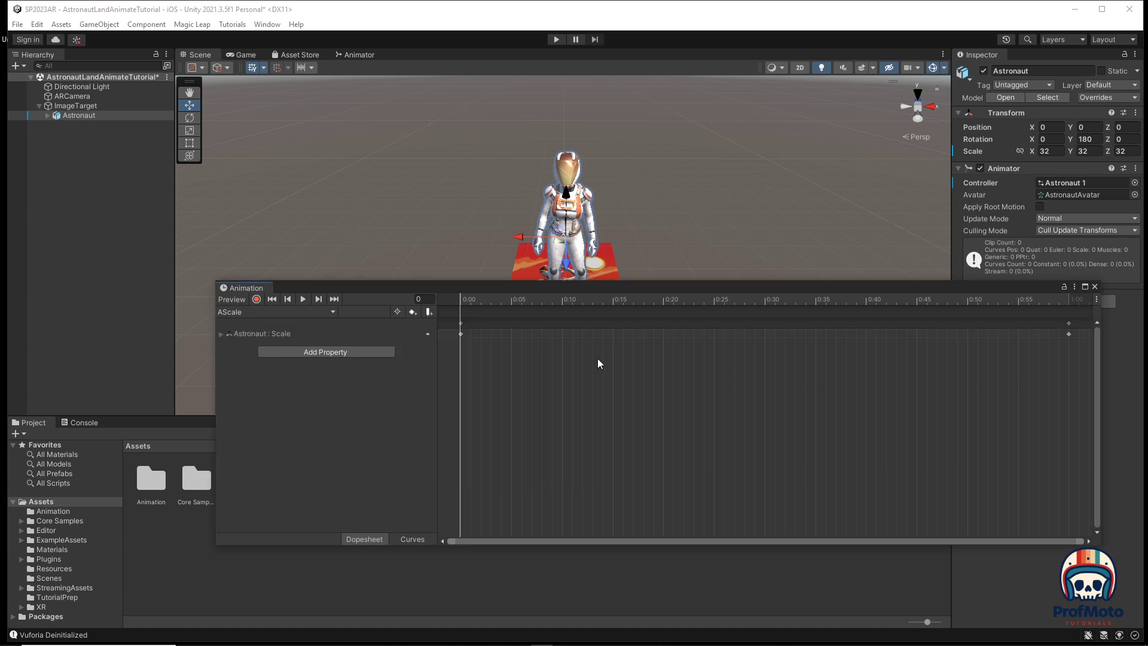
{"action": "left_click", "coordinate": [222, 334]}
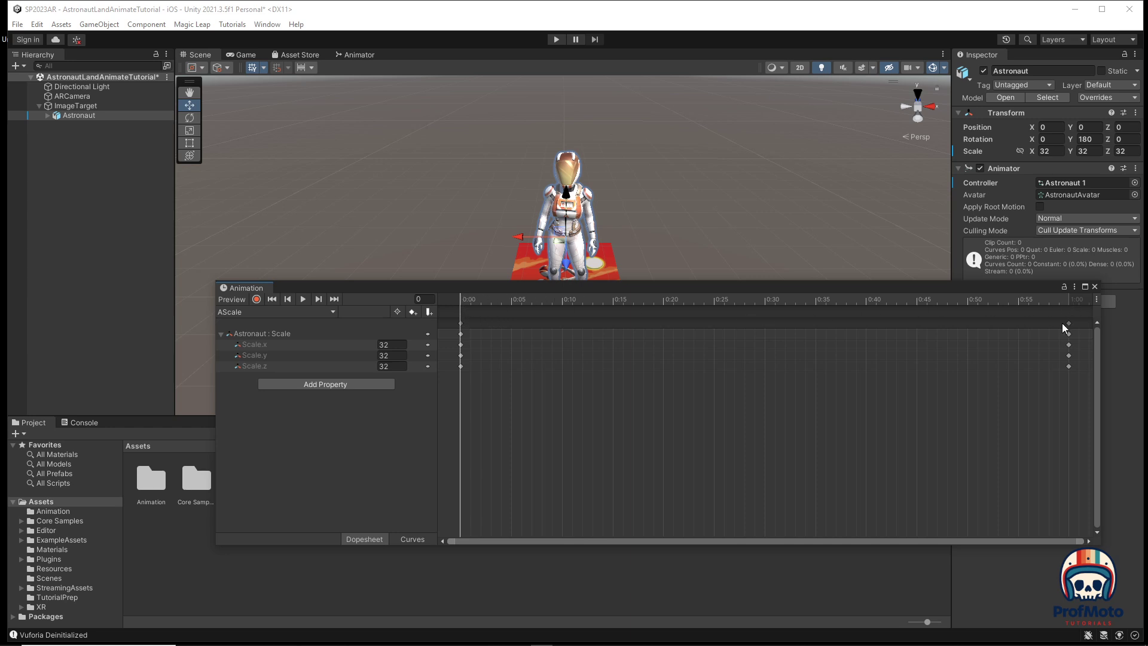
Step: Set Scale x, y and z to 0.1 at frame 0 of the AScale clip
{"action": "left_click", "coordinate": [1070, 300]}
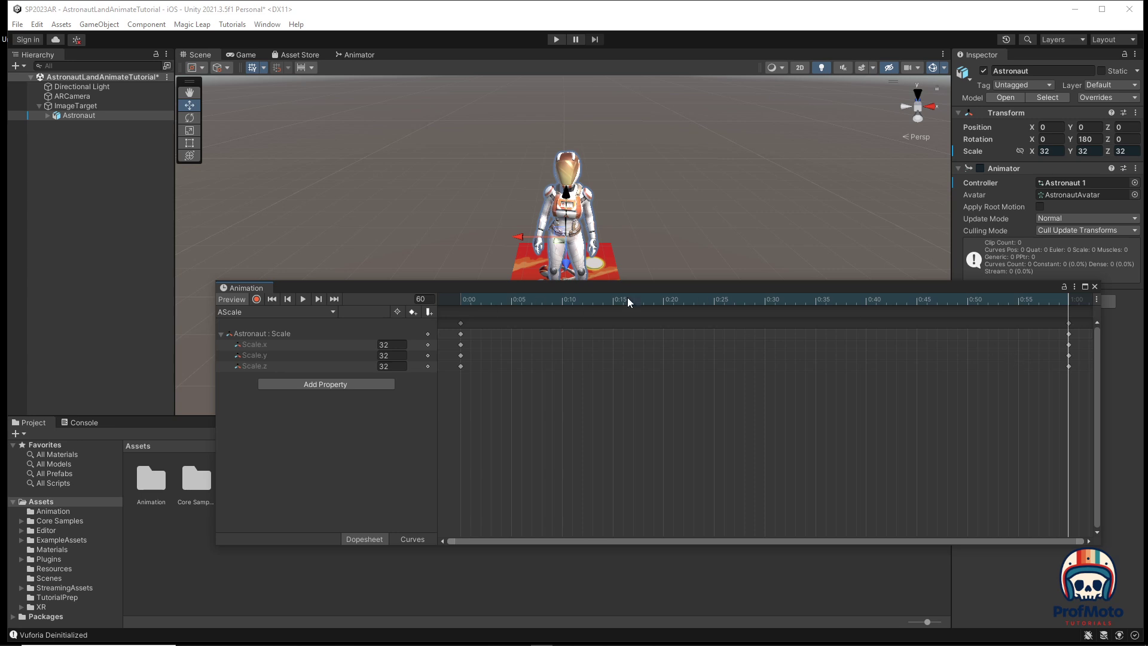
{"action": "left_click", "coordinate": [765, 300]}
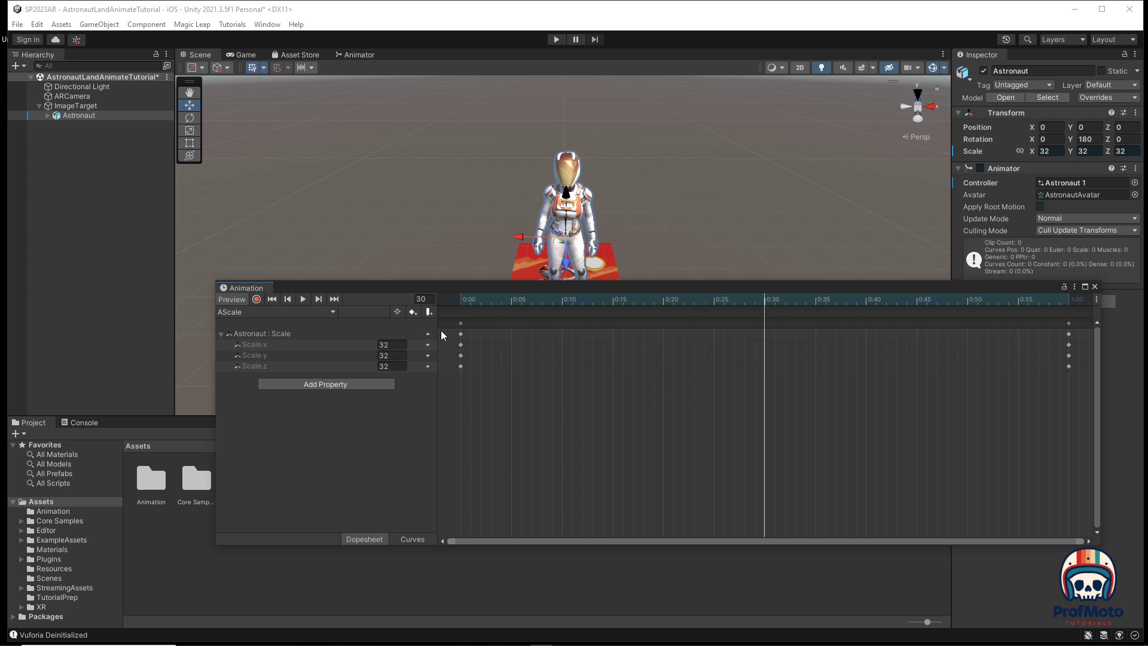
{"action": "left_click", "coordinate": [464, 300]}
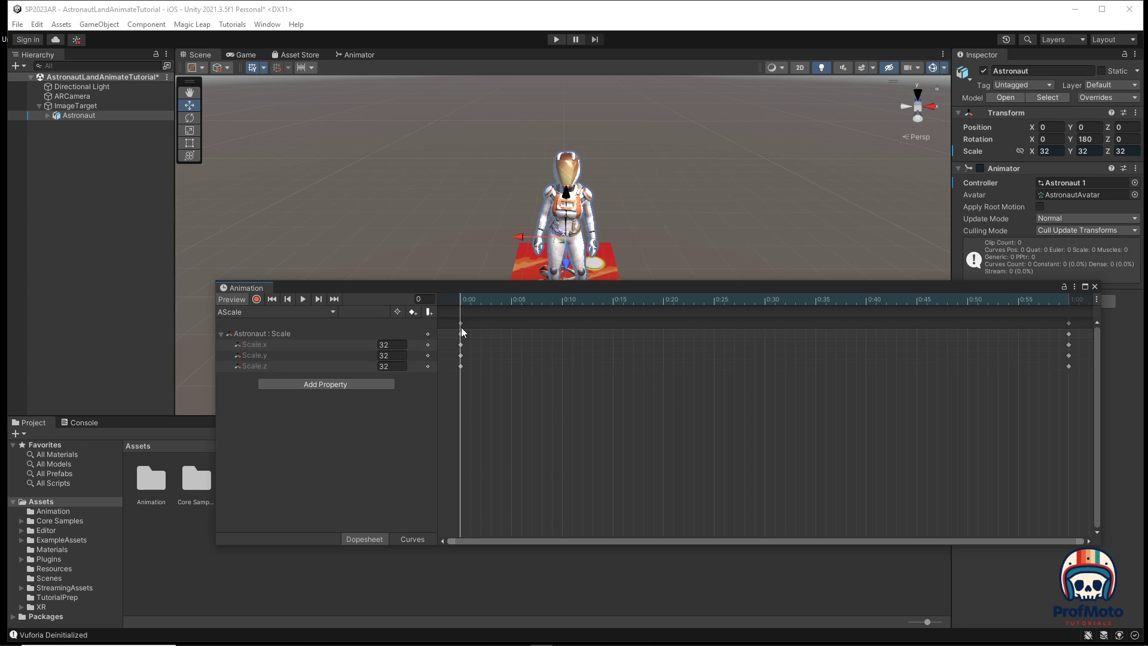
{"action": "left_click", "coordinate": [386, 344]}
{"action": "type", "text": ".1"}
{"action": "key", "text": "Tab"}
{"action": "type", "text": ".1"}
{"action": "key", "text": "Tab"}
{"action": "type", "text": ".1"}
{"action": "key", "text": "Return"}
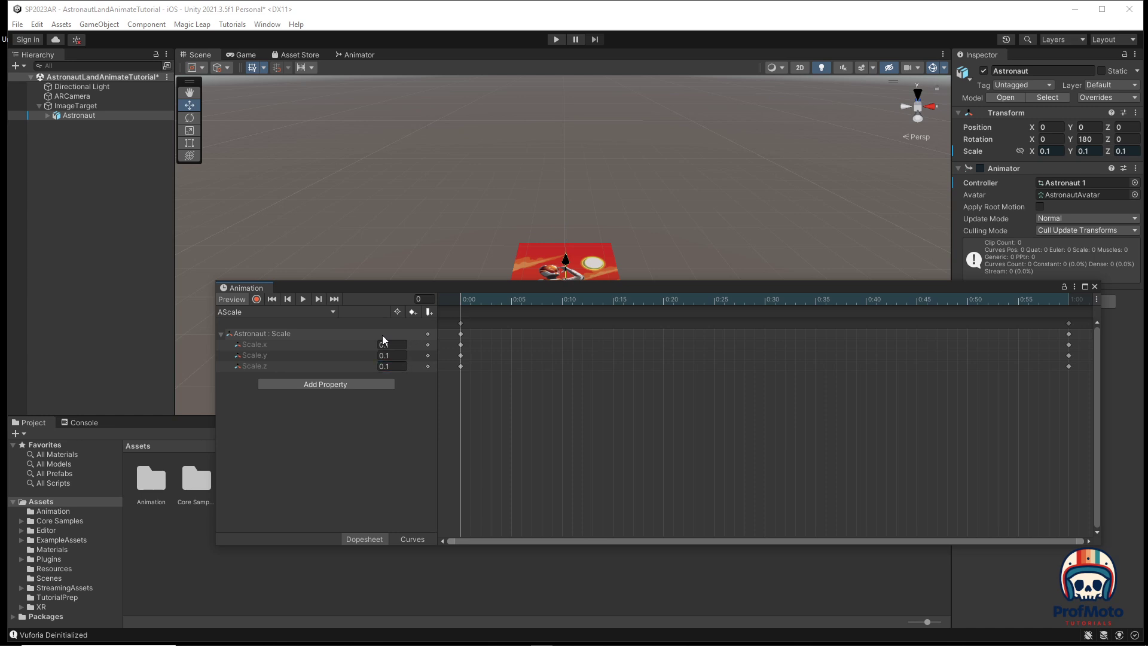
Step: Scrub the AScale timeline between frames 0 and 60 to preview the scaling, moving the Animation window clear of the model
{"action": "left_click_drag", "start_coordinate": [464, 299], "coordinate": [1064, 305]}
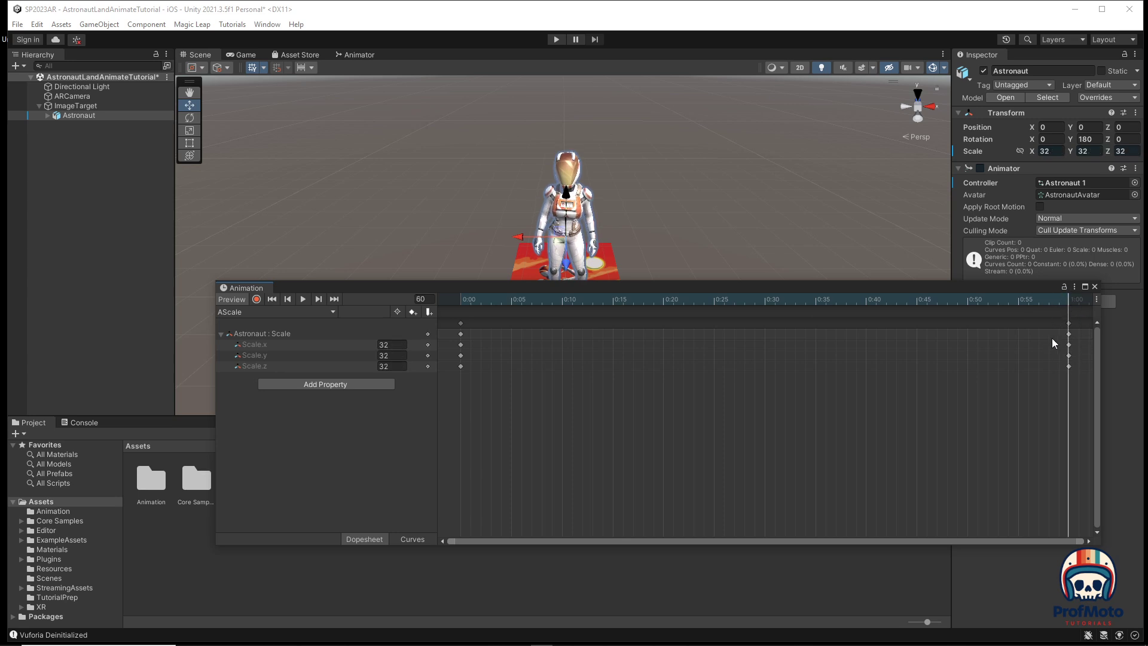
{"action": "left_click_drag", "start_coordinate": [1007, 284], "coordinate": [465, 351]}
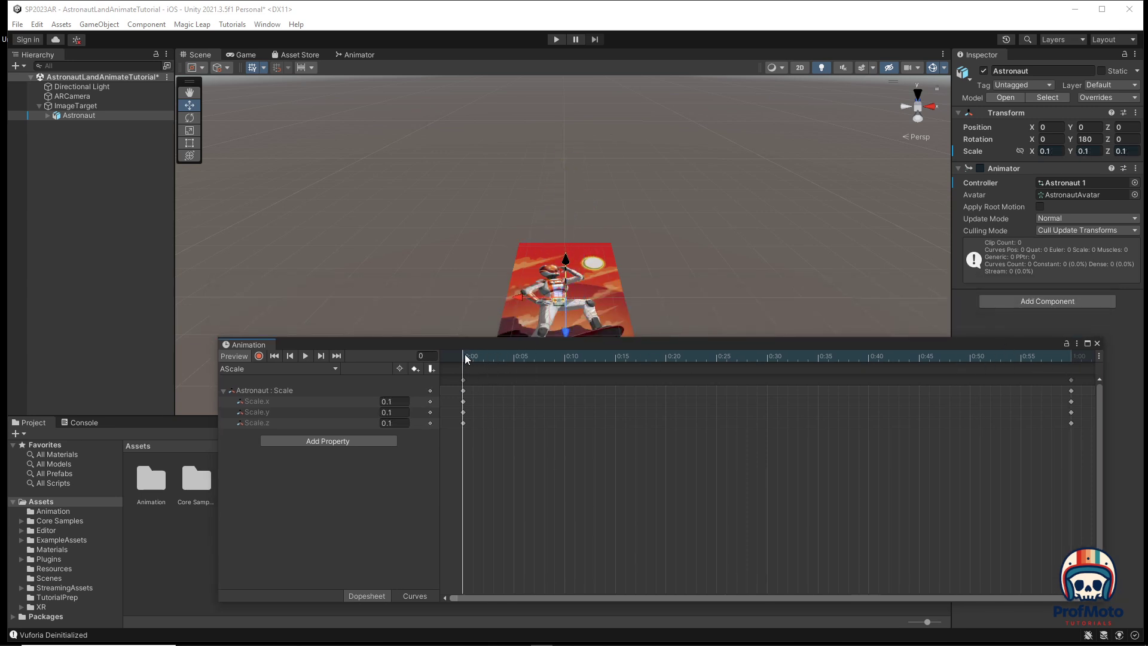
{"action": "left_click_drag", "start_coordinate": [463, 354], "coordinate": [1070, 350]}
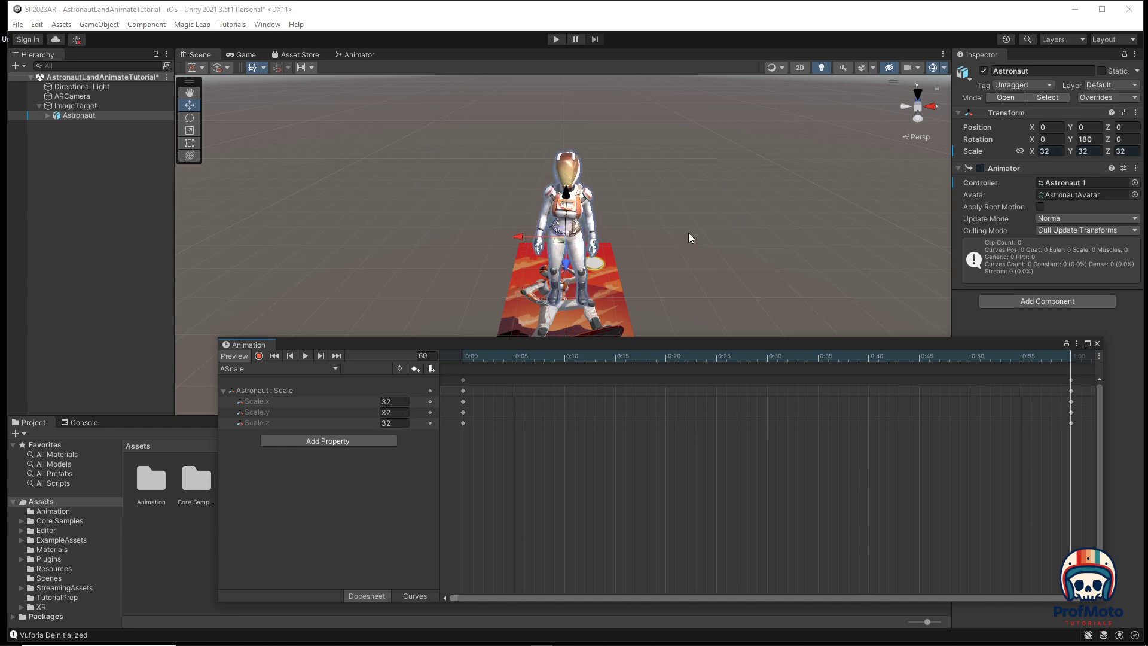
{"action": "left_click_drag", "start_coordinate": [624, 346], "coordinate": [613, 284]}
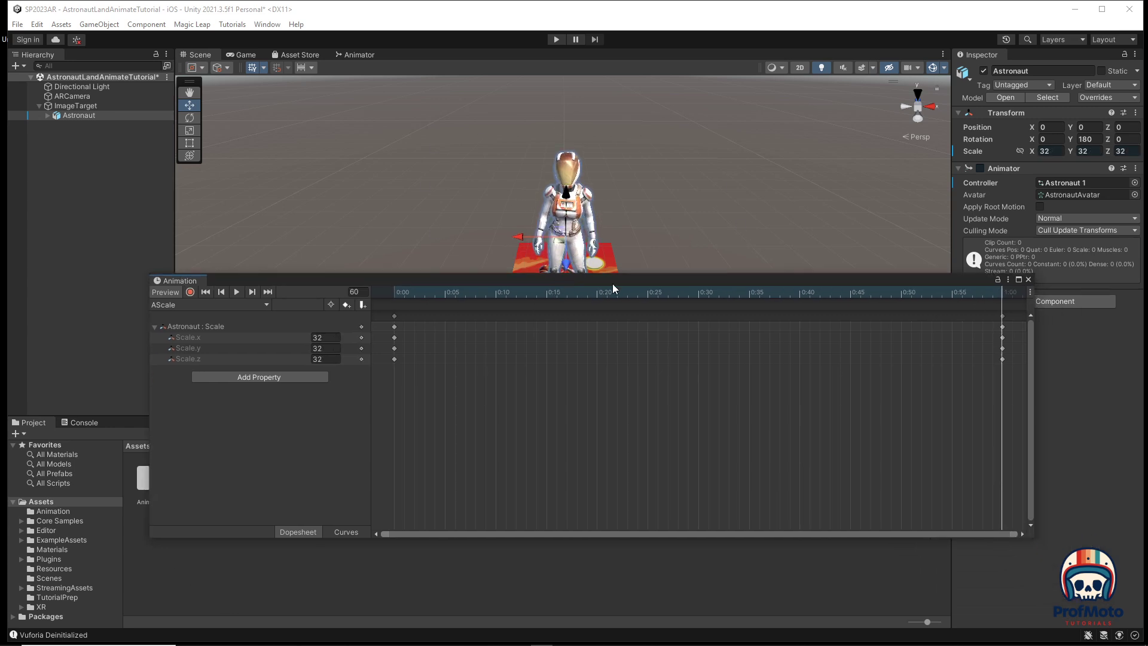
Step: Close the Animation window and test-run the scene with the printed astronaut target to check the scale animation
{"action": "left_click", "coordinate": [1029, 279]}
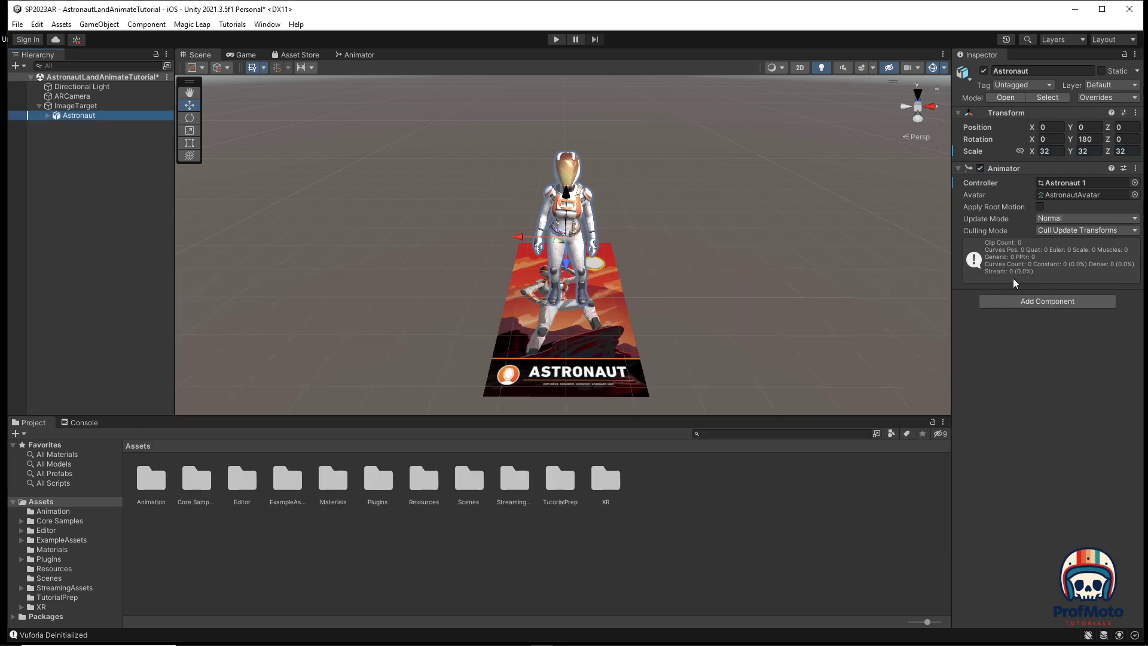
{"action": "left_click", "coordinate": [556, 40]}
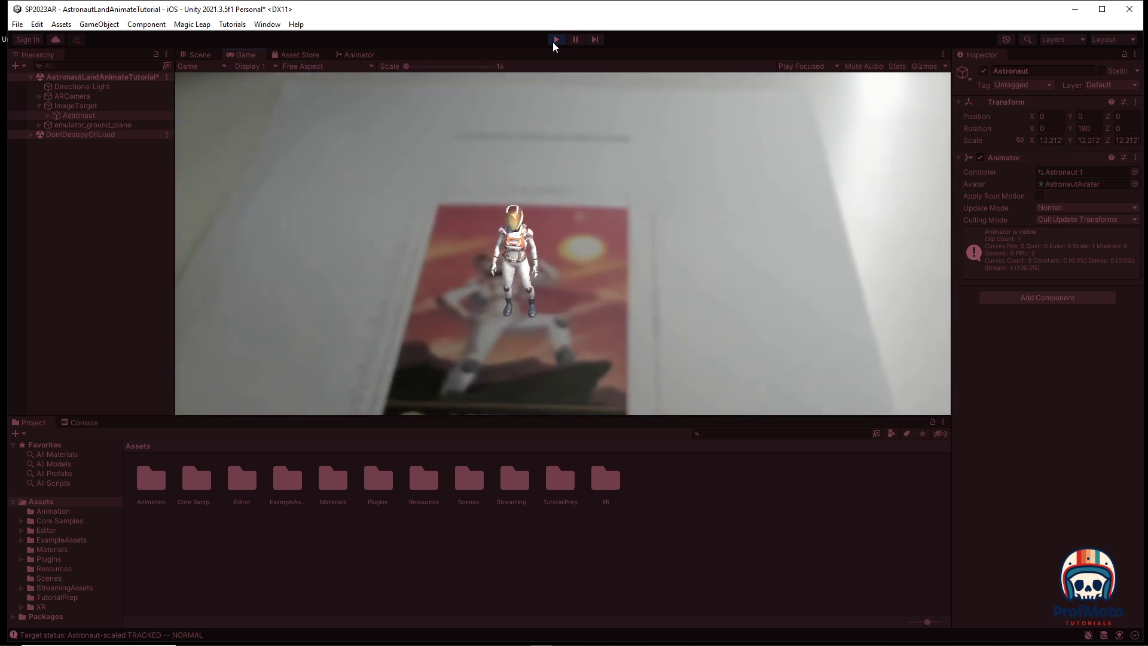
{"action": "left_click", "coordinate": [556, 39]}
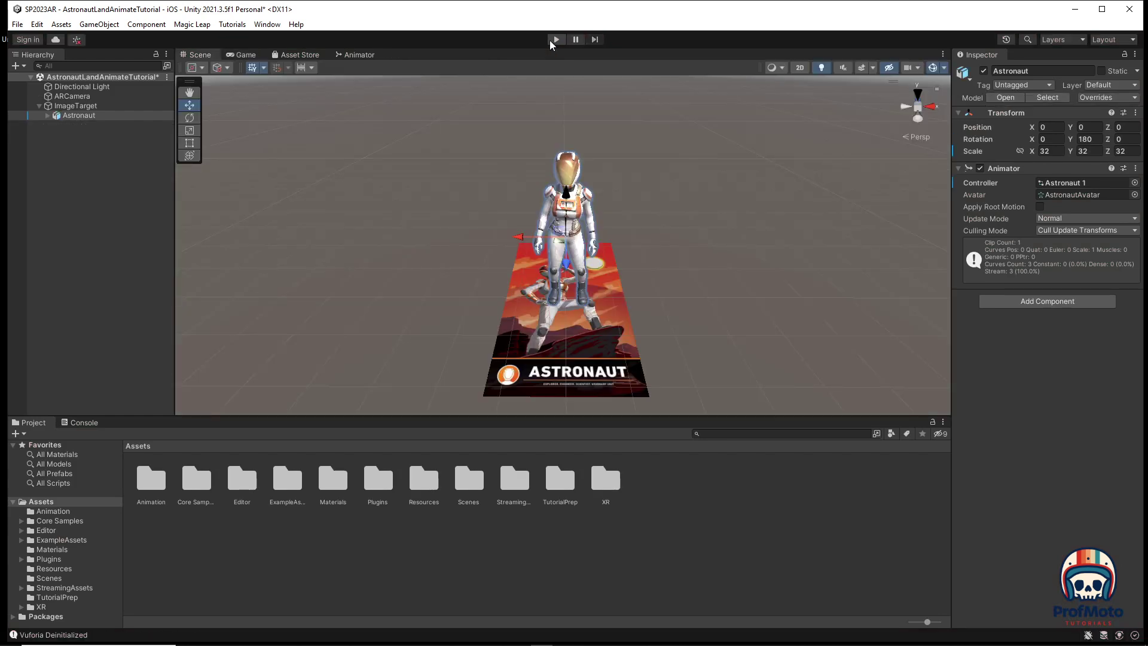
Step: Turn off Loop Time for the AScale clip in the Animation folder
{"action": "double_click", "coordinate": [151, 479]}
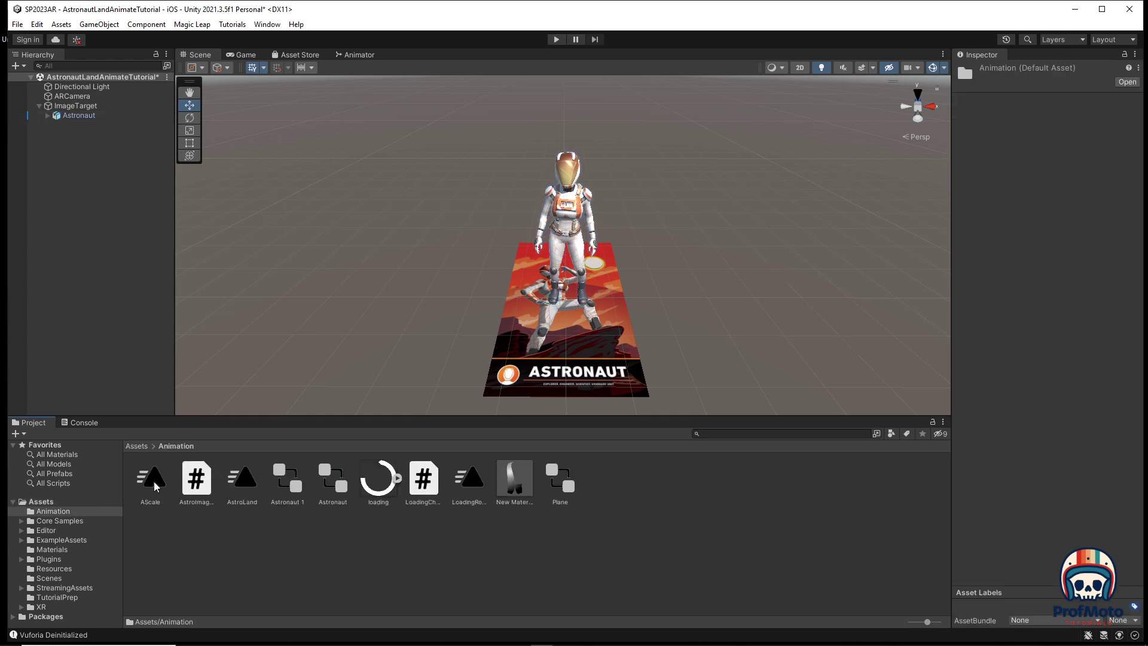
{"action": "left_click", "coordinate": [150, 480]}
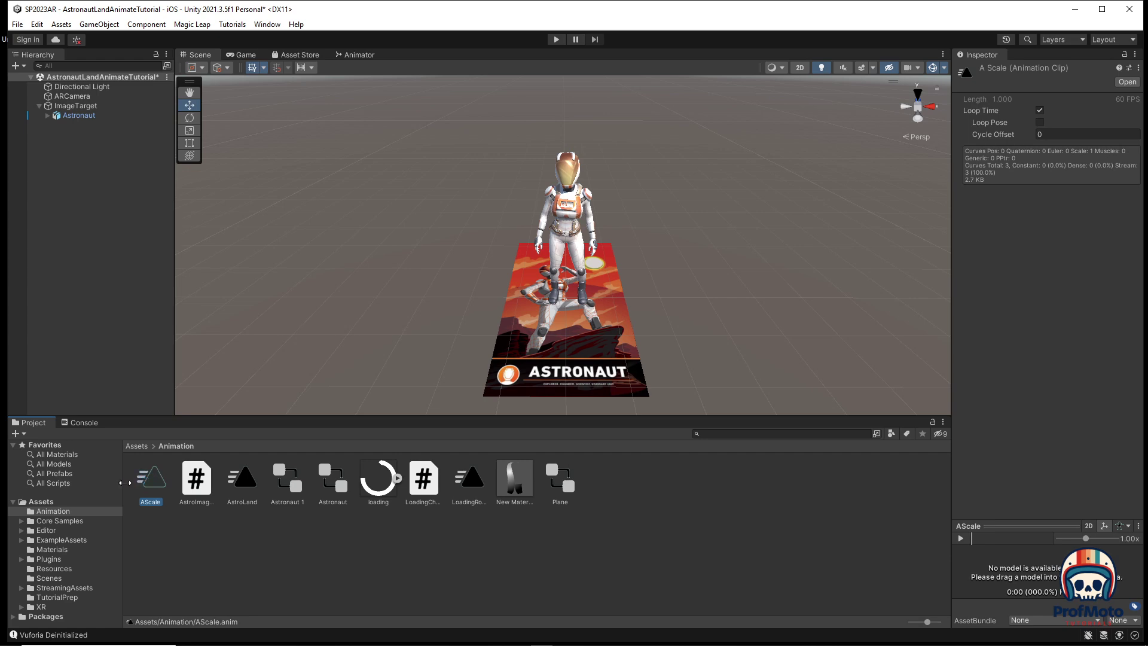
{"action": "left_click", "coordinate": [290, 485]}
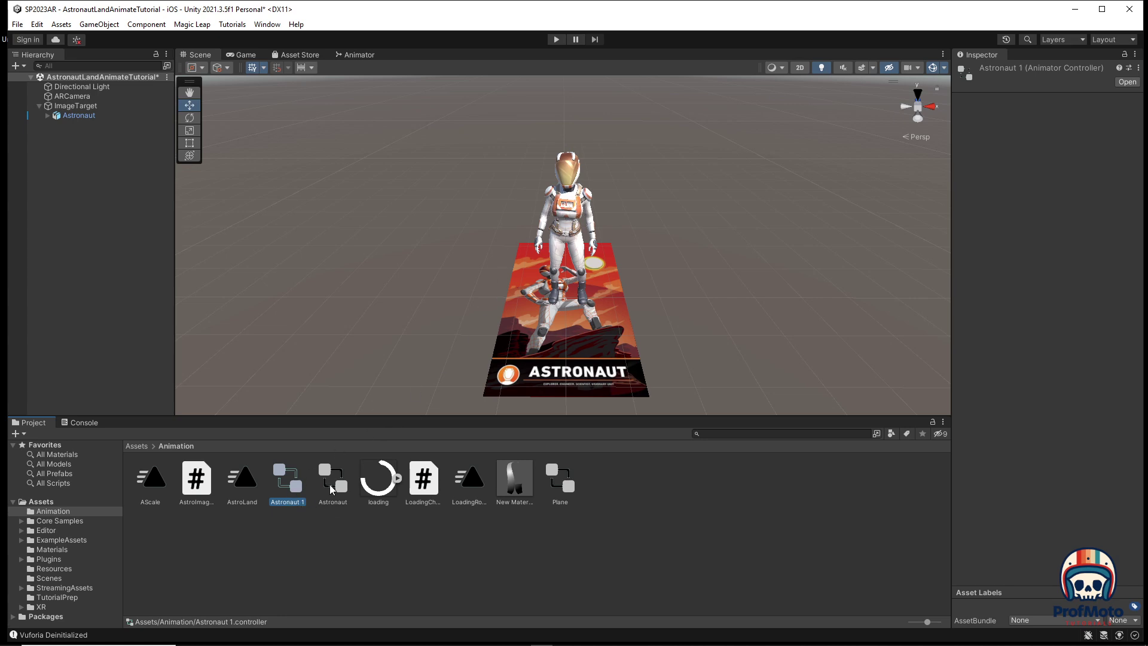
{"action": "left_click", "coordinate": [156, 491]}
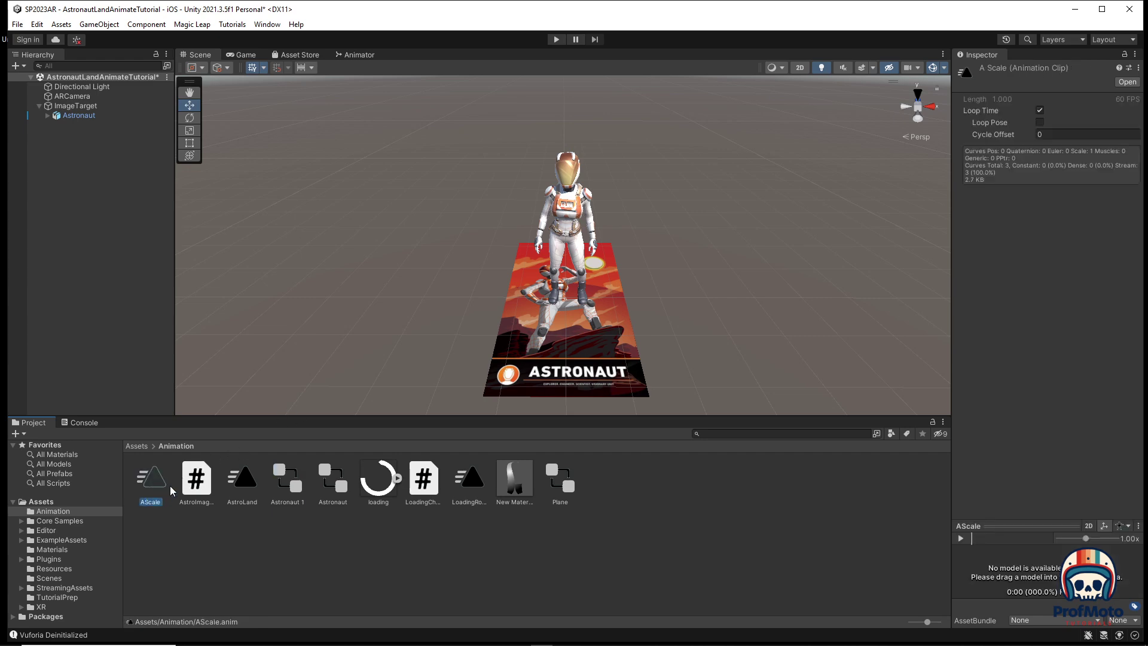
{"action": "left_click", "coordinate": [1040, 111]}
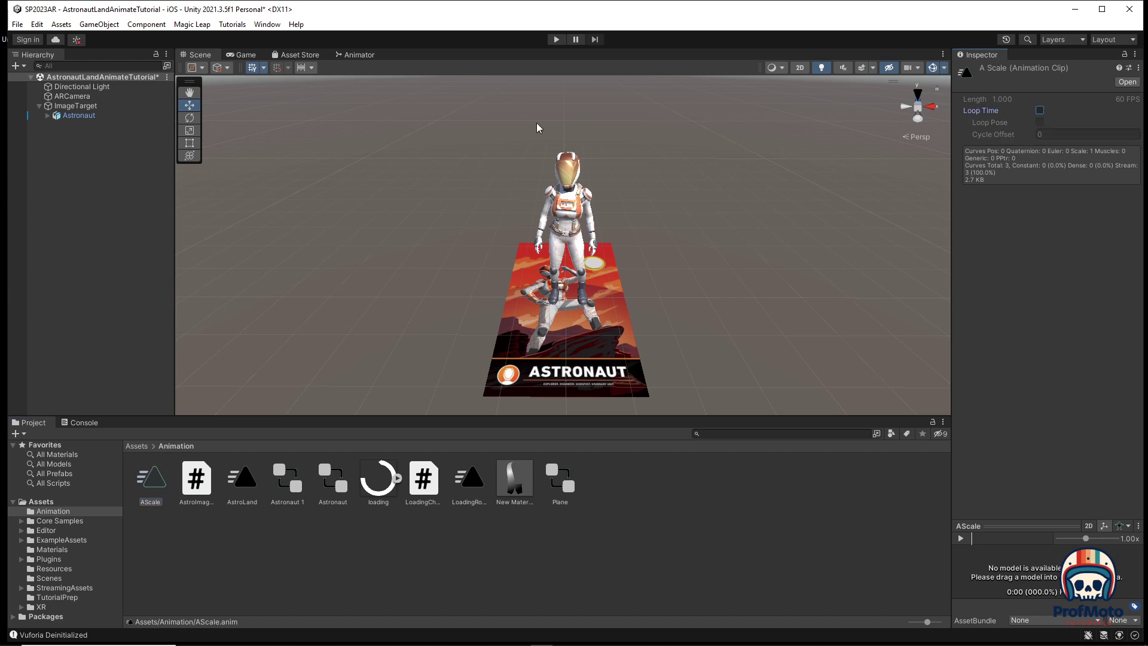
Step: Test-run the scene with the printed target to check how the non-looping scale animation plays
{"action": "left_click", "coordinate": [556, 40]}
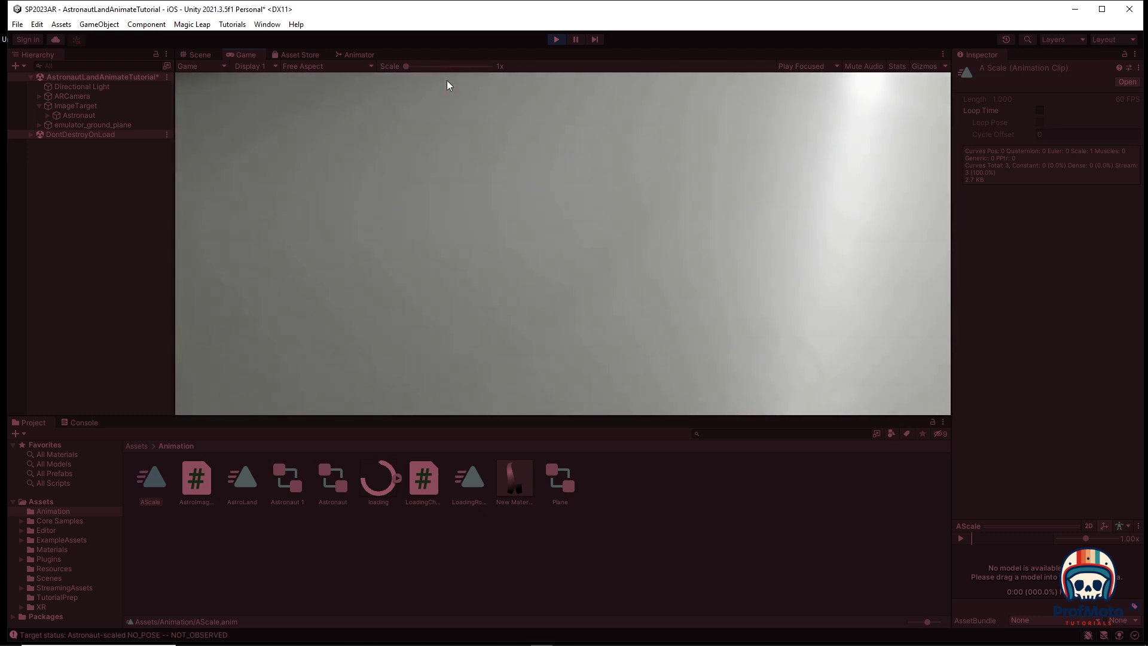
{"action": "left_click", "coordinate": [557, 40]}
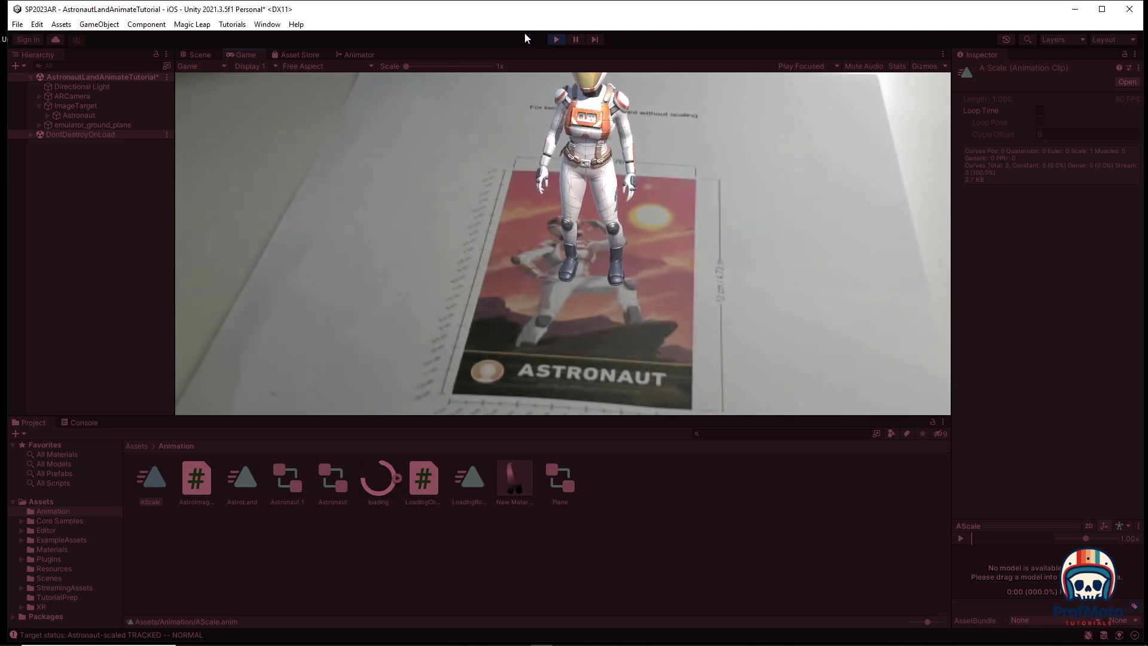
{"action": "left_click", "coordinate": [556, 39]}
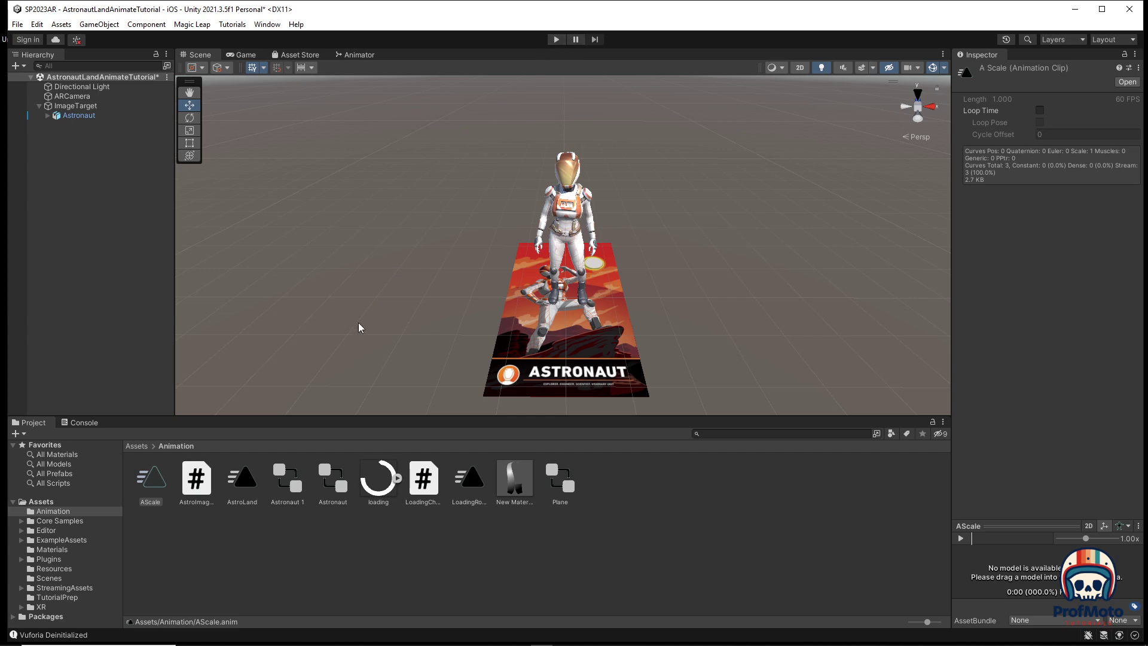
Step: Open the Astronaut 1 animator controller from the Animation folder and display its parameter list
{"action": "left_click", "coordinate": [287, 481]}
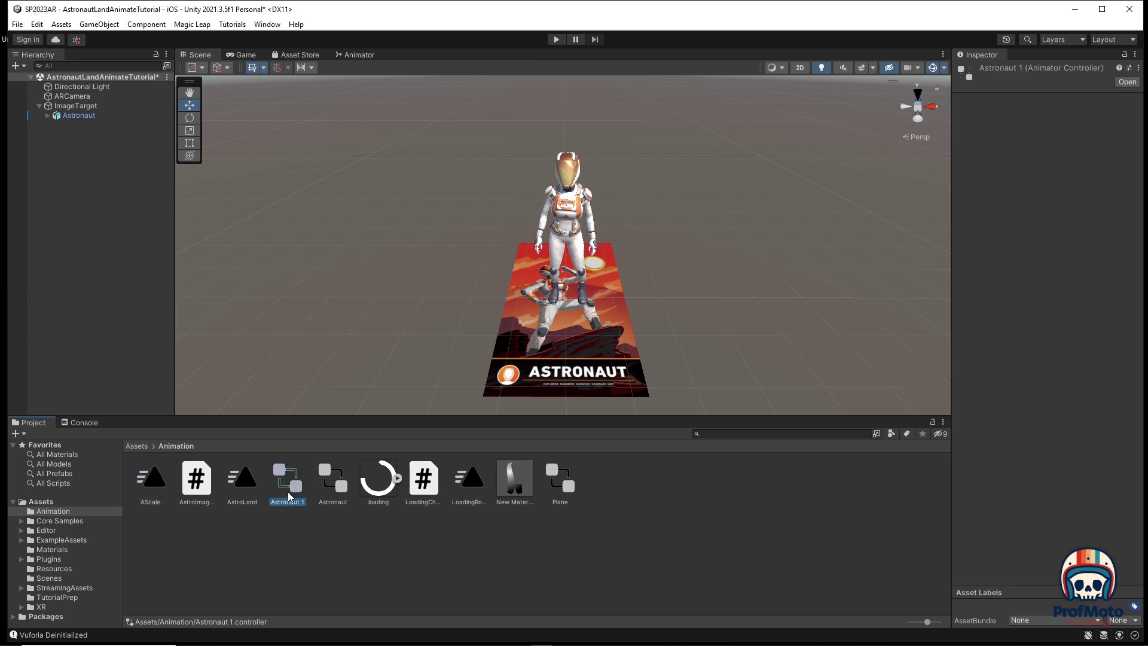
{"action": "double_click", "coordinate": [292, 485]}
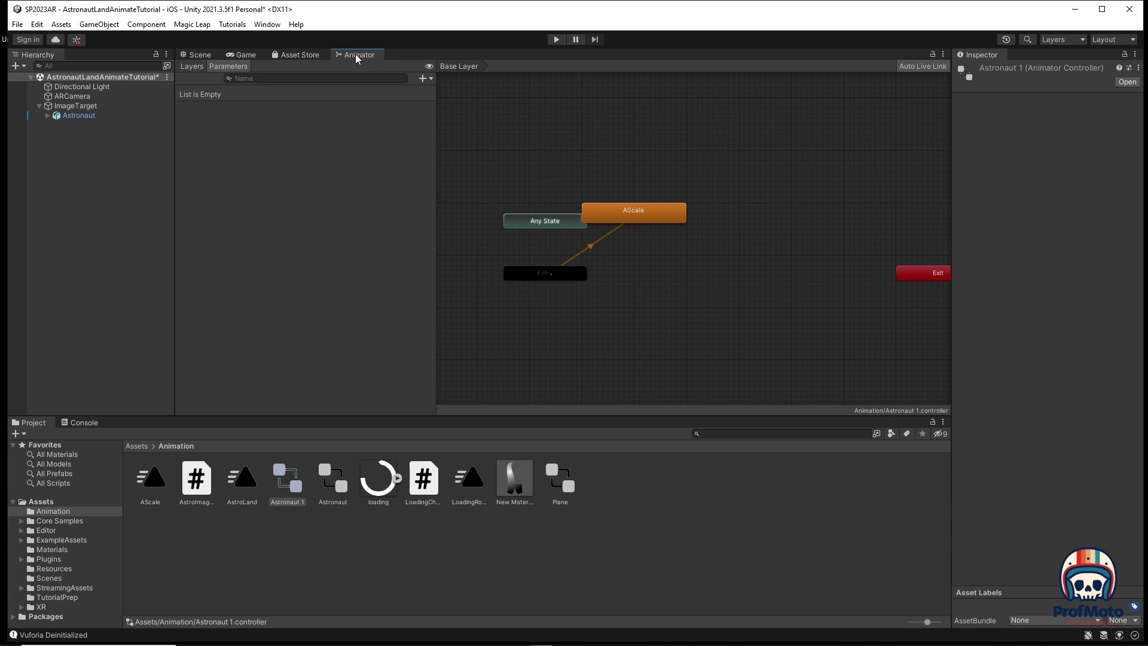
{"action": "left_click", "coordinate": [190, 66]}
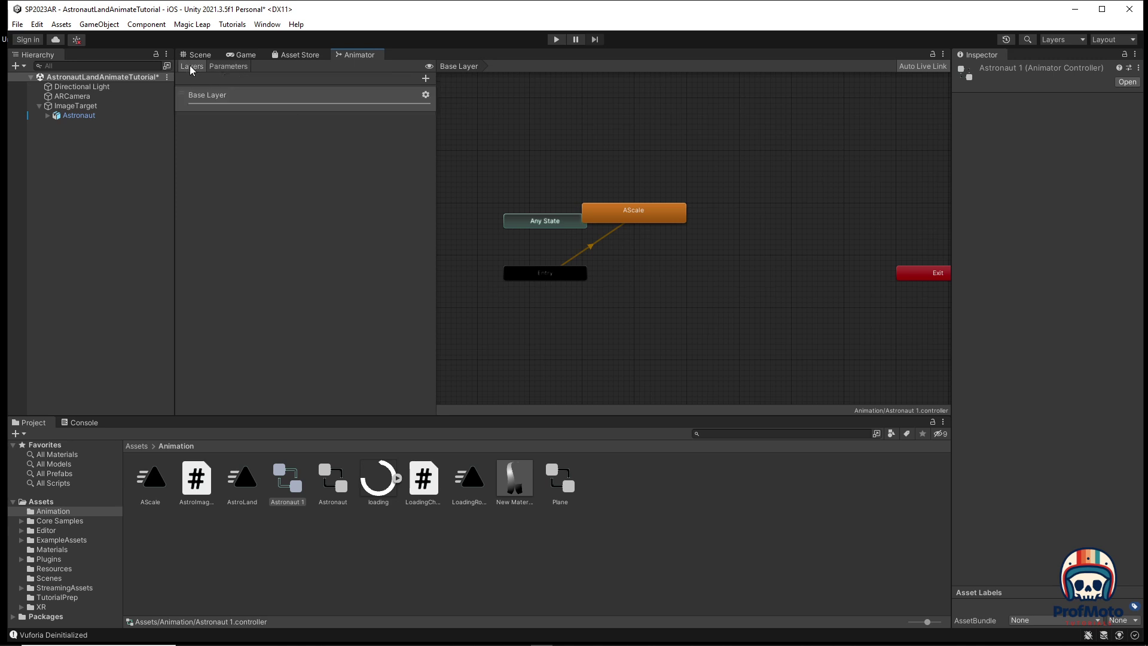
{"action": "left_click", "coordinate": [229, 67]}
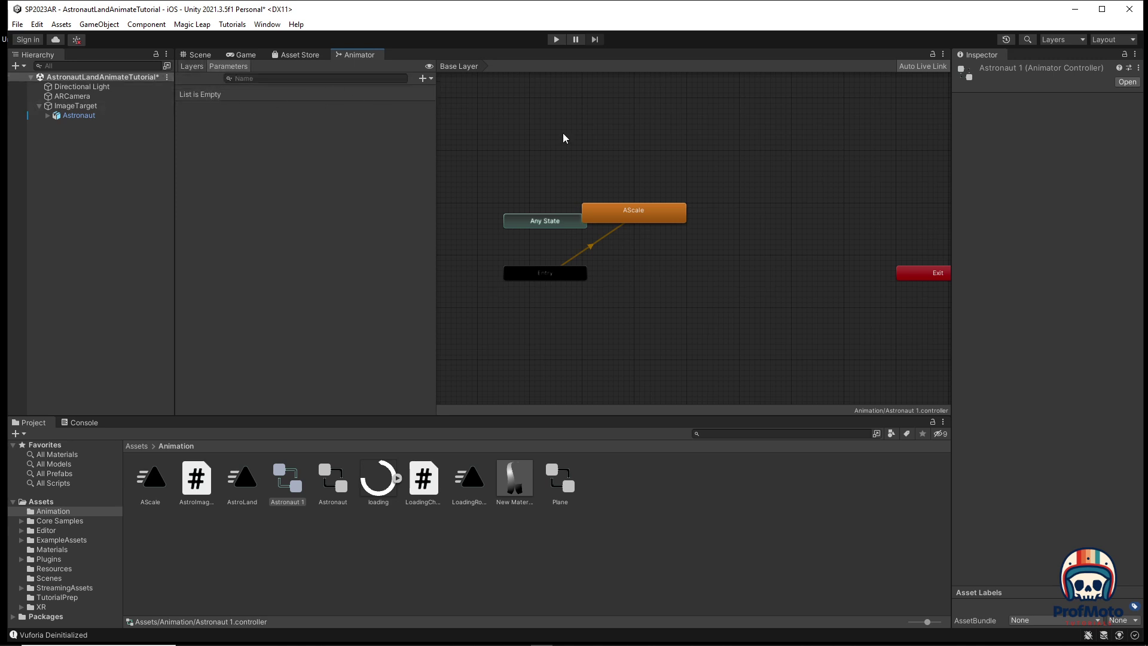
Step: Reposition the AScale state in the Base Layer graph so it sits directly above Any State
{"action": "left_click_drag", "start_coordinate": [645, 213], "coordinate": [571, 339]}
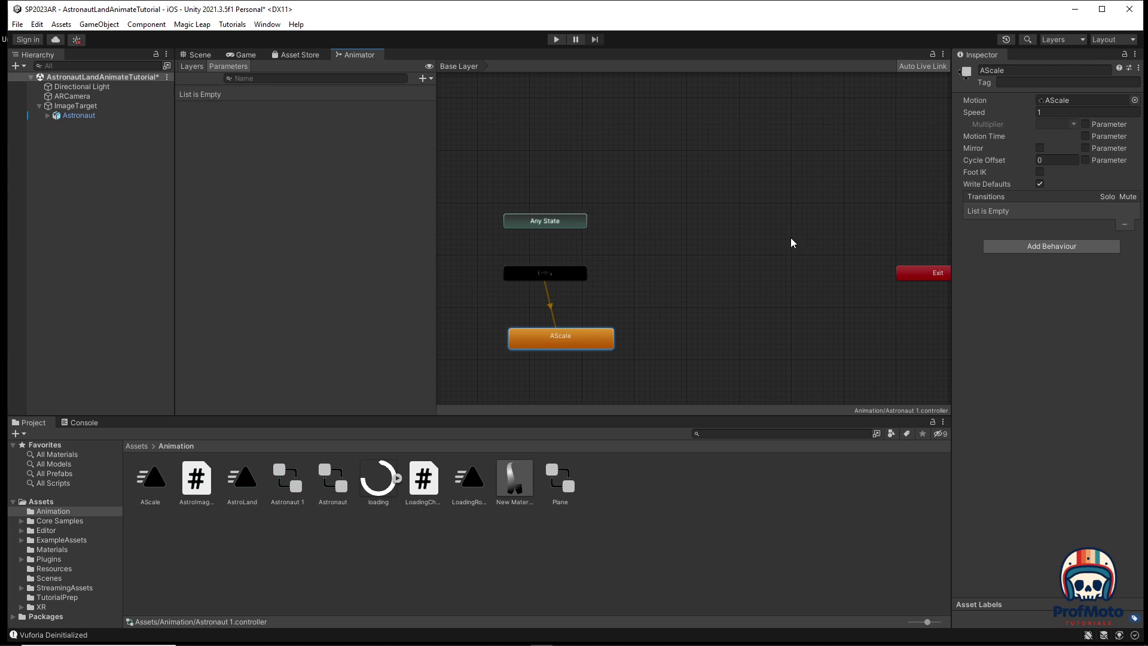
{"action": "scroll", "coordinate": [727, 229], "scroll_direction": "down", "scroll_amount": 3}
{"action": "scroll", "coordinate": [733, 236], "scroll_direction": "up", "scroll_amount": 4}
{"action": "scroll", "coordinate": [739, 234], "scroll_direction": "down", "scroll_amount": 1}
{"action": "mouse_move", "coordinate": [744, 233]}
{"action": "middle_mouse_down"}
{"action": "mouse_move", "coordinate": [550, 221]}
{"action": "mouse_move", "coordinate": [747, 211]}
{"action": "mouse_move", "coordinate": [590, 218]}
{"action": "mouse_move", "coordinate": [747, 237]}
{"action": "mouse_move", "coordinate": [744, 246]}
{"action": "middle_mouse_up"}
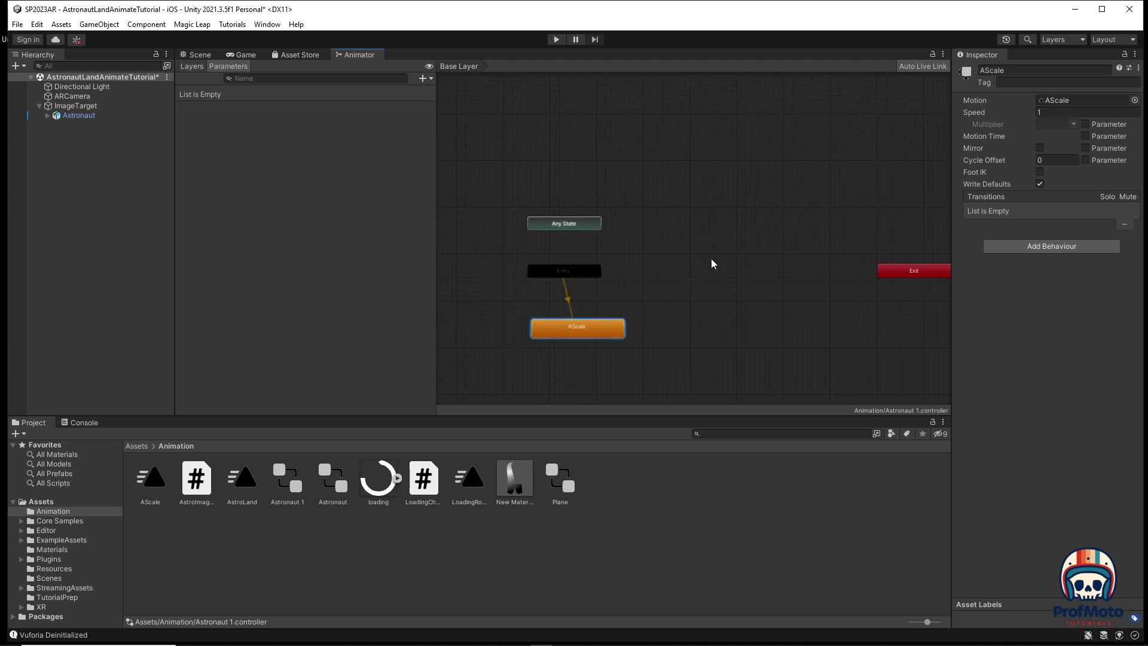
{"action": "left_click", "coordinate": [577, 274]}
{"action": "mouse_move", "coordinate": [604, 322]}
{"action": "left_mouse_down"}
{"action": "mouse_move", "coordinate": [597, 305]}
{"action": "mouse_move", "coordinate": [590, 313]}
{"action": "left_mouse_up"}
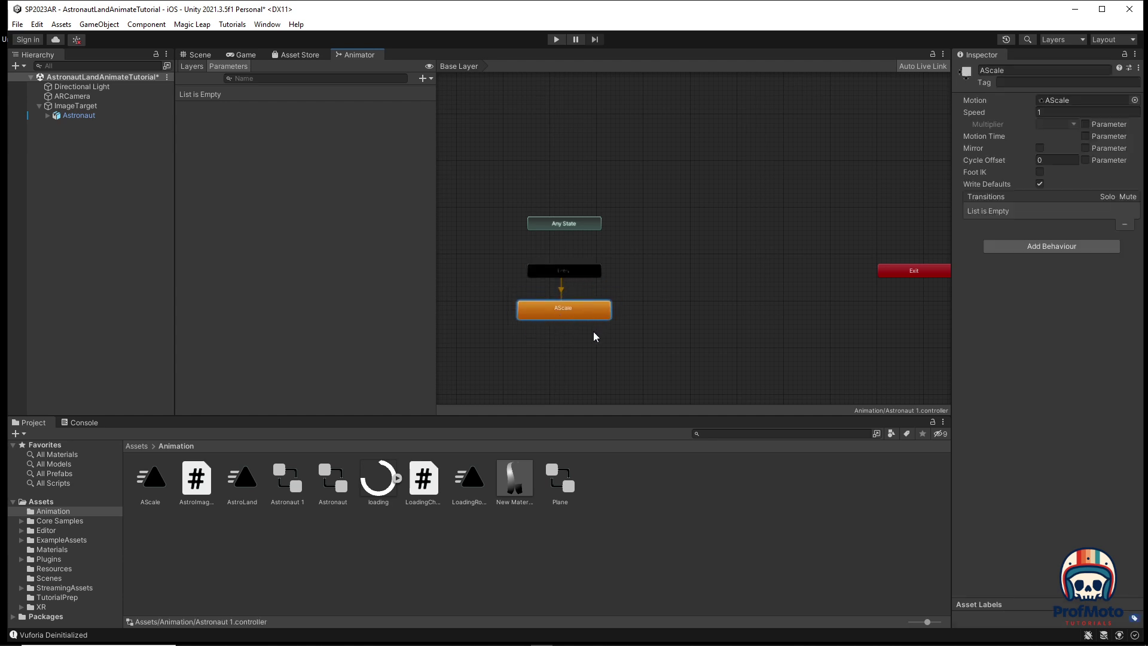
{"action": "left_click_drag", "start_coordinate": [589, 313], "coordinate": [587, 164]}
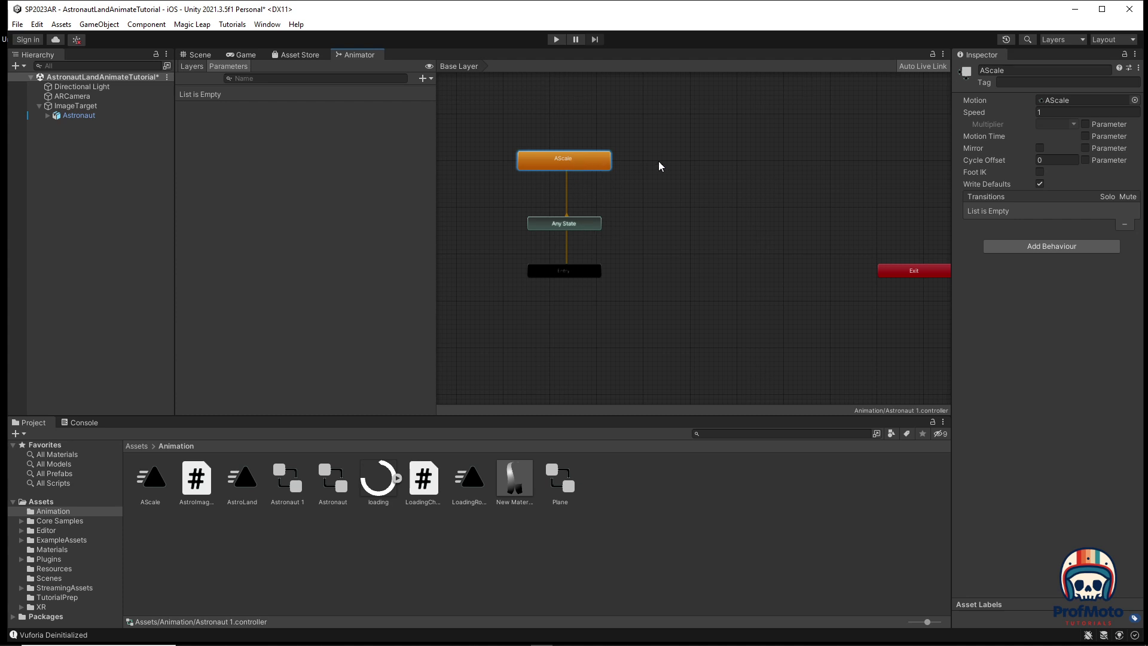
Step: Create an empty state just below the Entry node and name it Empty
{"action": "right_click", "coordinate": [572, 318]}
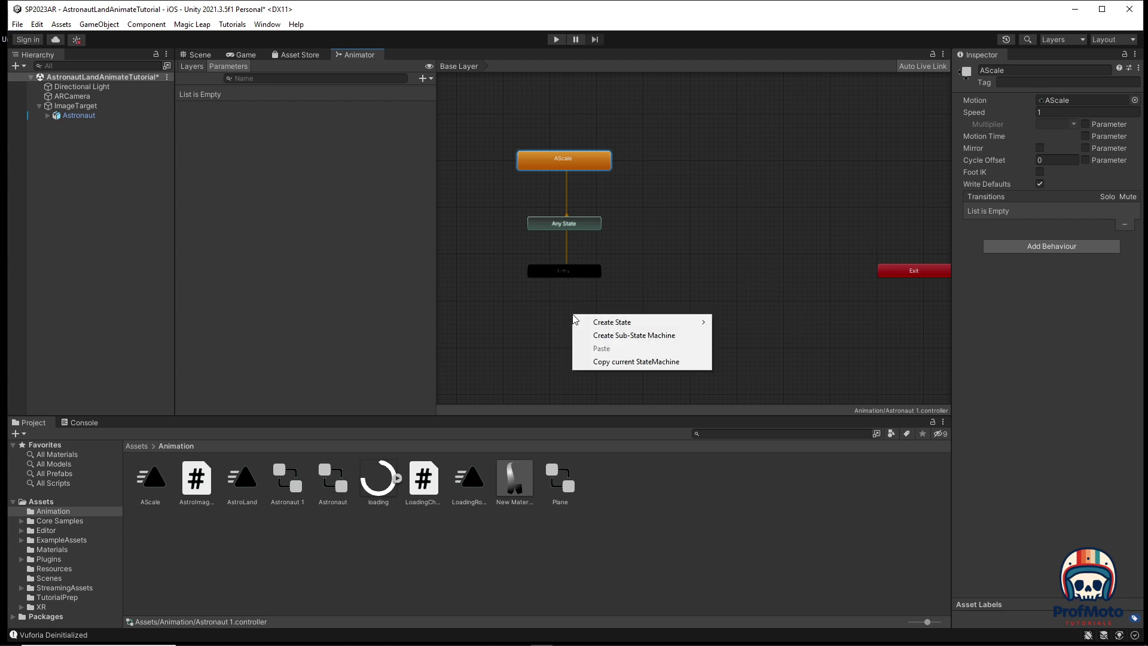
{"action": "mouse_move", "coordinate": [597, 322]}
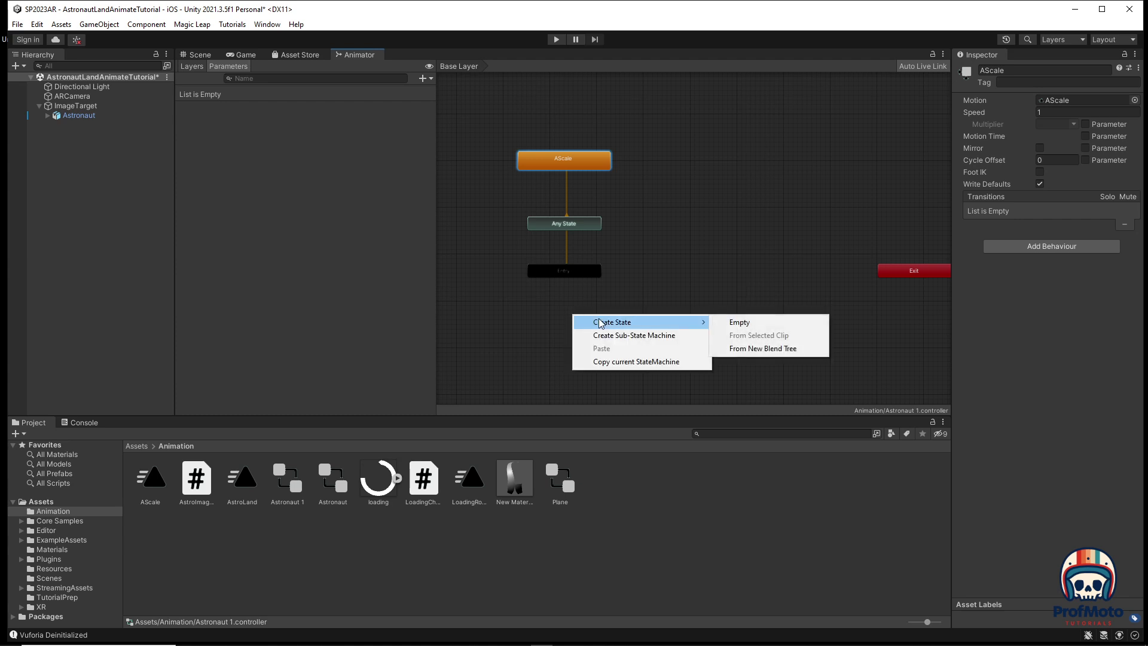
{"action": "left_click", "coordinate": [750, 324]}
{"action": "left_click_drag", "start_coordinate": [651, 323], "coordinate": [601, 309]}
{"action": "left_click", "coordinate": [986, 70]}
{"action": "key", "text": "End"}
{"action": "type", "text": "Em"}
{"action": "key", "text": "ctrl+a"}
{"action": "type", "text": "Empty"}
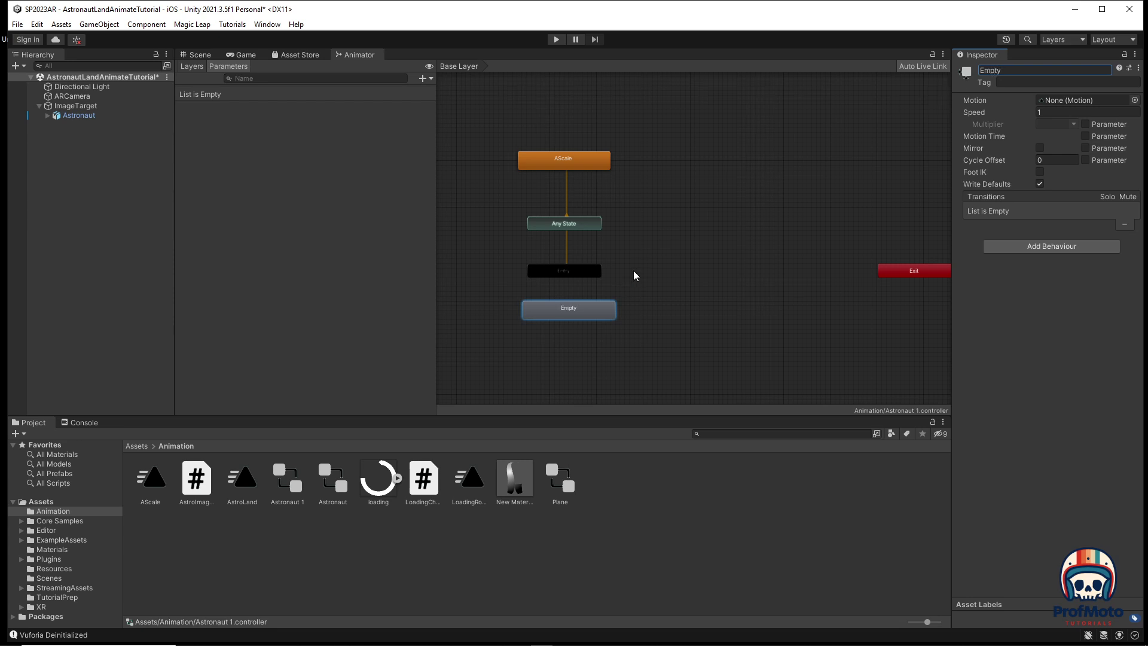
Step: Make the Empty state the layer's default state in place of AScale
{"action": "right_click", "coordinate": [575, 268]}
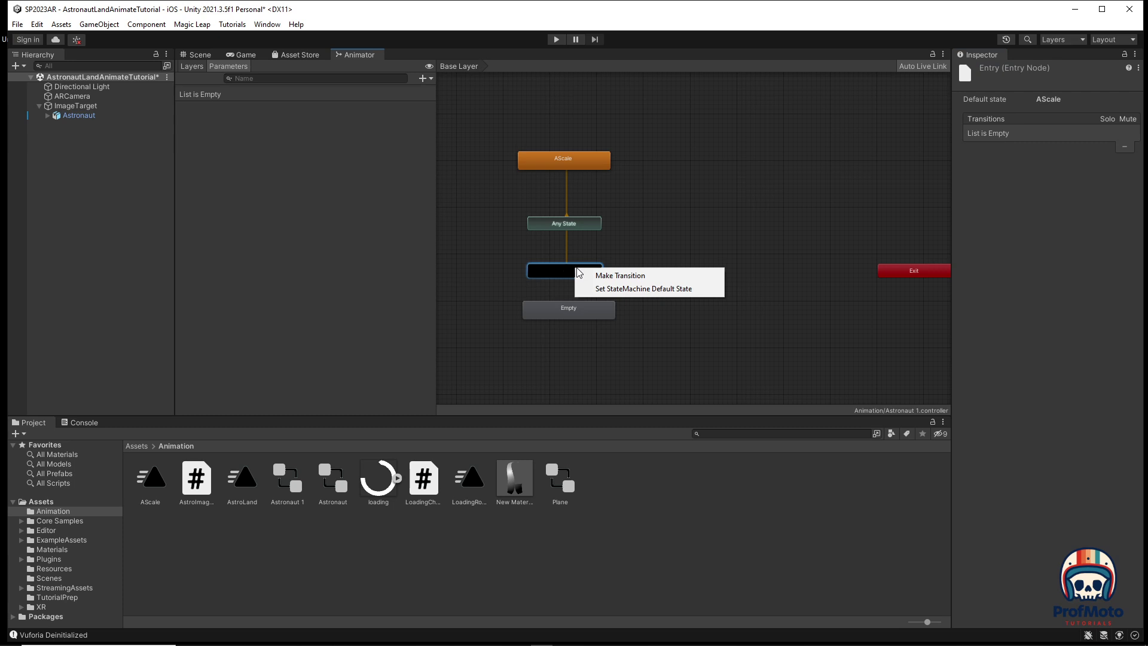
{"action": "left_click", "coordinate": [685, 325]}
{"action": "right_click", "coordinate": [588, 312]}
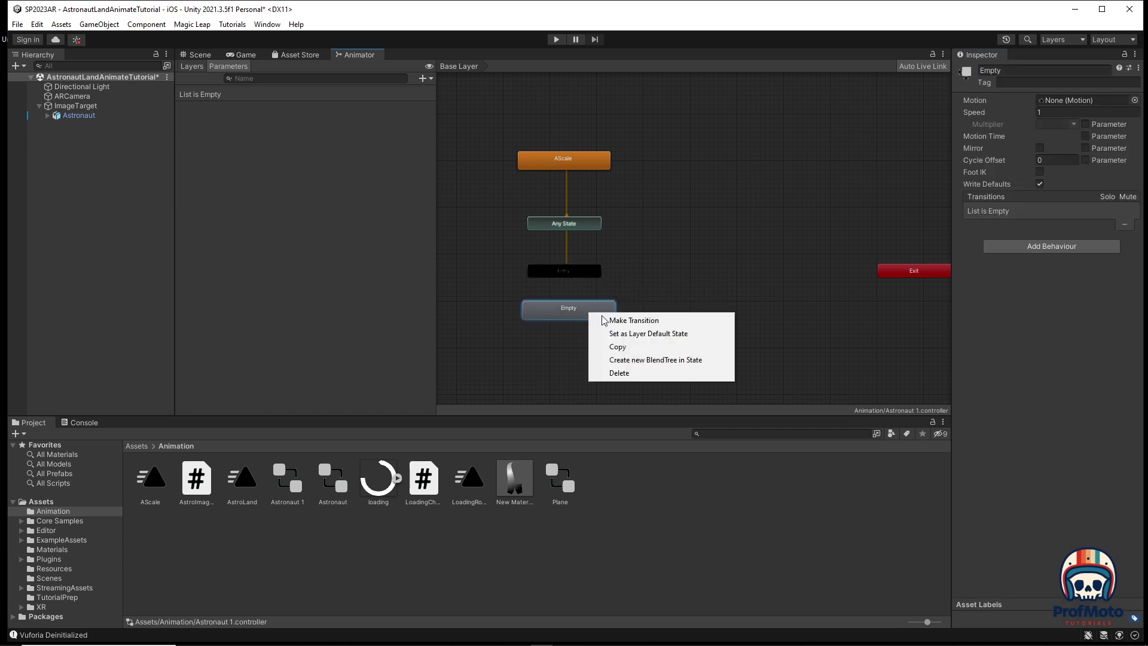
{"action": "left_click", "coordinate": [678, 336]}
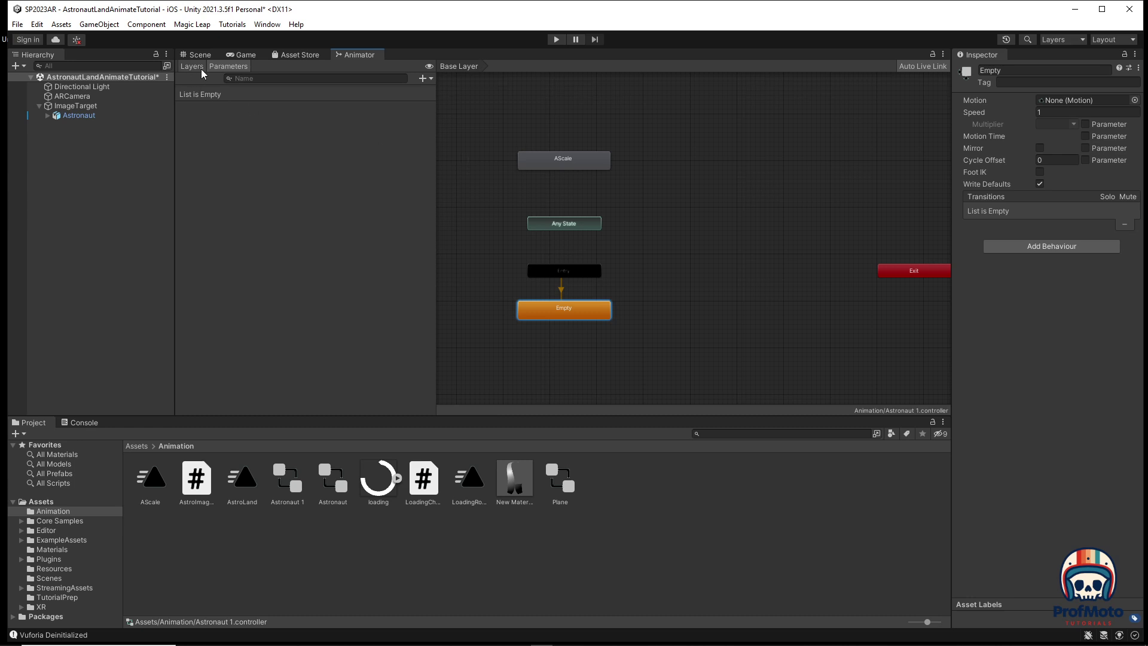
Step: Add a Trigger parameter named ATrigger to the animator controller
{"action": "left_click", "coordinate": [429, 78]}
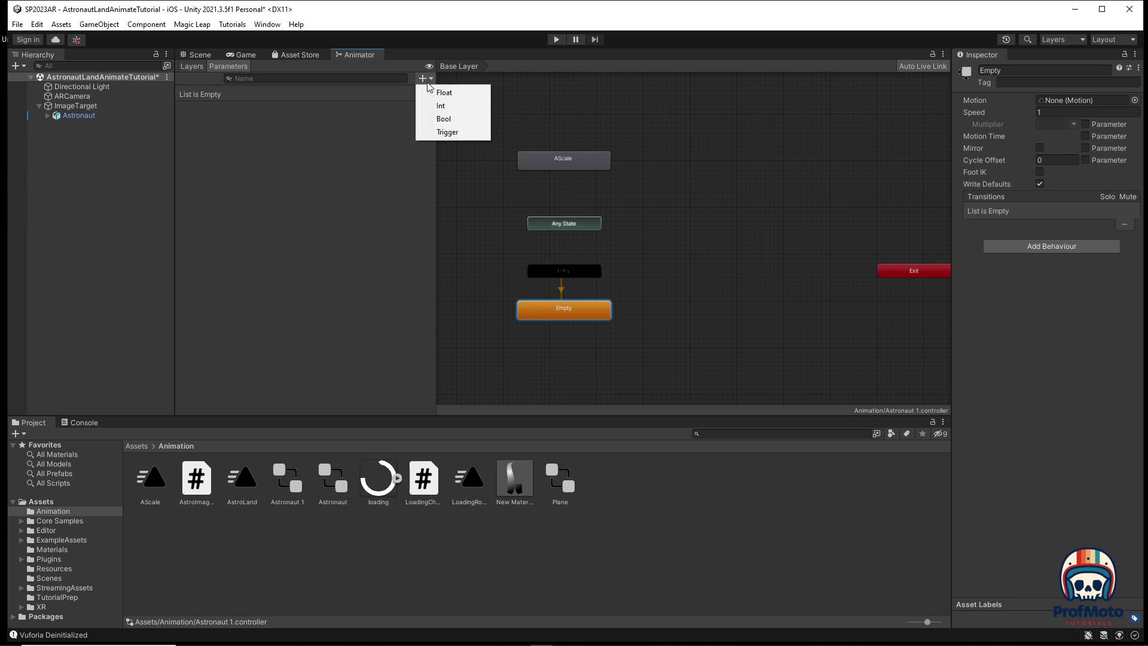
{"action": "left_click", "coordinate": [432, 79]}
{"action": "left_click", "coordinate": [431, 79]}
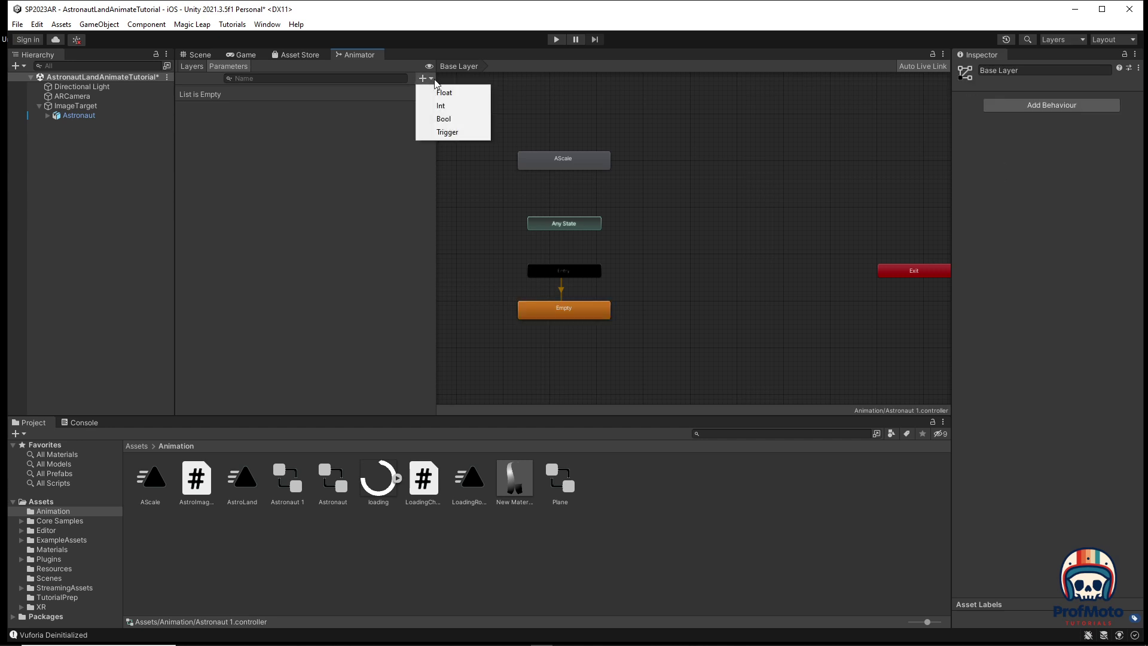
{"action": "left_click", "coordinate": [447, 131]}
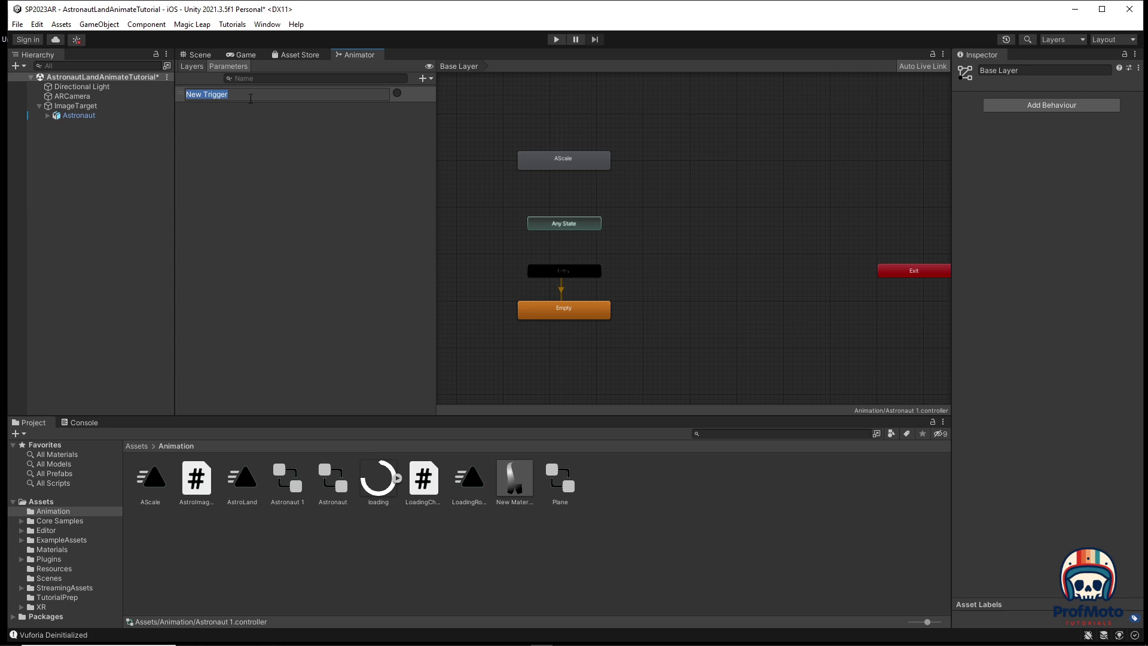
{"action": "type", "text": "ATrigger"}
{"action": "key", "text": "Return"}
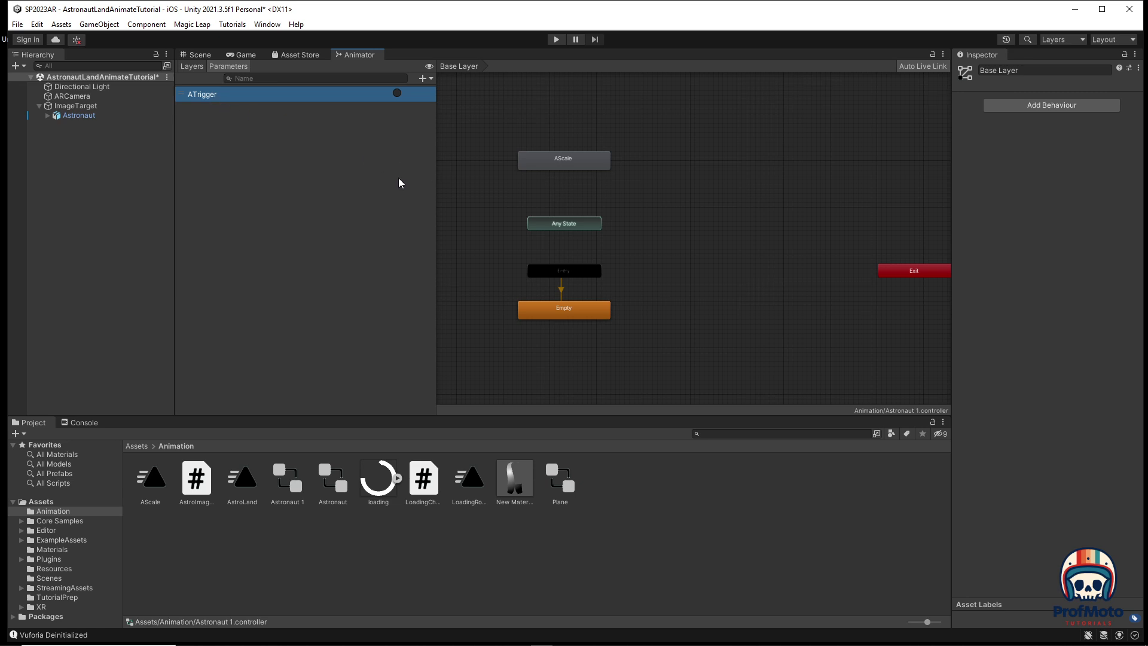
Step: Make a transition from Any State to the AScale state
{"action": "right_click", "coordinate": [556, 223]}
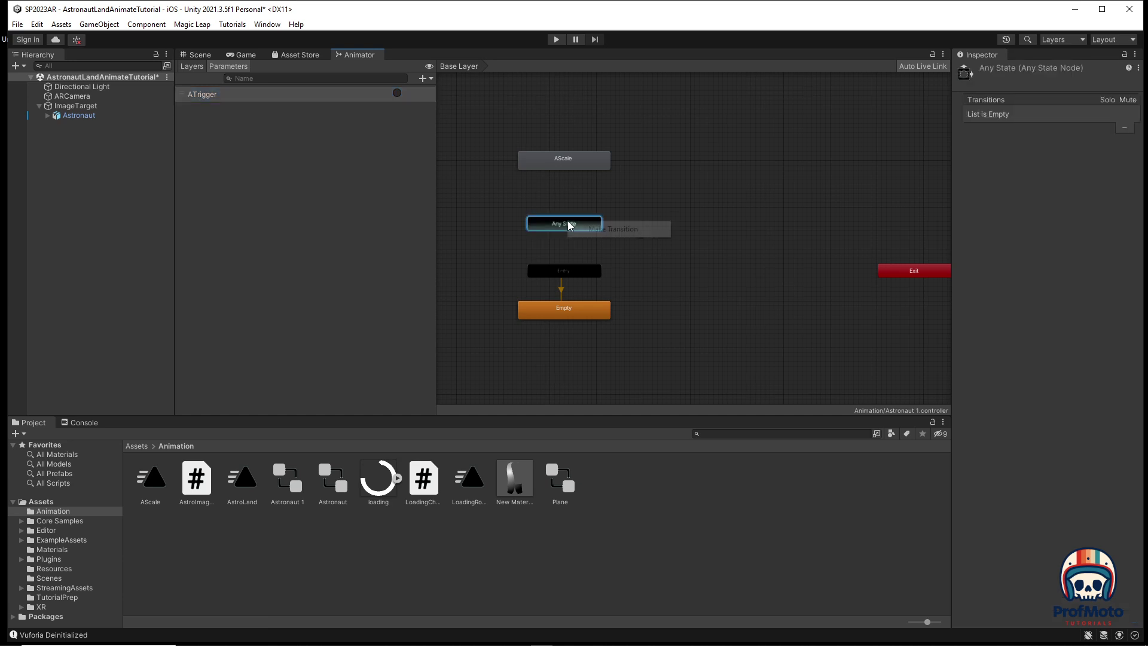
{"action": "left_click", "coordinate": [627, 228]}
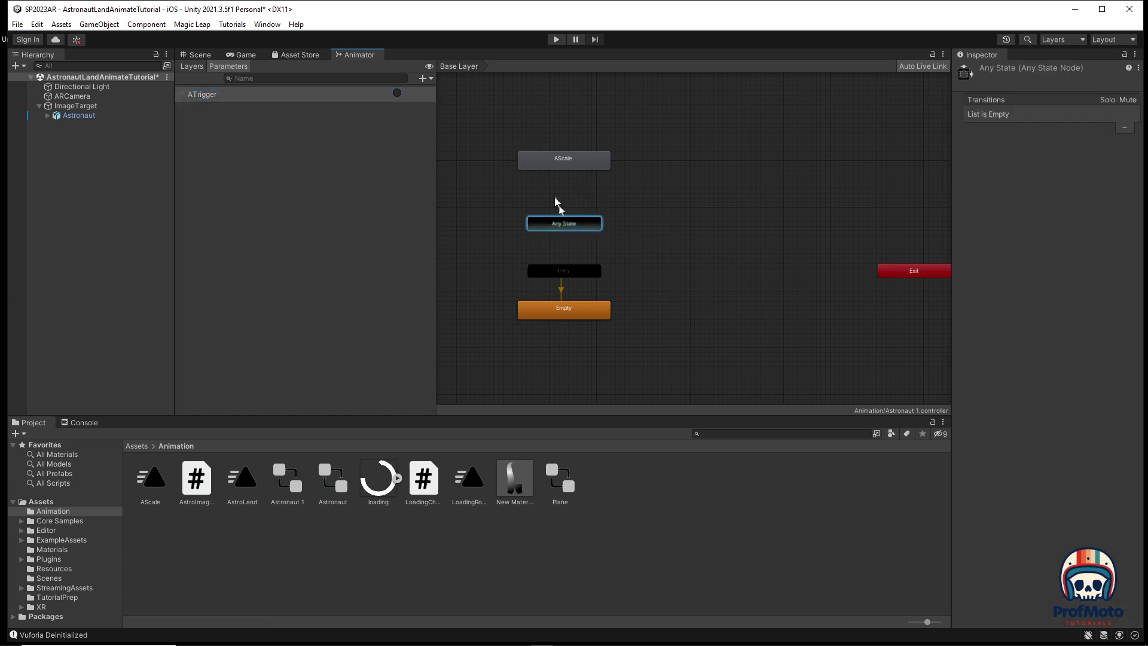
{"action": "left_click", "coordinate": [567, 162]}
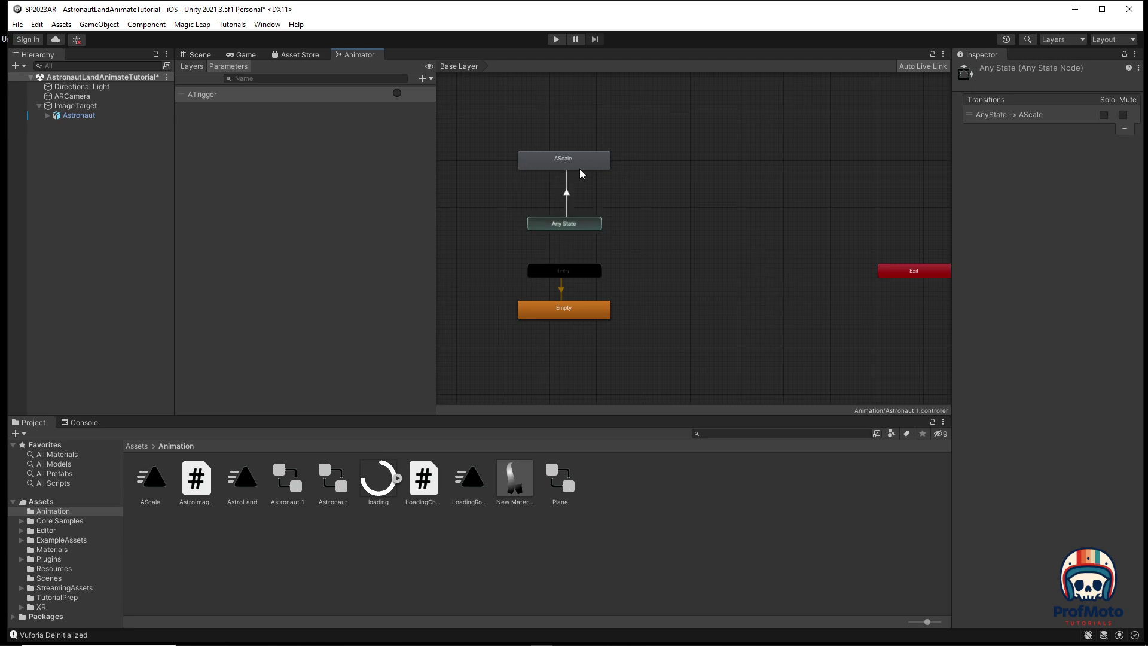
{"action": "left_click", "coordinate": [579, 170]}
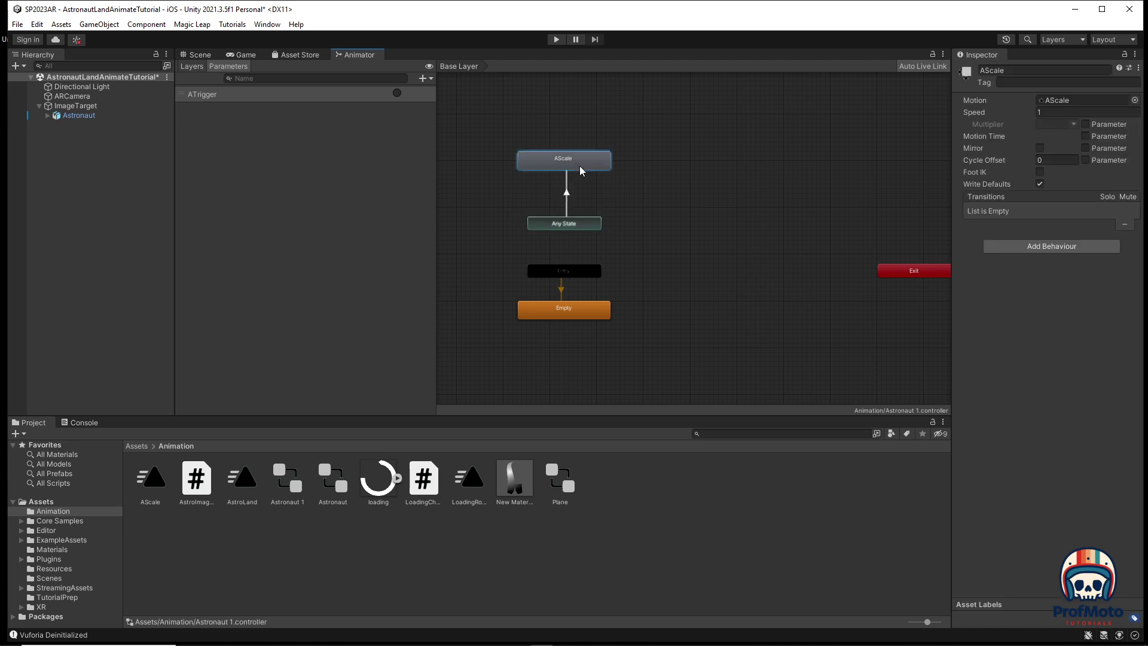
Step: Add ATrigger as the condition of the transition from Any State to AScale
{"action": "left_click", "coordinate": [566, 194]}
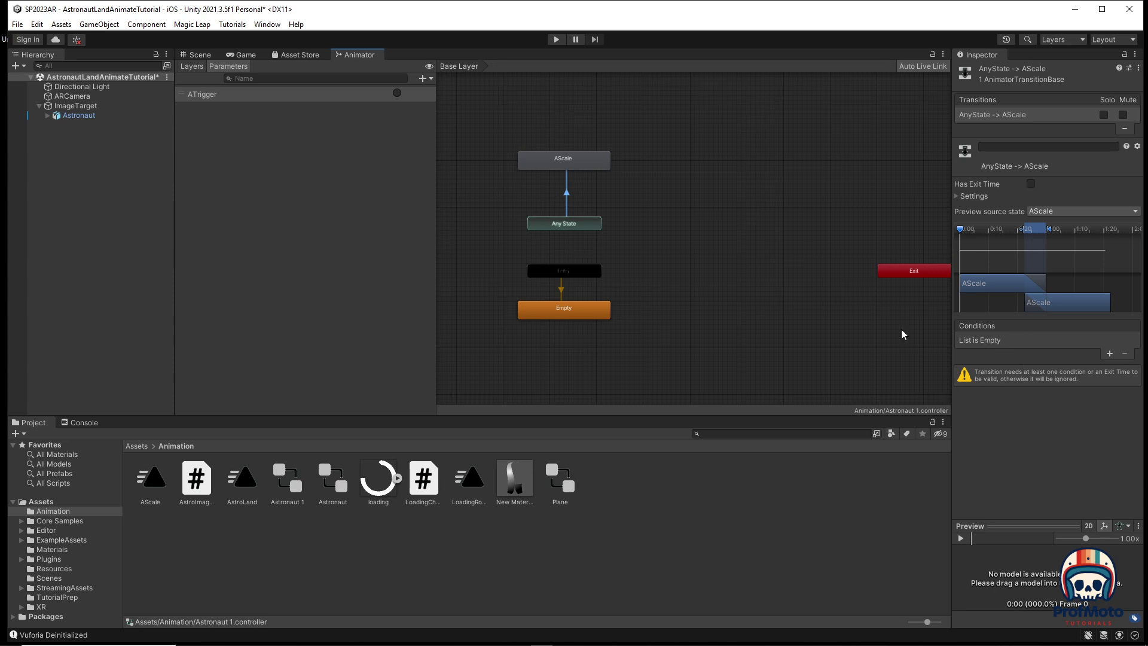
{"action": "left_click", "coordinate": [1110, 354]}
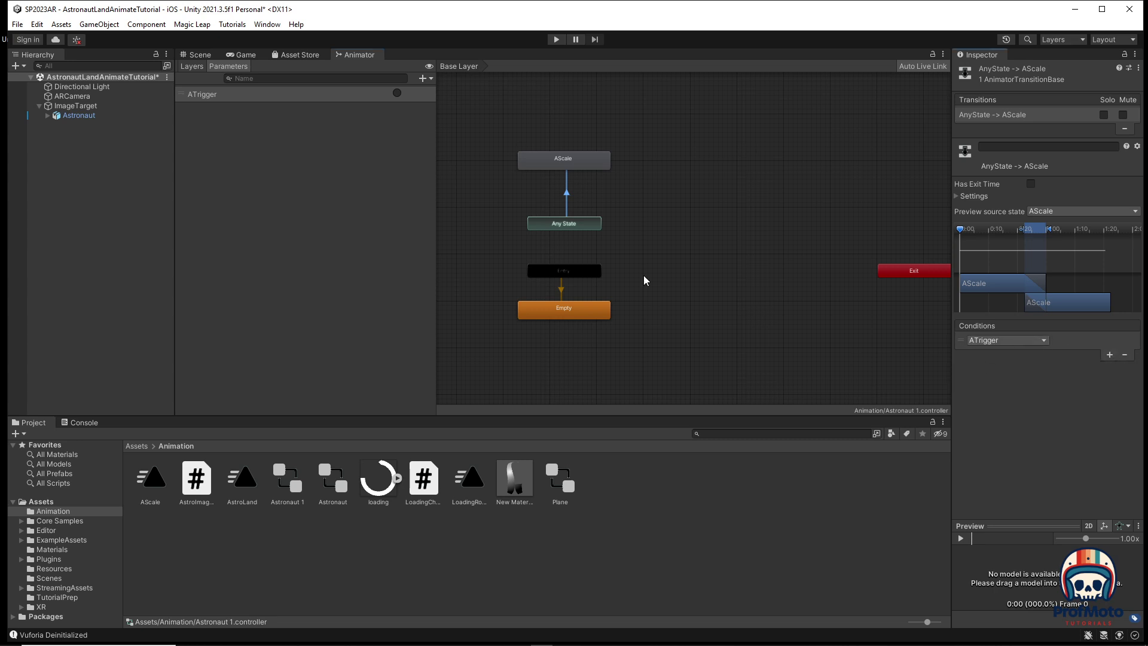
{"action": "left_click", "coordinate": [700, 215]}
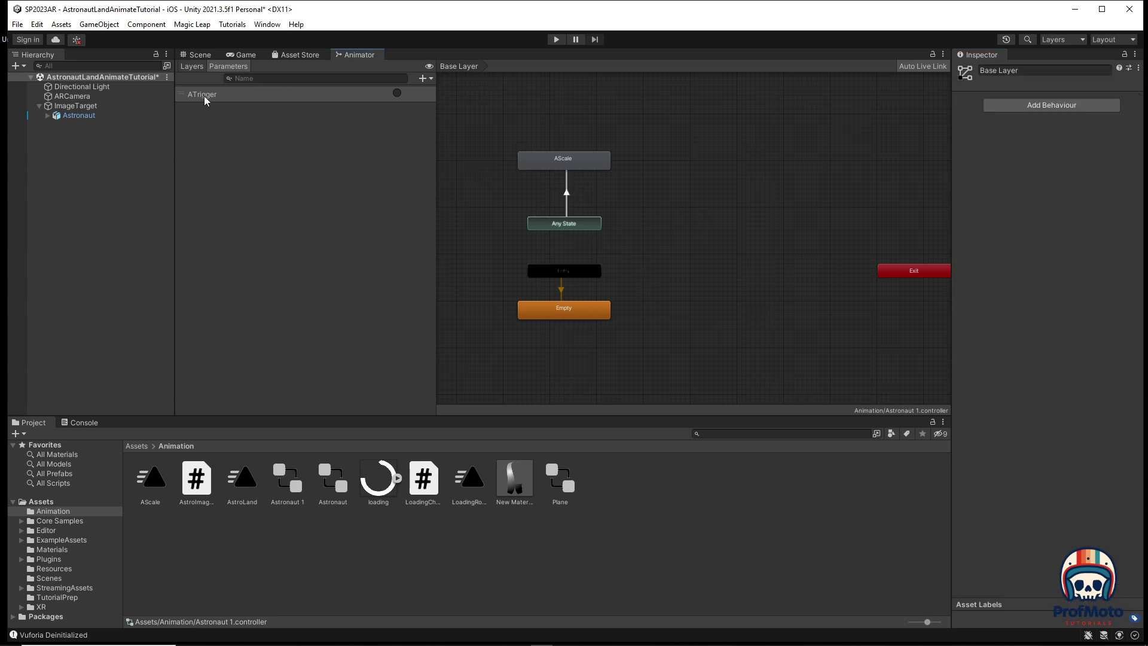
{"action": "left_click", "coordinate": [578, 226]}
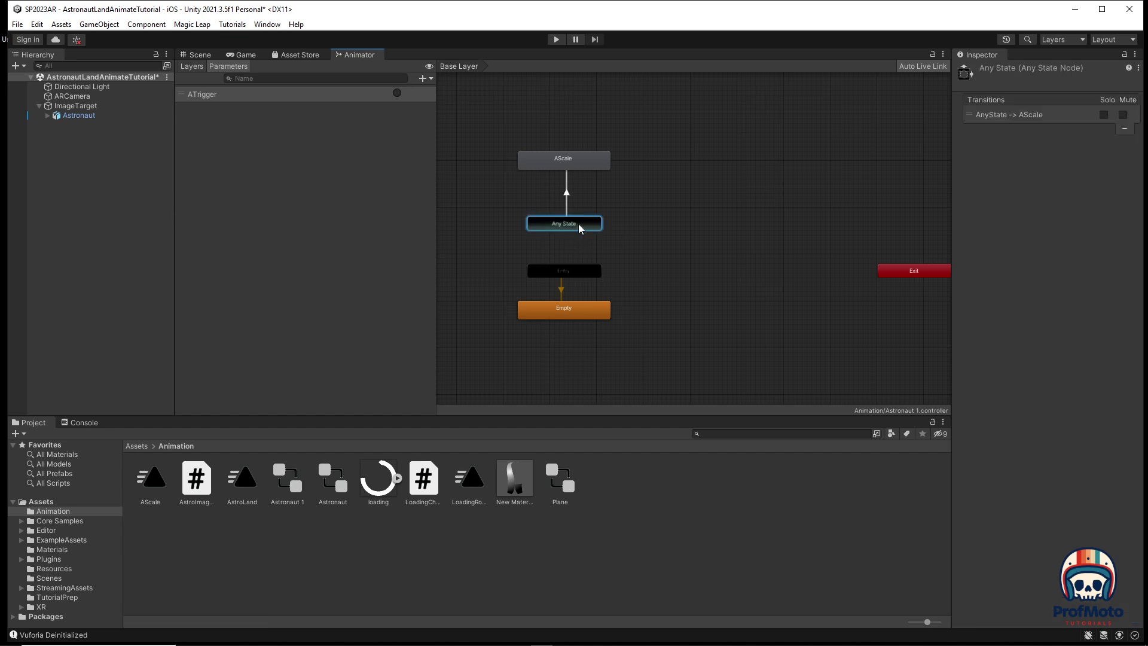
{"action": "left_click", "coordinate": [579, 164]}
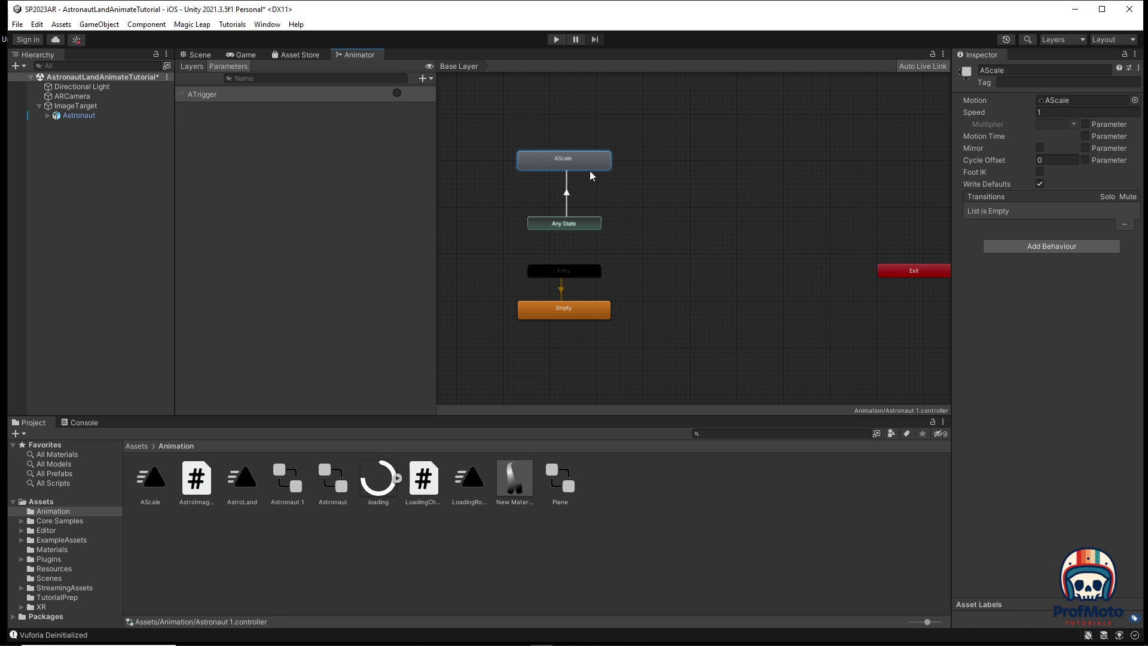
Step: Test-run the scene with the printed target, check the Animator graph during play, and stop the run
{"action": "left_click", "coordinate": [201, 56]}
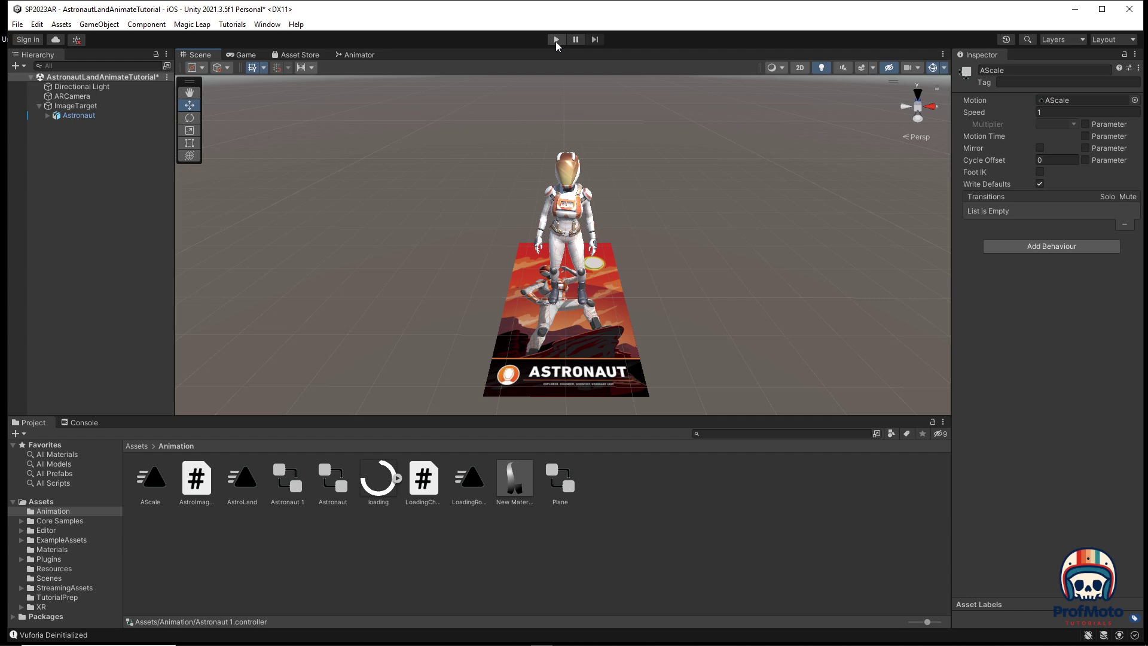
{"action": "left_click", "coordinate": [555, 40]}
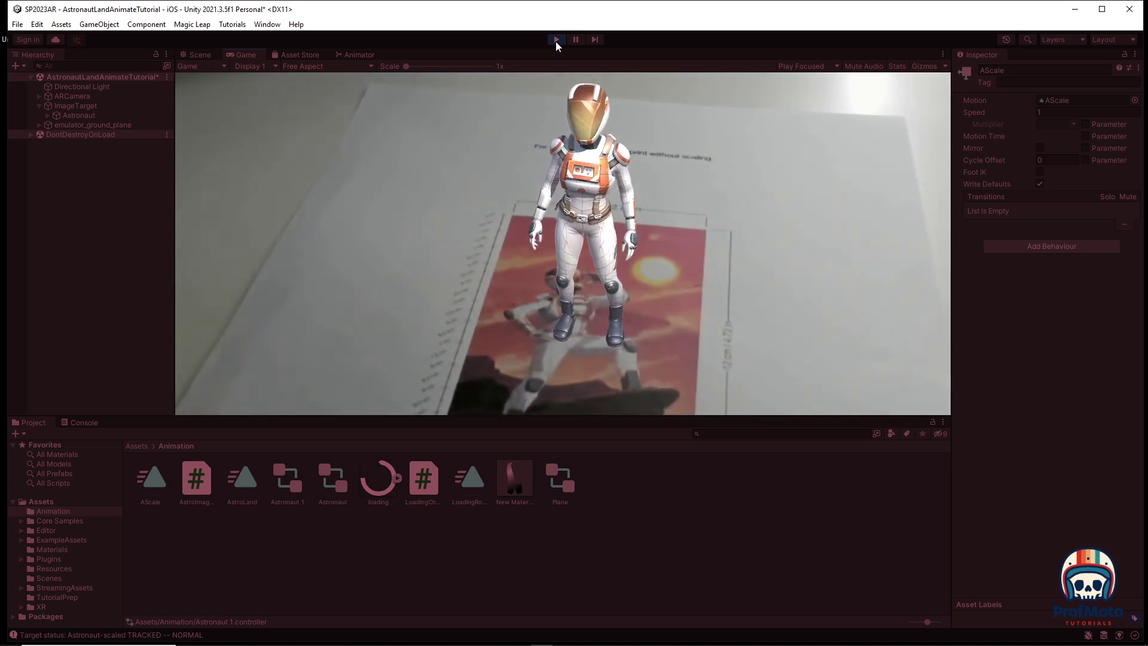
{"action": "left_click", "coordinate": [359, 54]}
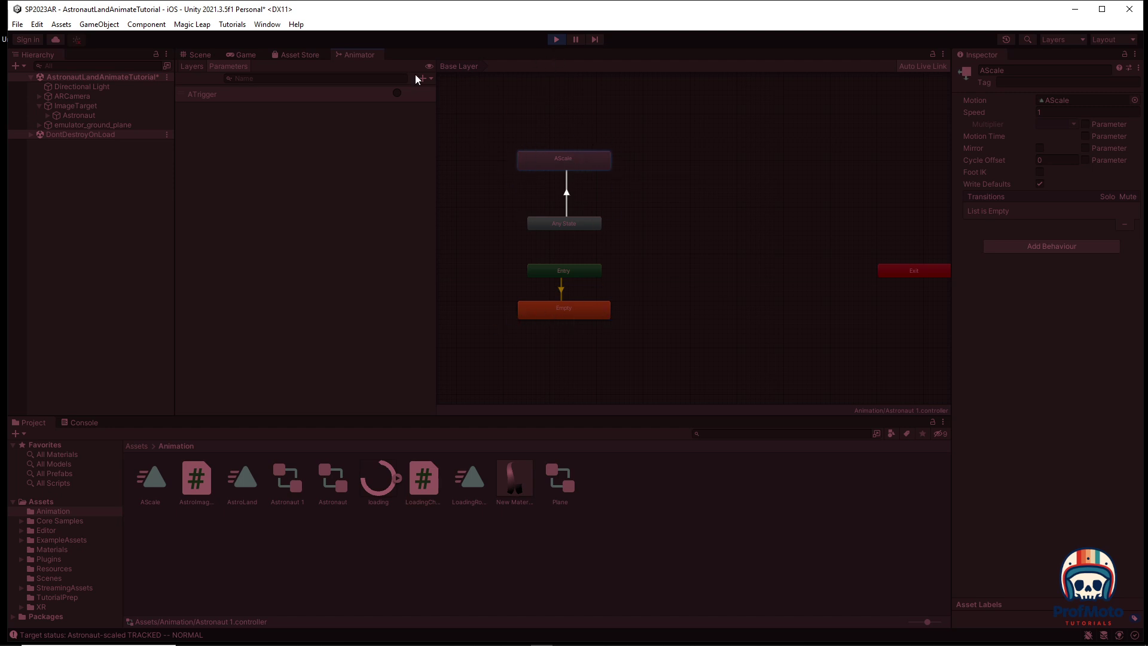
{"action": "left_click", "coordinate": [556, 39]}
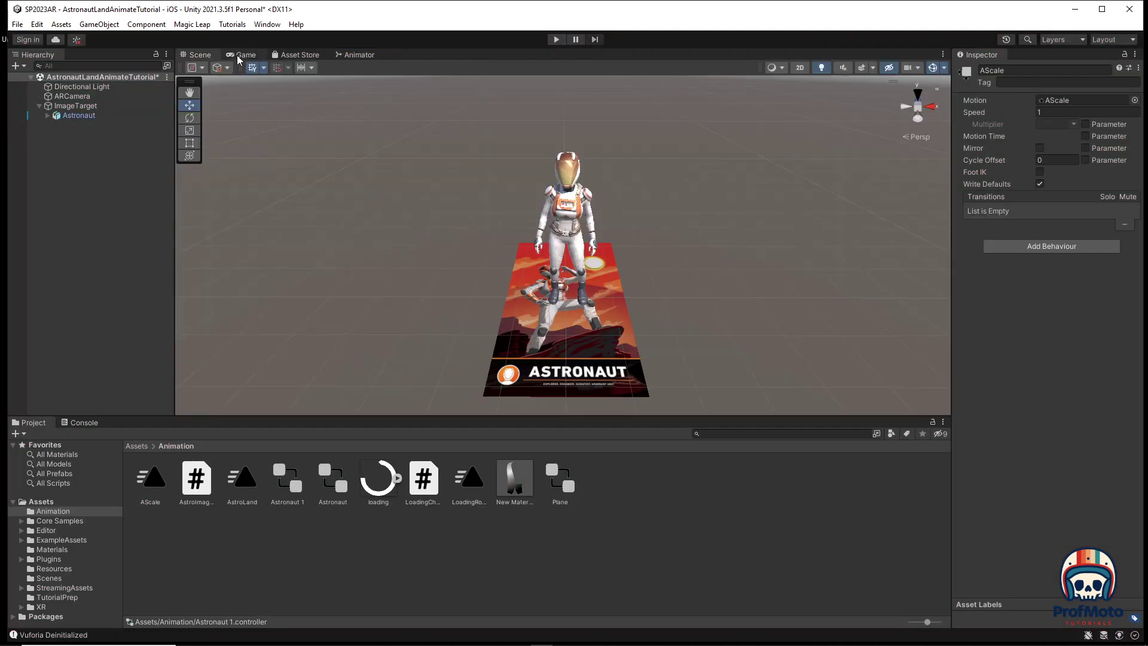
{"action": "left_click", "coordinate": [238, 55]}
{"action": "left_click", "coordinate": [829, 66]}
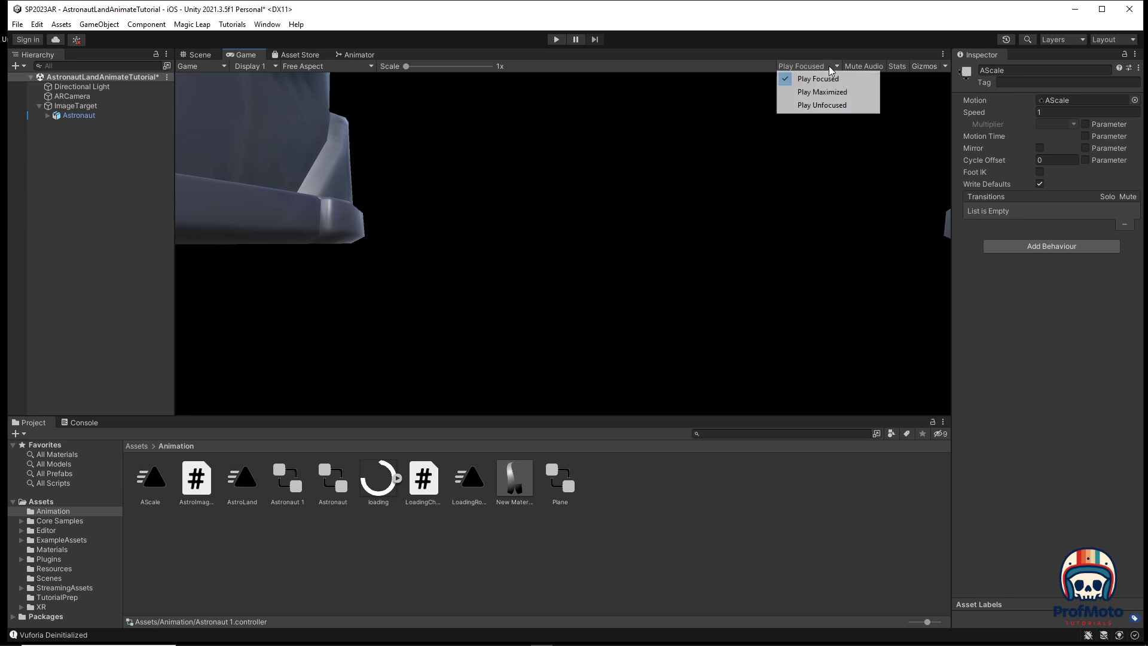
{"action": "left_click", "coordinate": [386, 40]}
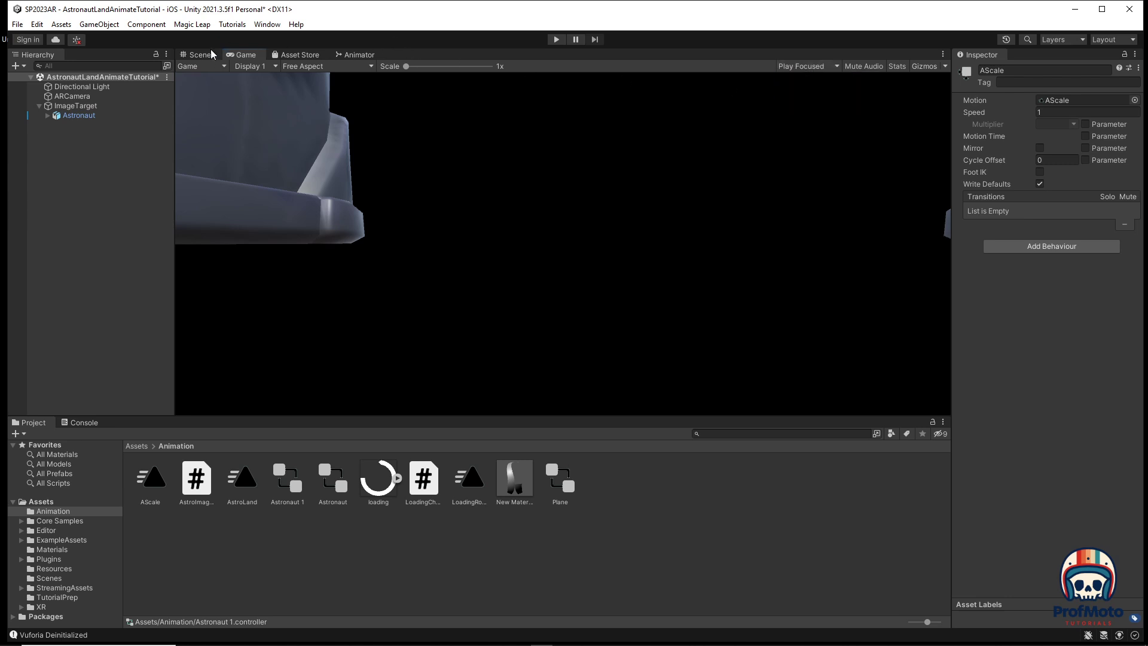
{"action": "left_click", "coordinate": [199, 54]}
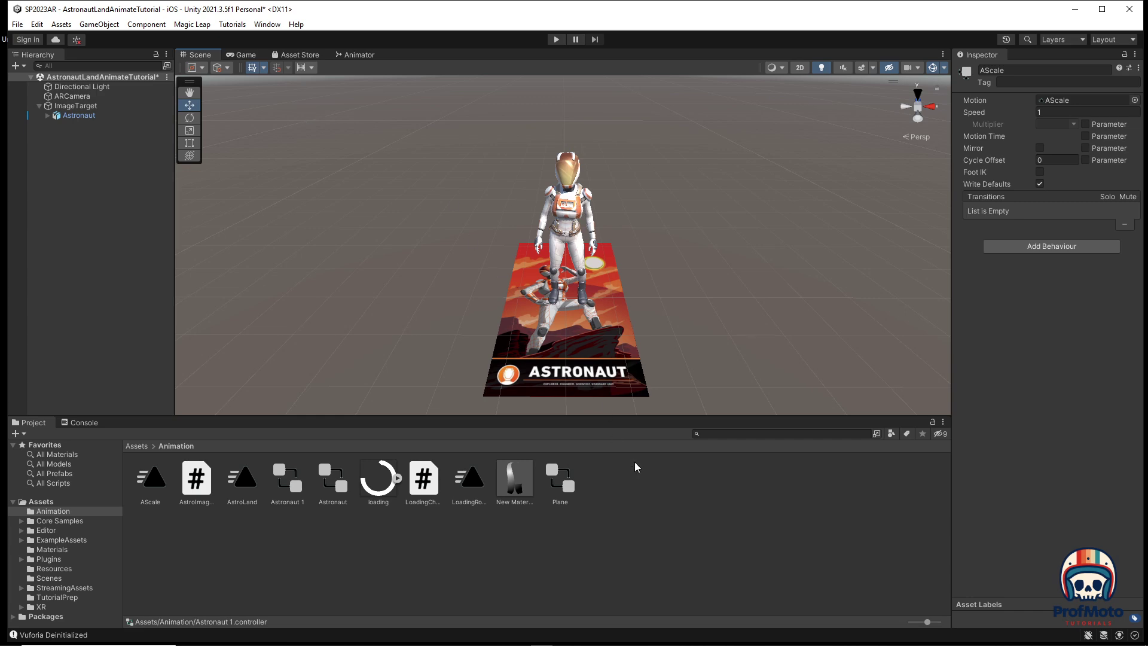
Step: Create a C# script named AImageCheck in the Animation folder and open it in the code editor
{"action": "right_click", "coordinate": [652, 491]}
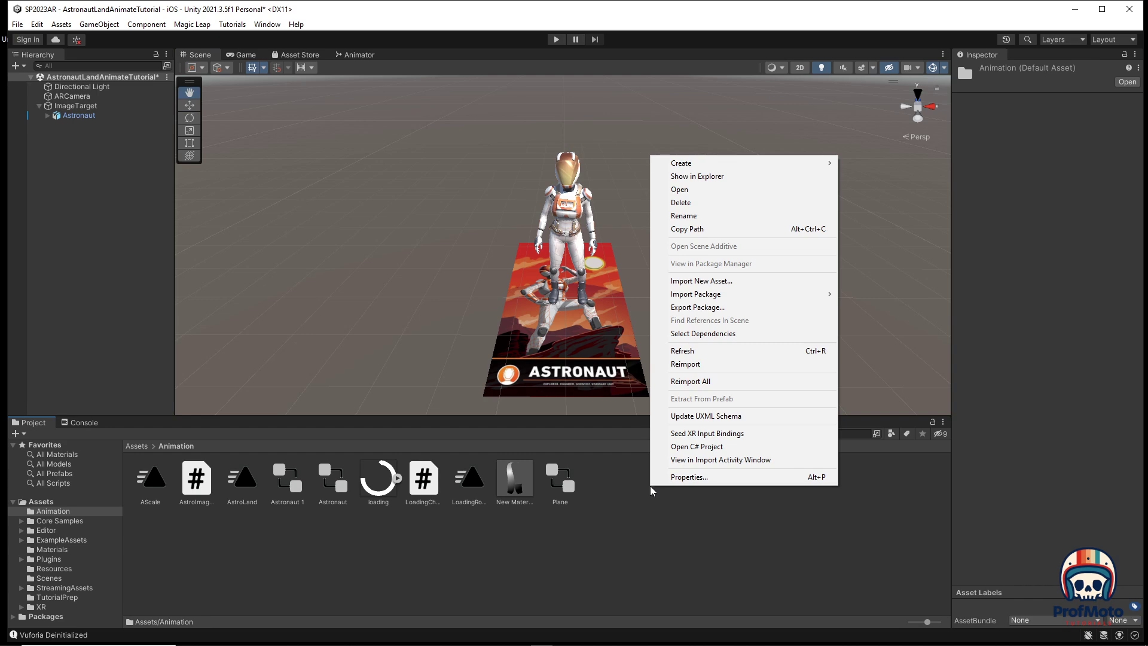
{"action": "mouse_move", "coordinate": [707, 163]}
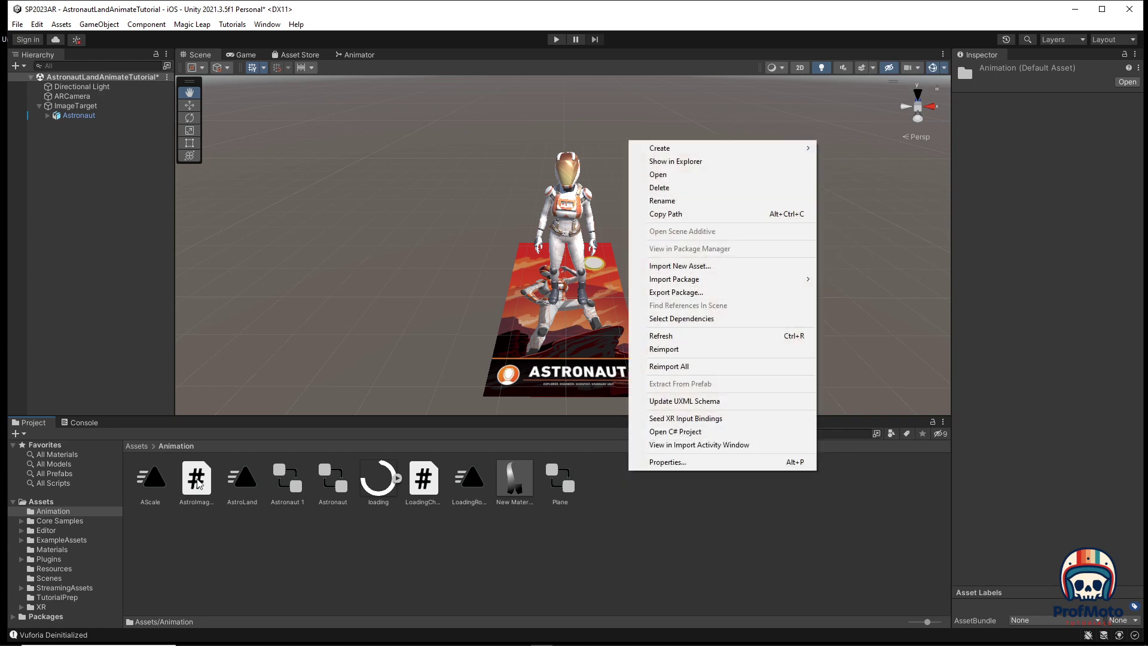
{"action": "mouse_move", "coordinate": [688, 151]}
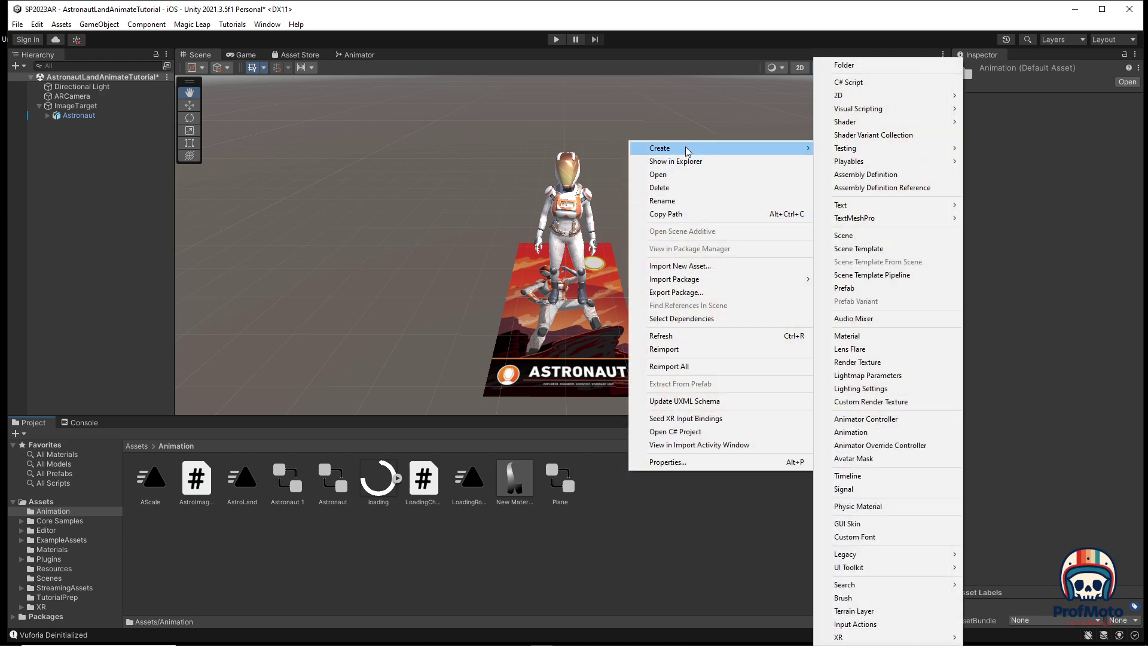
{"action": "left_click", "coordinate": [897, 86]}
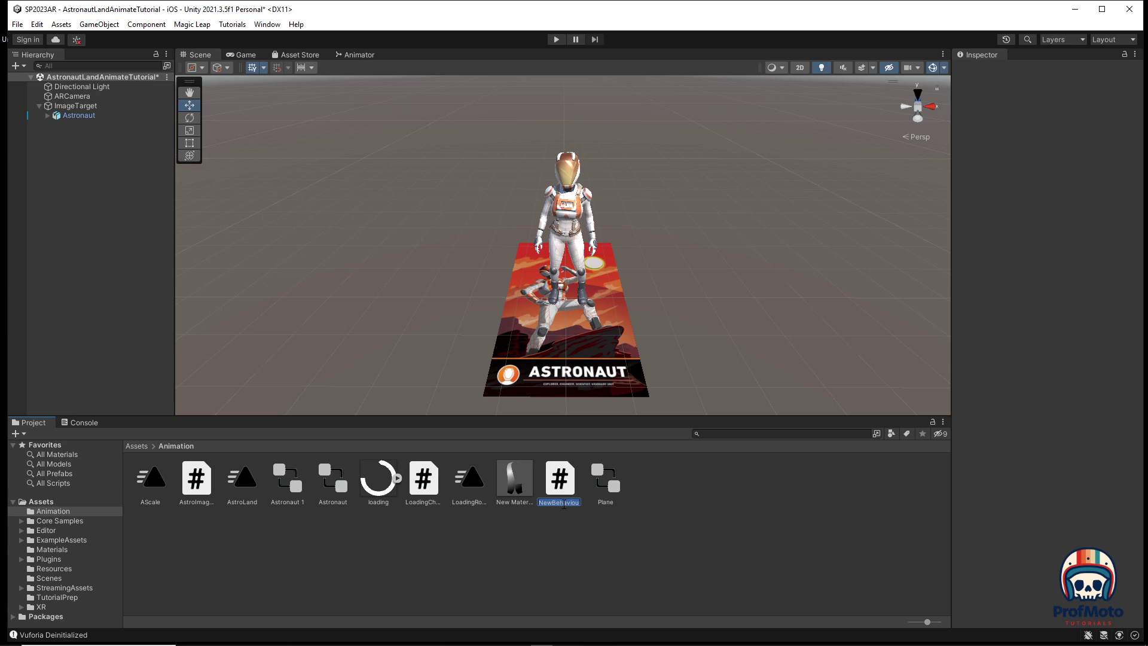
{"action": "type", "text": "AimageCheck"}
{"action": "key", "text": "Return"}
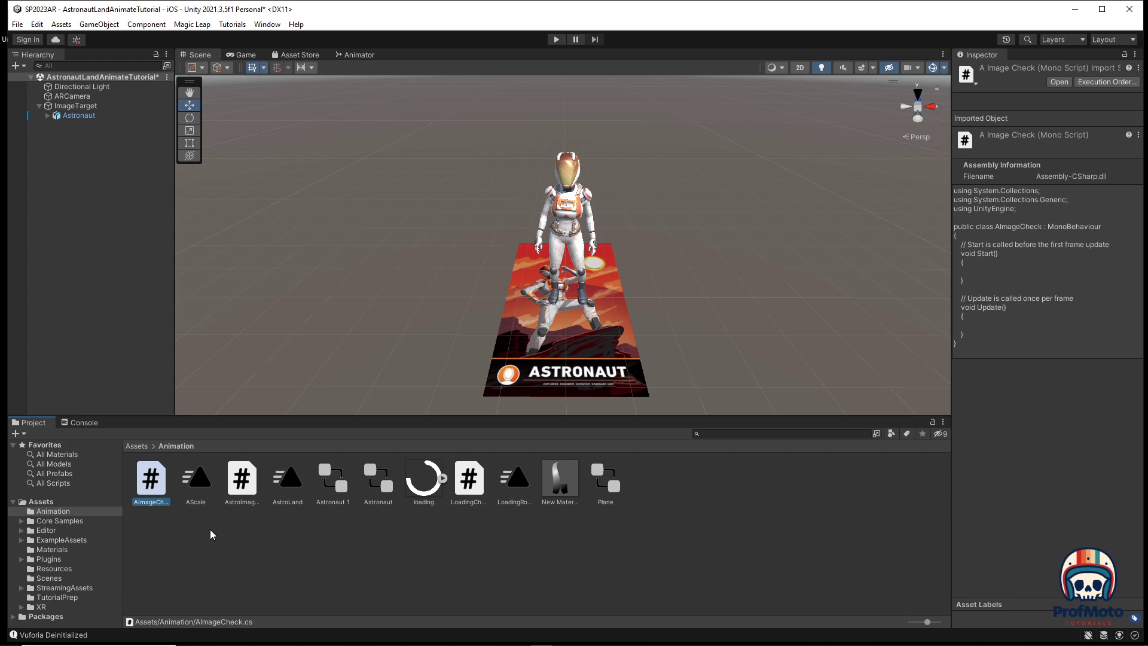
{"action": "double_click", "coordinate": [154, 487]}
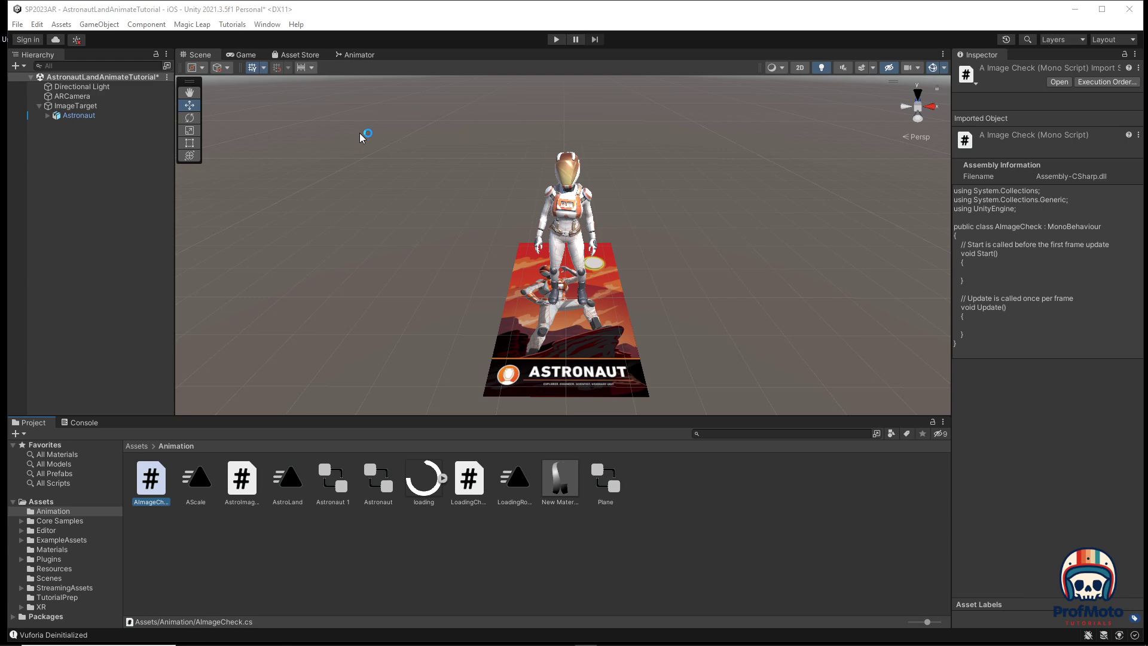
Step: Check which external script editor is set in the External Tools preferences, without changing it
{"action": "left_click", "coordinate": [36, 24]}
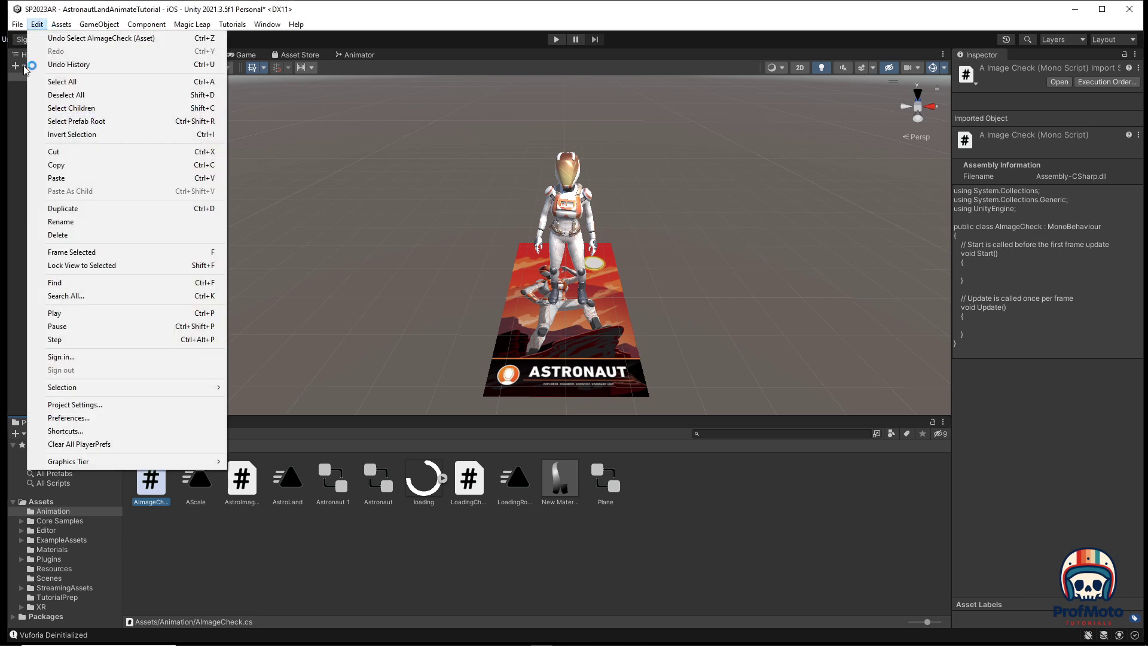
{"action": "left_click", "coordinate": [68, 417]}
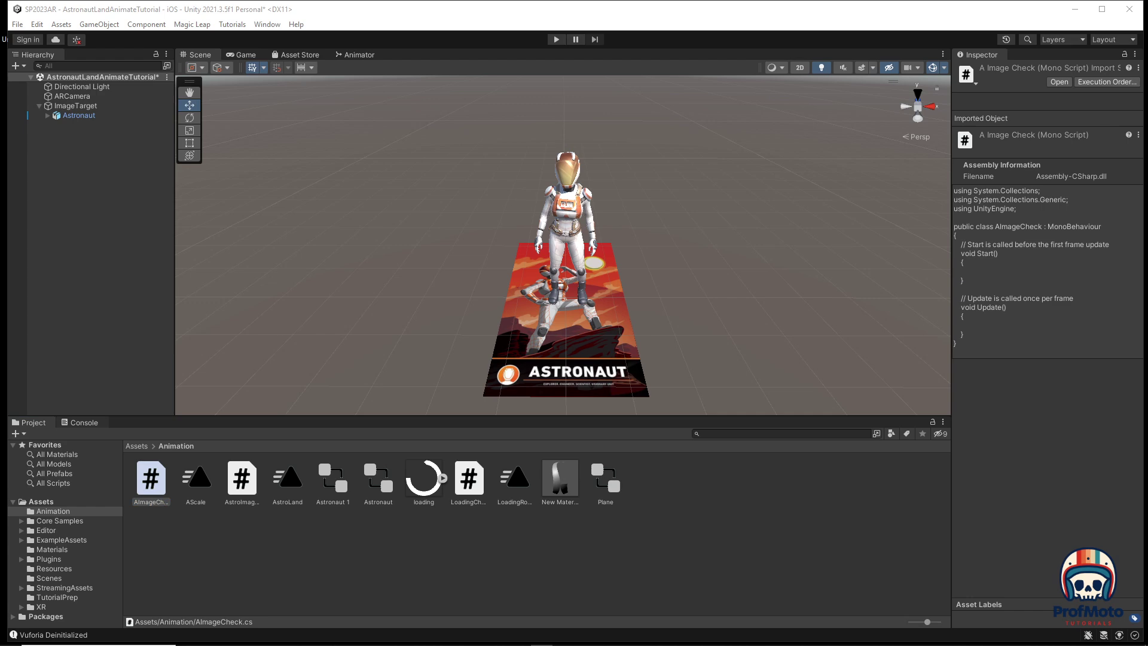
{"action": "left_click", "coordinate": [296, 246]}
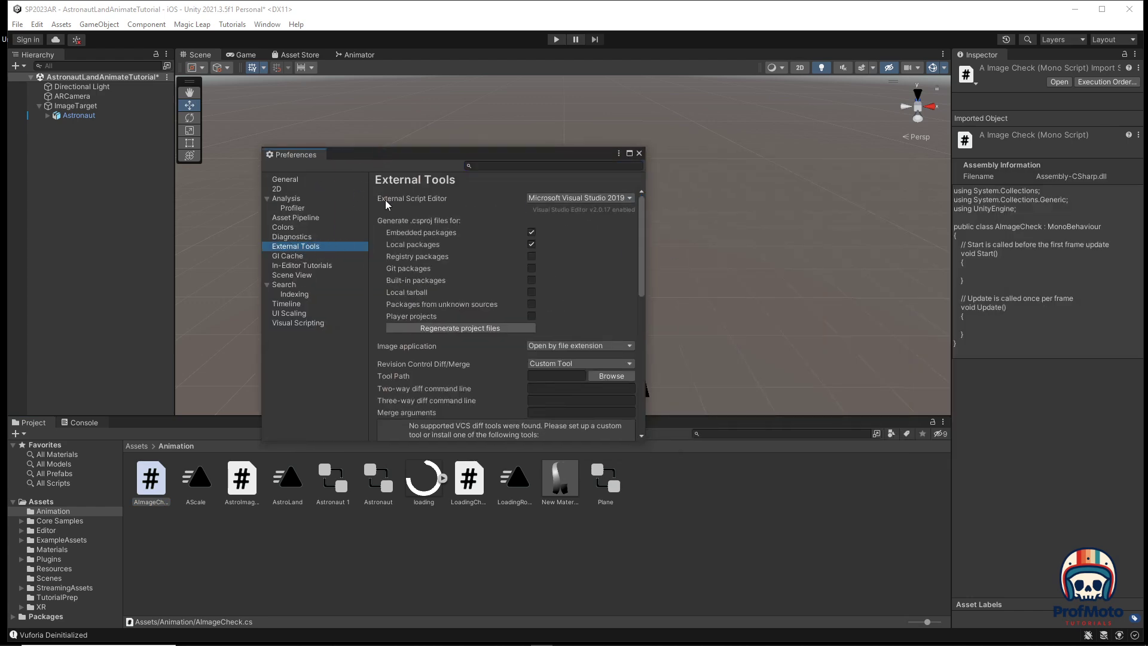
{"action": "left_click", "coordinate": [598, 198]}
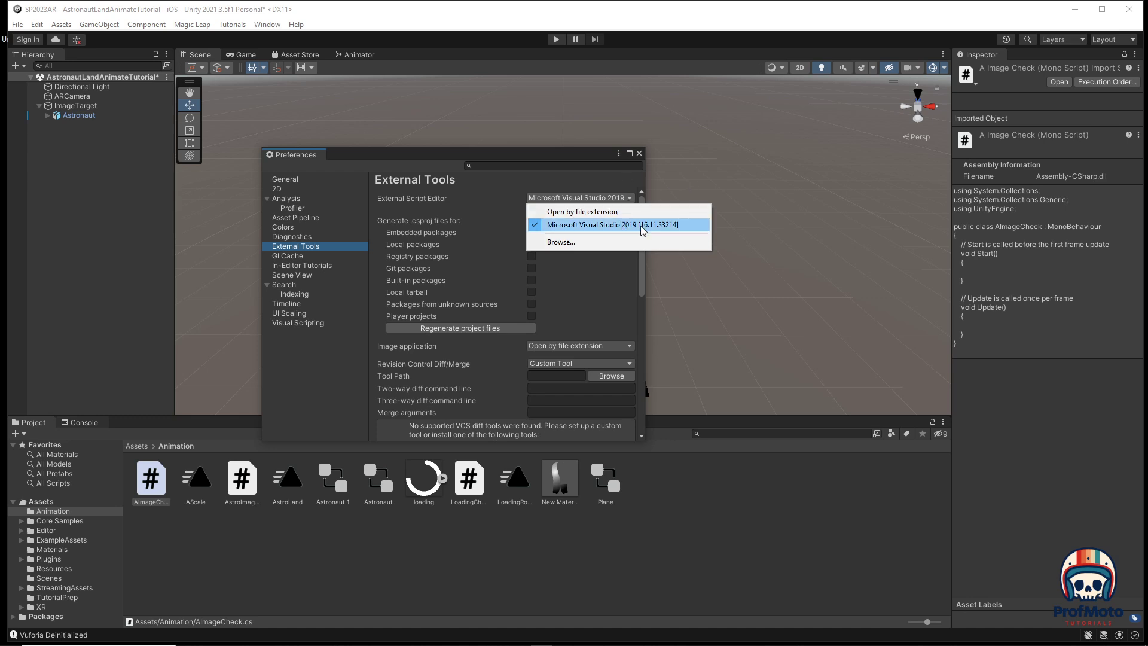
{"action": "left_click", "coordinate": [640, 154]}
{"action": "left_click", "coordinate": [640, 155]}
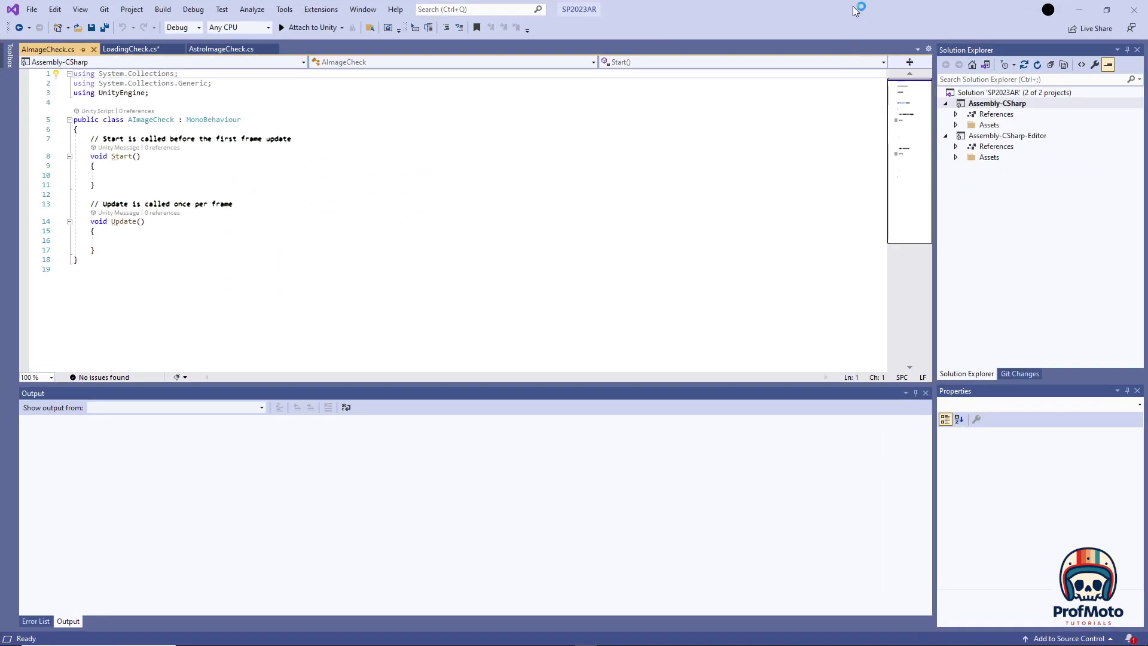
Step: Switch to Visual Studio, restore its window to a smaller size and insert two blank lines at the start of the AImageCheck class
{"action": "double_click", "coordinate": [853, 6]}
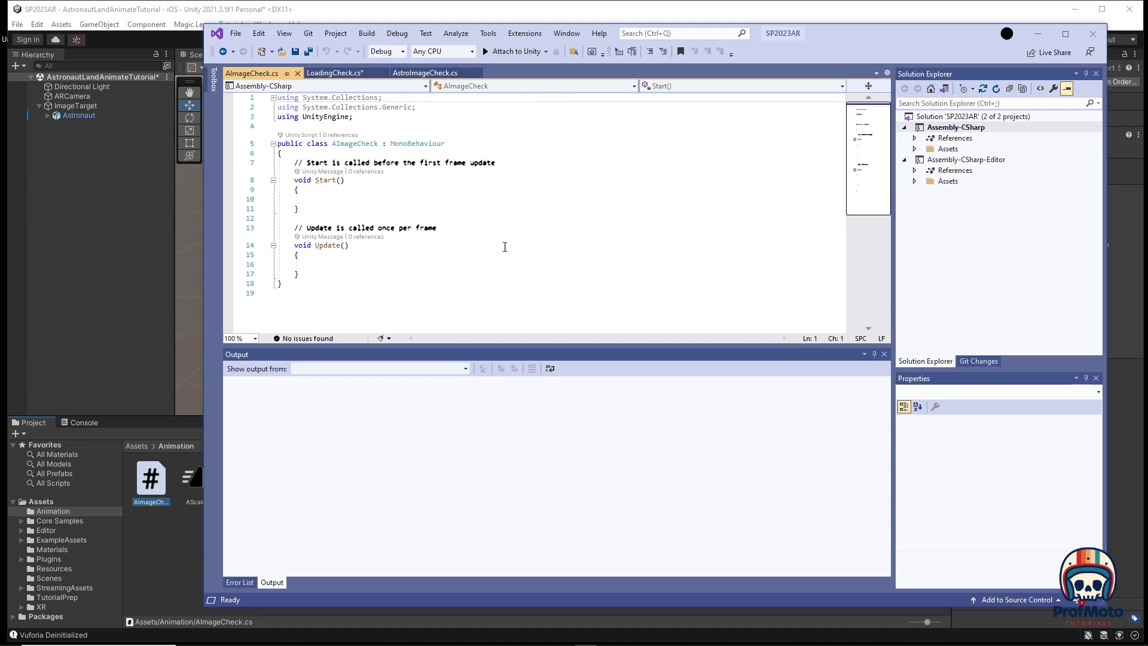
{"action": "left_click", "coordinate": [295, 162]}
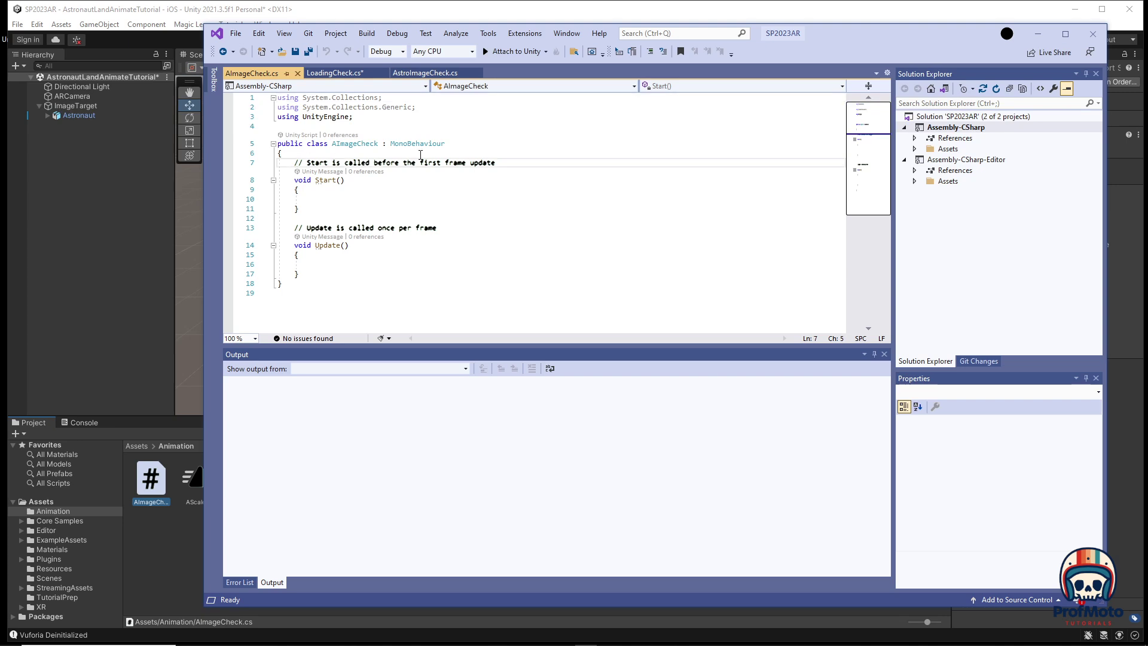
{"action": "key", "text": "Return"}
{"action": "key", "text": "Return"}
{"action": "key", "text": "Up"}
{"action": "key", "text": "Up"}
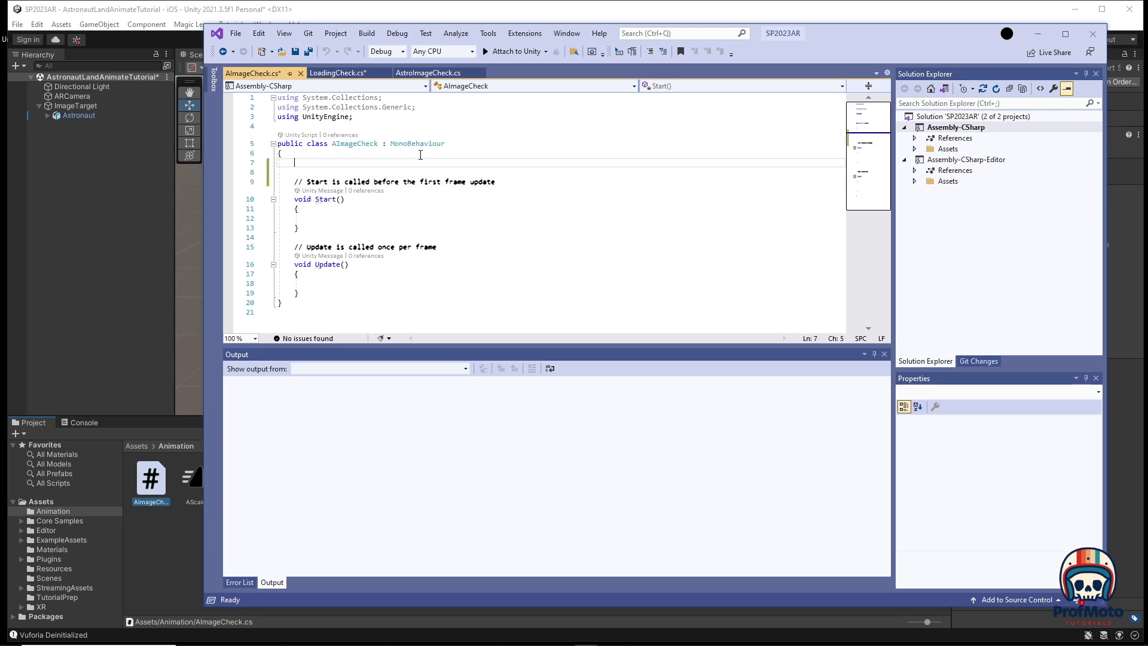
Step: Compare the class name in the code with the script's file name
{"action": "left_click", "coordinate": [332, 143]}
{"action": "left_click_drag", "start_coordinate": [333, 143], "coordinate": [379, 144]}
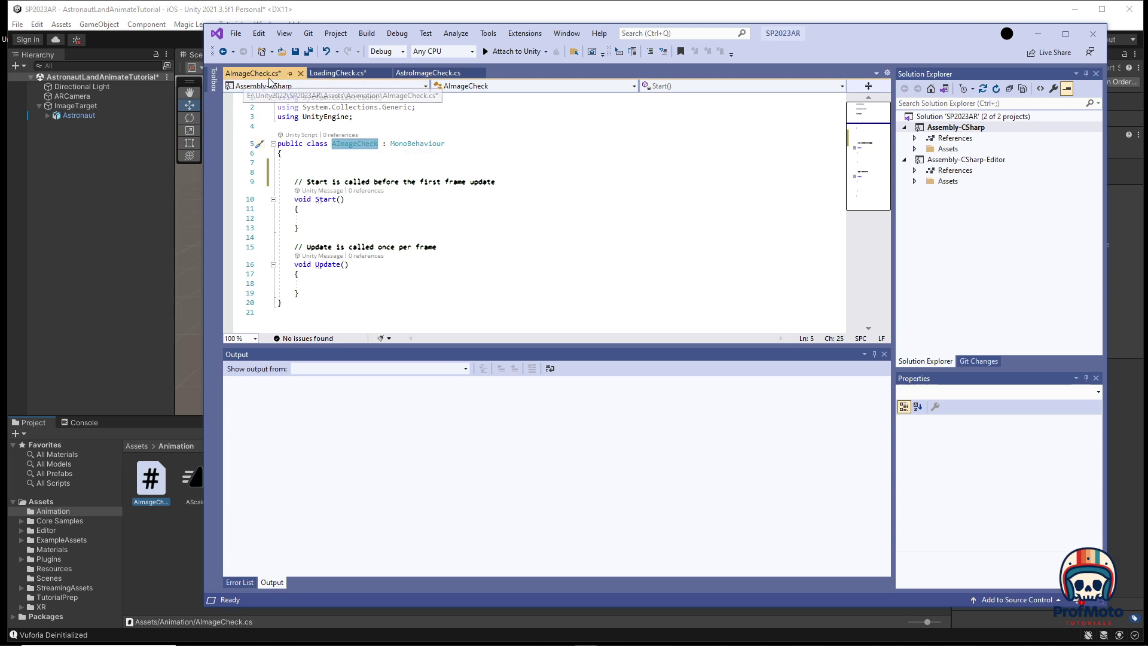
{"action": "left_click", "coordinate": [299, 167]}
{"action": "left_click_drag", "start_coordinate": [332, 144], "coordinate": [378, 144]}
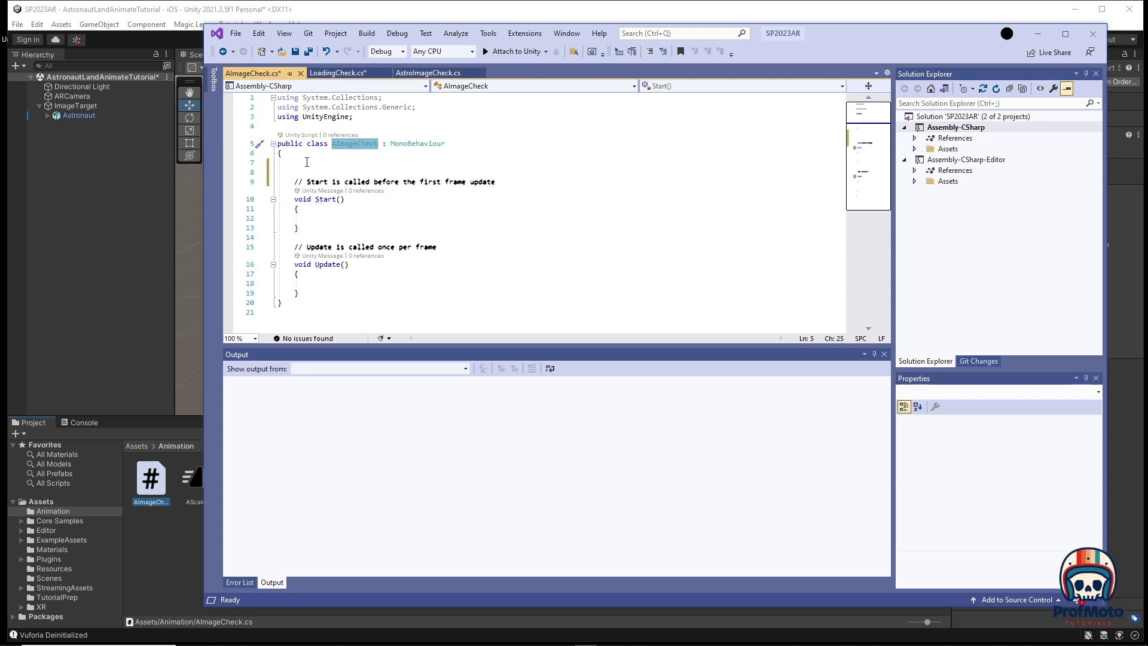
{"action": "left_click", "coordinate": [397, 160]}
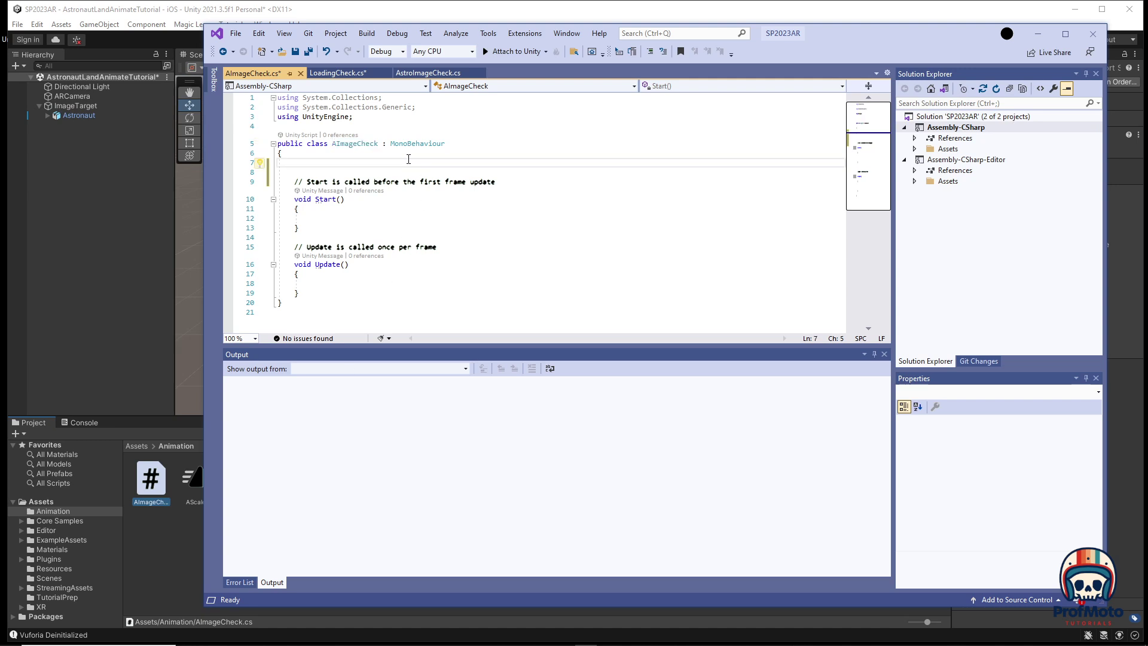
Step: Declare the field "private Animator mAnimator;" at the start of the AImageCheck class
{"action": "type", "text": "priv"}
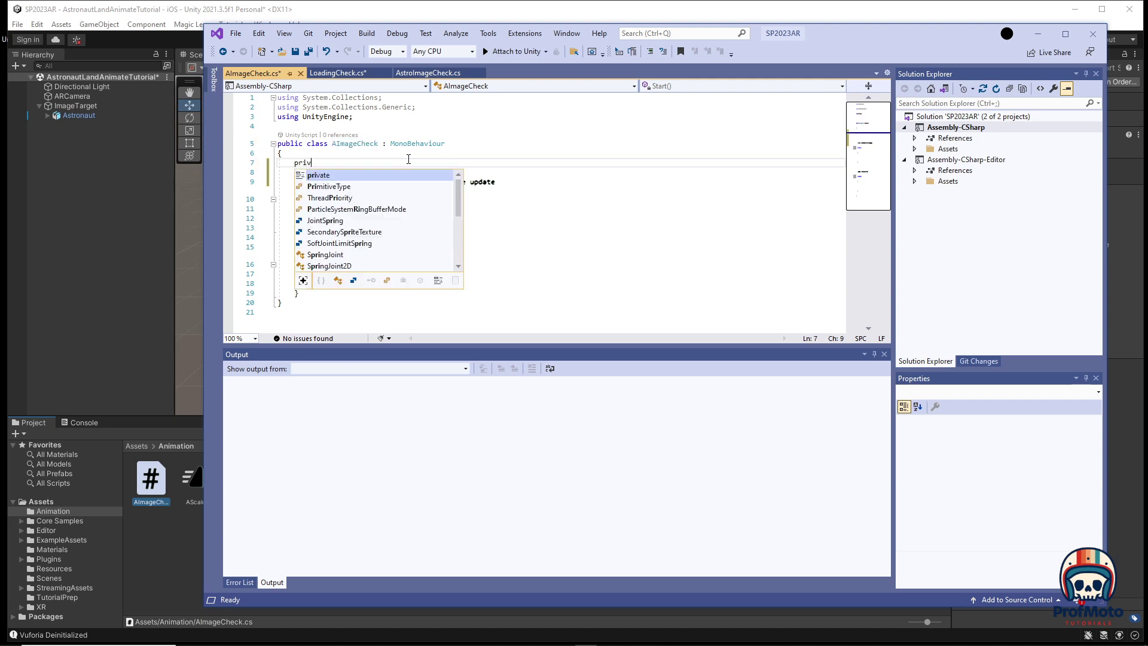
{"action": "type", "text": "ate Animator"}
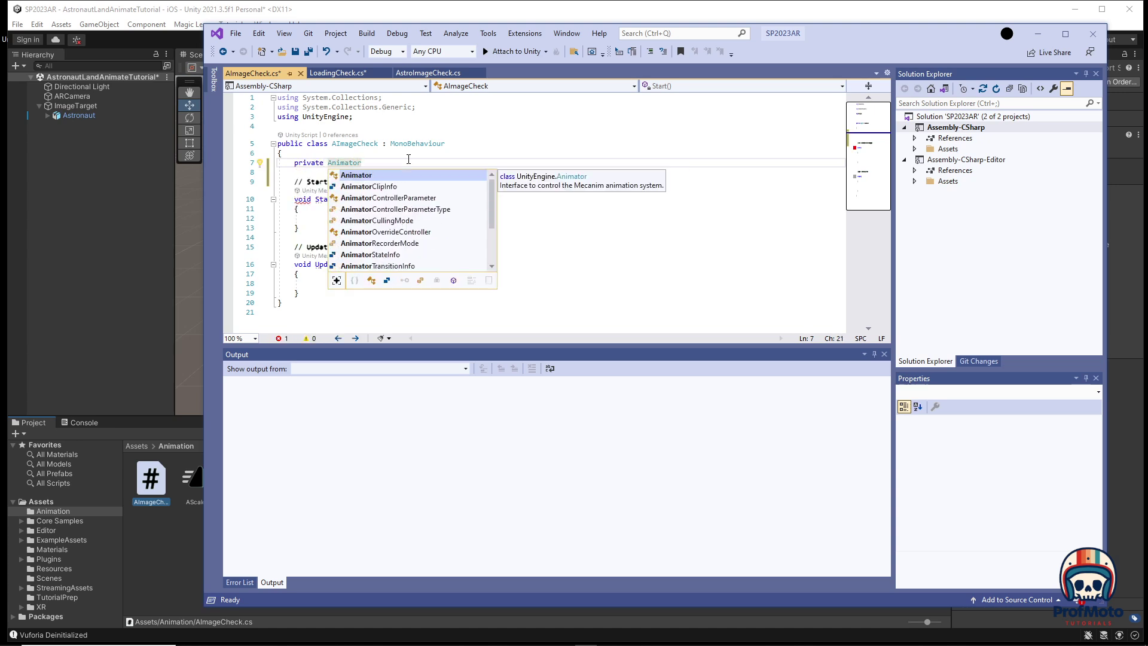
{"action": "type", "text": " m"}
{"action": "type", "text": "Animator"}
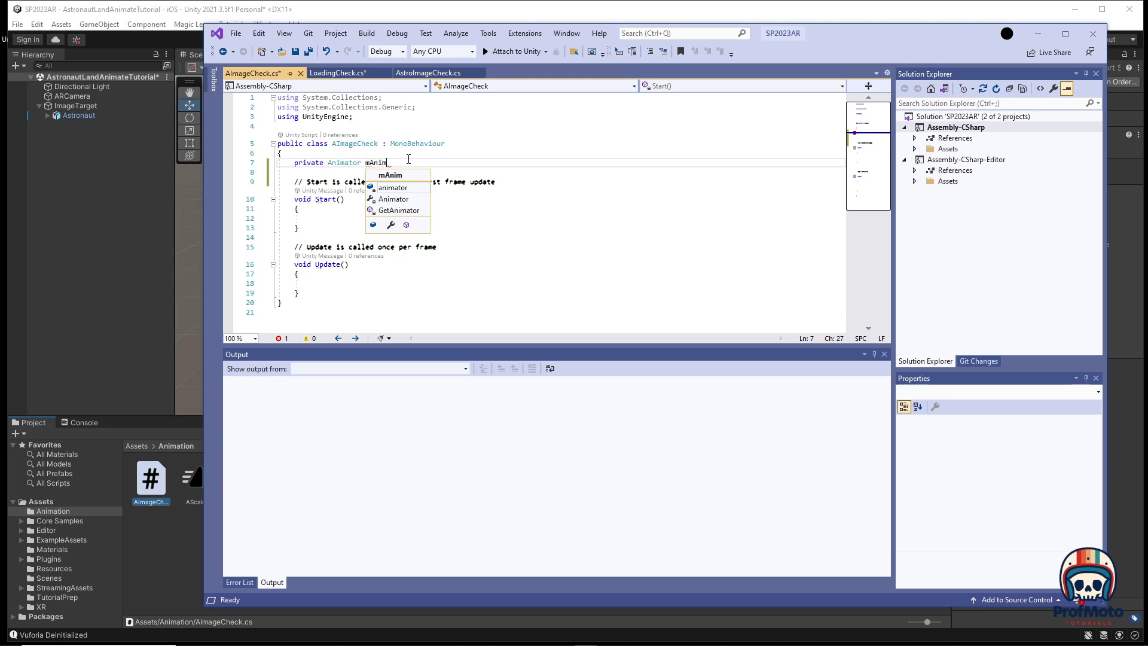
{"action": "type", "text": ";"}
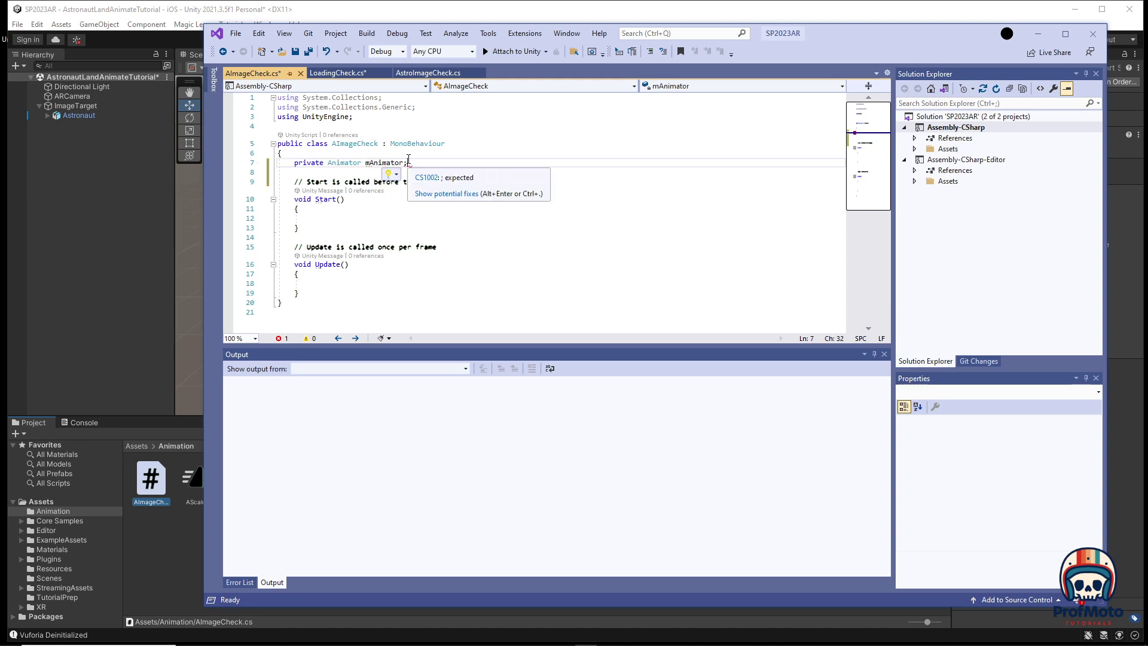
Step: Add the line "mAnimator = GetComponent<Animator>();" inside the Start method
{"action": "left_click", "coordinate": [348, 214]}
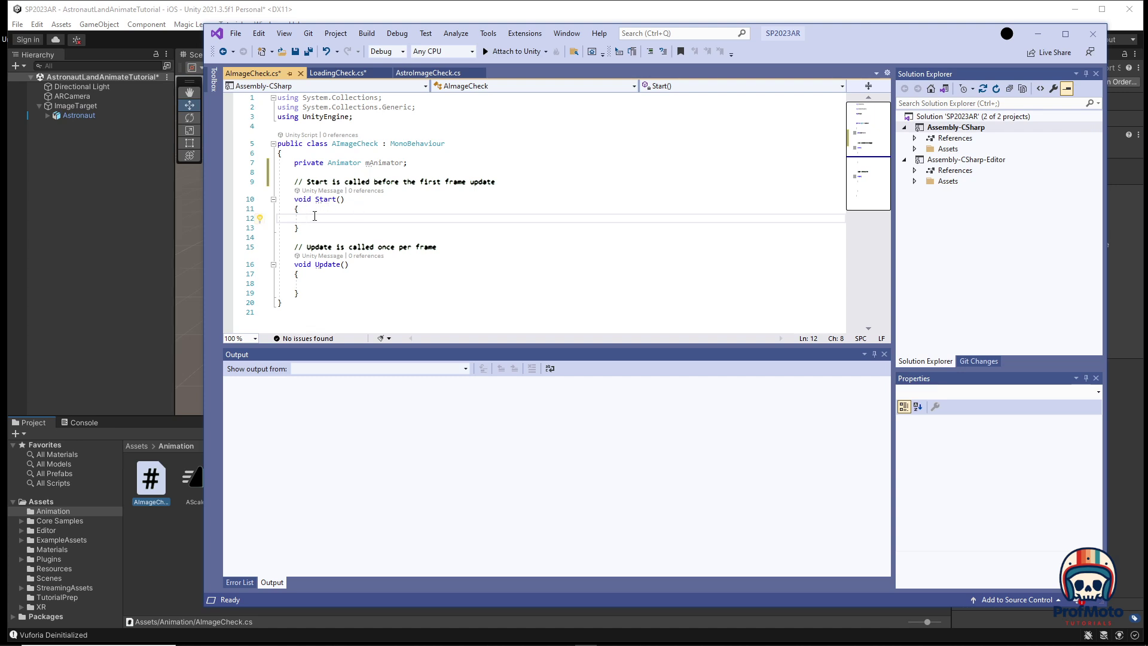
{"action": "type", "text": "mAnimat"}
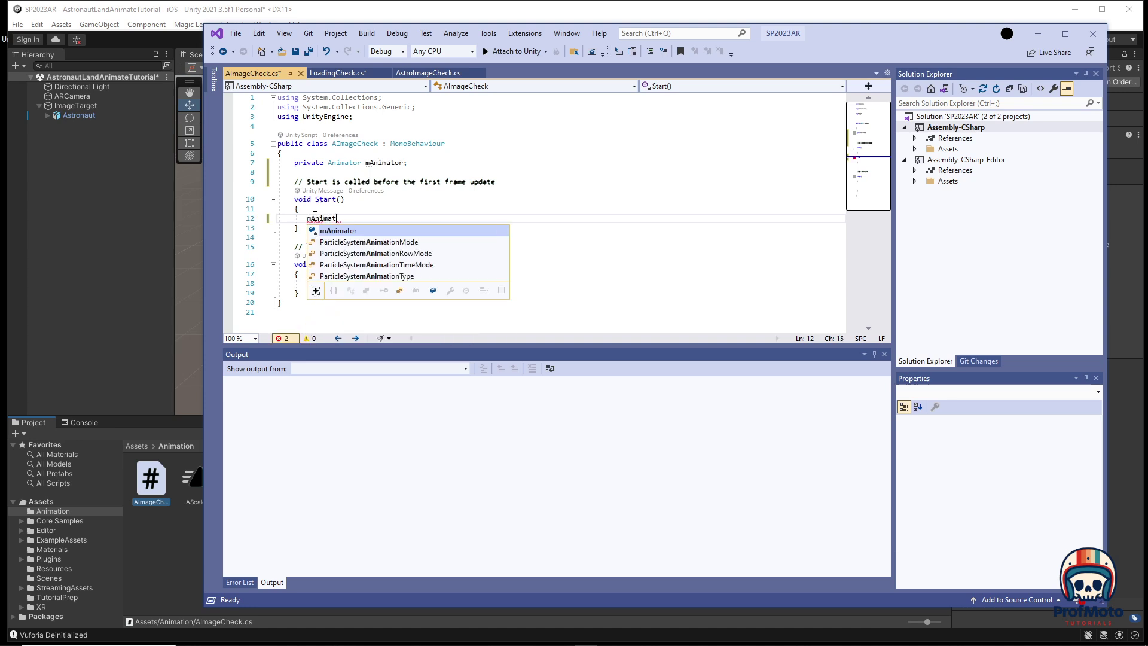
{"action": "type", "text": "or "}
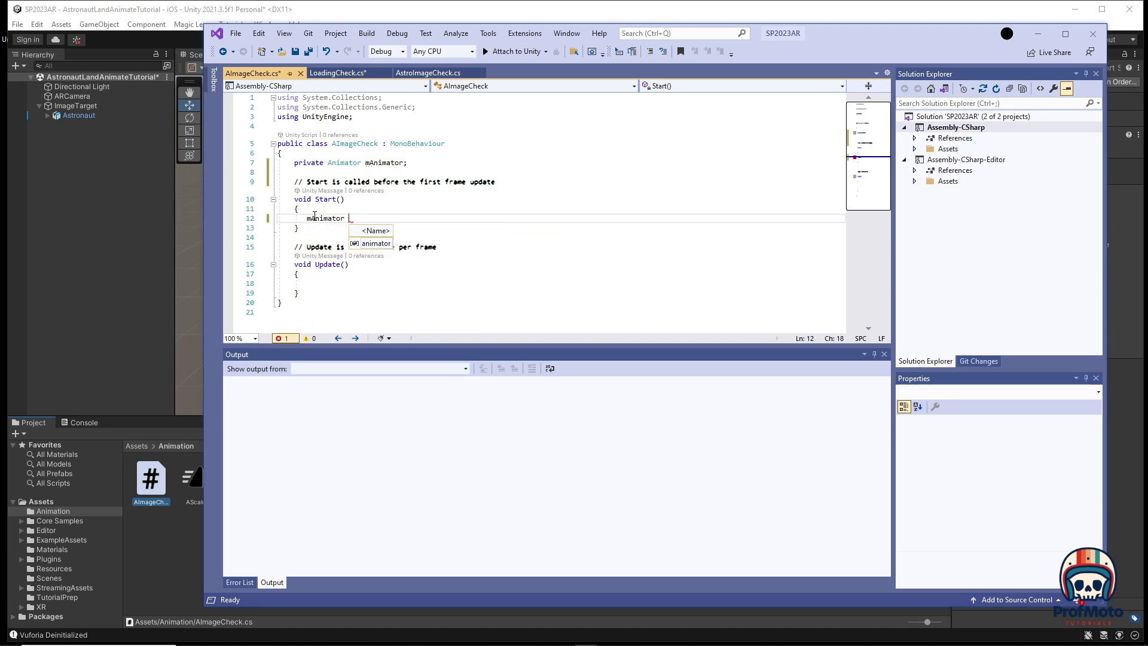
{"action": "type", "text": "= GetComponent"}
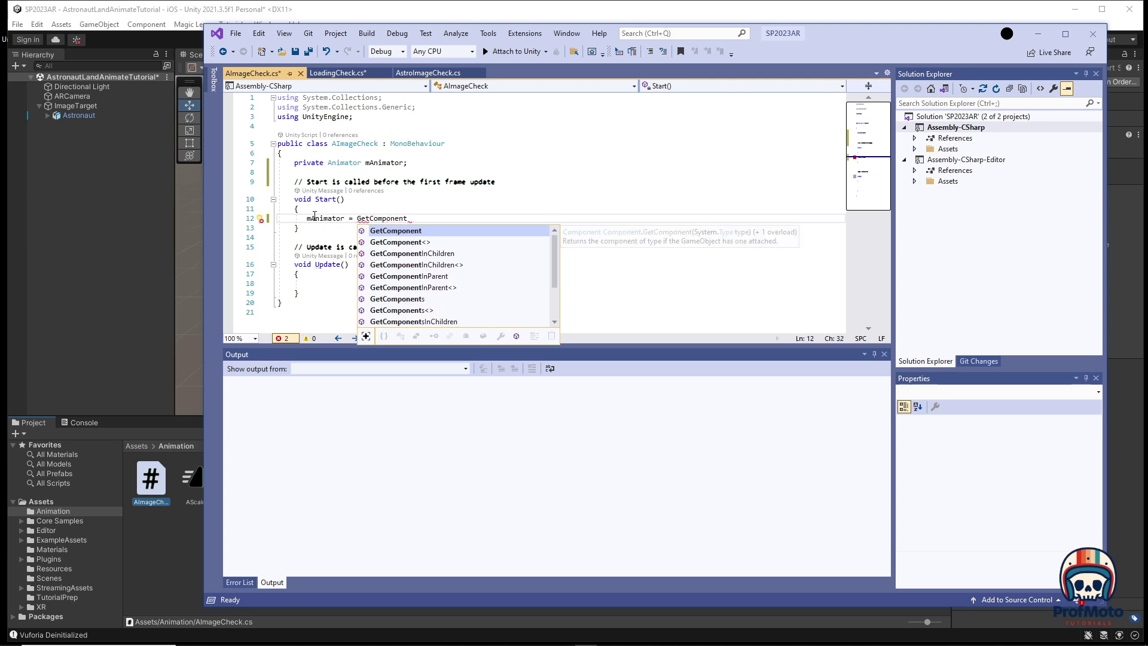
{"action": "type", "text": "<Animator>"}
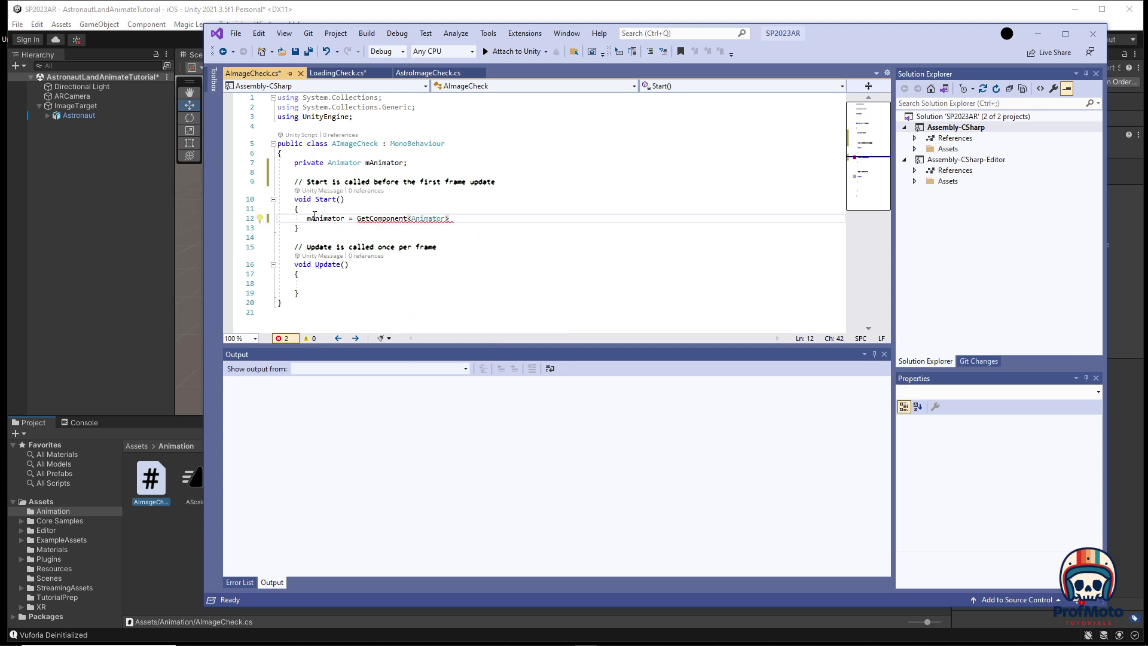
{"action": "type", "text": "();"}
{"action": "left_click", "coordinate": [424, 232]}
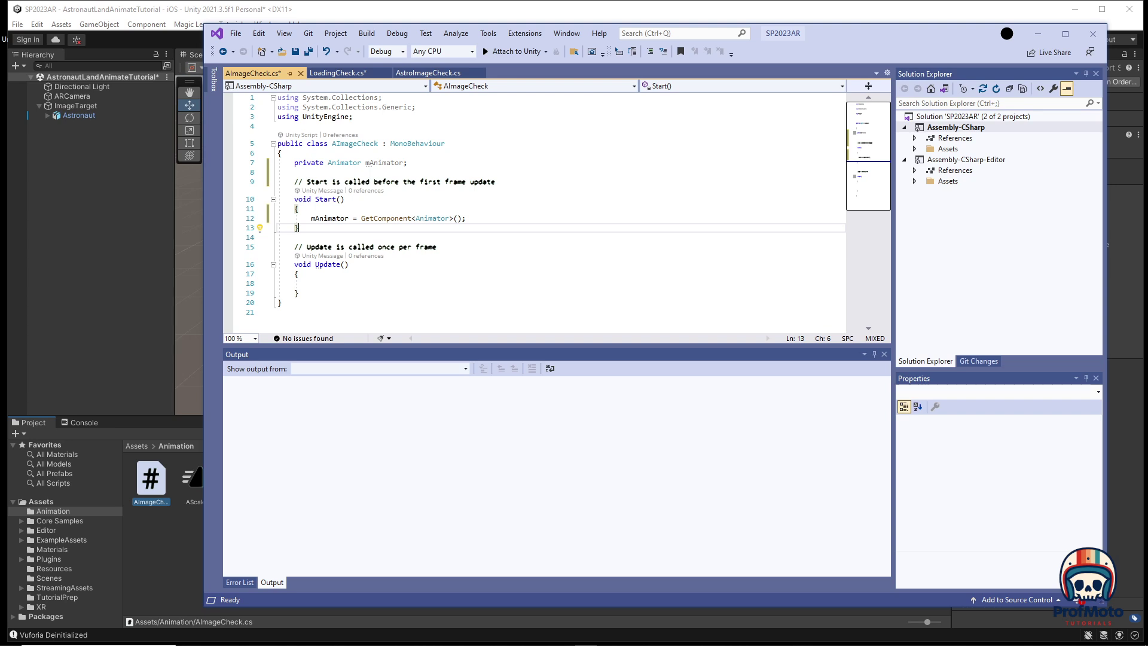
Step: Add an "if(mAnimator != null)" statement with an empty braced block inside the Update method
{"action": "left_click", "coordinate": [312, 283]}
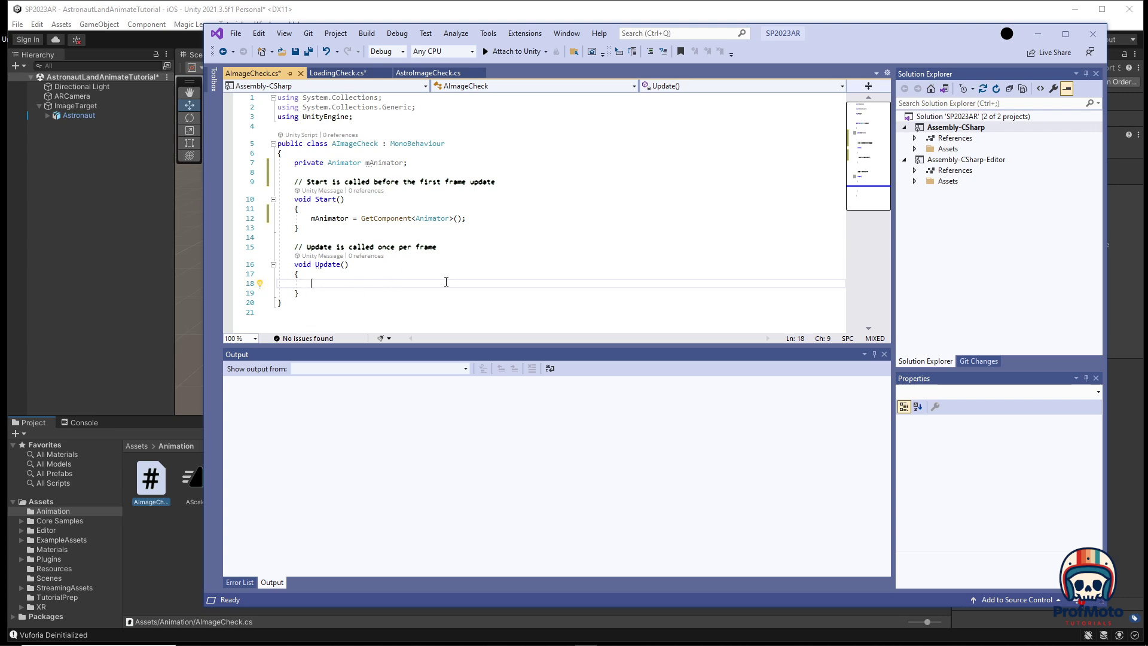
{"action": "type", "text": "if"}
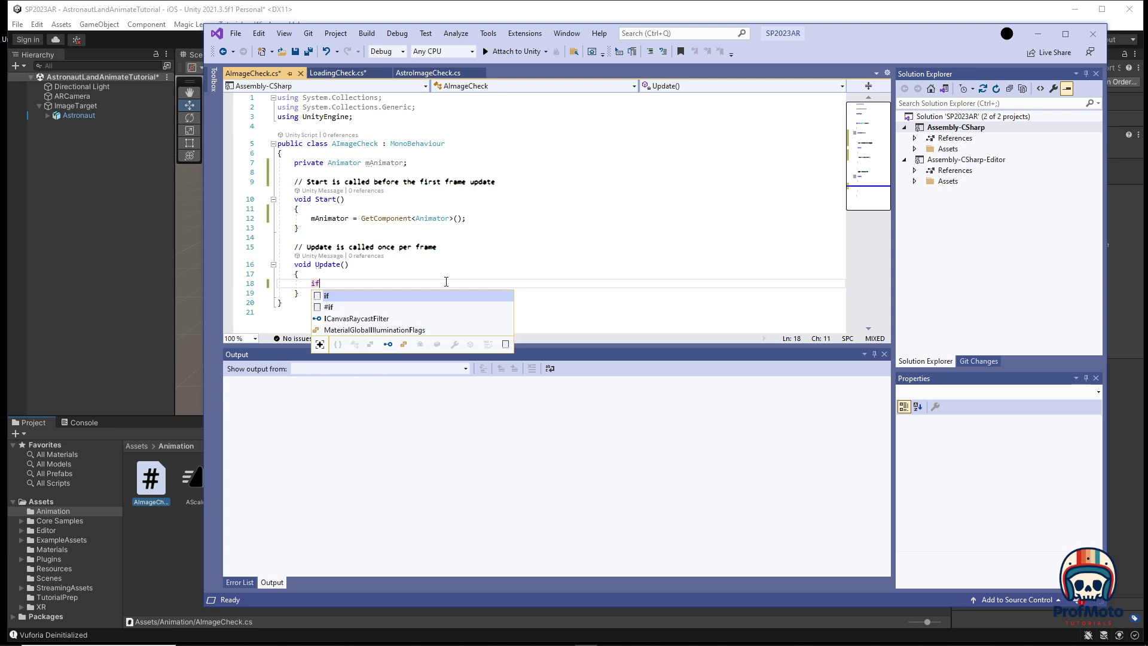
{"action": "type", "text": "(mAnimator"}
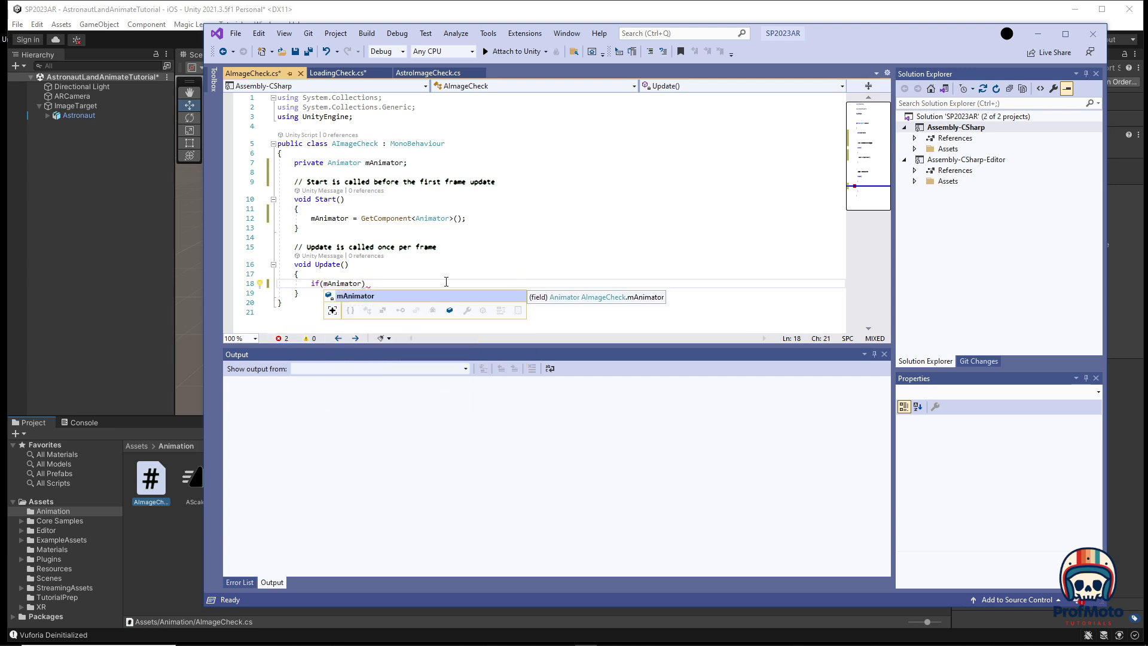
{"action": "type", "text": " !="}
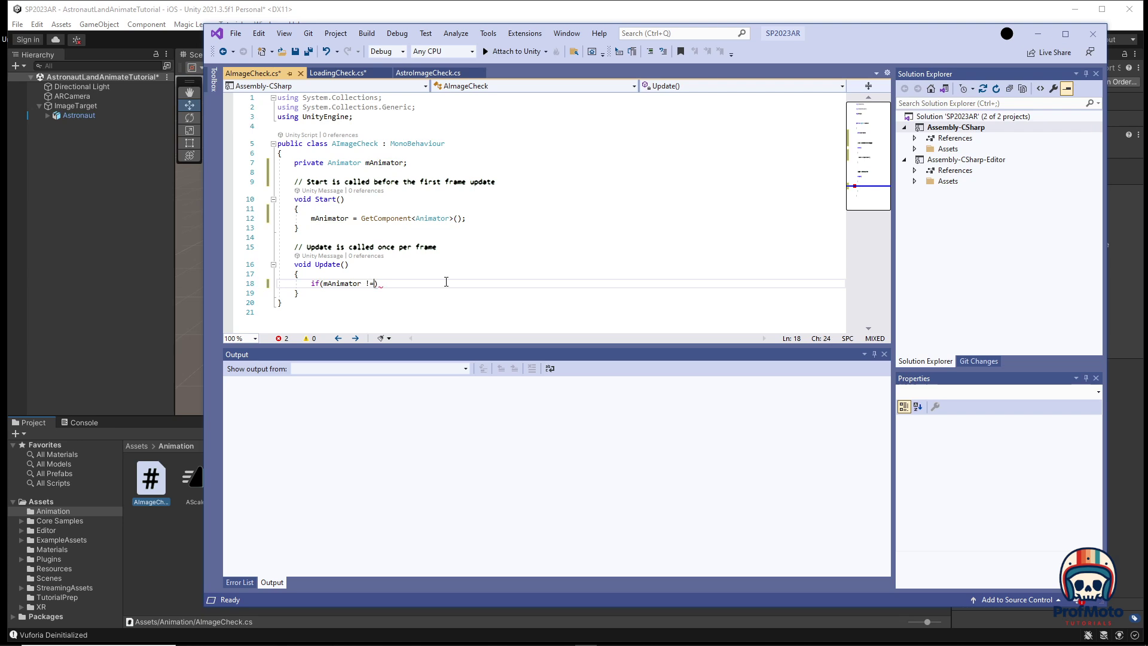
{"action": "type", "text": " null"}
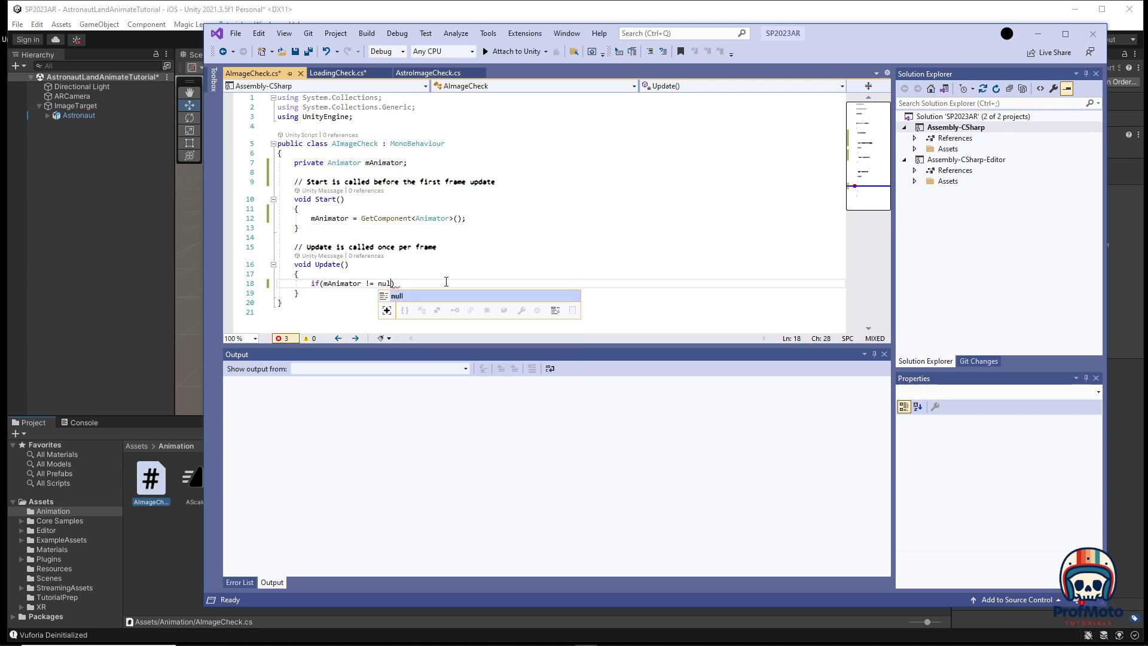
{"action": "type", "text": ")"}
{"action": "key", "text": "Return"}
{"action": "type", "text": "{"}
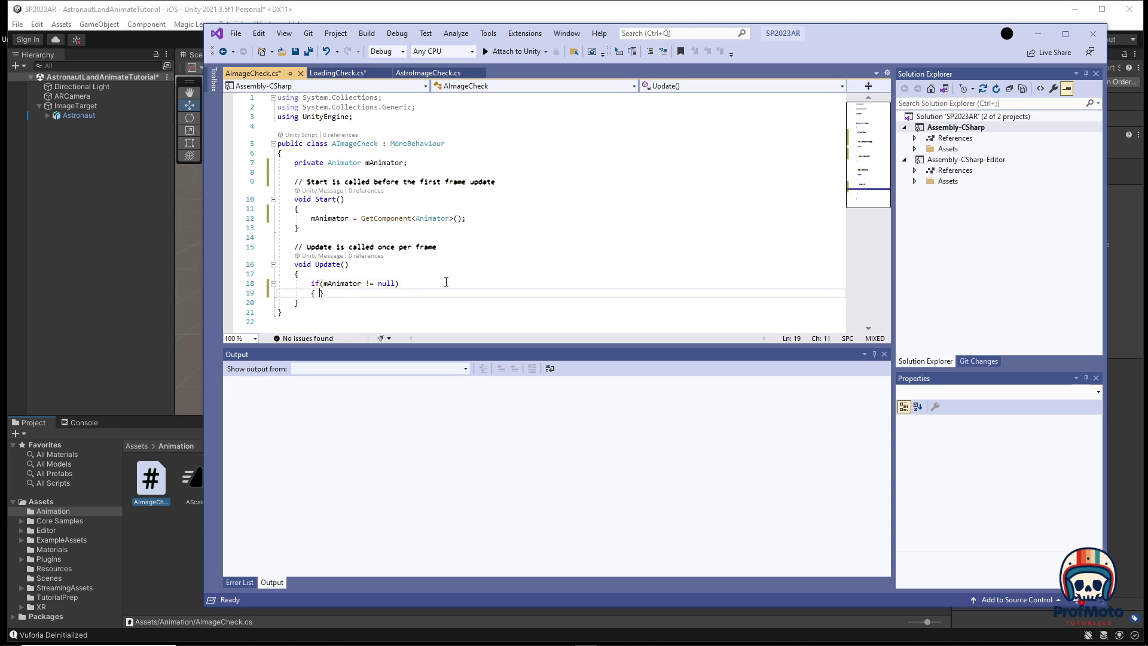
{"action": "key", "text": "Return"}
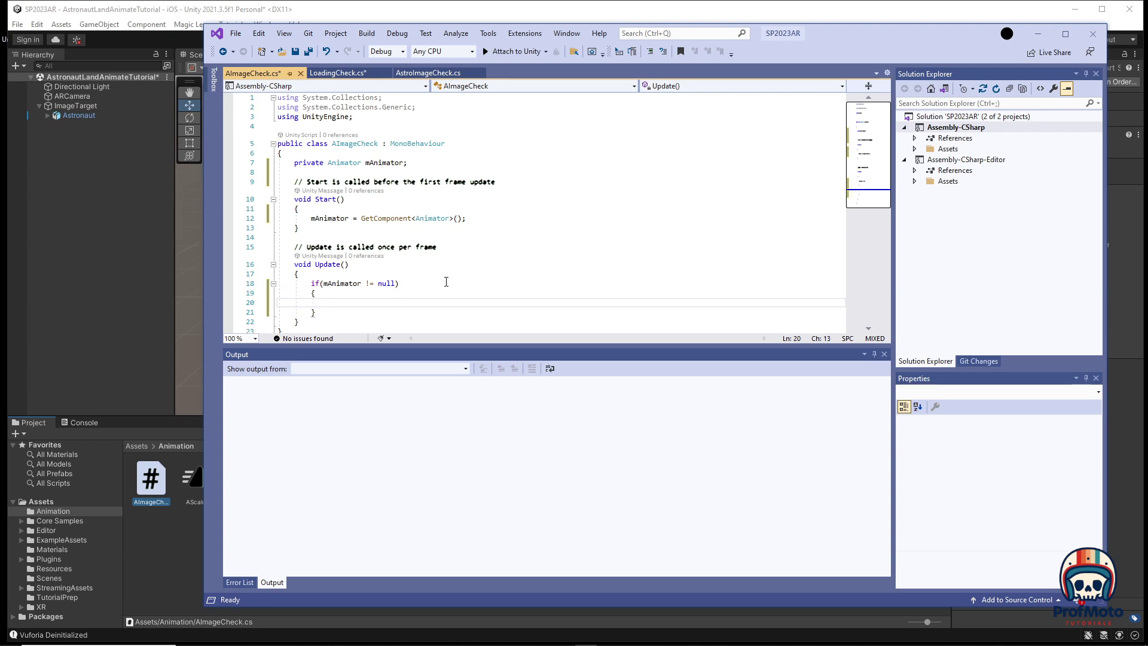
Step: Add a nested "if(Input.GetKeyDown(KeyCode.O))" statement with an empty braced block inside the mAnimator null check
{"action": "type", "text": "if(Input."}
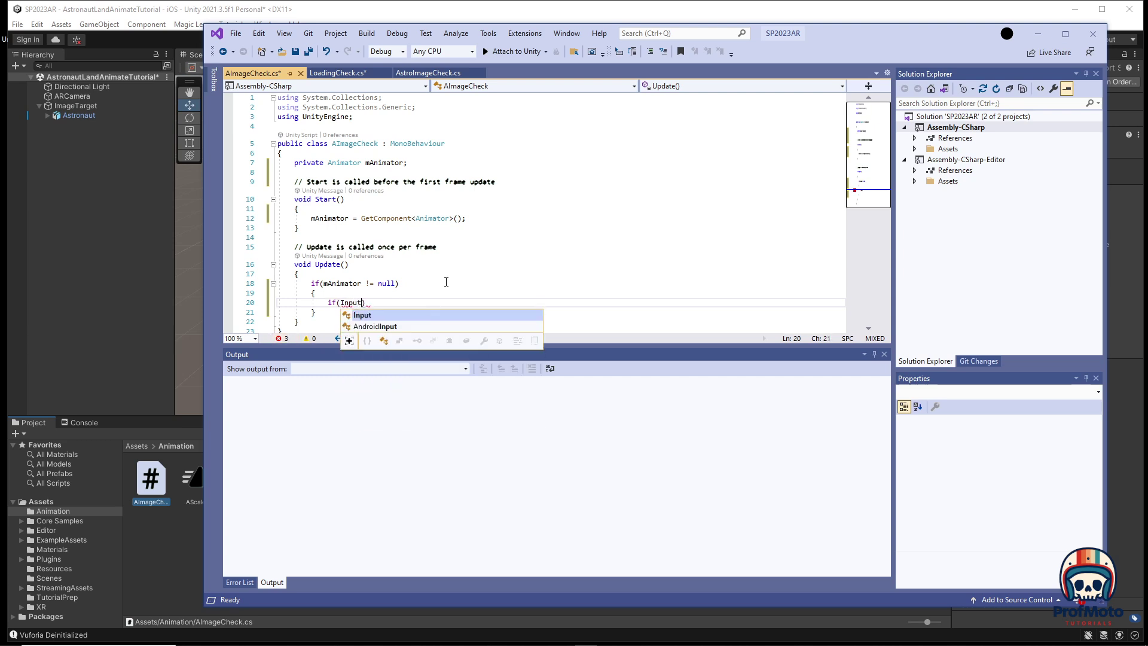
{"action": "type", "text": "GetKeyDown"}
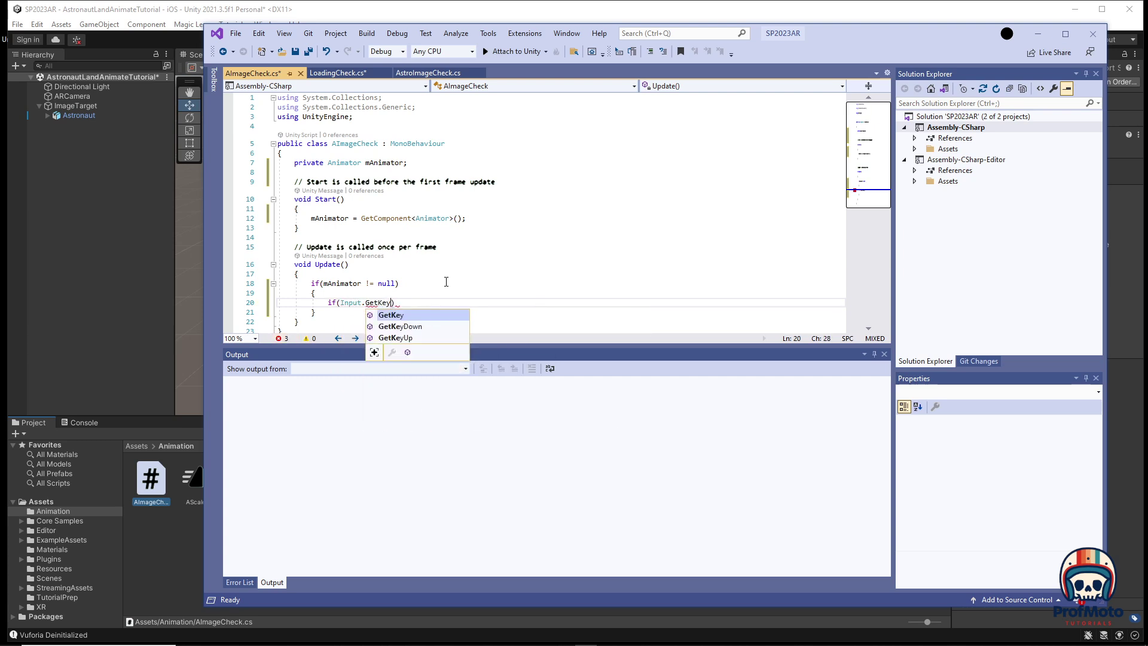
{"action": "type", "text": "("}
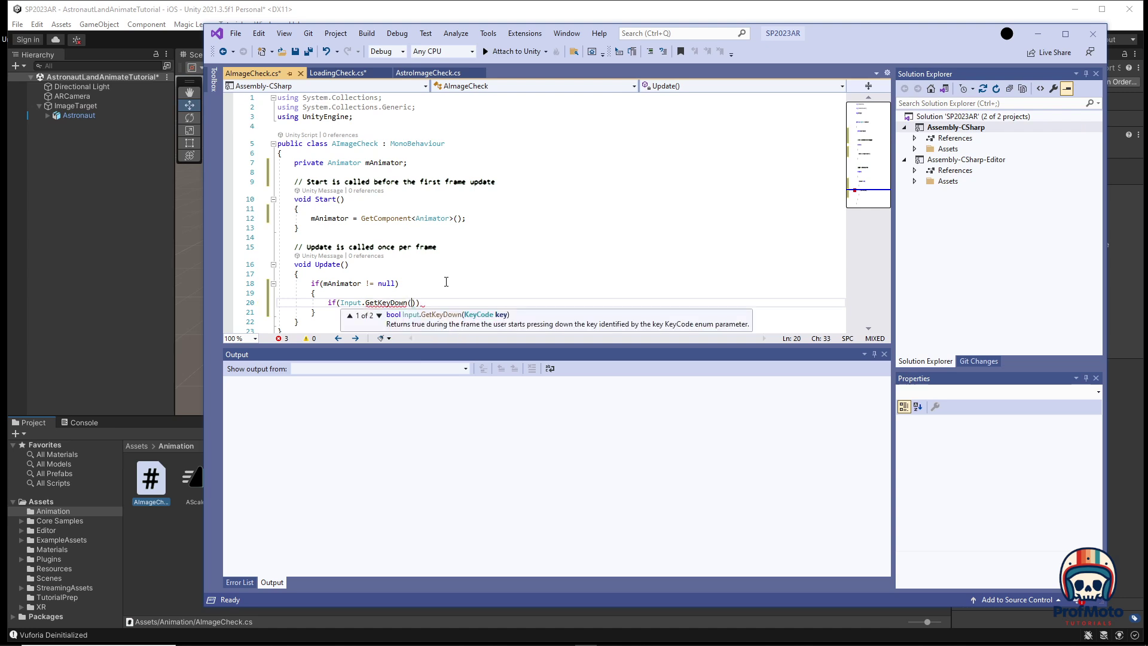
{"action": "type", "text": "KeyC"}
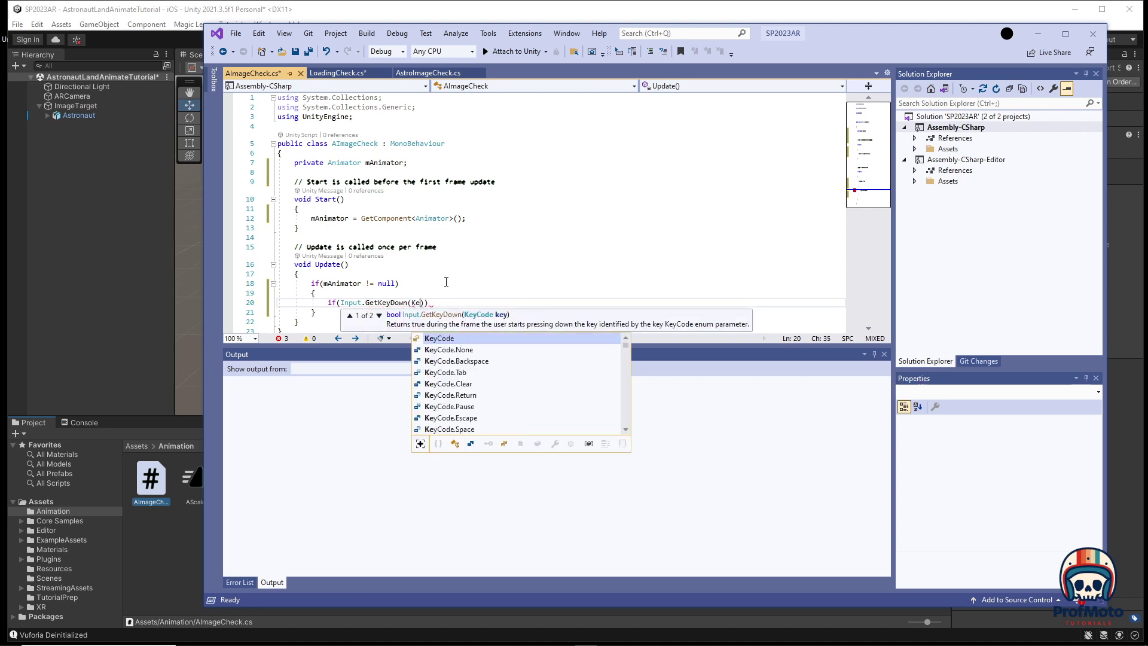
{"action": "type", "text": "ode."}
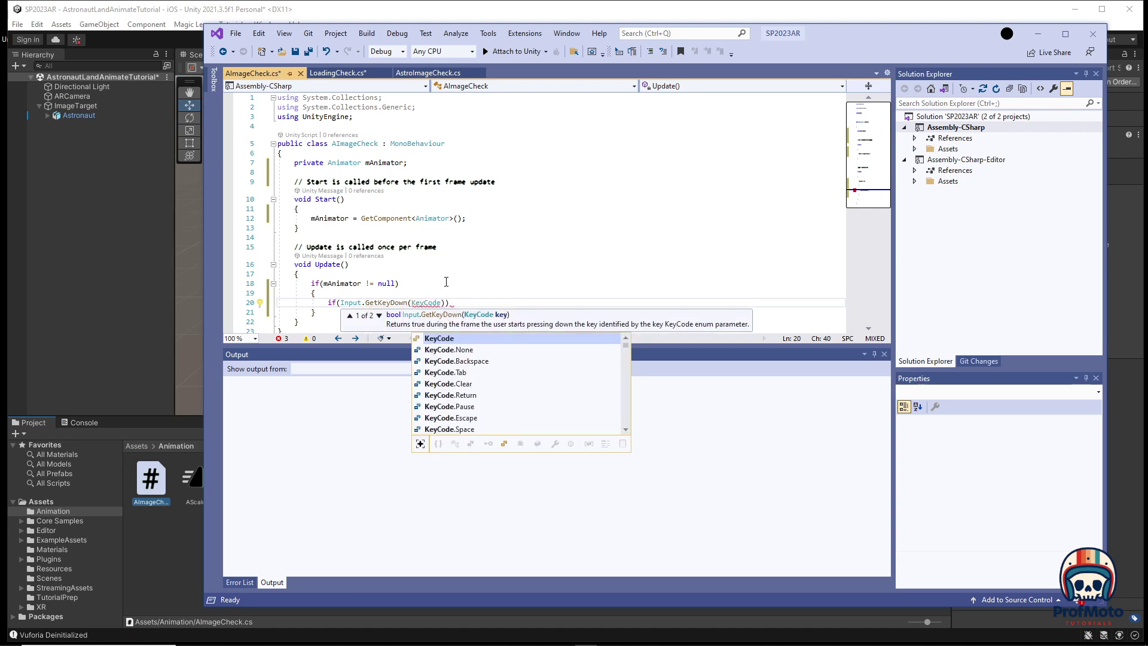
{"action": "type", "text": "O)"}
{"action": "key", "text": "Down"}
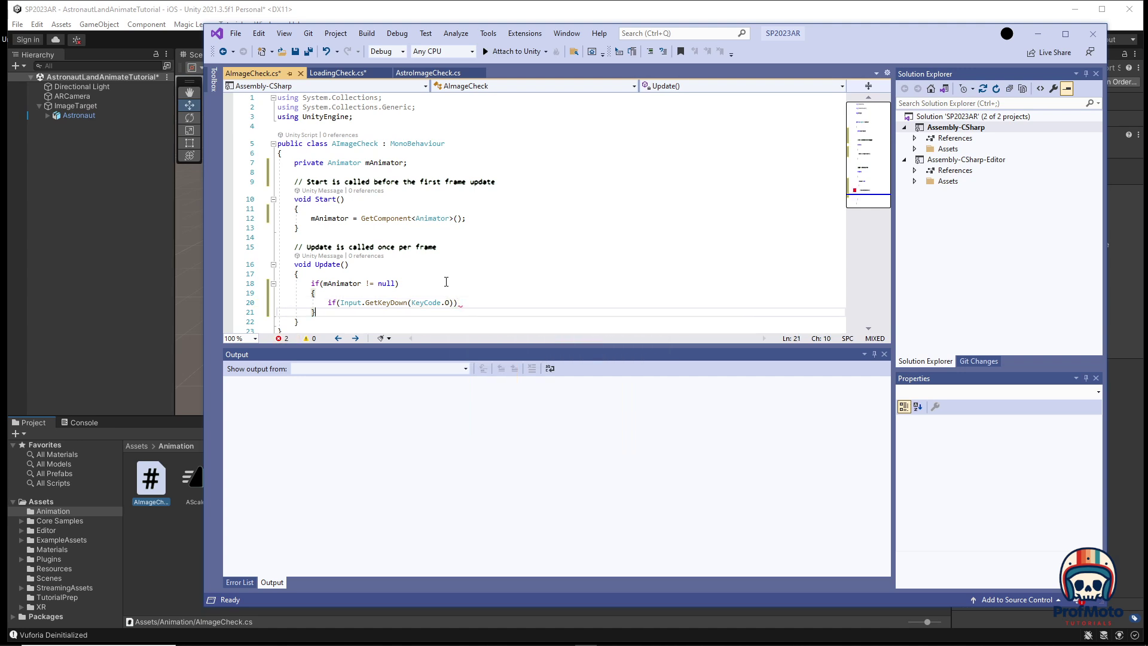
{"action": "key", "text": "Left"}
{"action": "type", "text": "{"}
{"action": "key", "text": "Return"}
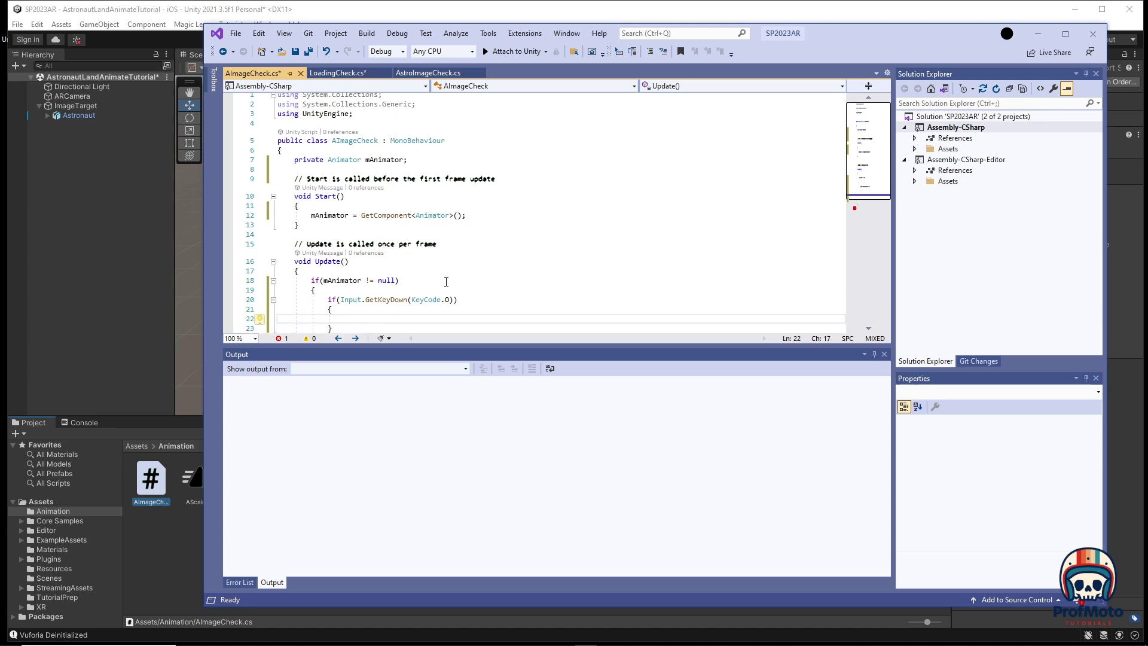
Step: Add the line "mAnimator.SetTrigger("ATrigger");" inside the key-press block, checking the trigger name against the Animator parameters in Unity
{"action": "type", "text": "mAnimat"}
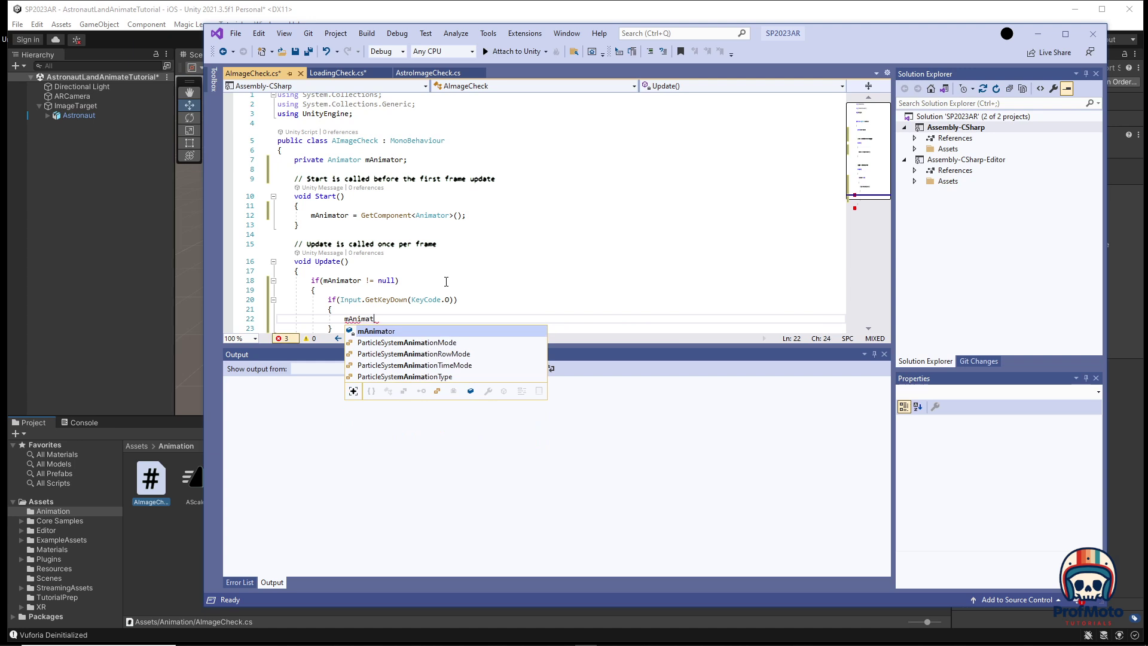
{"action": "type", "text": "or.SetTrigger"}
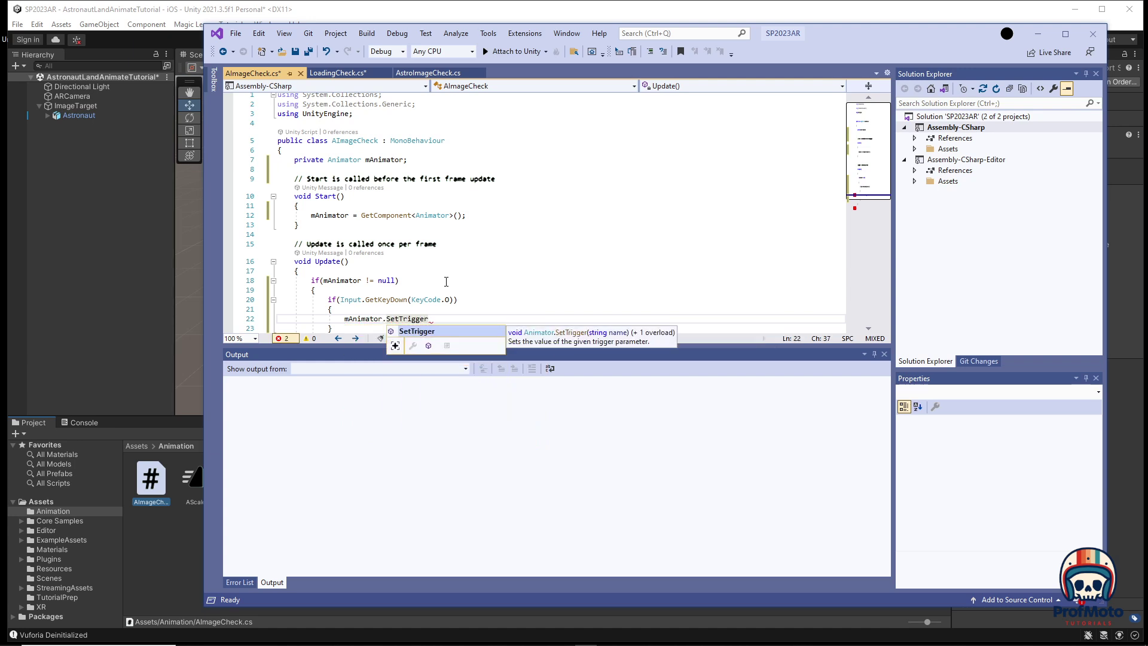
{"action": "type", "text": "(\""}
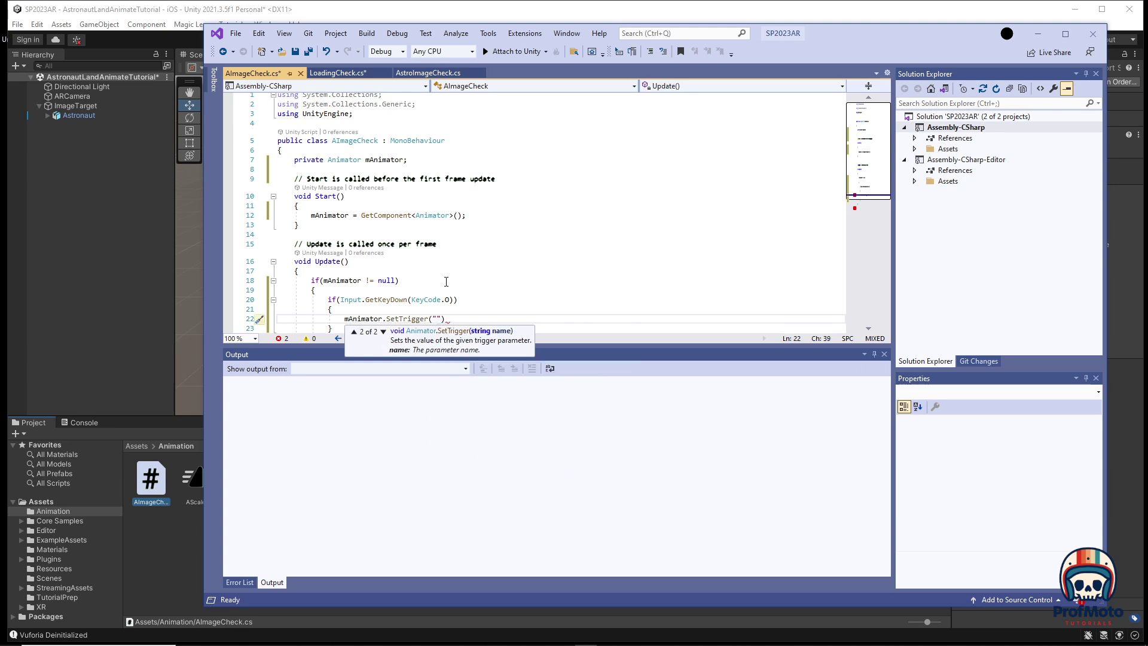
{"action": "left_click_drag", "start_coordinate": [821, 33], "coordinate": [899, 250]}
{"action": "left_click", "coordinate": [359, 54]}
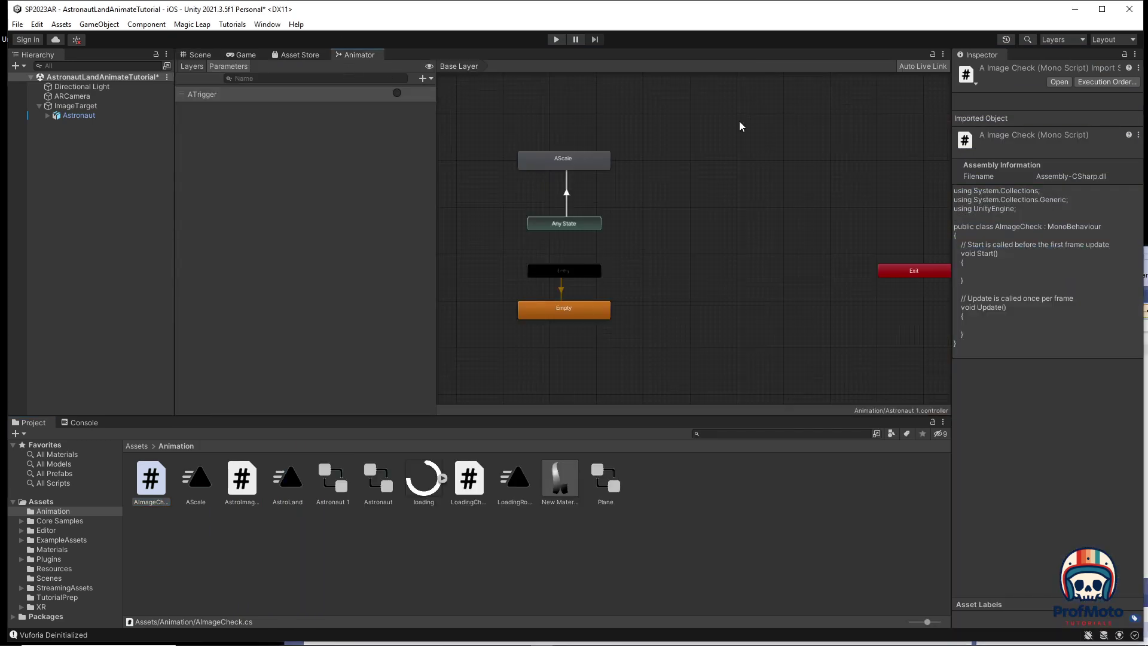
{"action": "key", "text": "alt+Tab"}
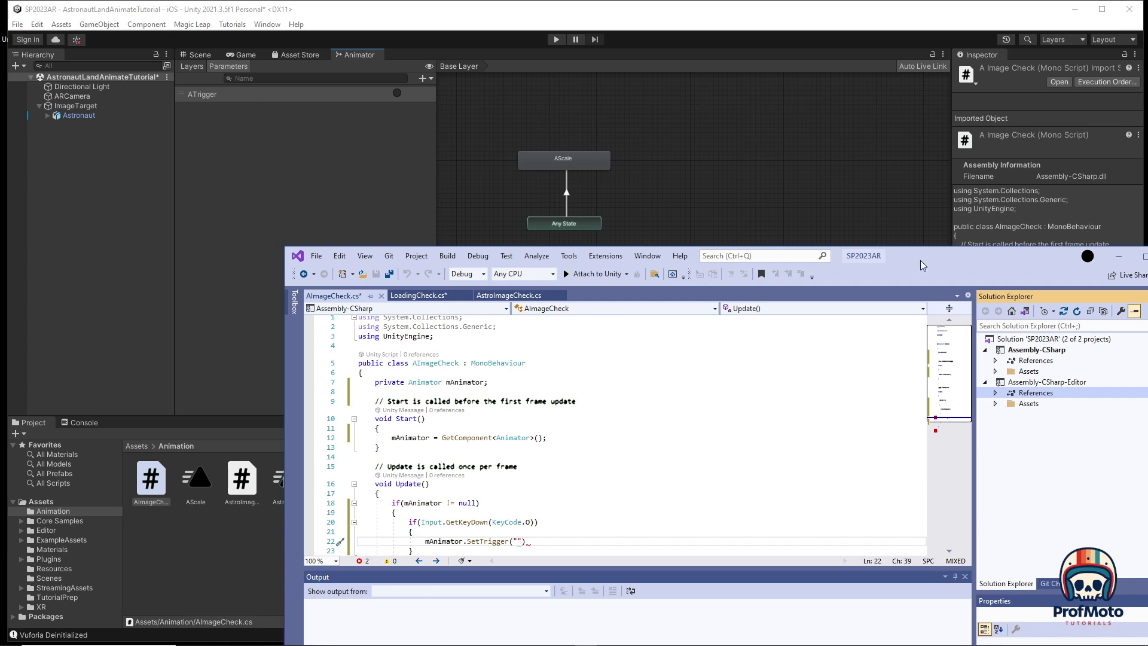
{"action": "left_click_drag", "start_coordinate": [956, 255], "coordinate": [942, 146]}
{"action": "left_click", "coordinate": [502, 430]}
{"action": "type", "text": "ATrigger"}
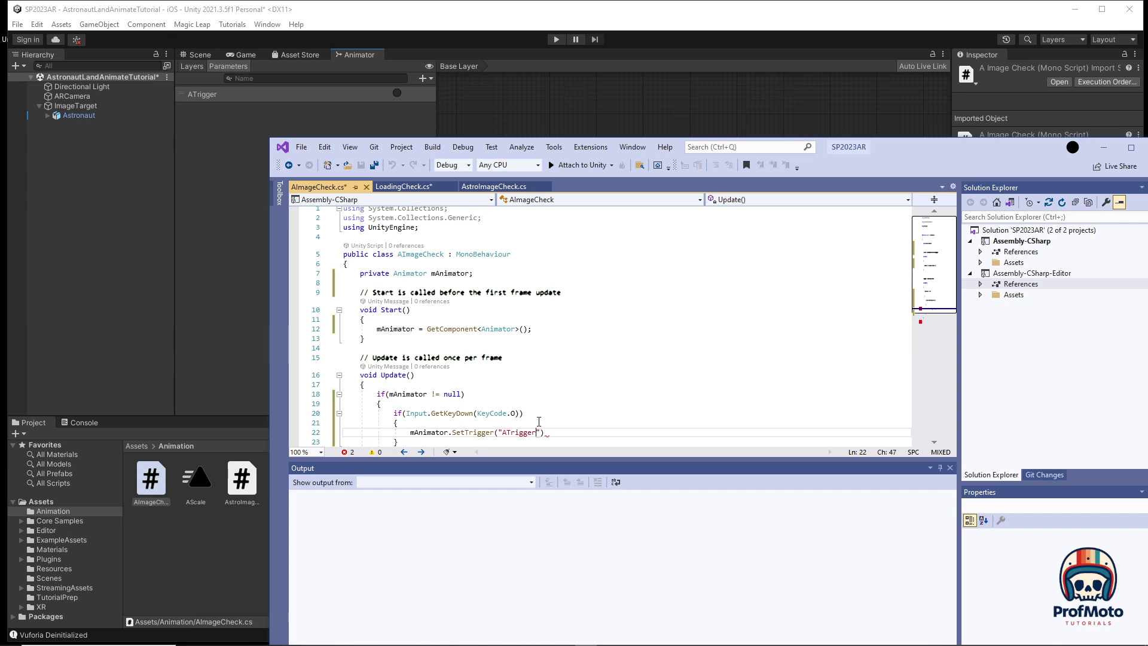
{"action": "left_click", "coordinate": [559, 432]}
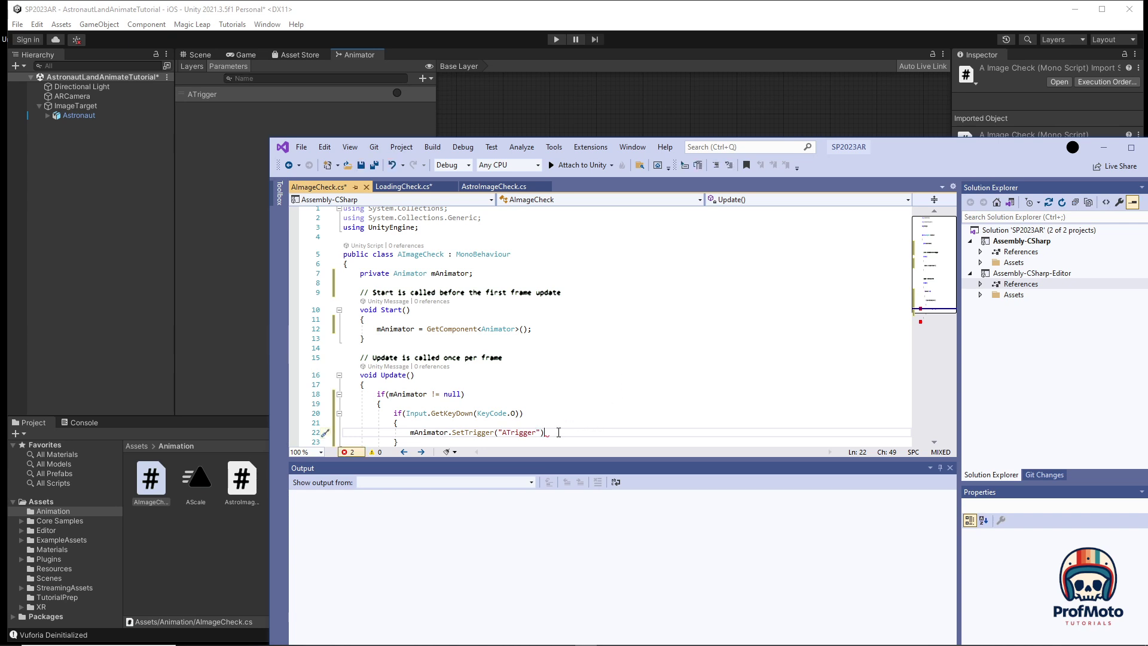
{"action": "type", "text": ";"}
Step: Review the mAnimator declaration and assignment, save all open scripts, and move the code window aside to check Unity
{"action": "scroll", "coordinate": [656, 301], "scroll_direction": "down", "scroll_amount": 1}
{"action": "scroll", "coordinate": [656, 310], "scroll_direction": "up", "scroll_amount": 1}
{"action": "left_click_drag", "start_coordinate": [360, 274], "coordinate": [470, 274]}
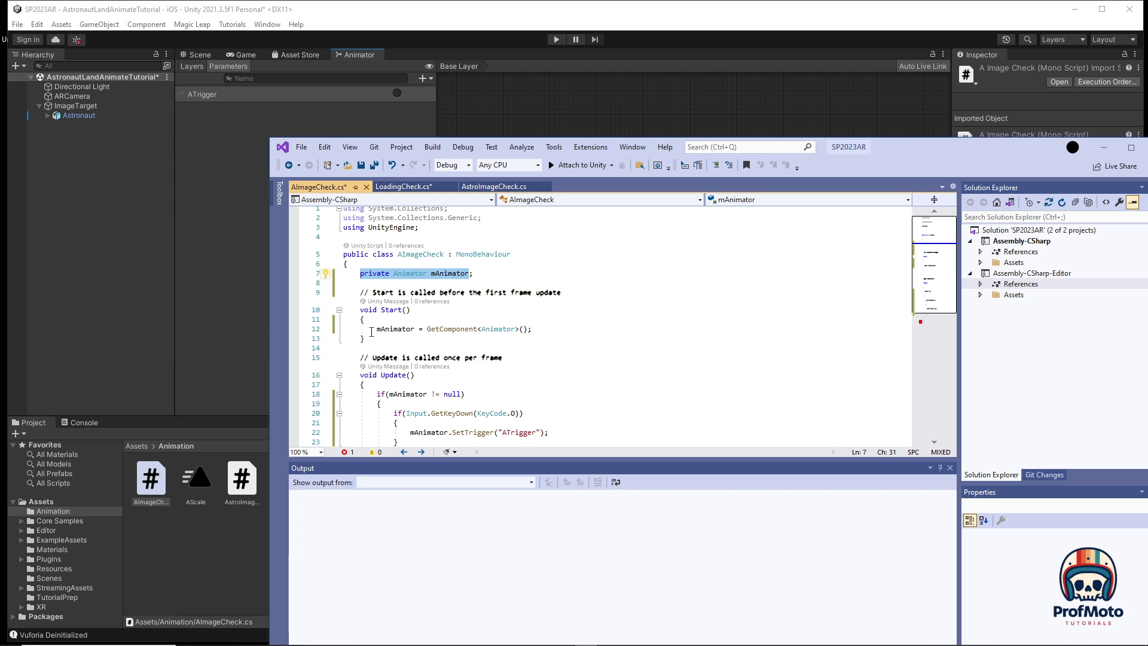
{"action": "left_click_drag", "start_coordinate": [376, 330], "coordinate": [531, 329]}
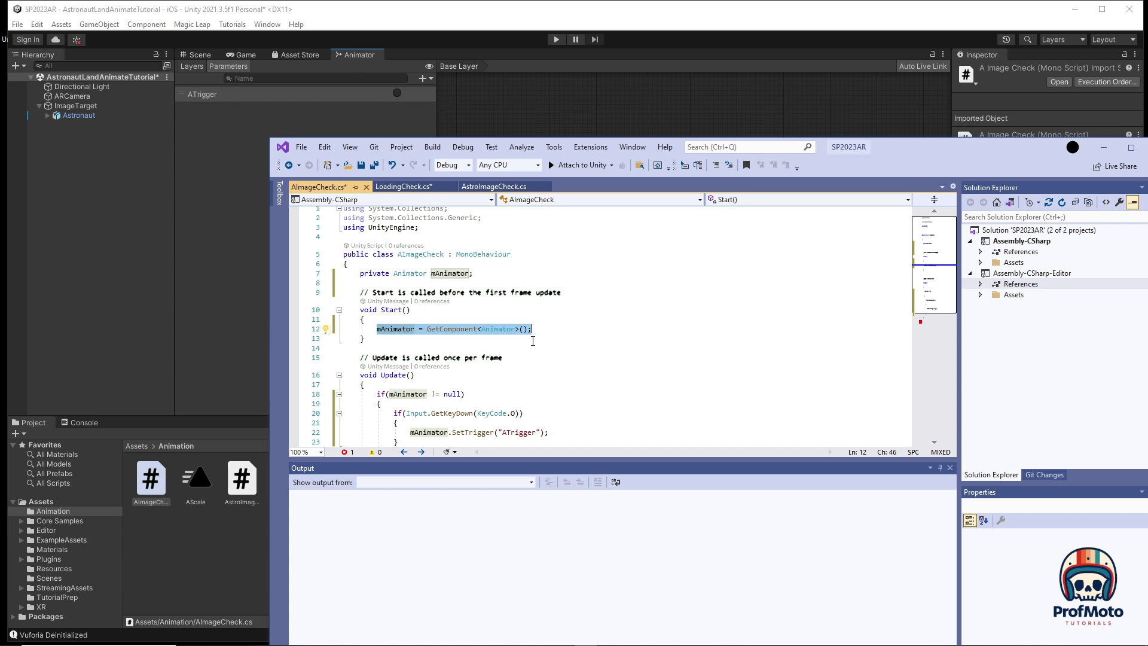
{"action": "scroll", "coordinate": [499, 358], "scroll_direction": "down", "scroll_amount": 1}
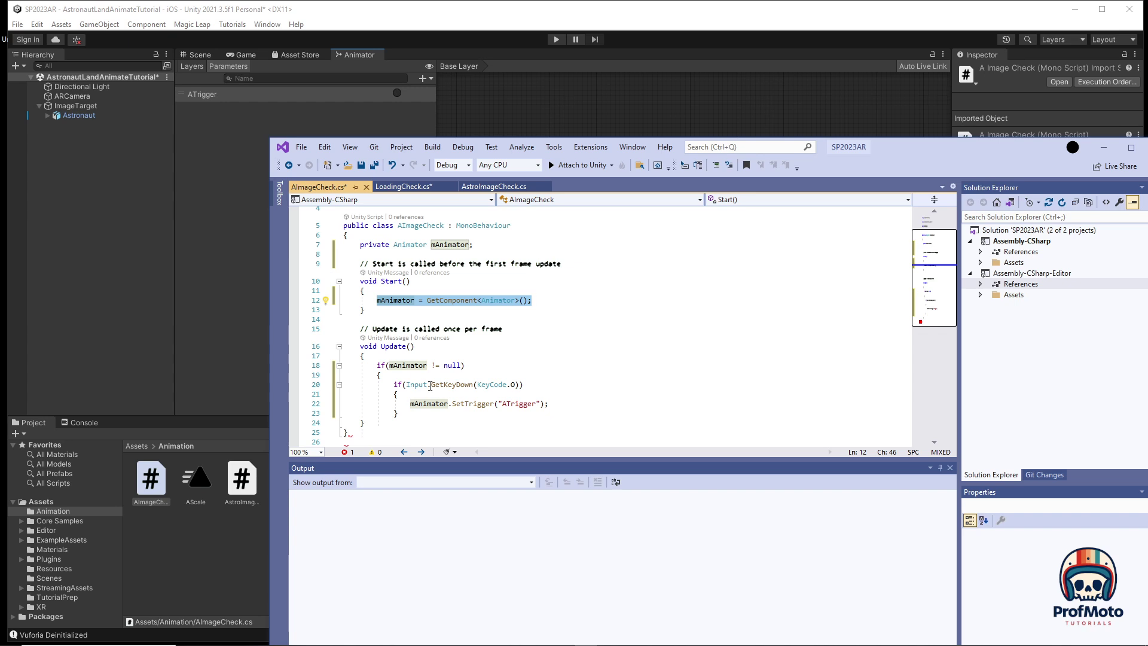
{"action": "mouse_move", "coordinate": [515, 384]}
{"action": "left_click", "coordinate": [299, 148]}
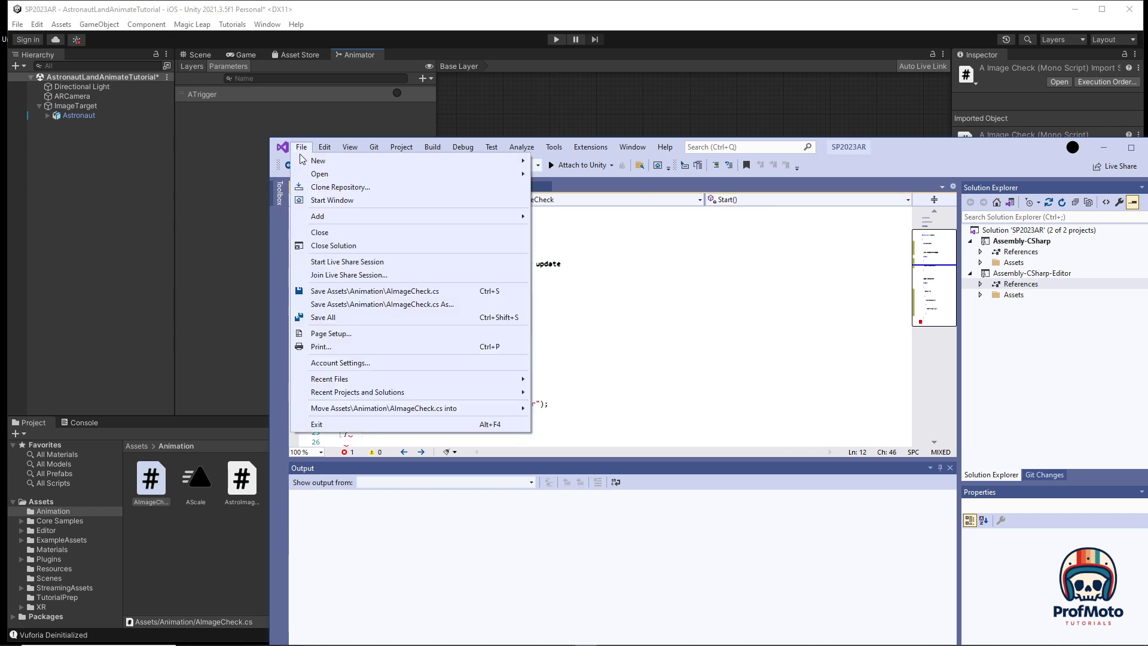
{"action": "left_click", "coordinate": [326, 317]}
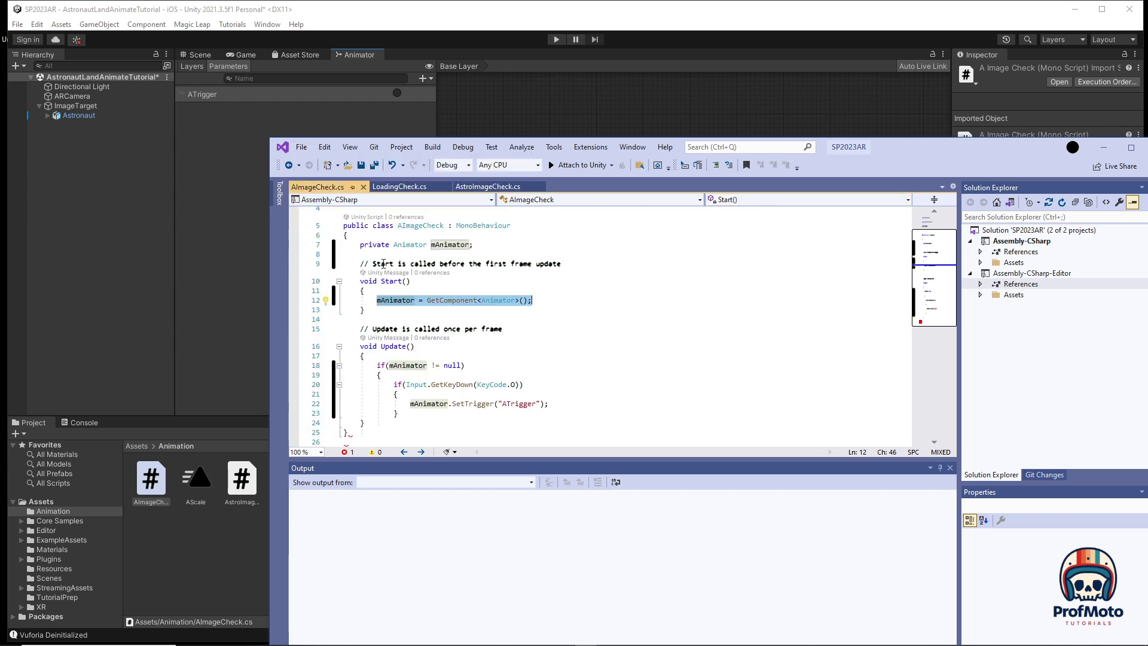
{"action": "left_click_drag", "start_coordinate": [928, 151], "coordinate": [2, 103]}
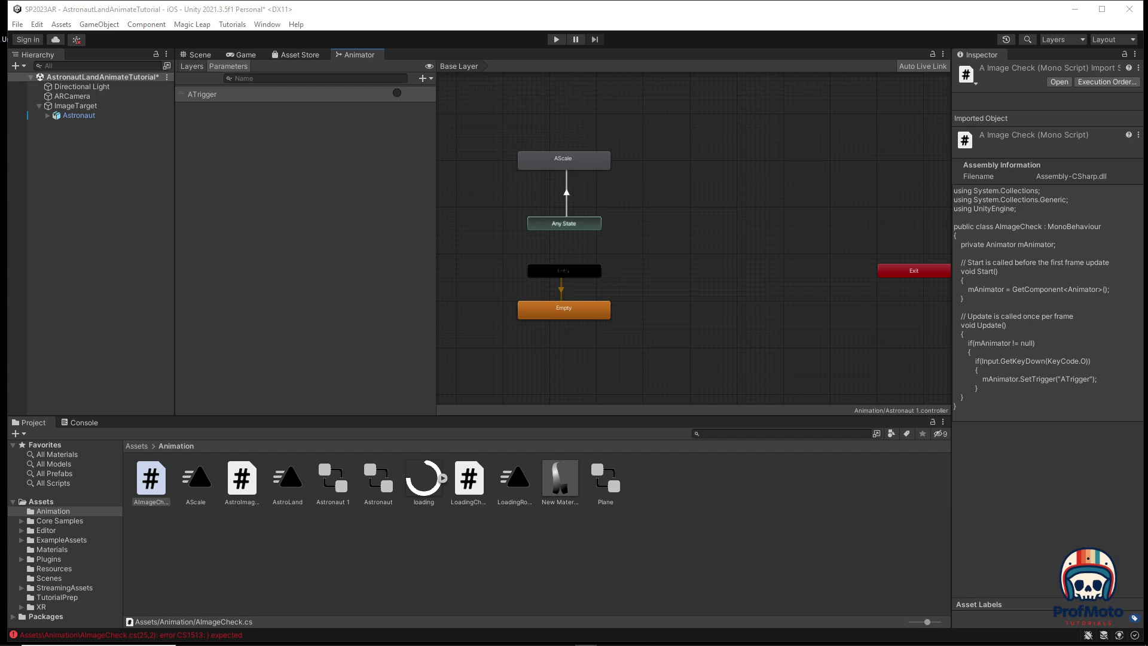
Step: Return to Visual Studio and add the missing closing brace of the mAnimator null check after the key-press block
{"action": "key", "text": "alt+Tab"}
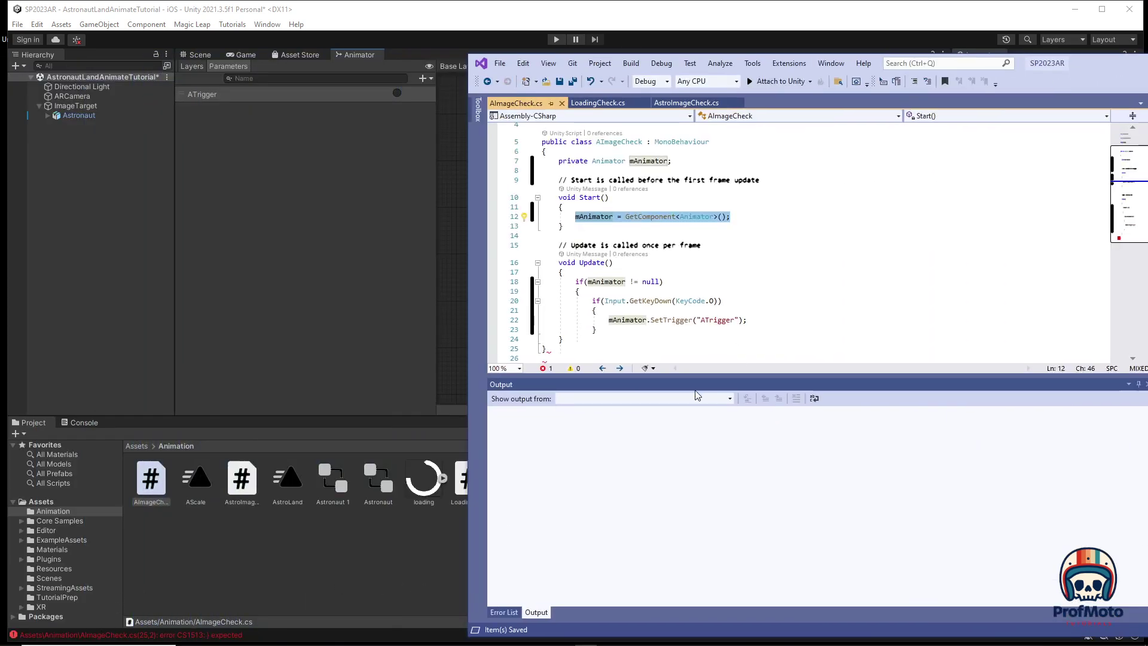
{"action": "left_click_drag", "start_coordinate": [703, 377], "coordinate": [705, 435]}
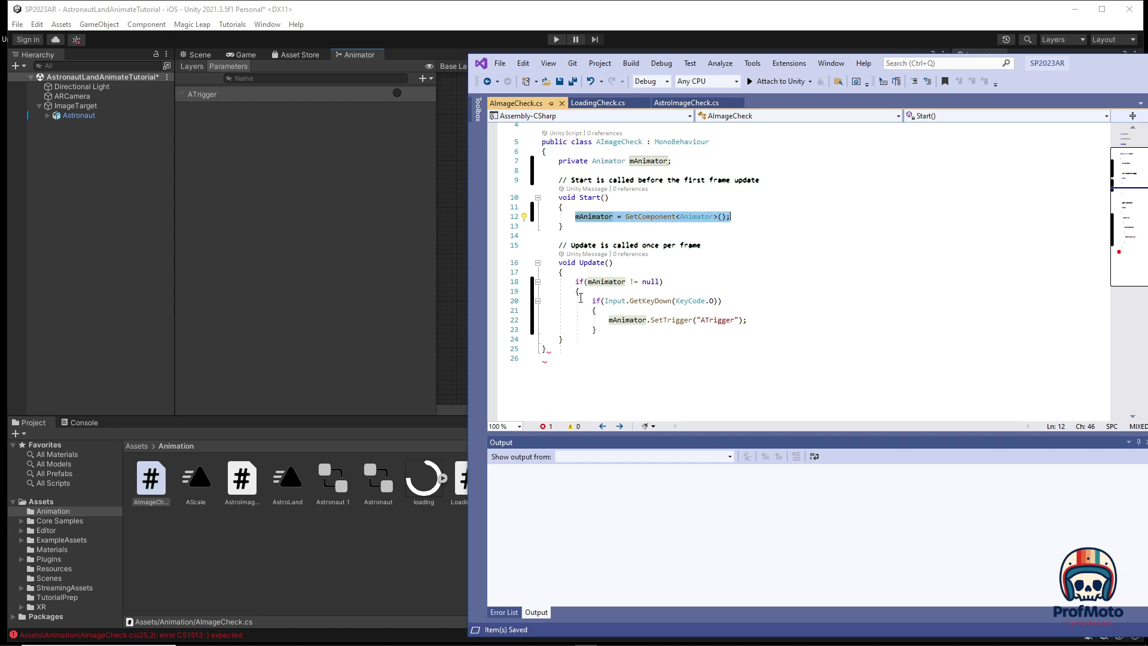
{"action": "left_click", "coordinate": [555, 352]}
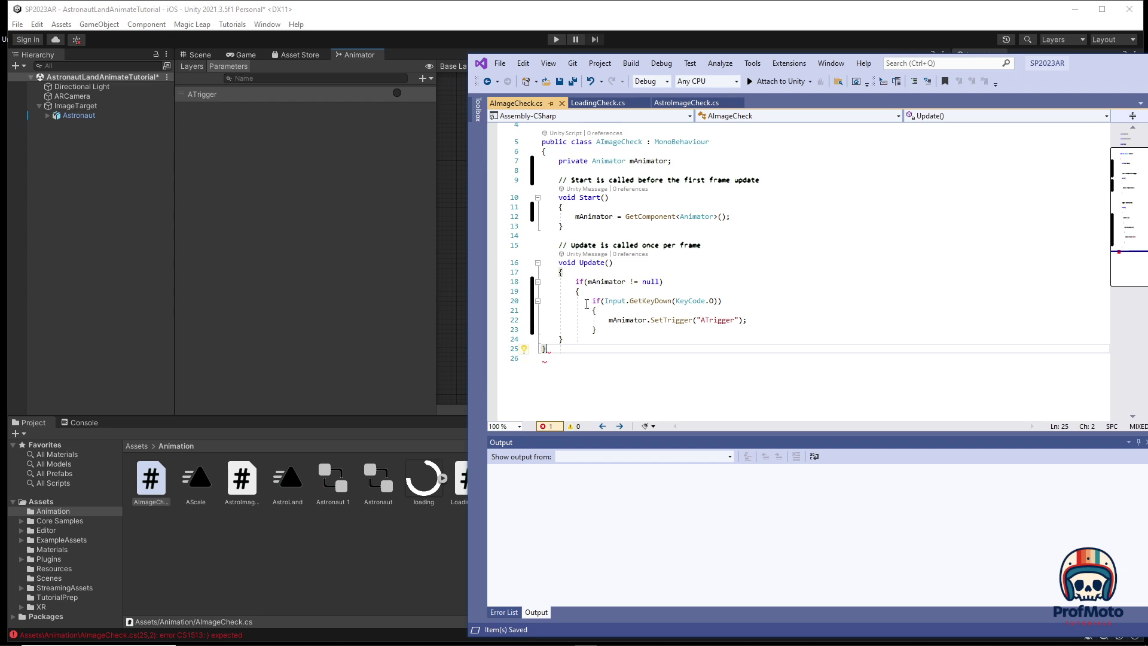
{"action": "left_click", "coordinate": [599, 333]}
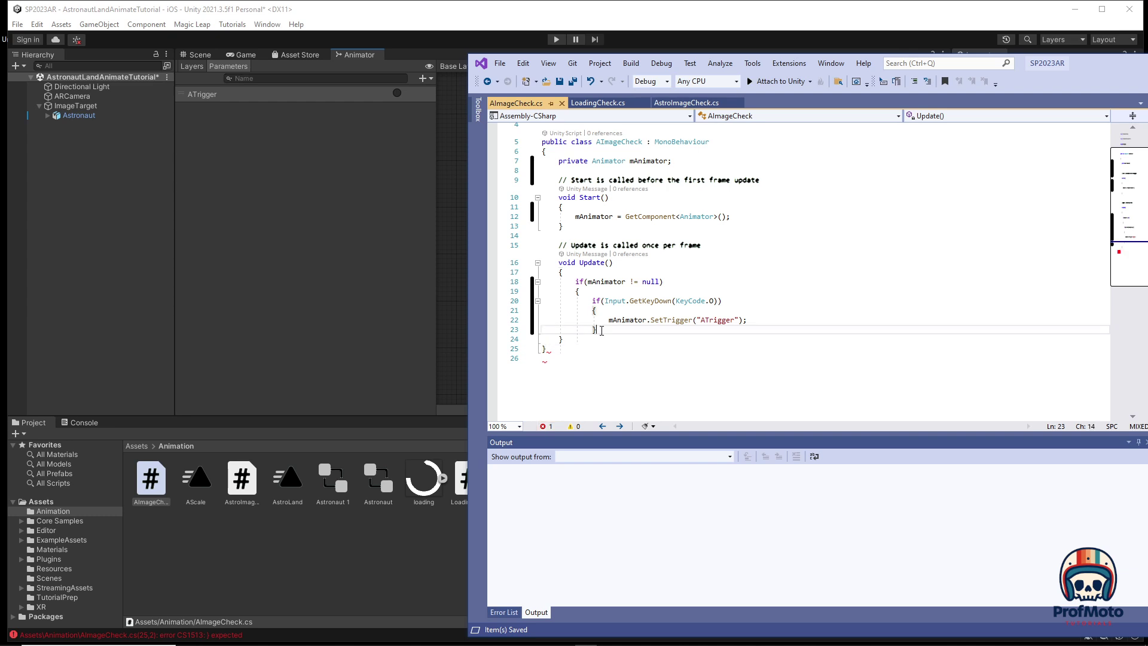
{"action": "key", "text": "Return"}
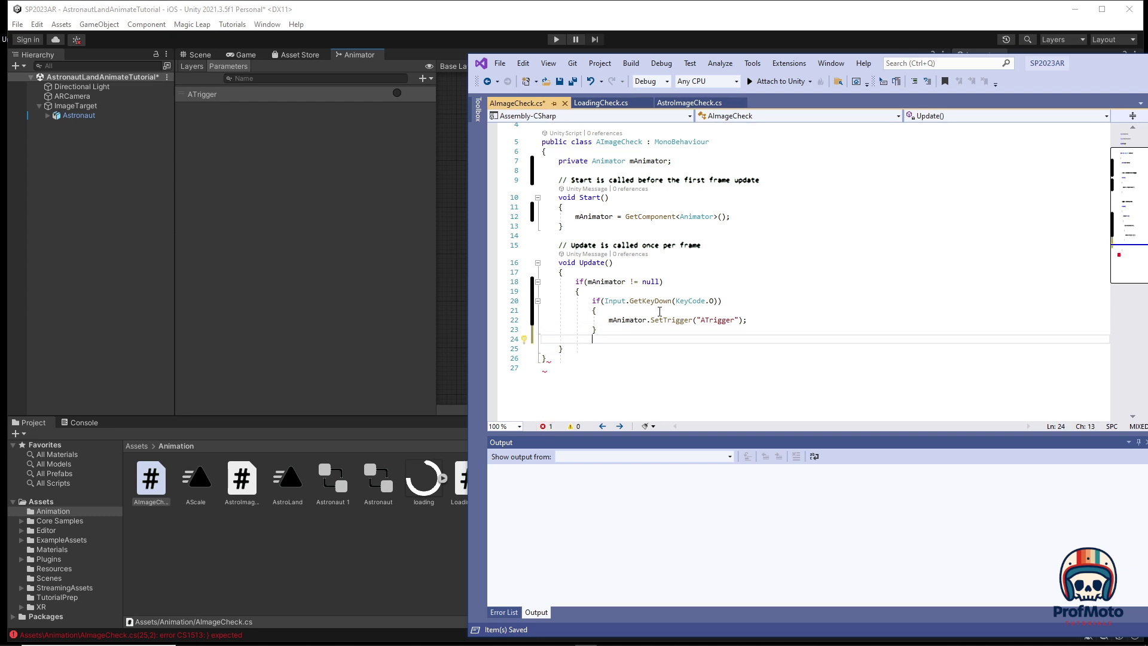
{"action": "type", "text": "}"}
{"action": "left_click", "coordinate": [658, 358]}
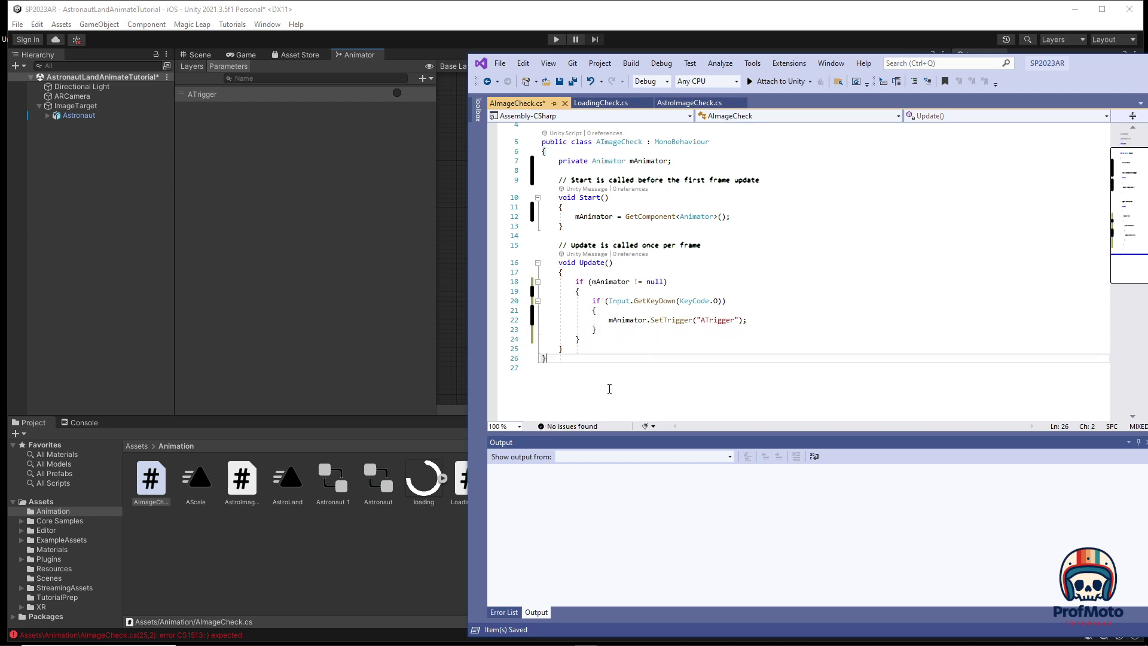
{"action": "left_click", "coordinate": [580, 407]}
Step: Check the extent of the completed mAnimator null-check block and save all open scripts
{"action": "left_click_drag", "start_coordinate": [576, 281], "coordinate": [580, 339]}
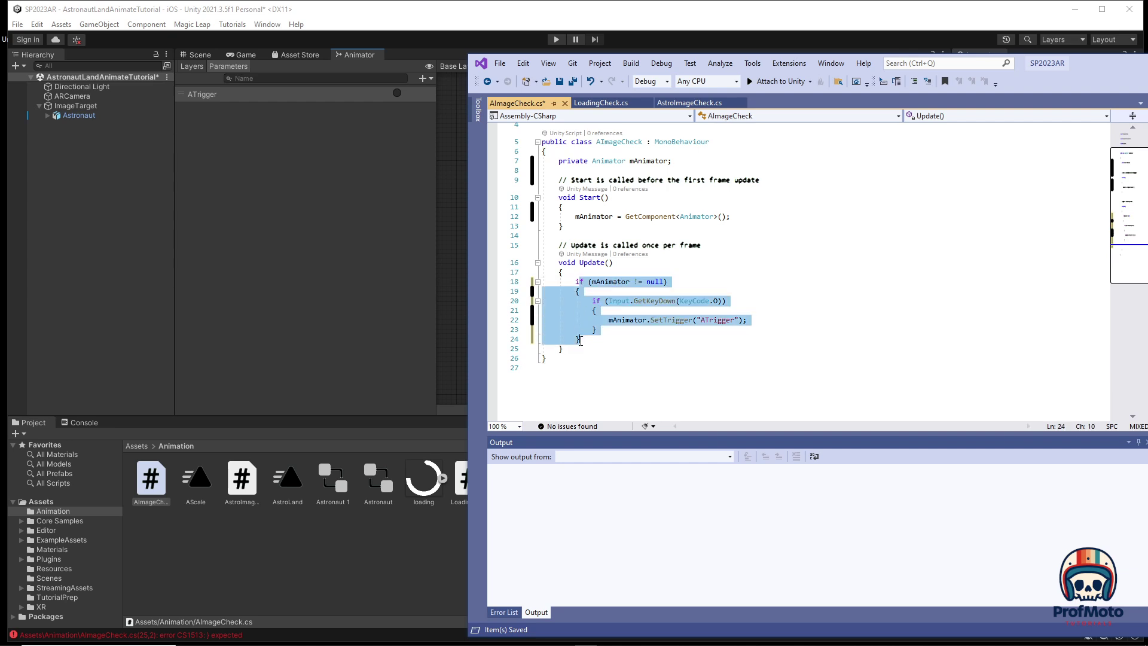
{"action": "left_click", "coordinate": [499, 63]}
{"action": "left_click", "coordinate": [519, 233]}
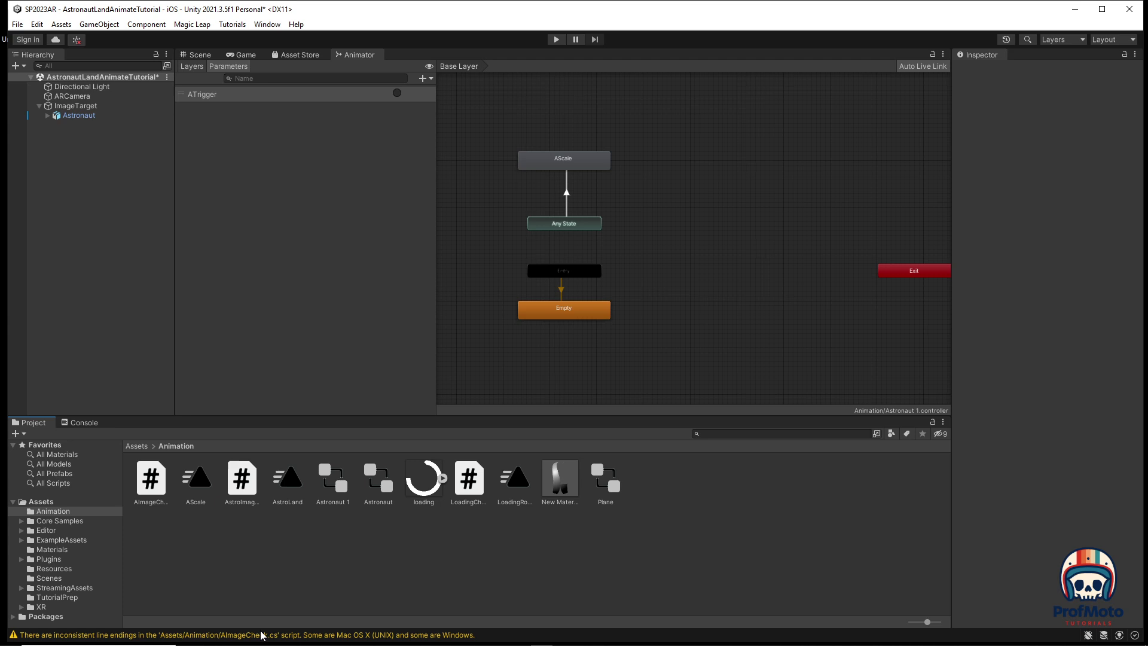
Step: Run the Unity scene in Play mode over the image target, stop it, and return to the Scene view
{"action": "left_click", "coordinate": [556, 39]}
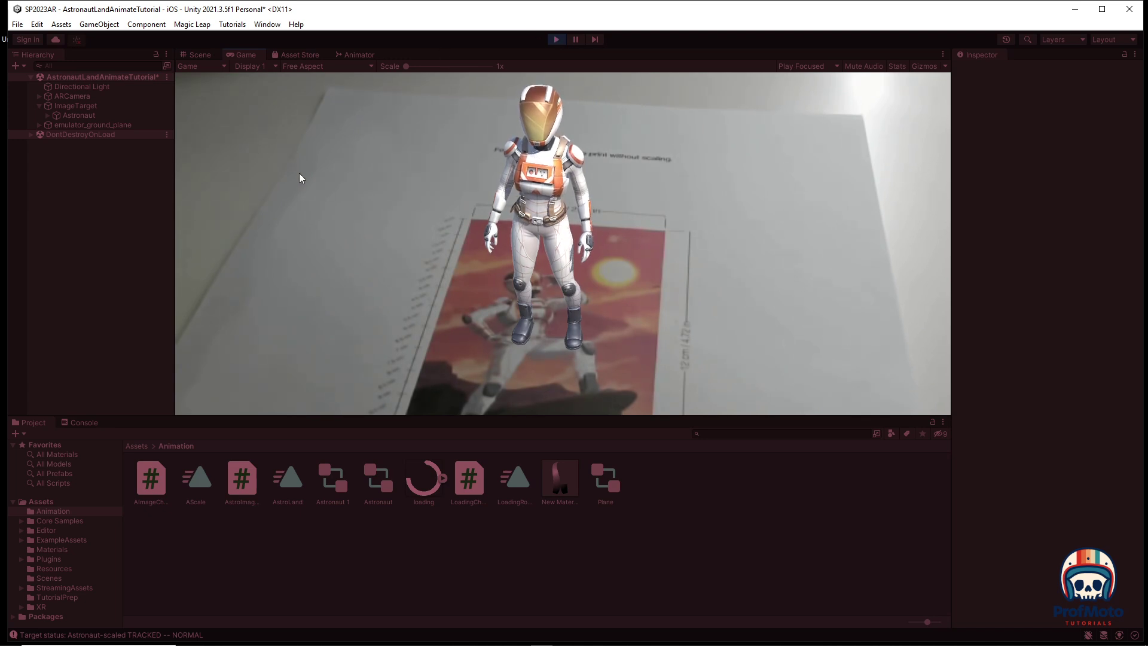
{"action": "left_click", "coordinate": [556, 40]}
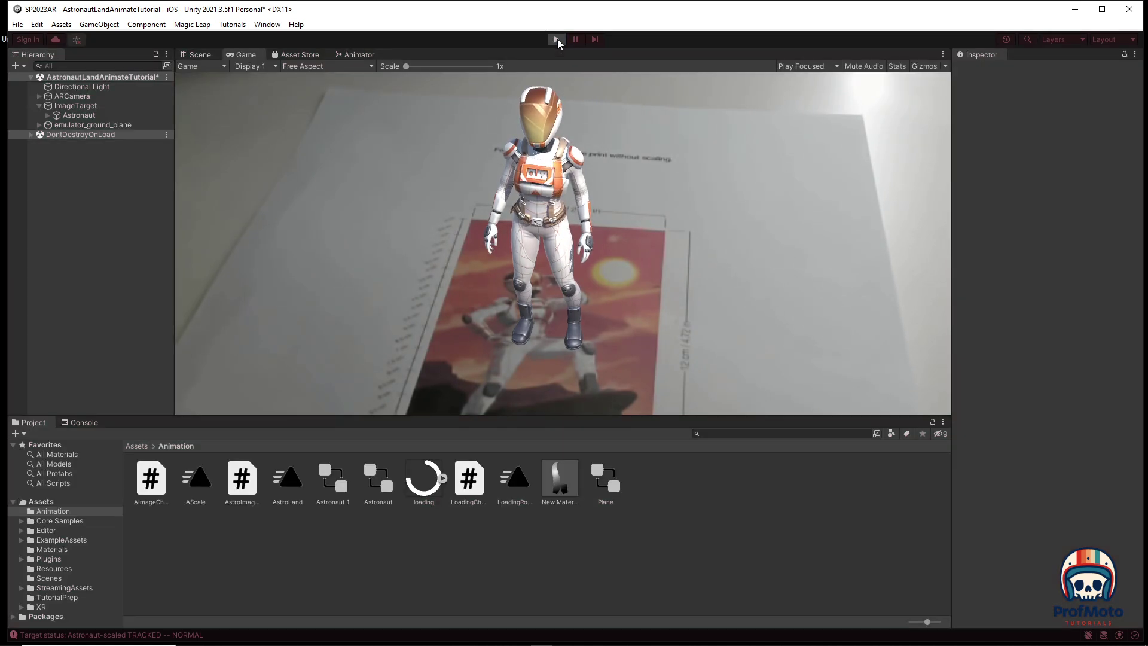
{"action": "left_click", "coordinate": [203, 55]}
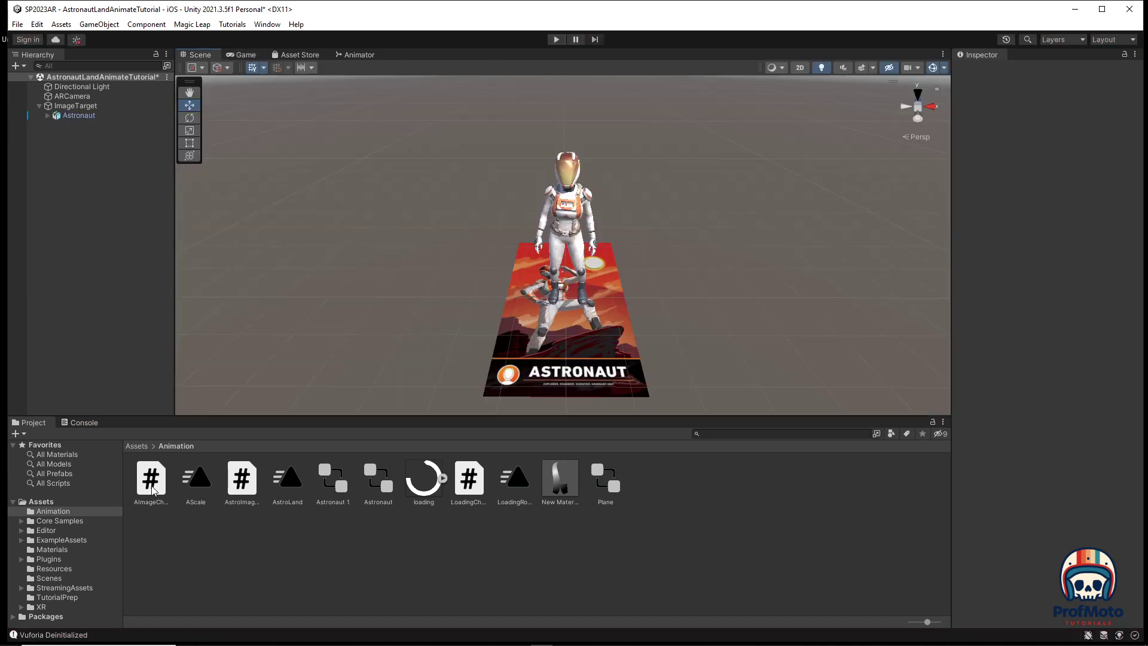
Step: Attach the AImageCheck script to the Astronaut object as a component
{"action": "left_click", "coordinate": [79, 116]}
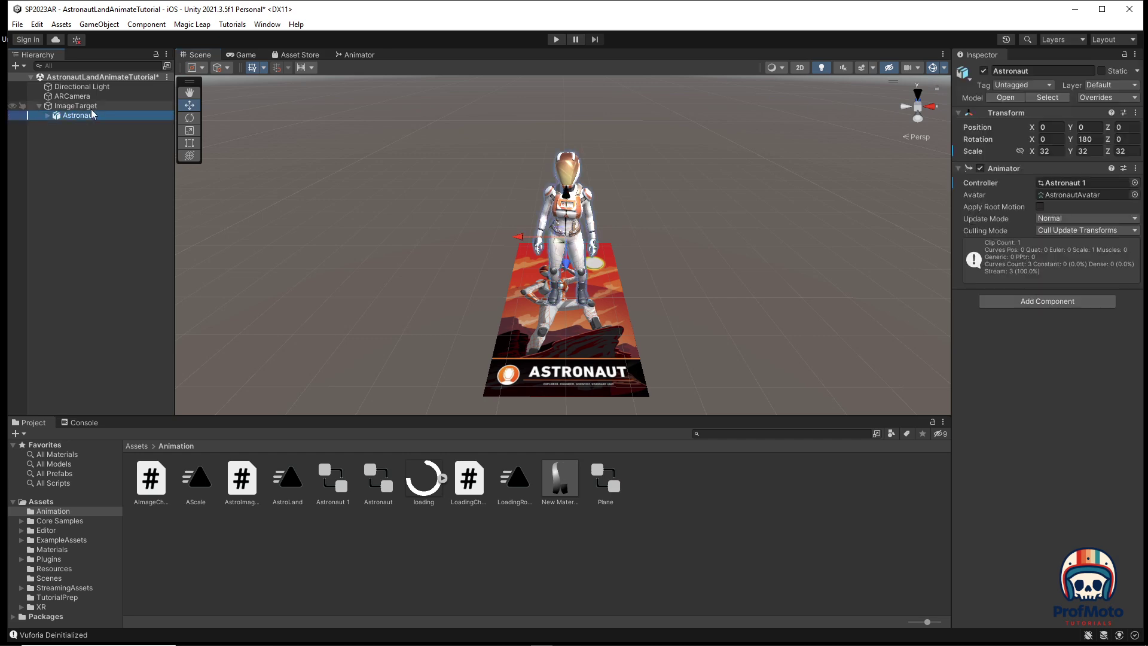
{"action": "left_click", "coordinate": [146, 484]}
{"action": "left_click_drag", "start_coordinate": [146, 484], "coordinate": [1072, 347]}
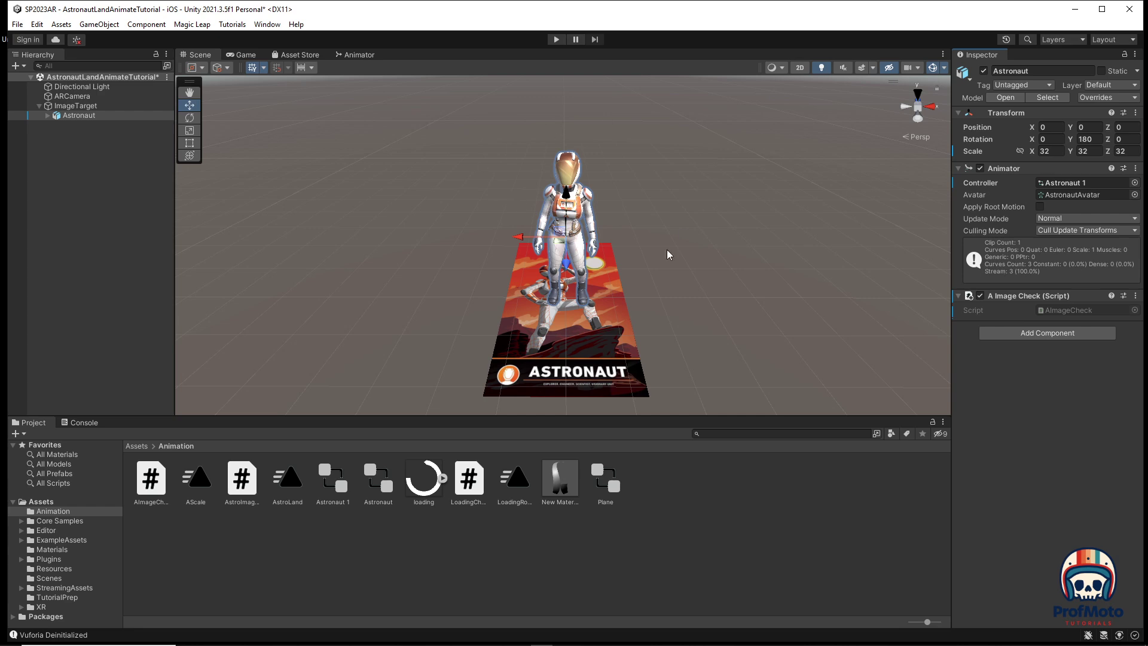
Step: Test the astronaut with the attached script in Play mode over the image target and stop the run
{"action": "left_click", "coordinate": [556, 39]}
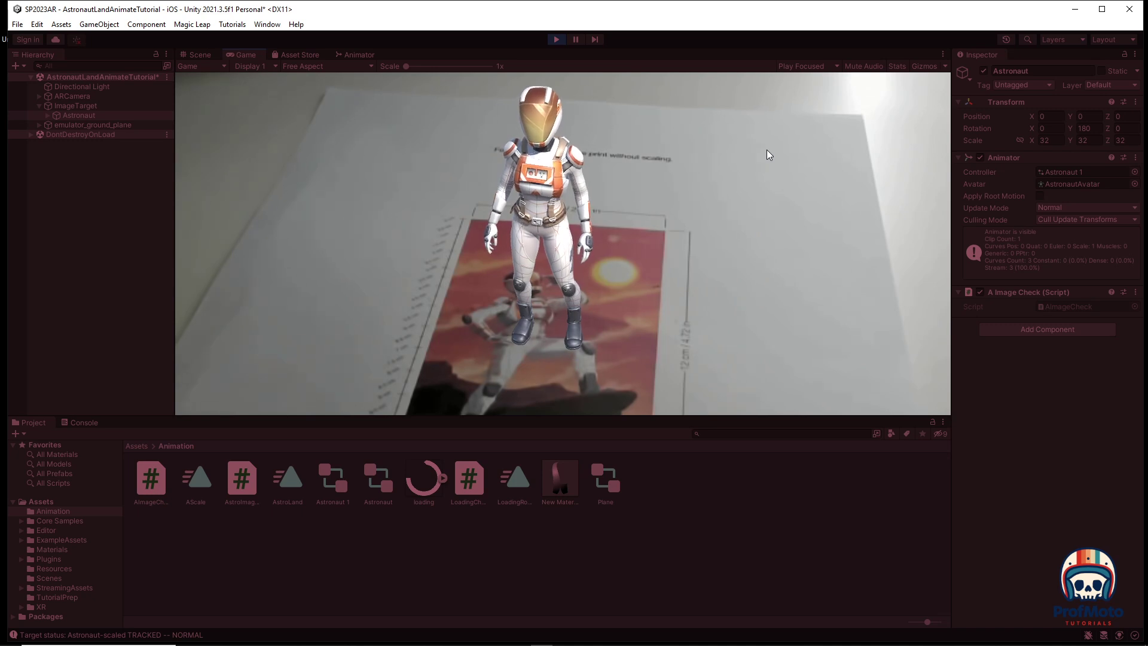
{"action": "left_click", "coordinate": [556, 40]}
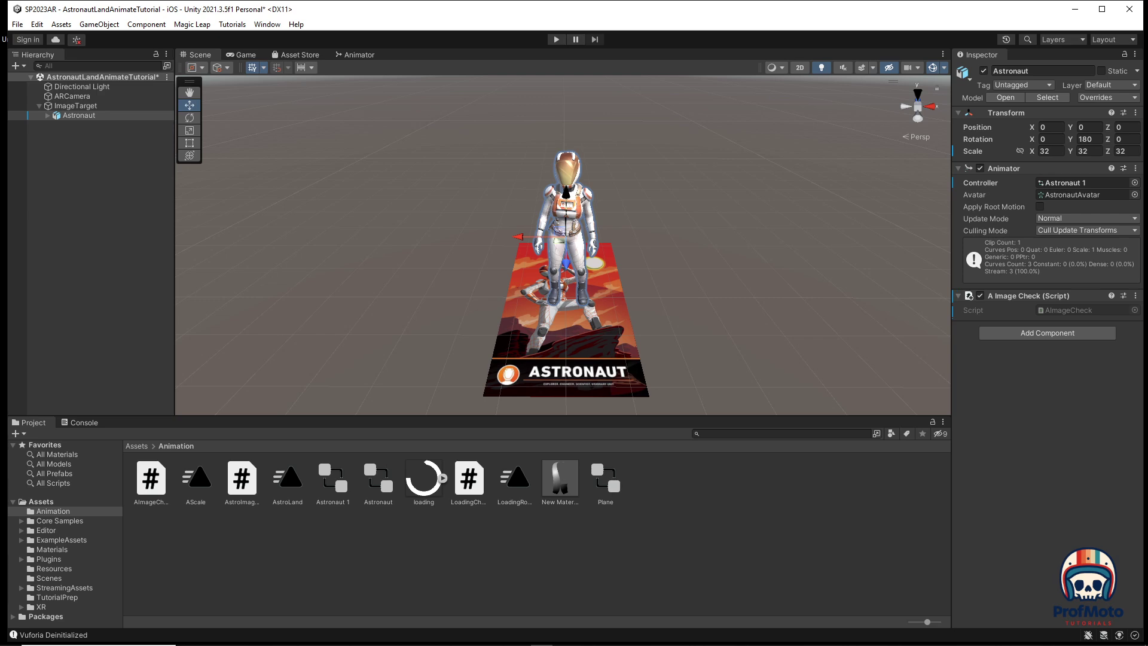
Step: Remove all empty On Target Found and On Target Lost entries from the ImageTarget and set its visibility status to Tracked or Extended Tracked
{"action": "left_click", "coordinate": [86, 107]}
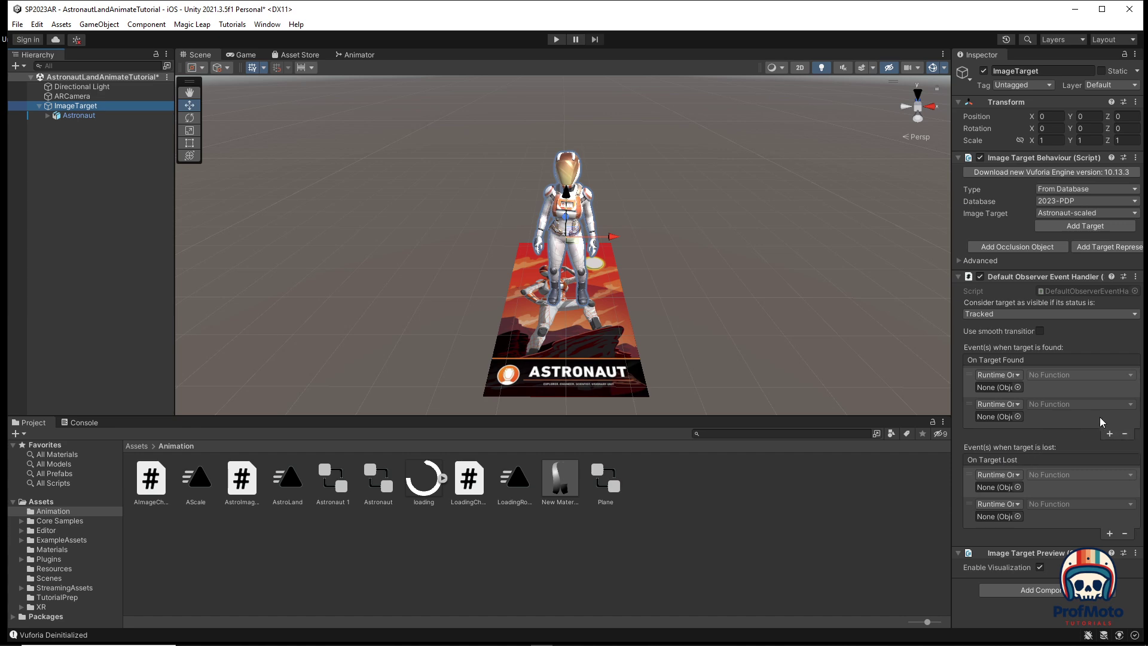
{"action": "left_click", "coordinate": [1125, 435]}
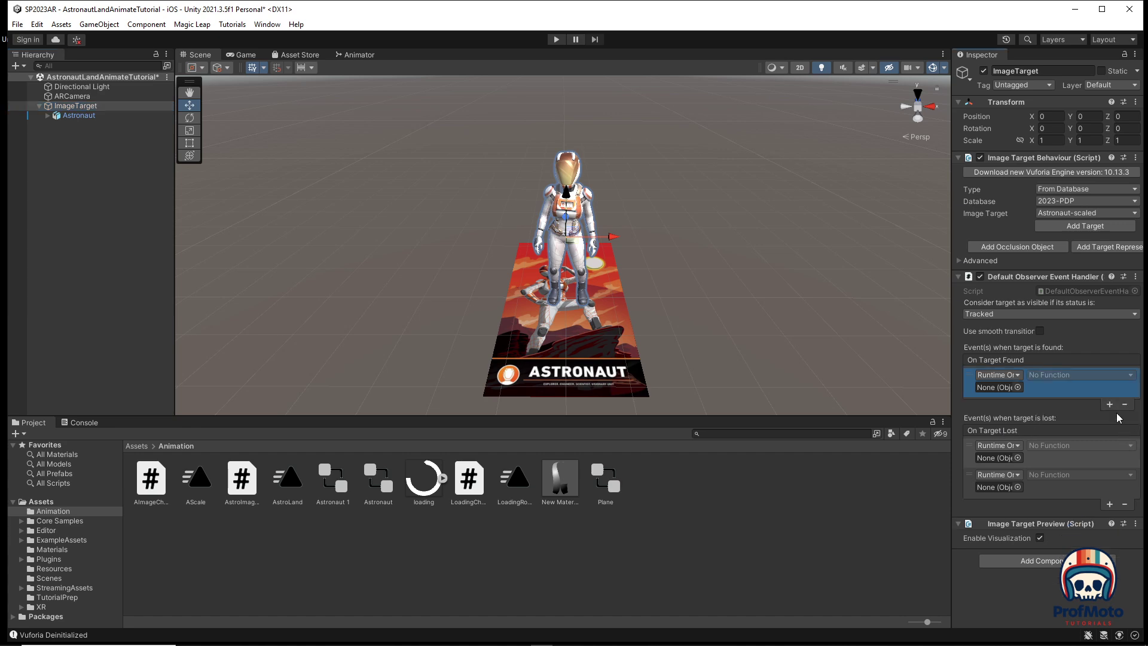
{"action": "left_click", "coordinate": [1126, 406]}
{"action": "left_click", "coordinate": [1125, 504]}
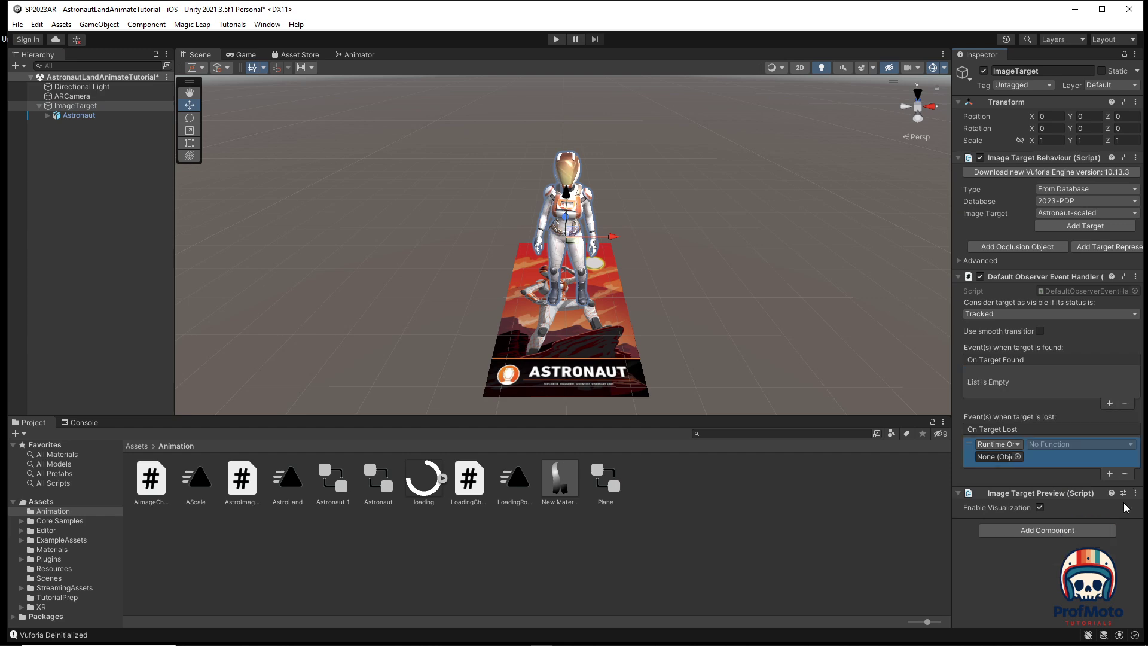
{"action": "left_click", "coordinate": [1125, 474]}
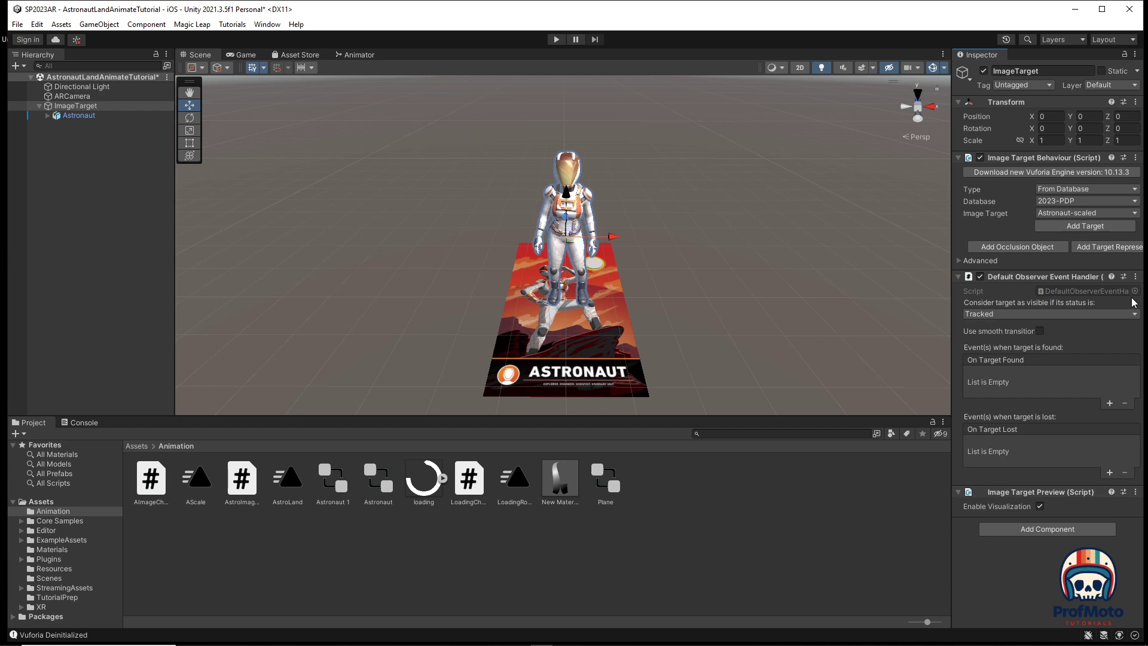
{"action": "left_click", "coordinate": [1098, 314]}
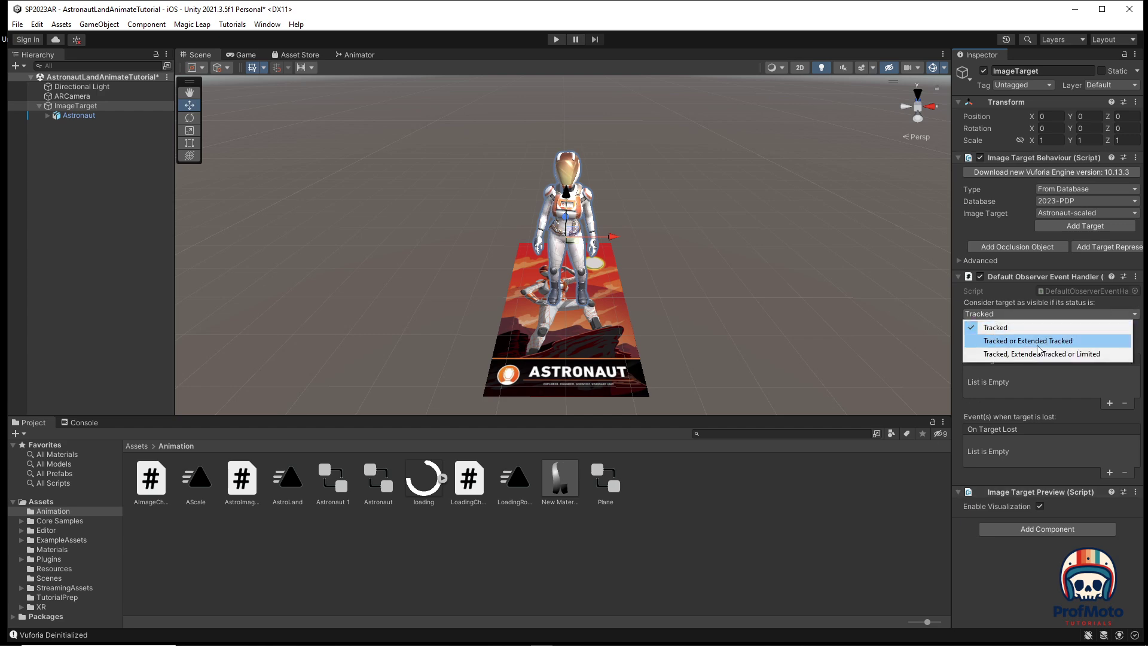
{"action": "left_click", "coordinate": [1016, 344]}
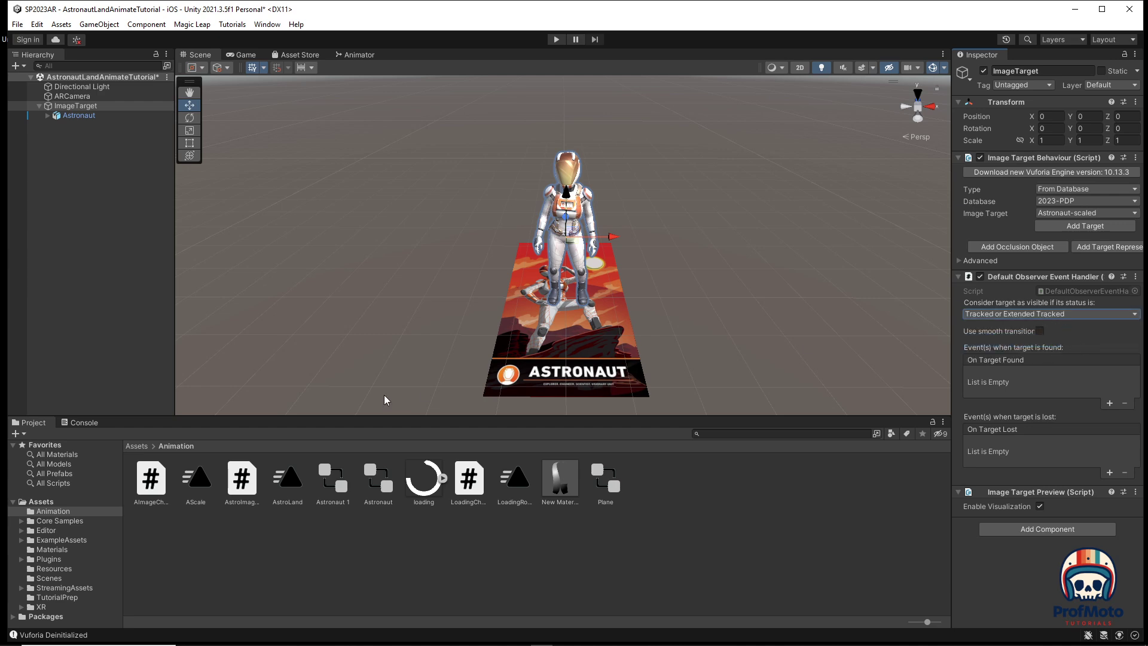
Step: Add an On Target Found event to the ImageTarget and assign the Astronaut object to it
{"action": "mouse_move", "coordinate": [70, 119]}
{"action": "left_mouse_down"}
{"action": "mouse_move", "coordinate": [80, 132]}
{"action": "mouse_move", "coordinate": [76, 106]}
{"action": "left_mouse_up"}
{"action": "left_click", "coordinate": [107, 106]}
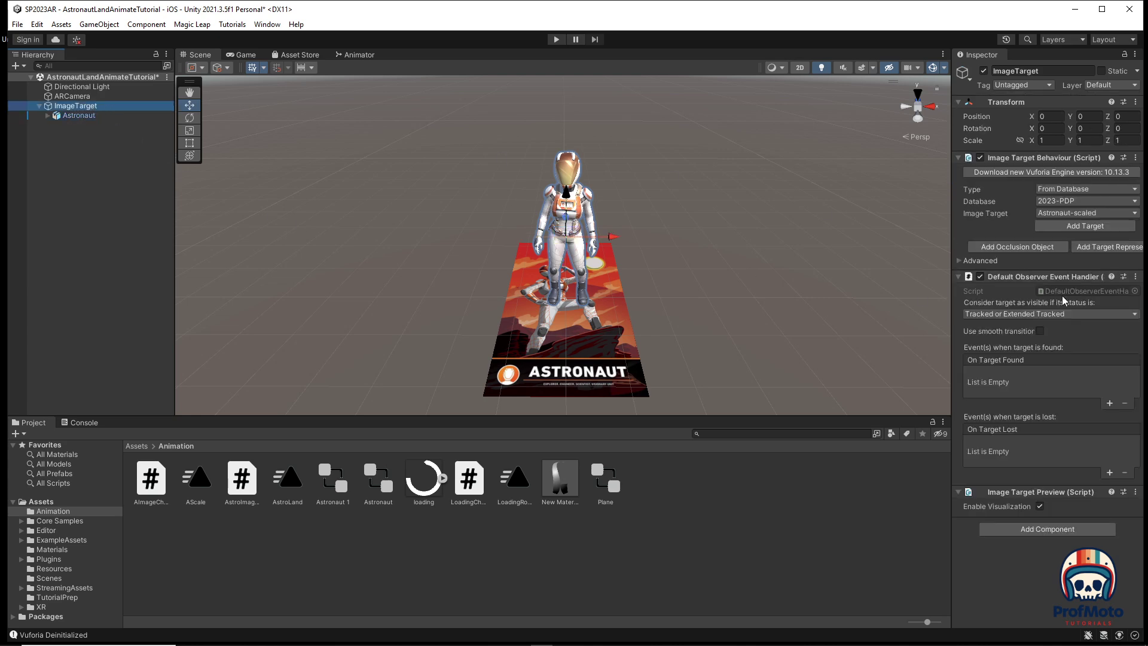
{"action": "left_click", "coordinate": [1110, 404]}
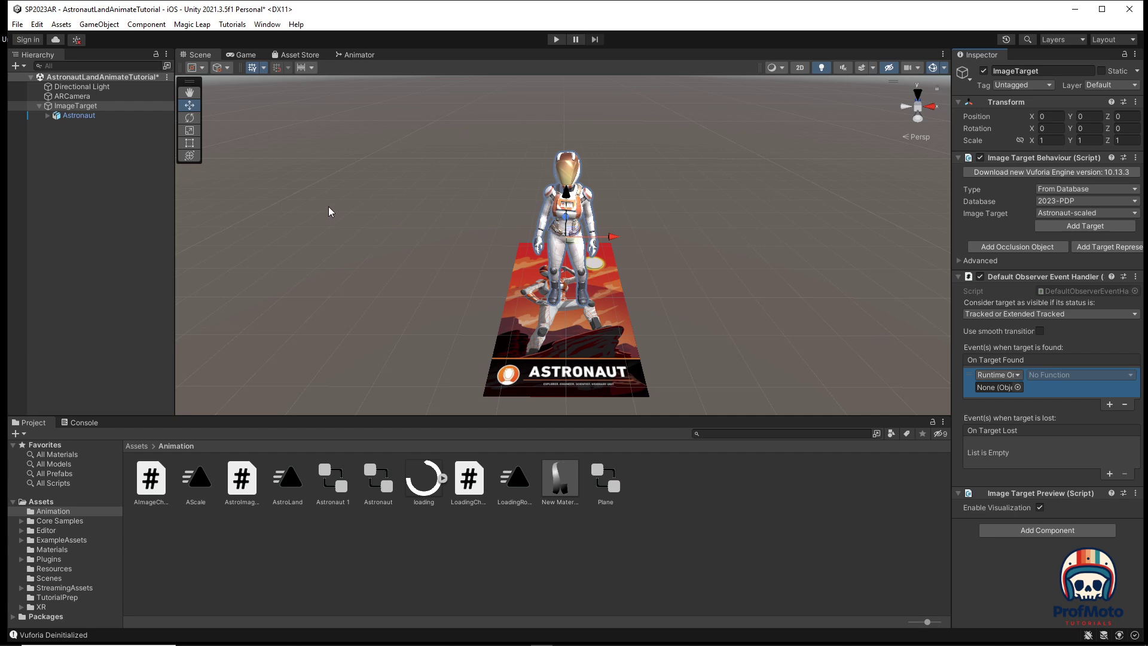
{"action": "left_click_drag", "start_coordinate": [68, 121], "coordinate": [991, 392]}
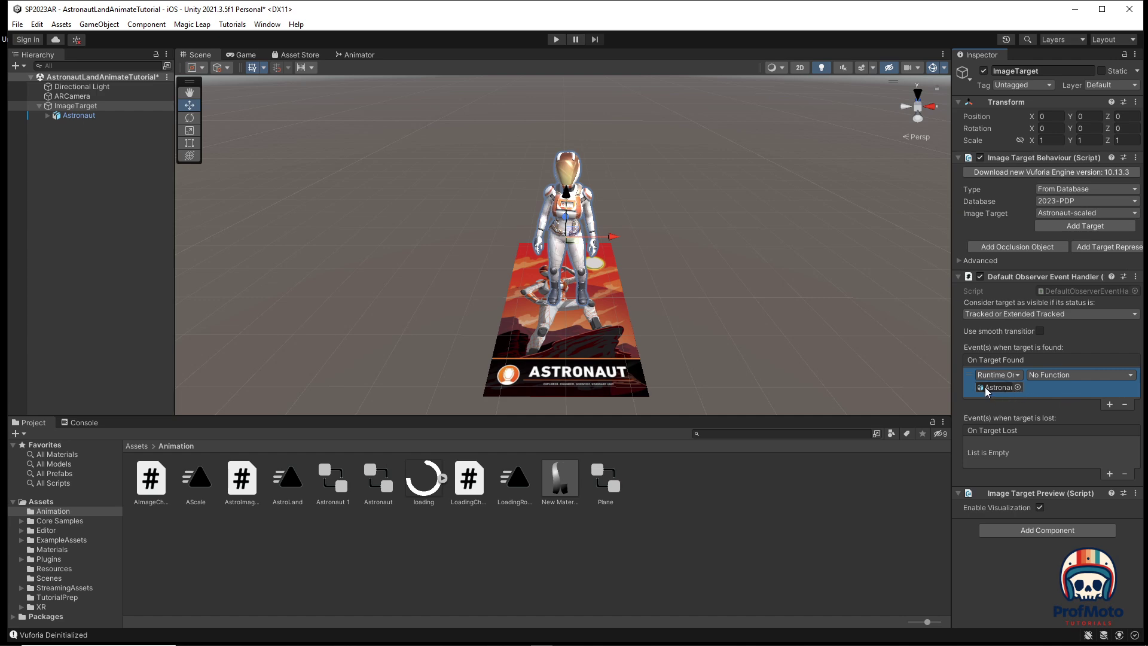
{"action": "left_click", "coordinate": [1075, 376]}
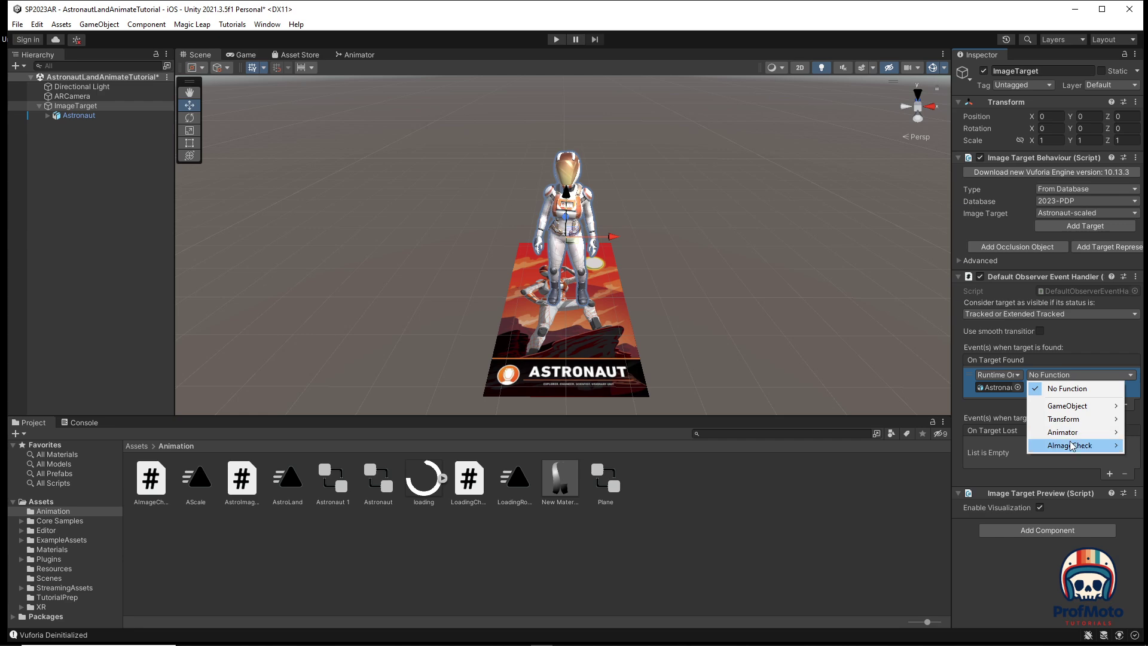
{"action": "mouse_move", "coordinate": [1071, 449]}
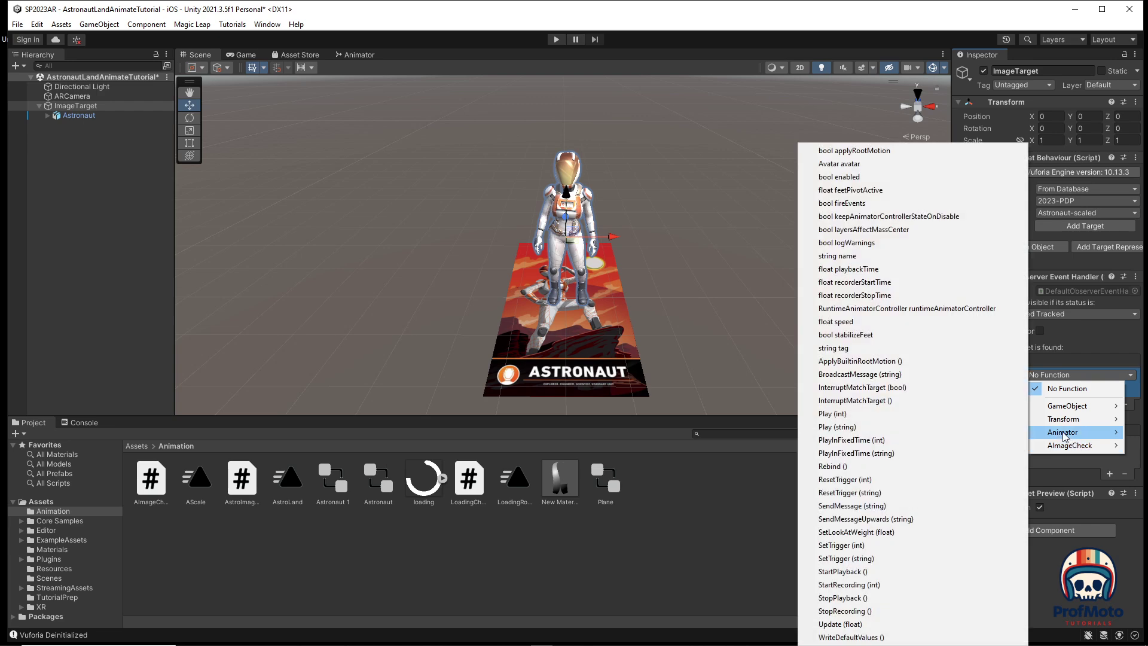
{"action": "key", "text": "Escape"}
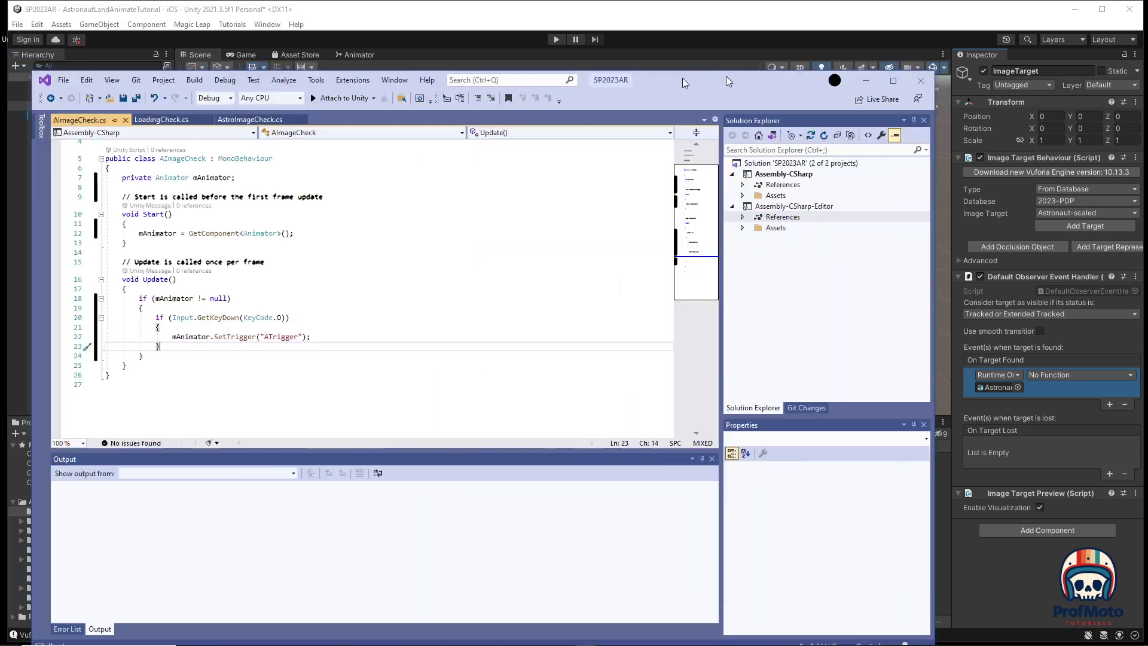
Step: Switch to AImageCheck.cs in Visual Studio and insert blank lines below the Update method, inside the class
{"action": "left_click_drag", "start_coordinate": [684, 63], "coordinate": [866, 44]}
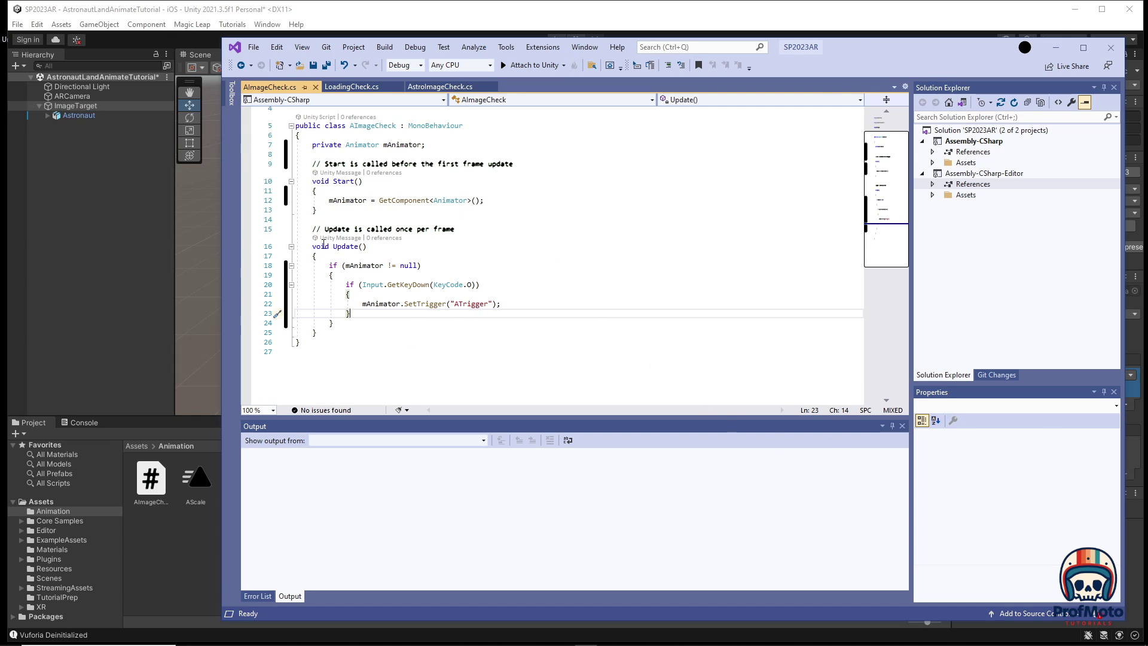
{"action": "key", "text": "Down"}
{"action": "key", "text": "Down"}
{"action": "key", "text": "Return"}
{"action": "key", "text": "Return"}
{"action": "key", "text": "Return"}
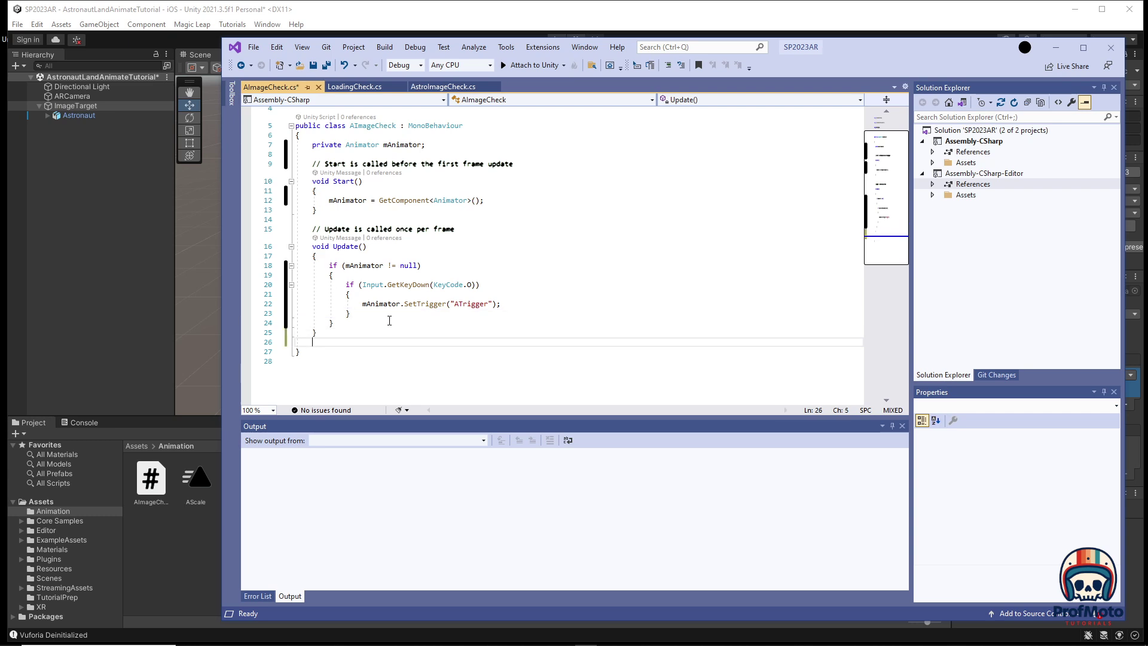
{"action": "key", "text": "Up"}
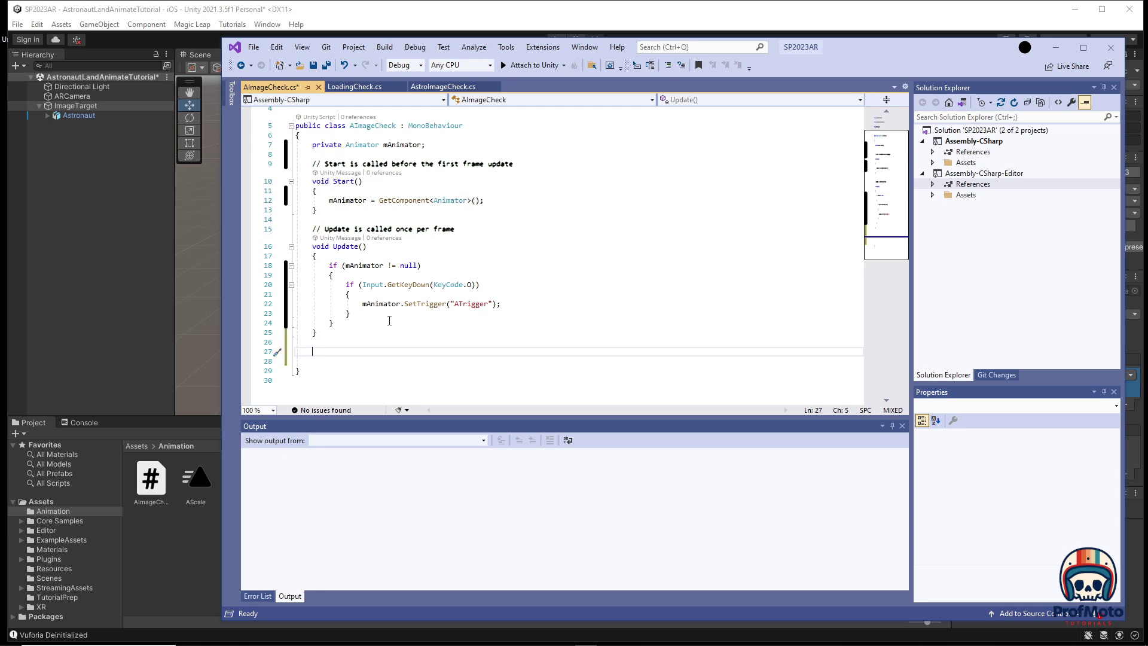
Step: Declare a public void ArriveScale() method with an empty braced body below Update
{"action": "type", "text": "public void"}
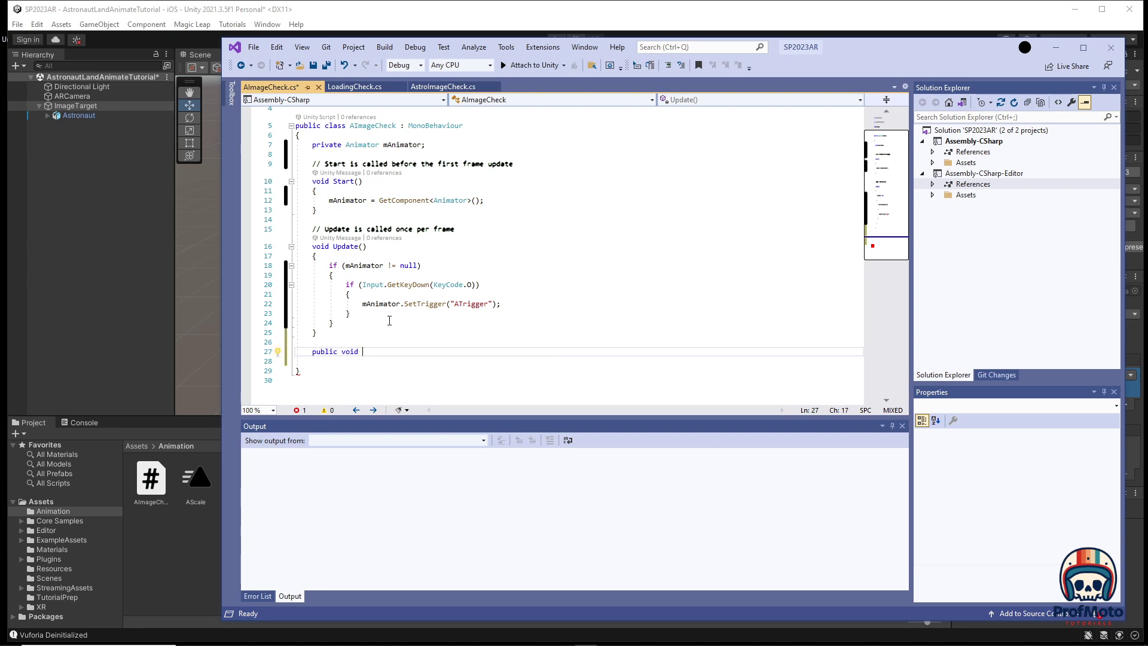
{"action": "type", "text": " S"}
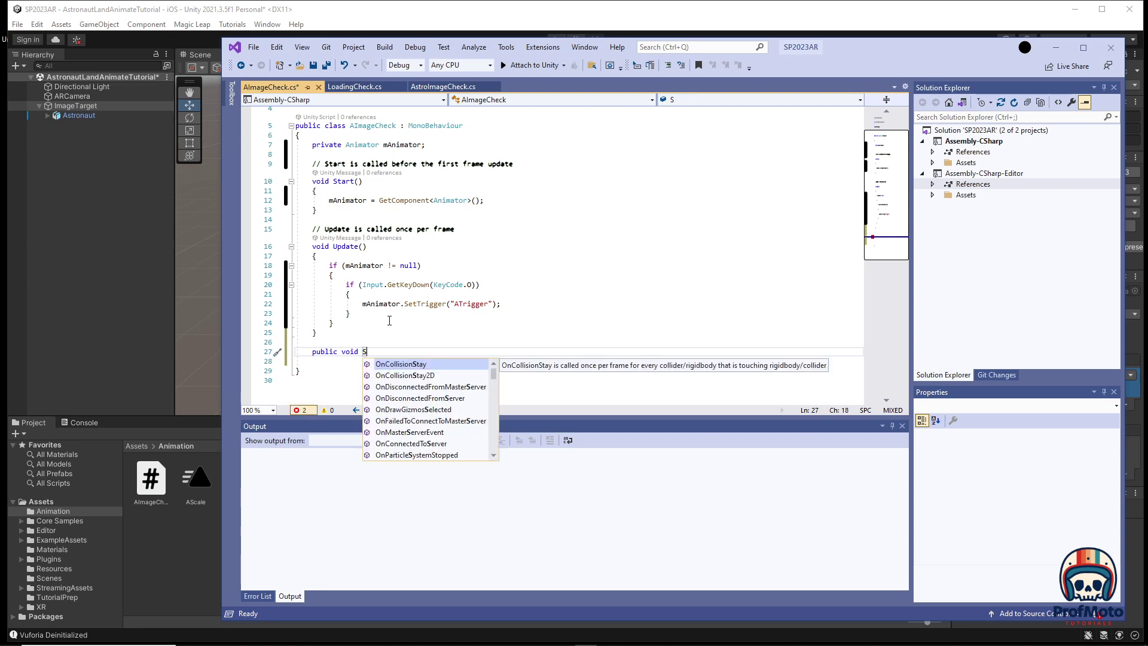
{"action": "key", "text": "BackSpace"}
{"action": "type", "text": "ArriveScale"}
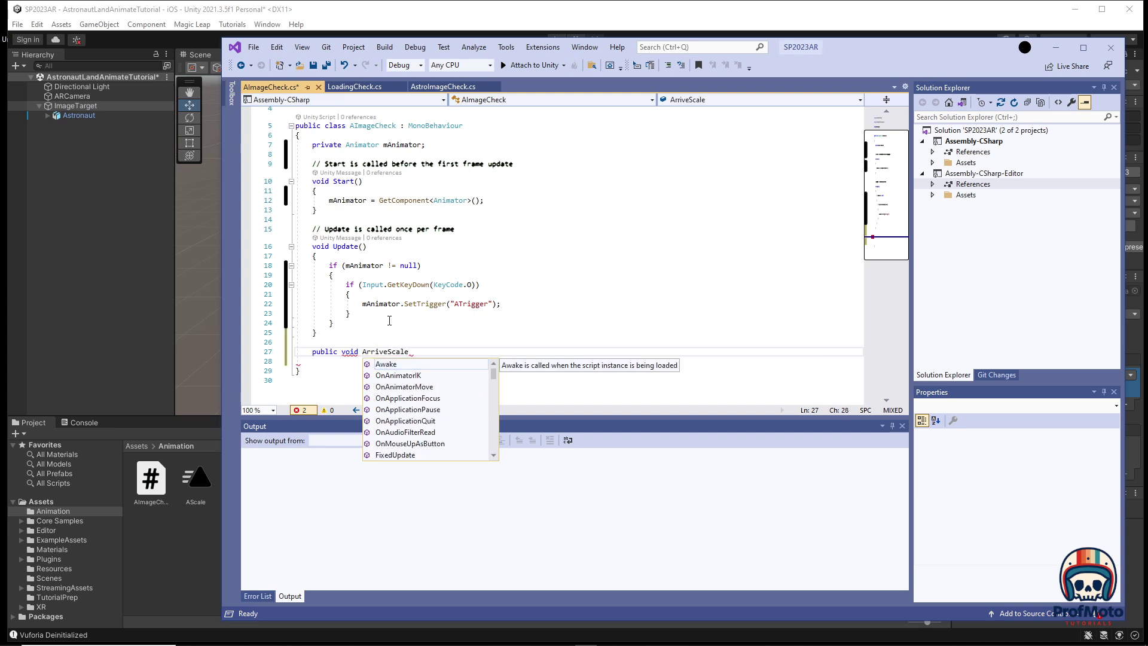
{"action": "key", "text": "Escape"}
{"action": "type", "text": "()"}
{"action": "key", "text": "Return"}
{"action": "type", "text": "{"}
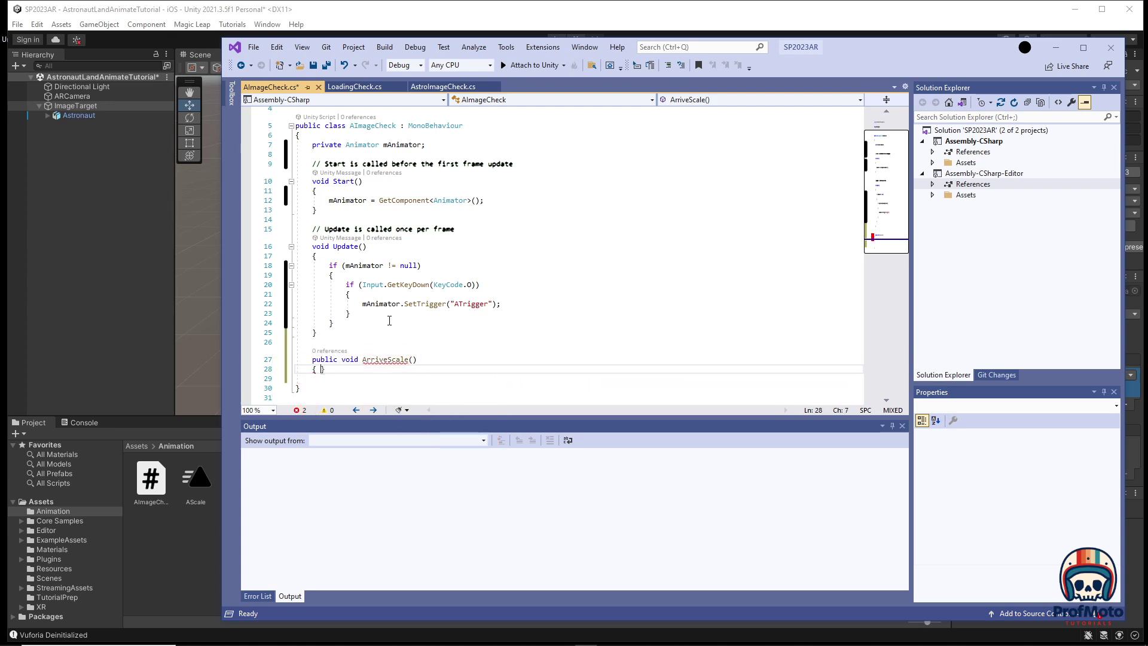
{"action": "key", "text": "Return"}
{"action": "key", "text": "Return"}
{"action": "key", "text": "Up"}
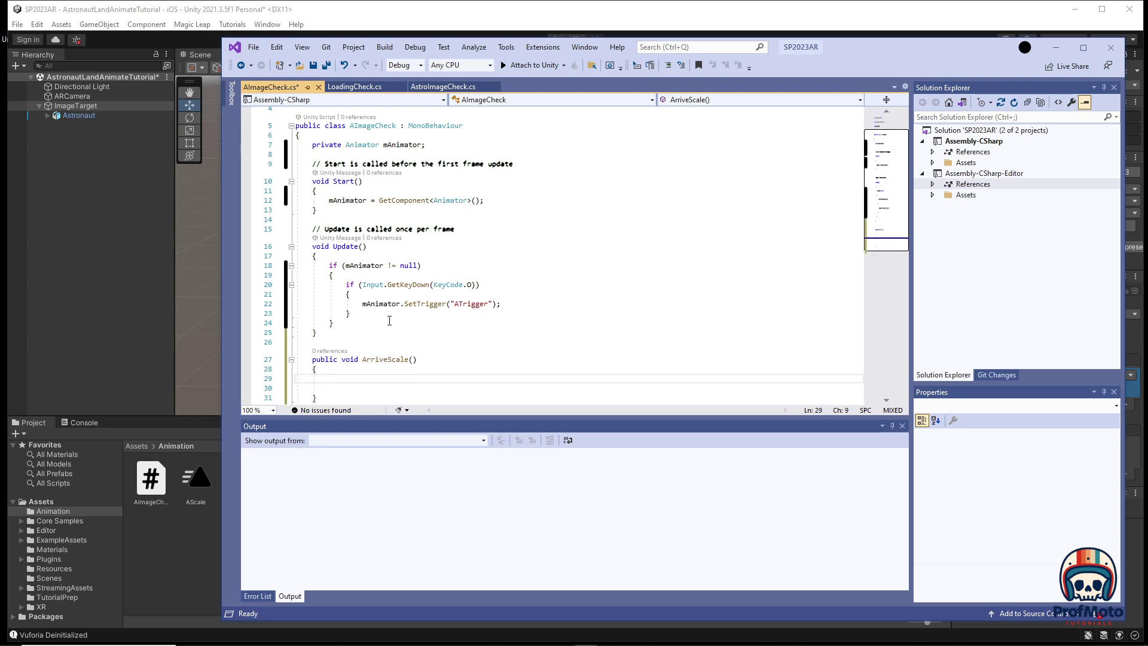
Step: Write the statement mAnimator.SetTrigger("ATrigger"); in the body of ArriveScale
{"action": "type", "text": "mA"}
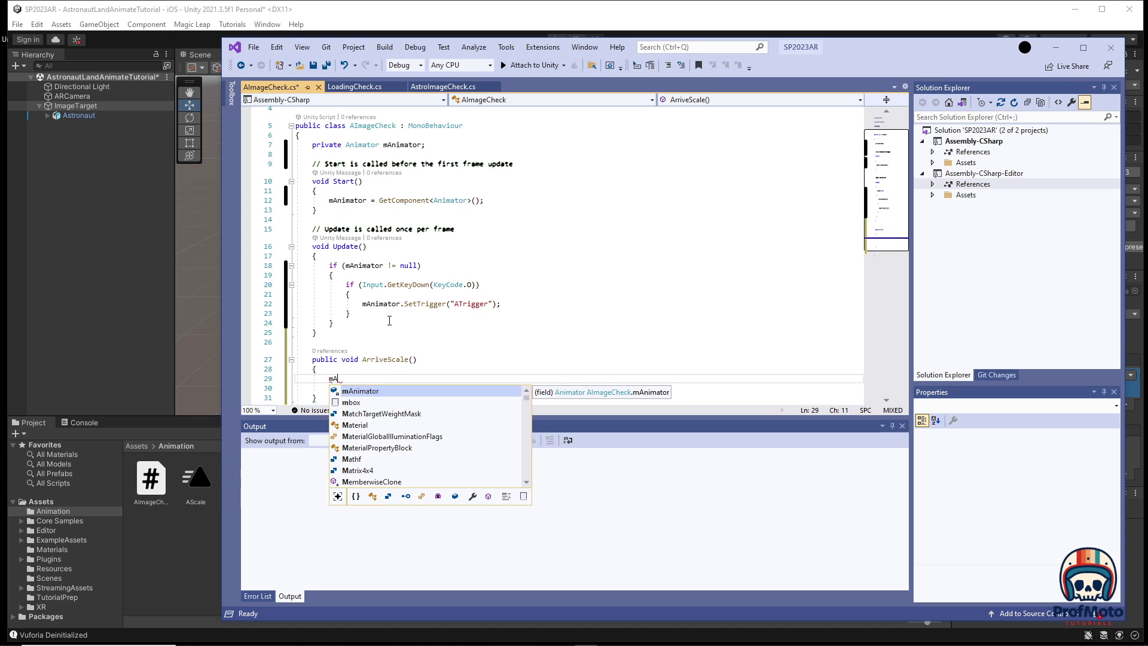
{"action": "type", "text": "nimator"}
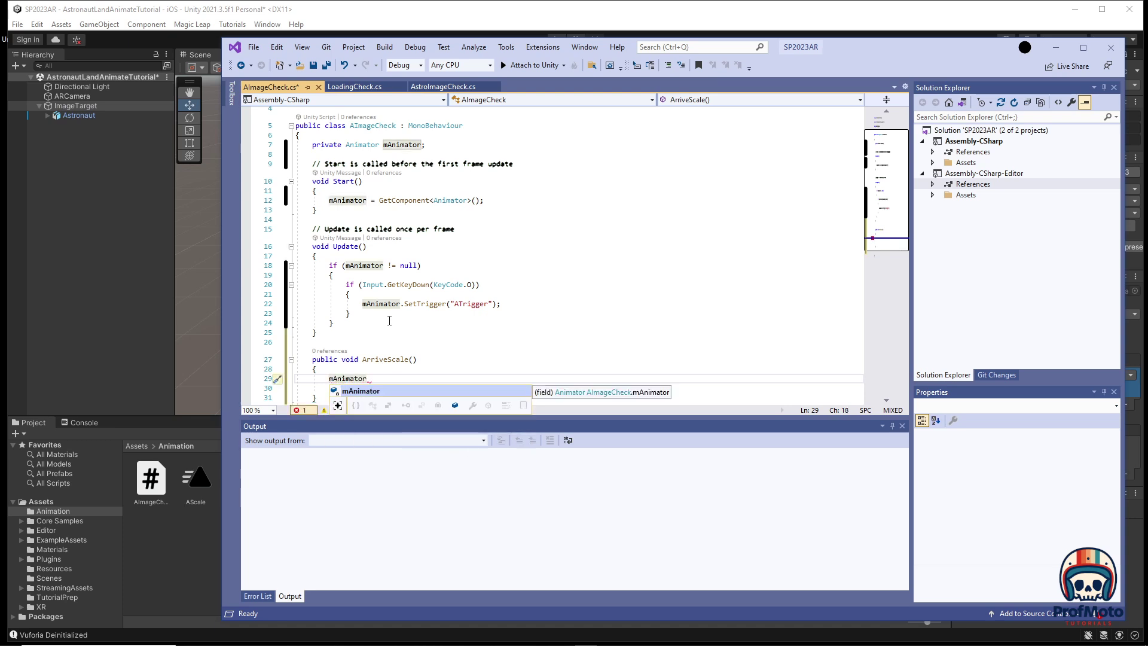
{"action": "type", "text": ".S"}
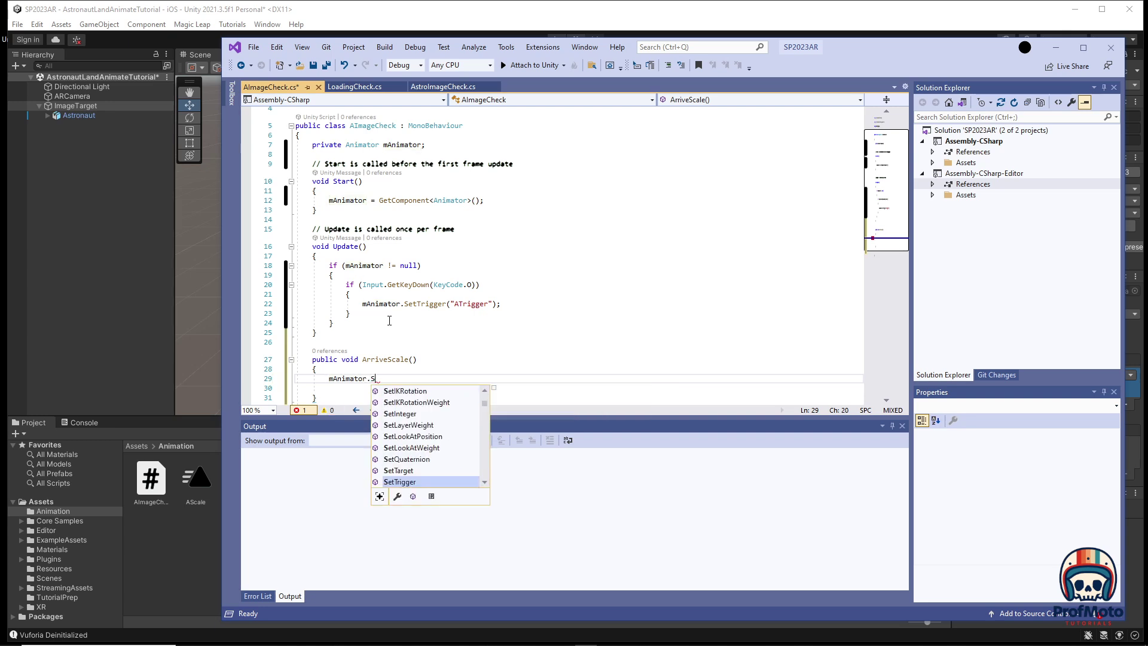
{"action": "type", "text": "etTr"}
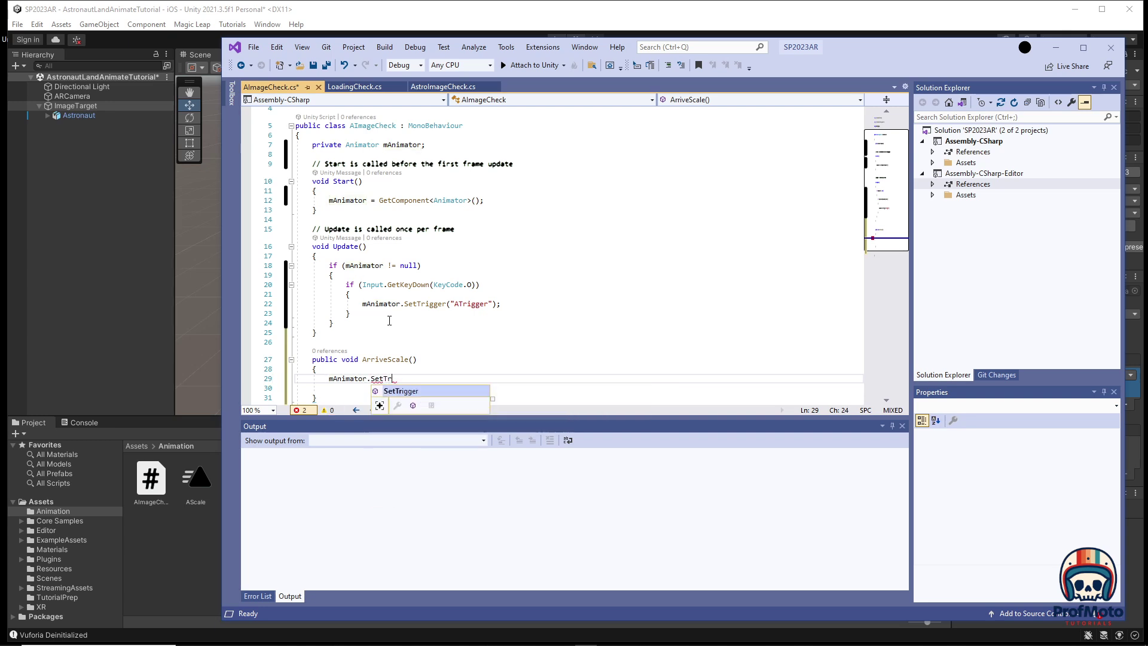
{"action": "type", "text": "igger("}
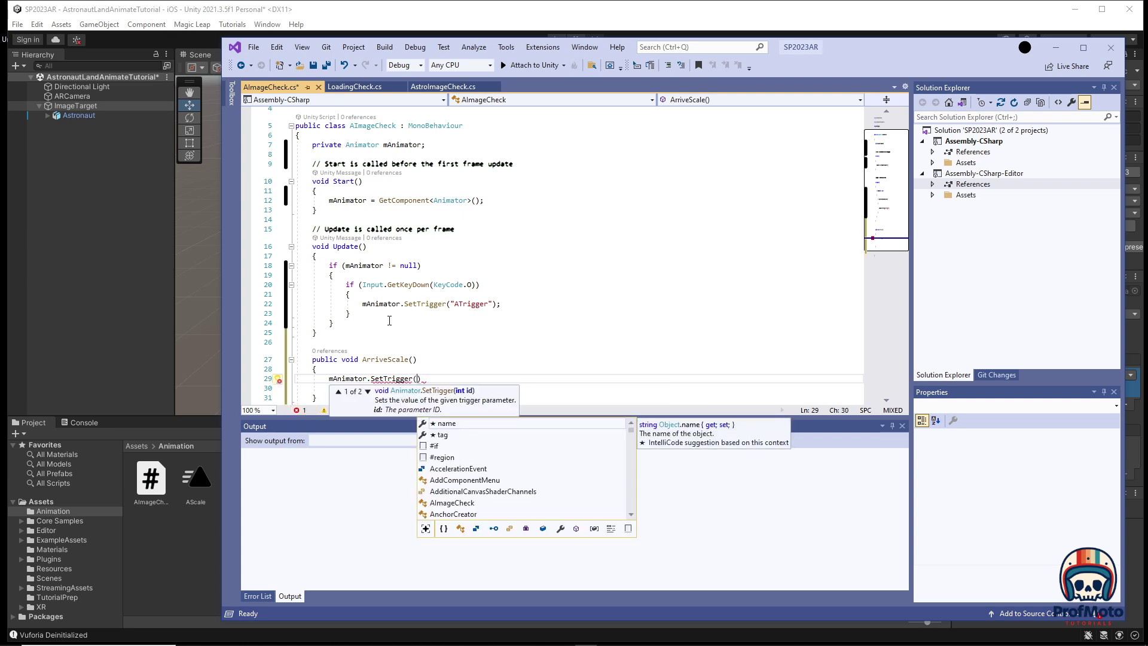
{"action": "type", "text": "\""}
{"action": "type", "text": "ATrigg"}
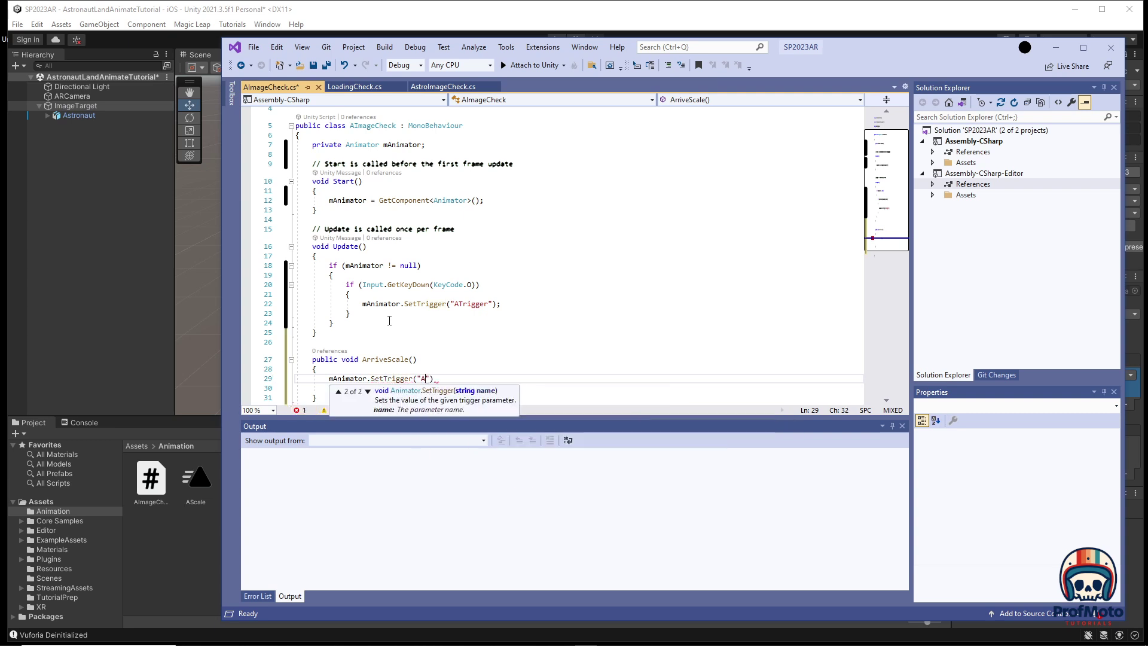
{"action": "type", "text": "er\");"}
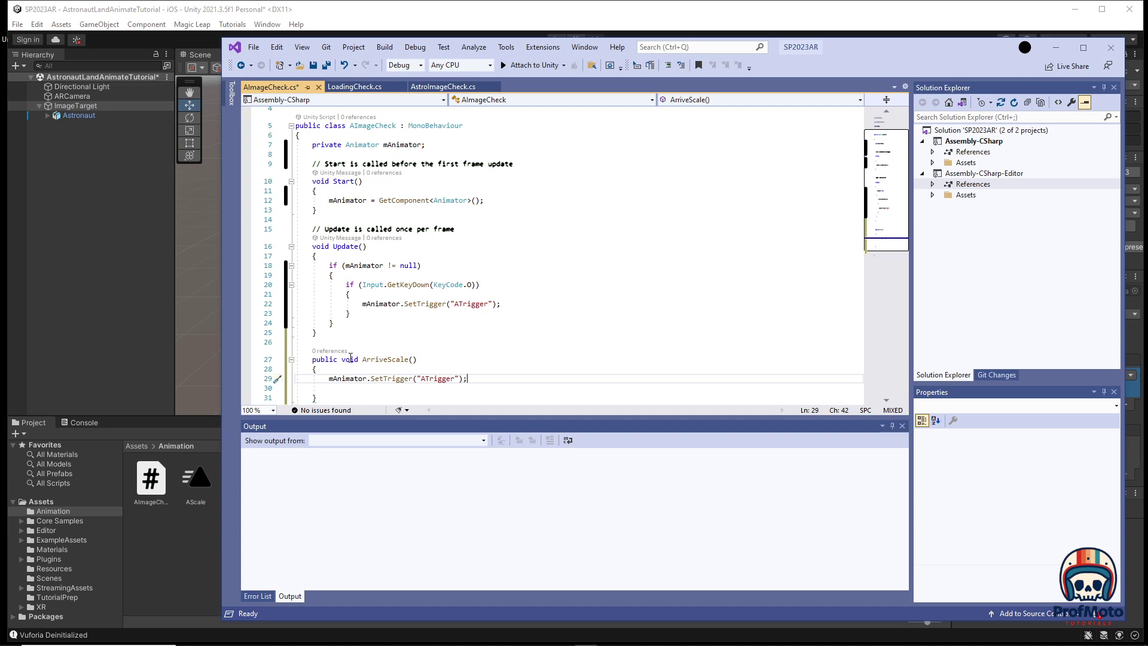
Step: Review the new ArriveScale code against the key check in Update, save all open scripts and return to Unity
{"action": "left_click_drag", "start_coordinate": [312, 359], "coordinate": [399, 361]}
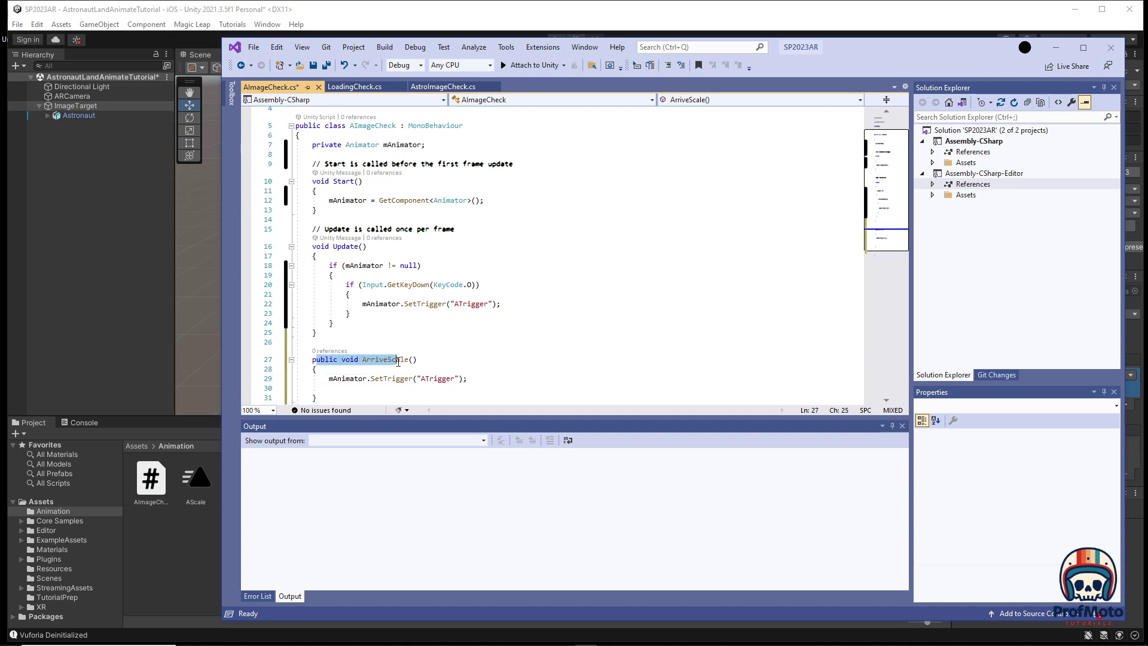
{"action": "left_click_drag", "start_coordinate": [346, 284], "coordinate": [484, 285]}
{"action": "left_click_drag", "start_coordinate": [329, 379], "coordinate": [467, 378]}
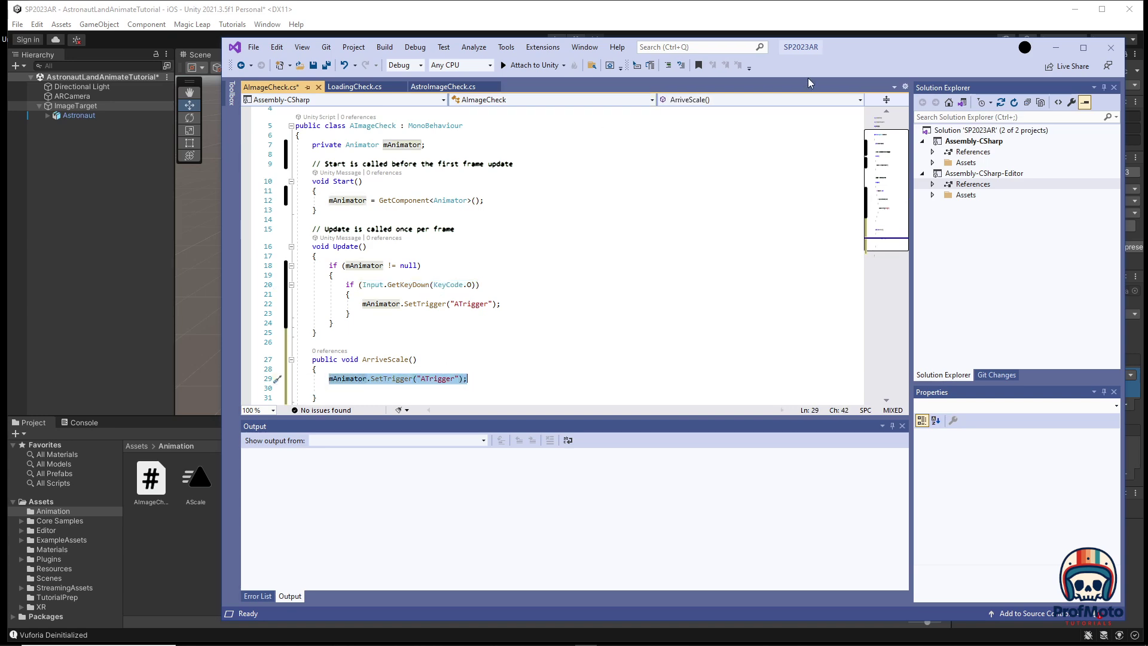
{"action": "left_click_drag", "start_coordinate": [880, 48], "coordinate": [773, 68]}
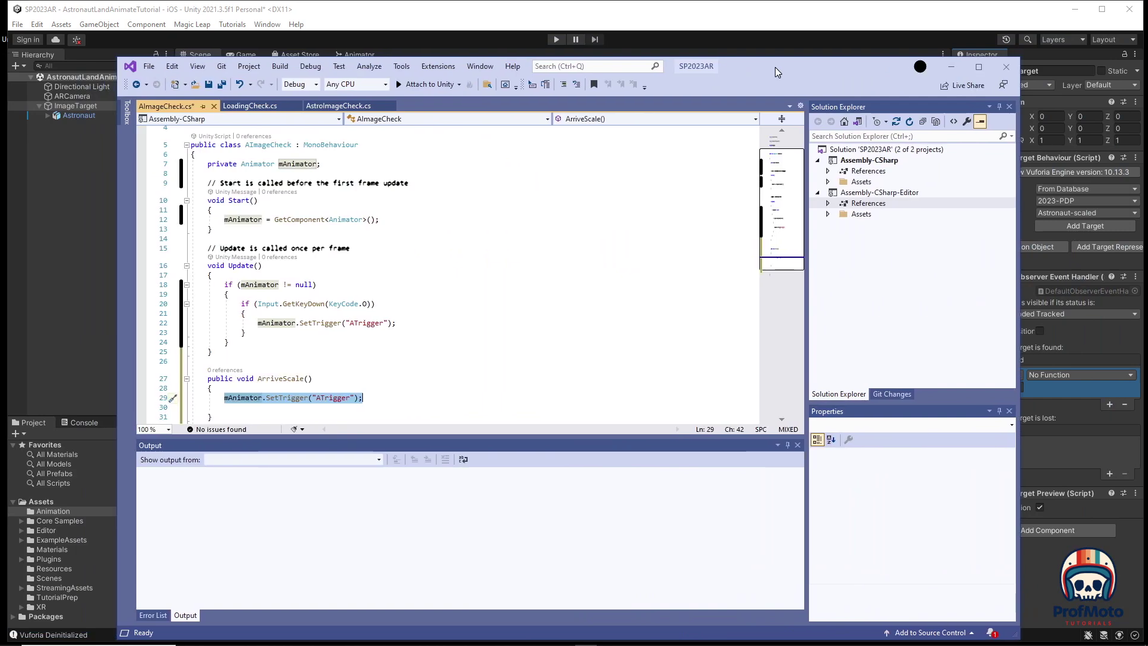
{"action": "left_click", "coordinate": [147, 66]}
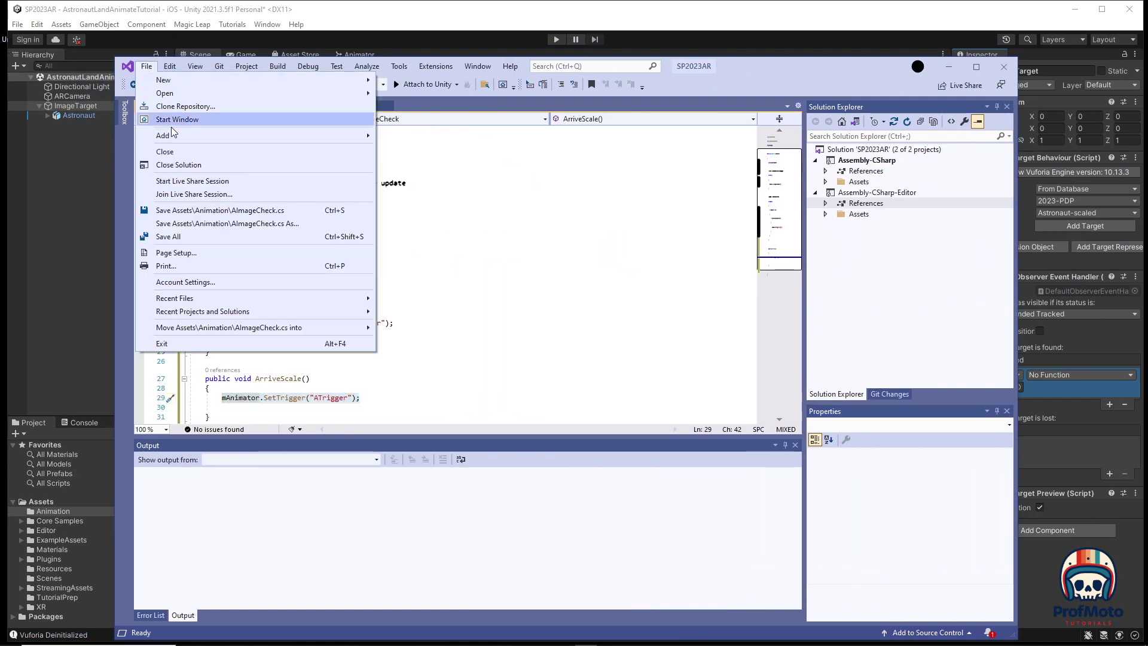
{"action": "left_click", "coordinate": [168, 236]}
{"action": "left_click_drag", "start_coordinate": [751, 65], "coordinate": [339, 80]}
{"action": "left_click", "coordinate": [537, 83]}
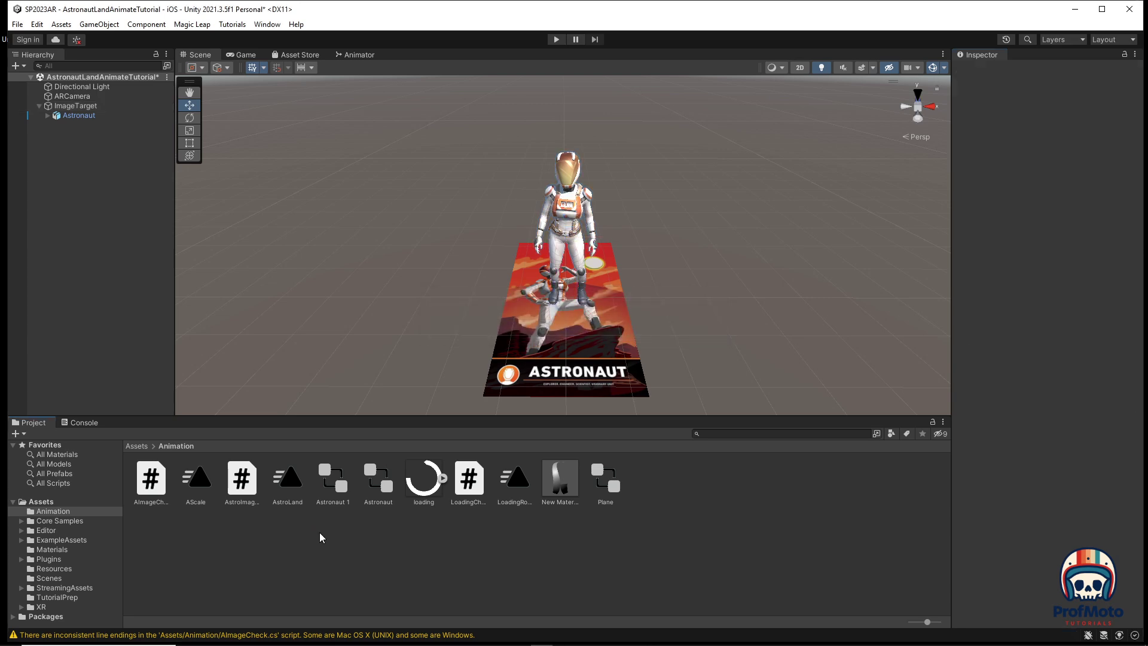
Step: Set the ImageTarget's On Target Found event to call the Astronaut's AImageCheck ArriveScale() function
{"action": "left_click", "coordinate": [74, 107]}
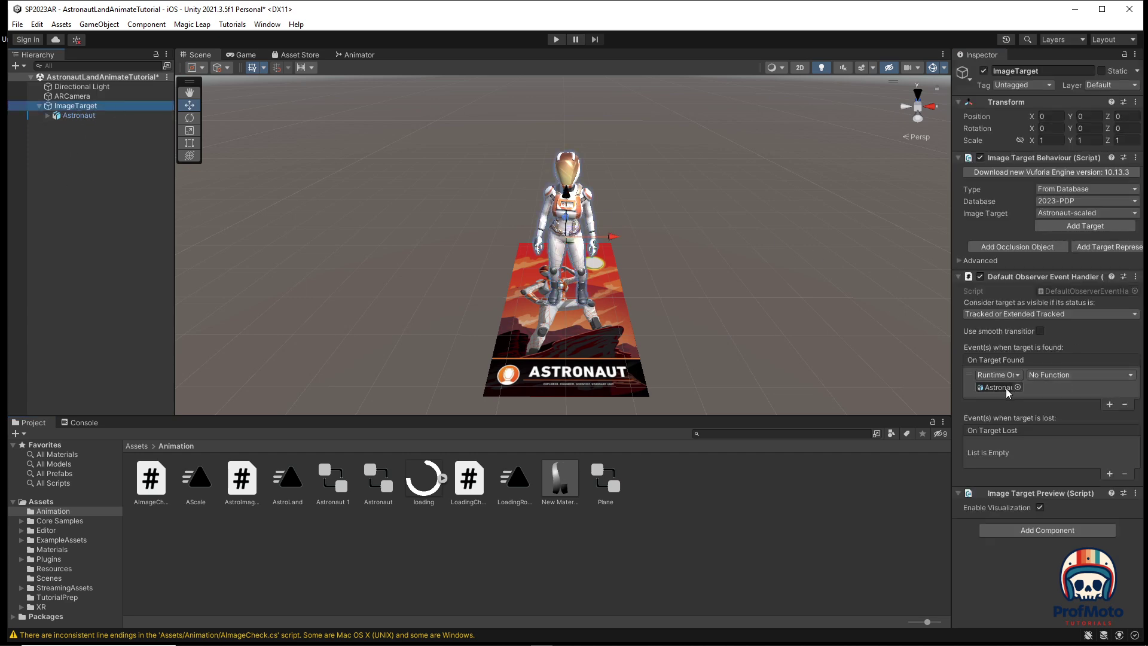
{"action": "left_click", "coordinate": [1075, 376]}
{"action": "mouse_move", "coordinate": [1071, 448]}
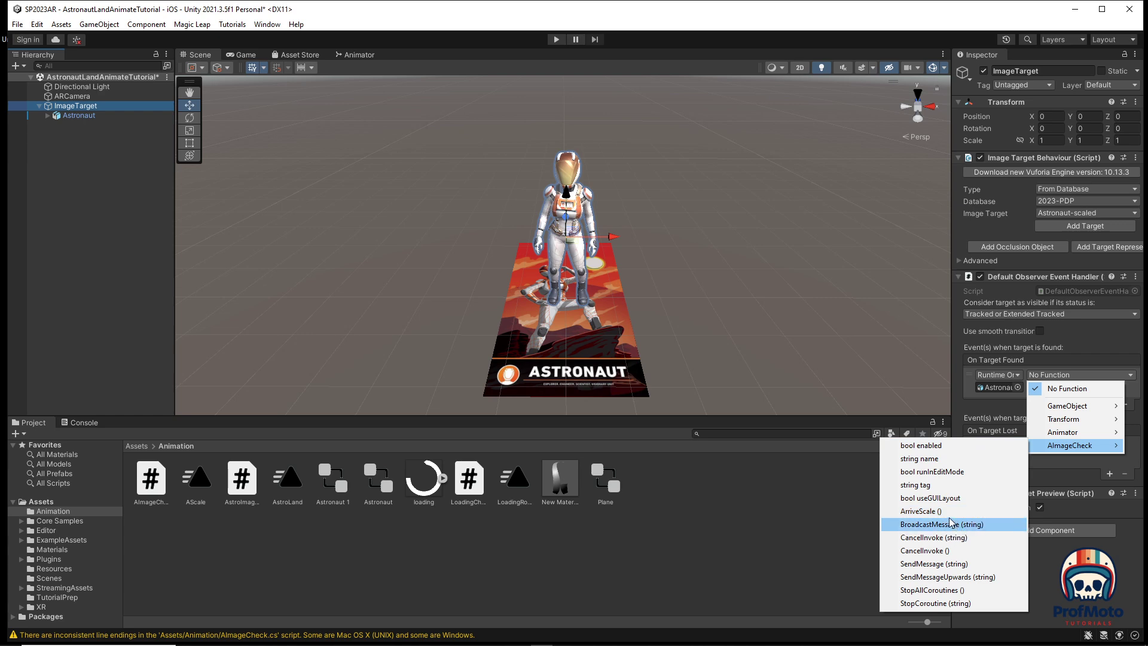
{"action": "left_click", "coordinate": [930, 513]}
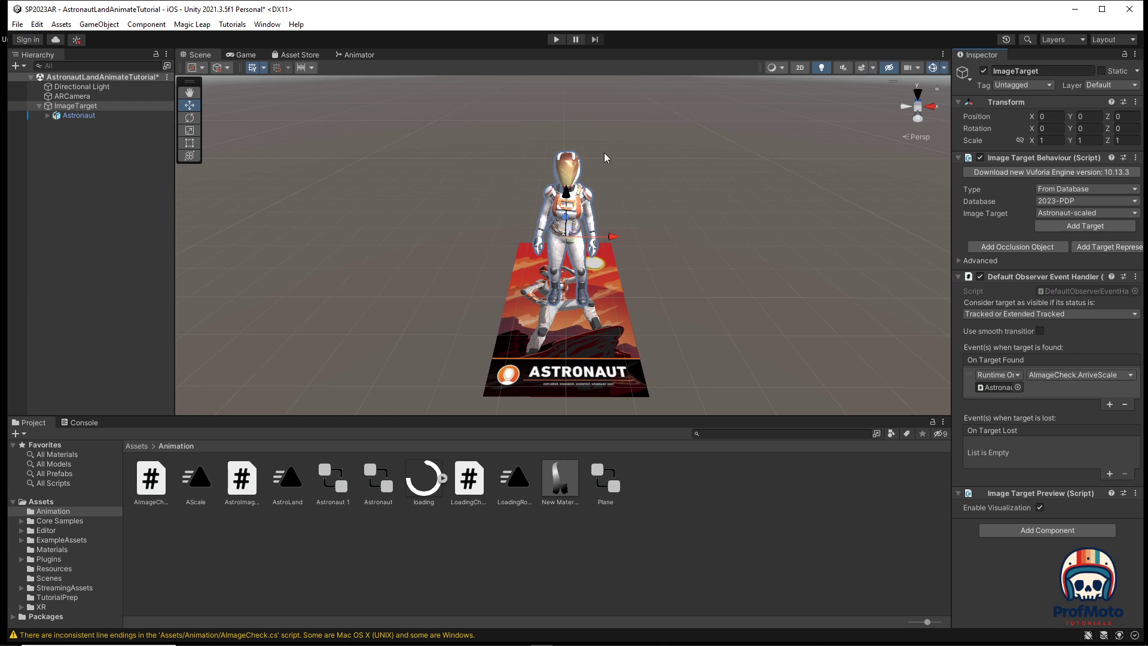
Step: Test the astronaut's target-found animation by running the scene in Play mode twice, stopping it after each run
{"action": "left_click", "coordinate": [556, 39]}
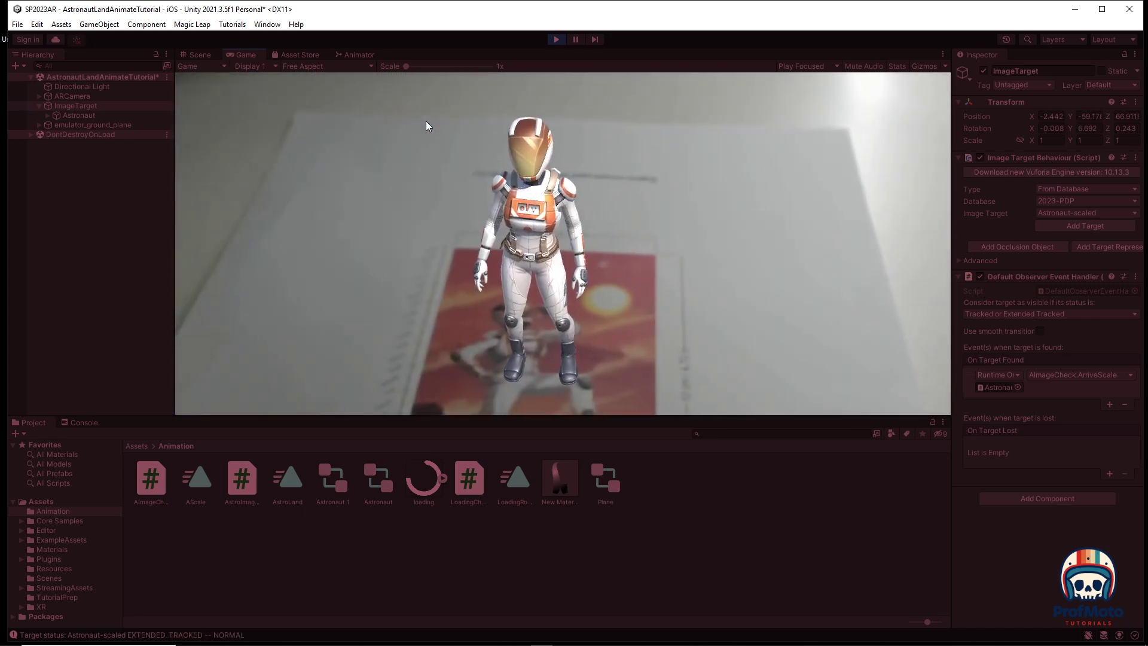
{"action": "left_click", "coordinate": [555, 38]}
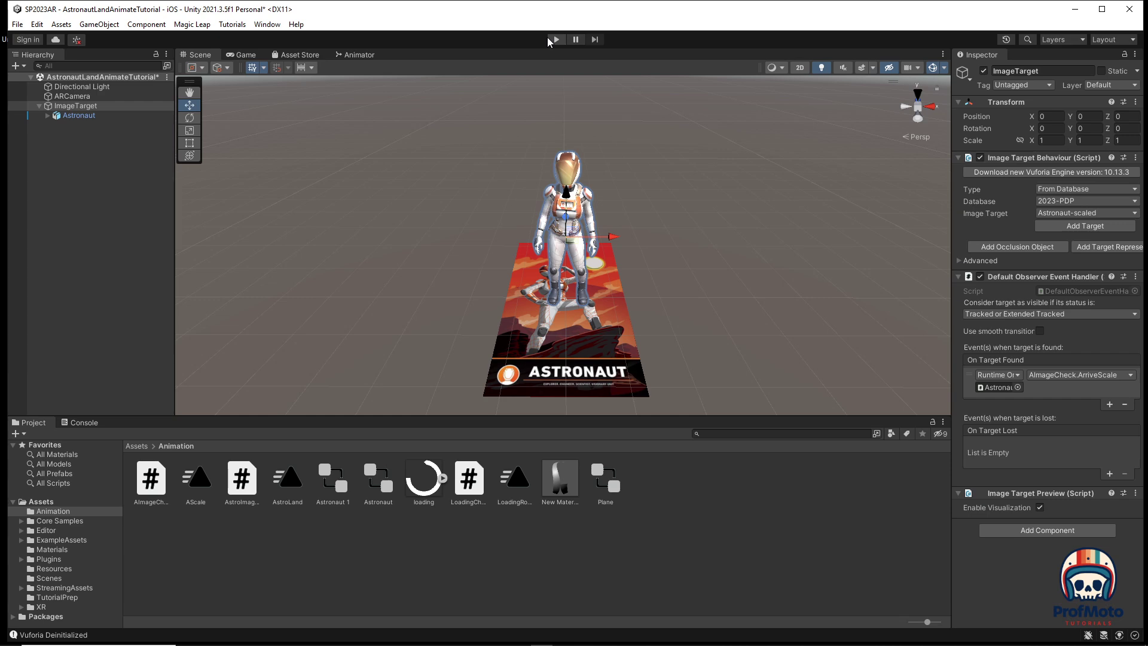
{"action": "left_click", "coordinate": [548, 39]}
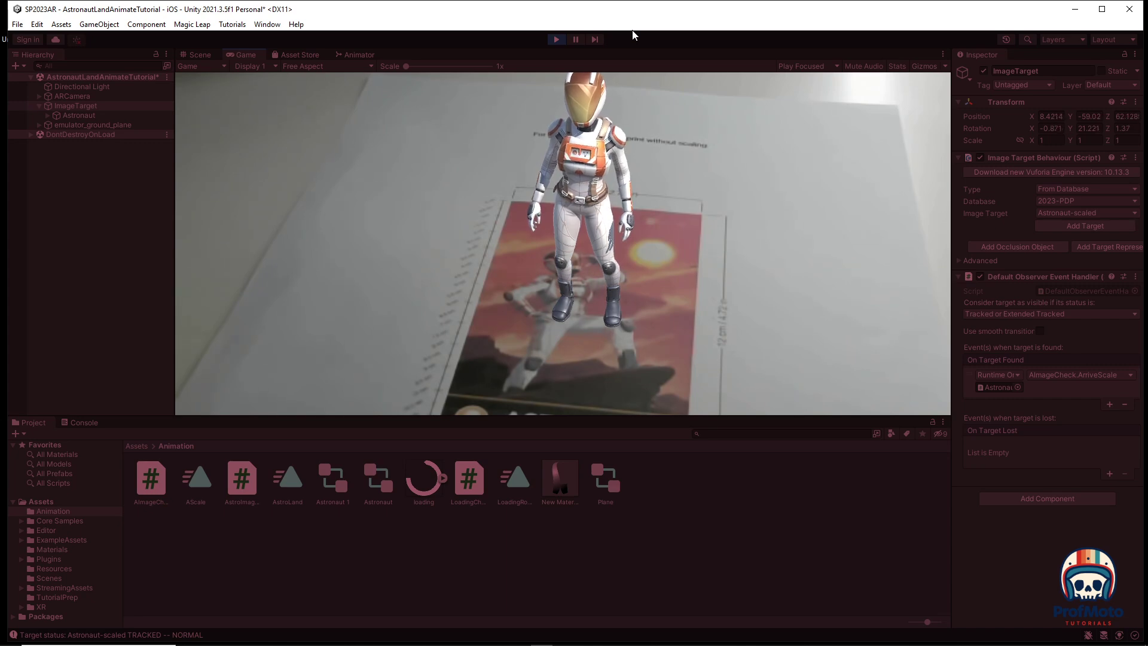
{"action": "left_click", "coordinate": [557, 40]}
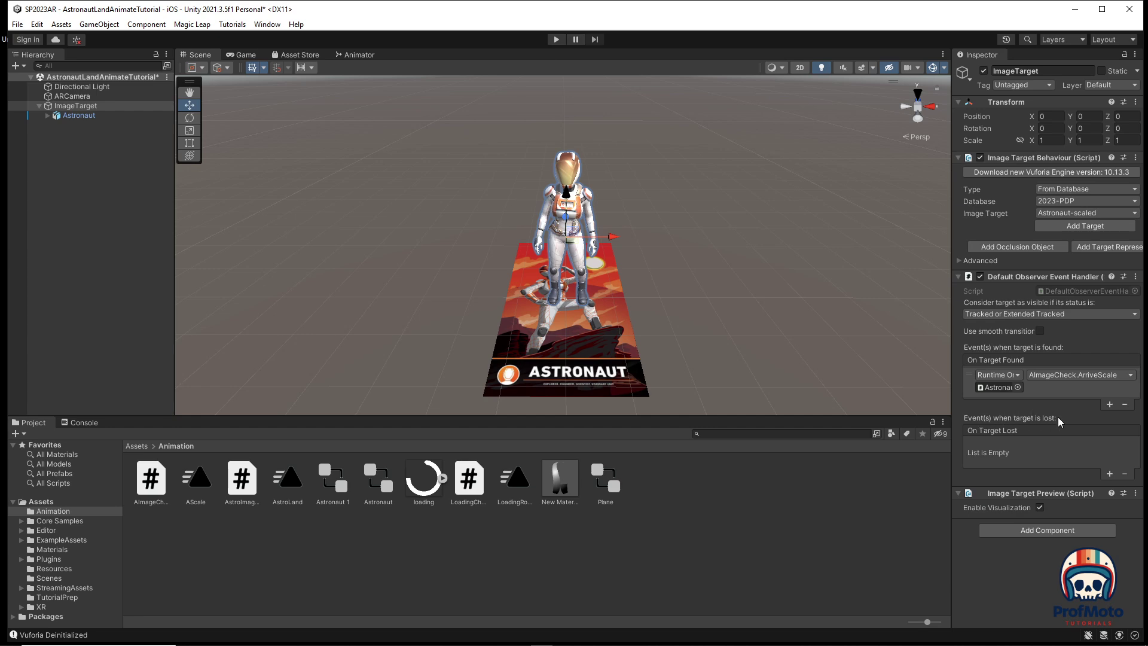
Step: Duplicate the AScale state in the Astronaut 1 animator controller and place the copy beside Any State
{"action": "left_click", "coordinate": [358, 56]}
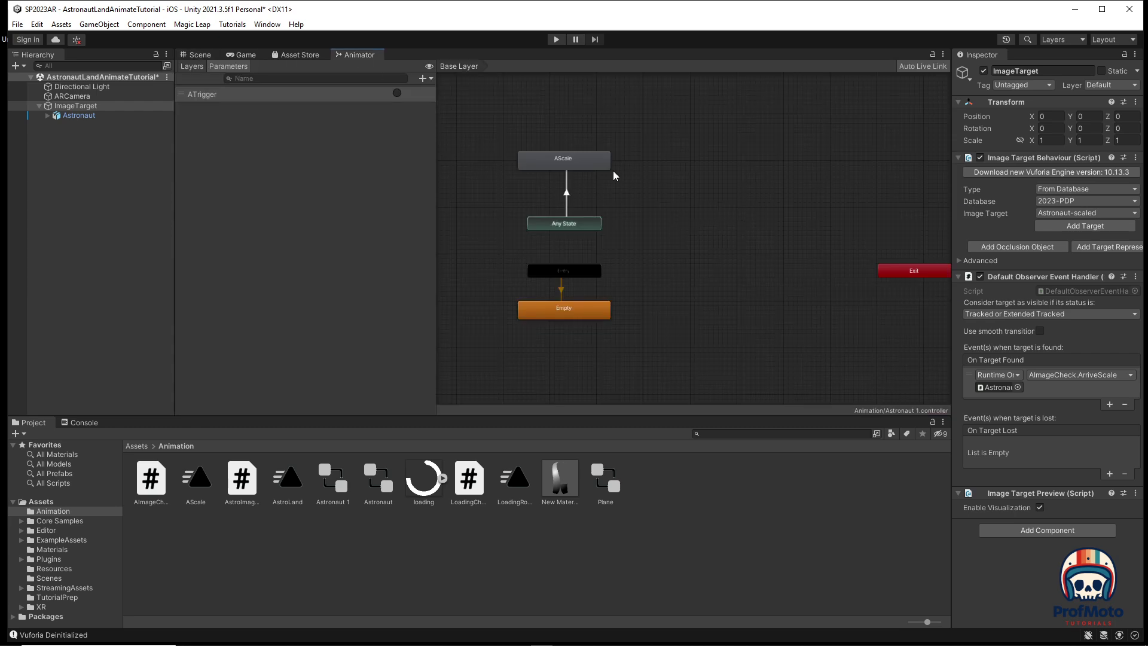
{"action": "left_click", "coordinate": [590, 163]}
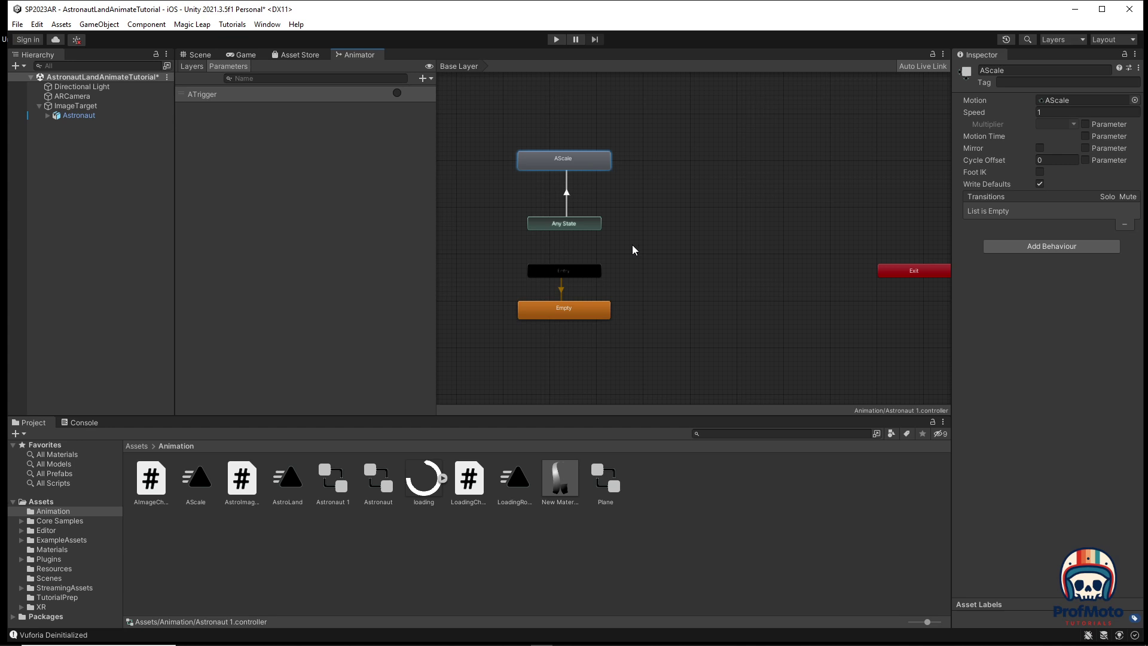
{"action": "right_click", "coordinate": [574, 161]}
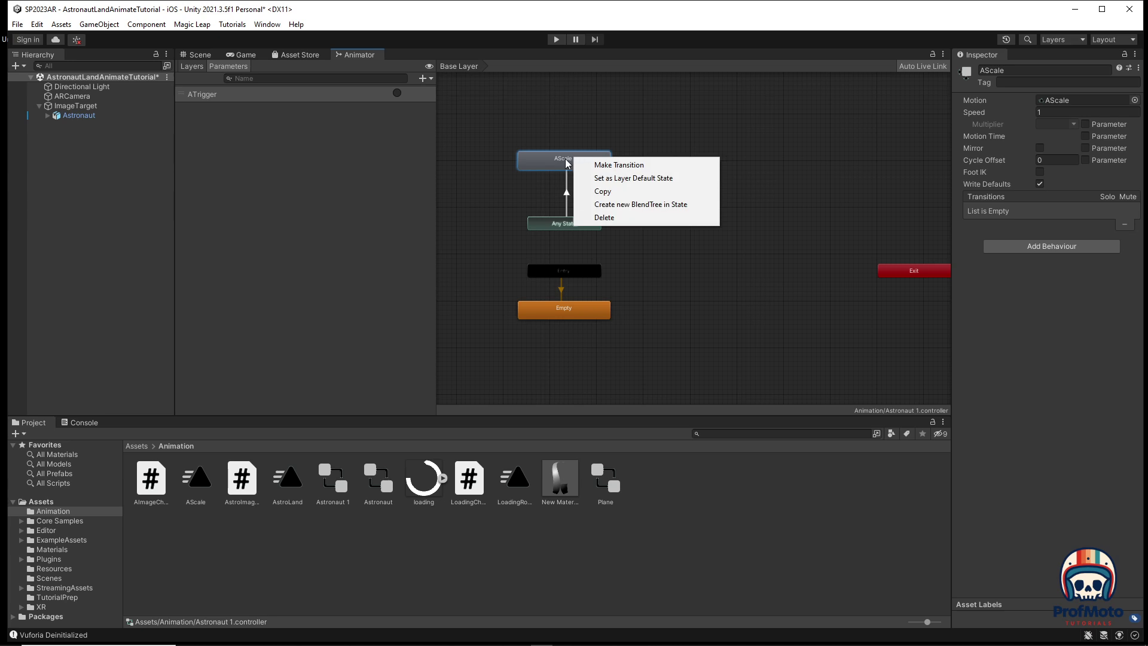
{"action": "left_click", "coordinate": [616, 192]}
{"action": "right_click", "coordinate": [663, 196]}
{"action": "left_click", "coordinate": [697, 228]}
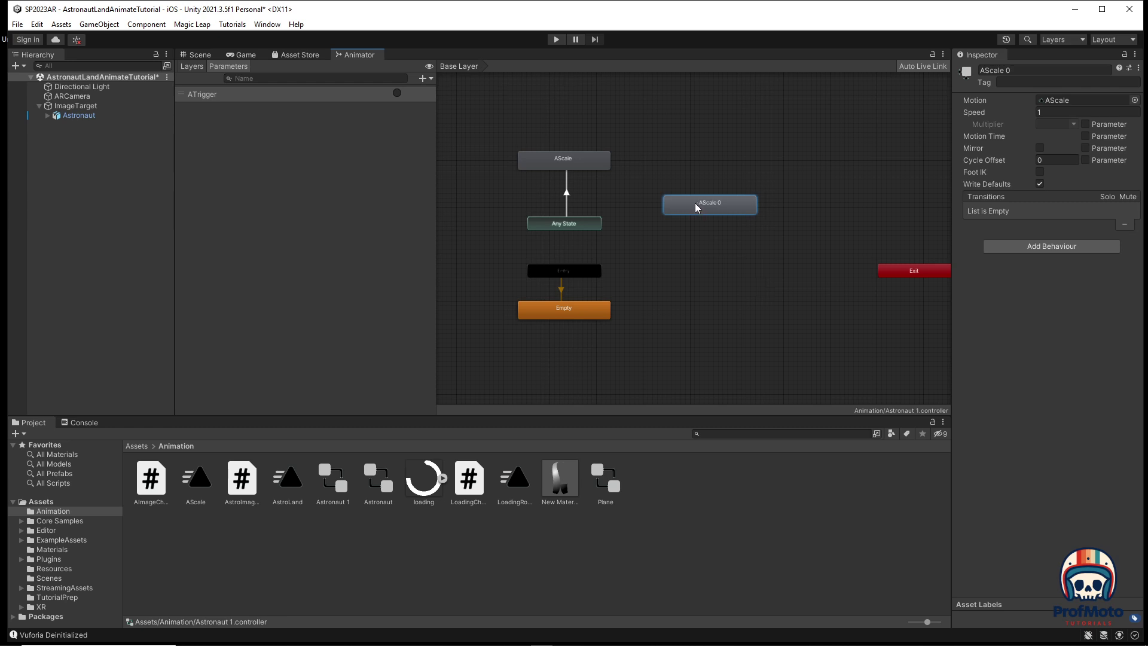
{"action": "left_click_drag", "start_coordinate": [699, 207], "coordinate": [670, 222]}
Step: Rename the duplicated state AScaleDown and set its speed to -1
{"action": "double_click", "coordinate": [1008, 70]}
{"action": "type", "text": "Down"}
{"action": "key", "text": "Return"}
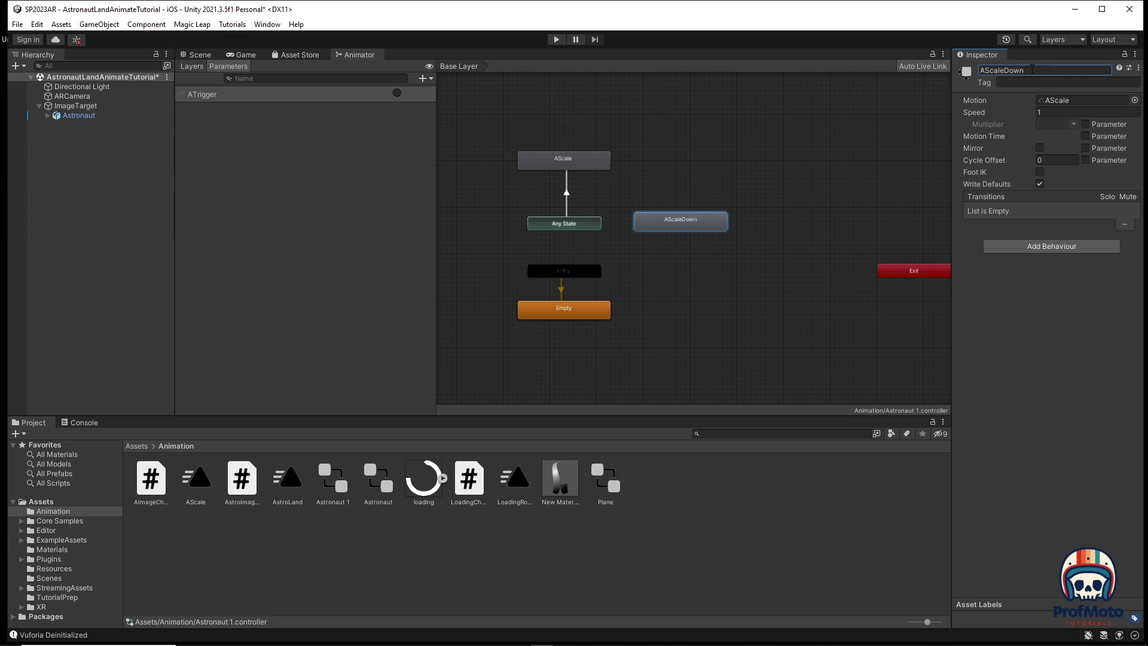
{"action": "left_click", "coordinate": [1041, 112]}
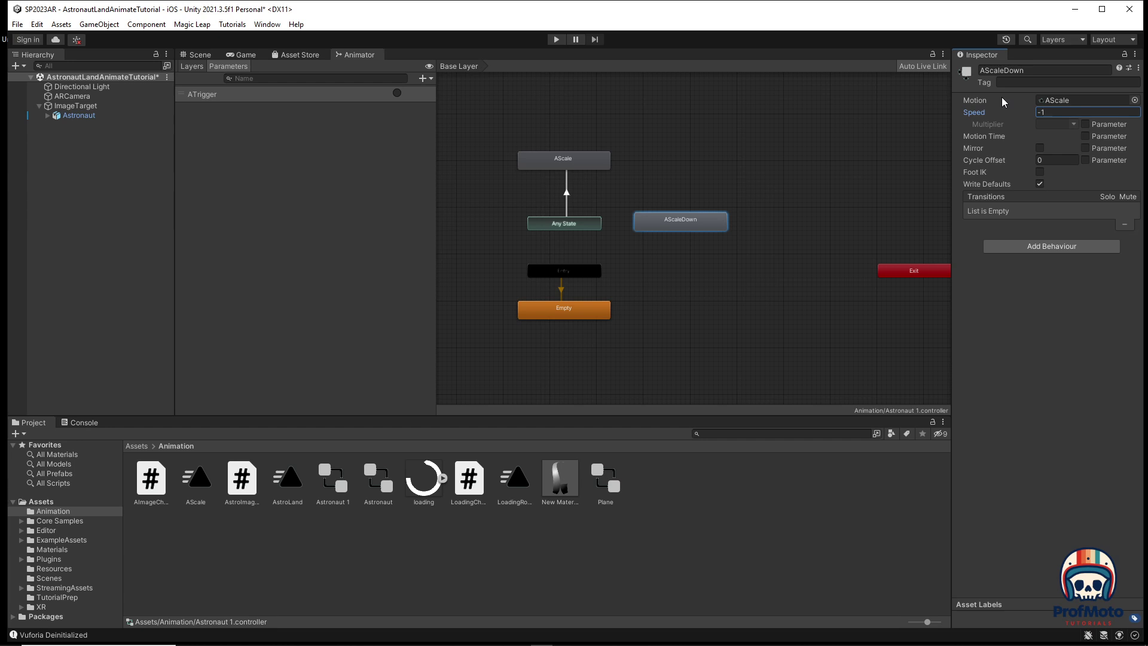
{"action": "key", "text": "Return"}
Step: Add a Trigger parameter named AReverse to the animator controller
{"action": "left_click", "coordinate": [422, 78]}
{"action": "left_click", "coordinate": [440, 132]}
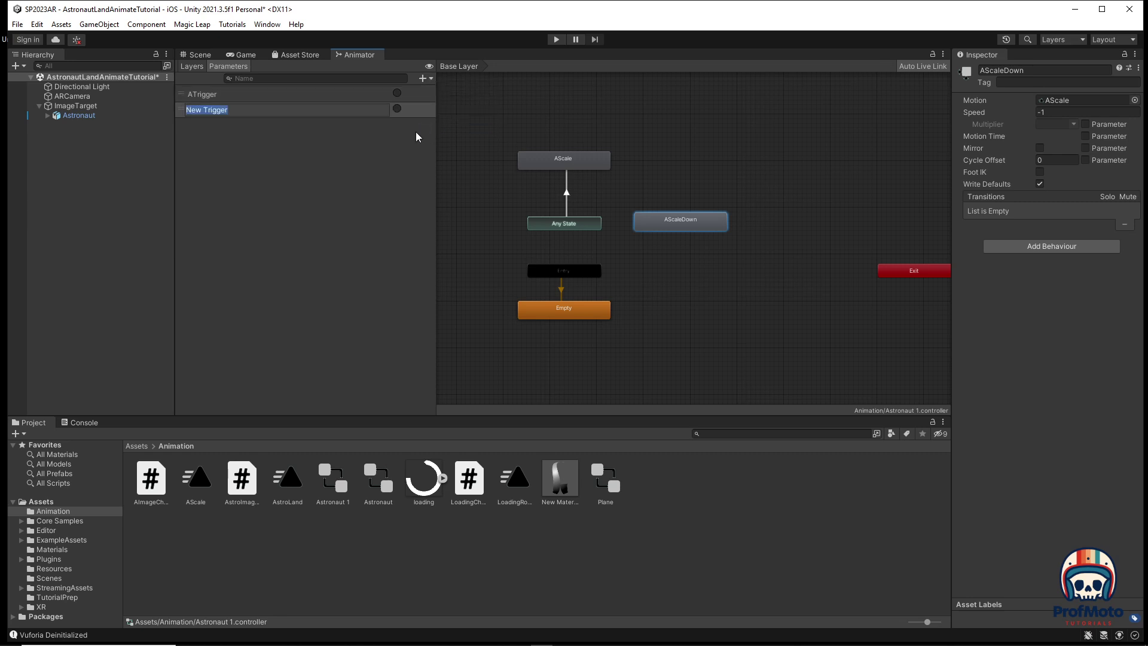
{"action": "key", "text": "BackSpace"}
{"action": "key", "text": "Return"}
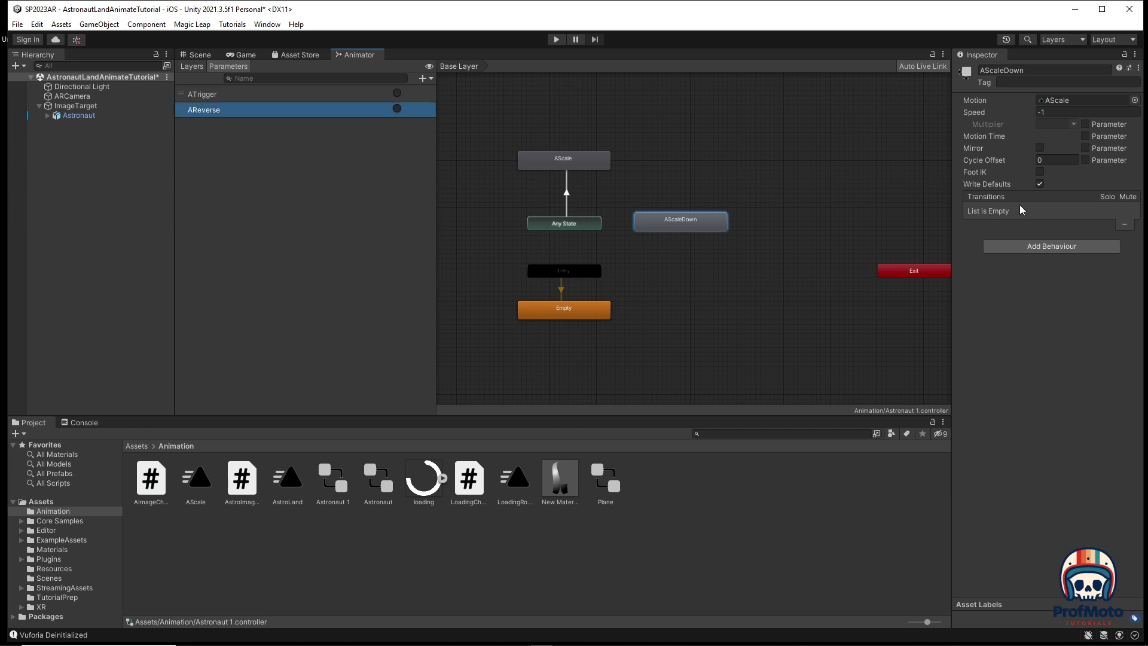
Step: Create a transition from Any State to AScaleDown with AReverse as its condition
{"action": "right_click", "coordinate": [592, 227]}
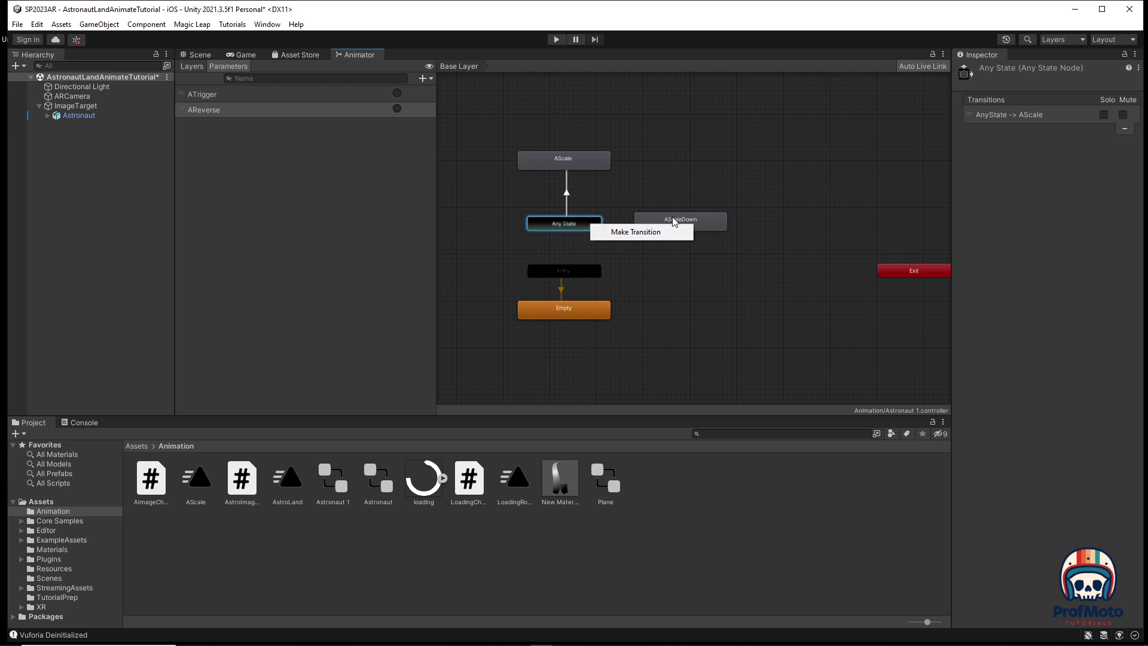
{"action": "left_click", "coordinate": [631, 233]}
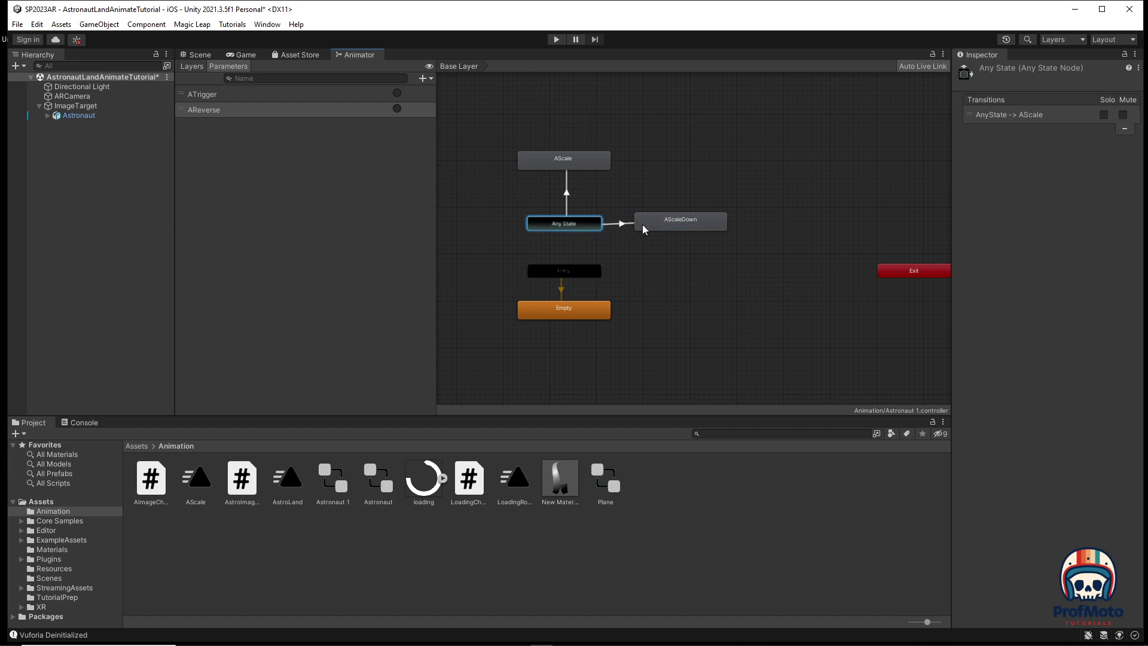
{"action": "left_click_drag", "start_coordinate": [676, 232], "coordinate": [686, 229]}
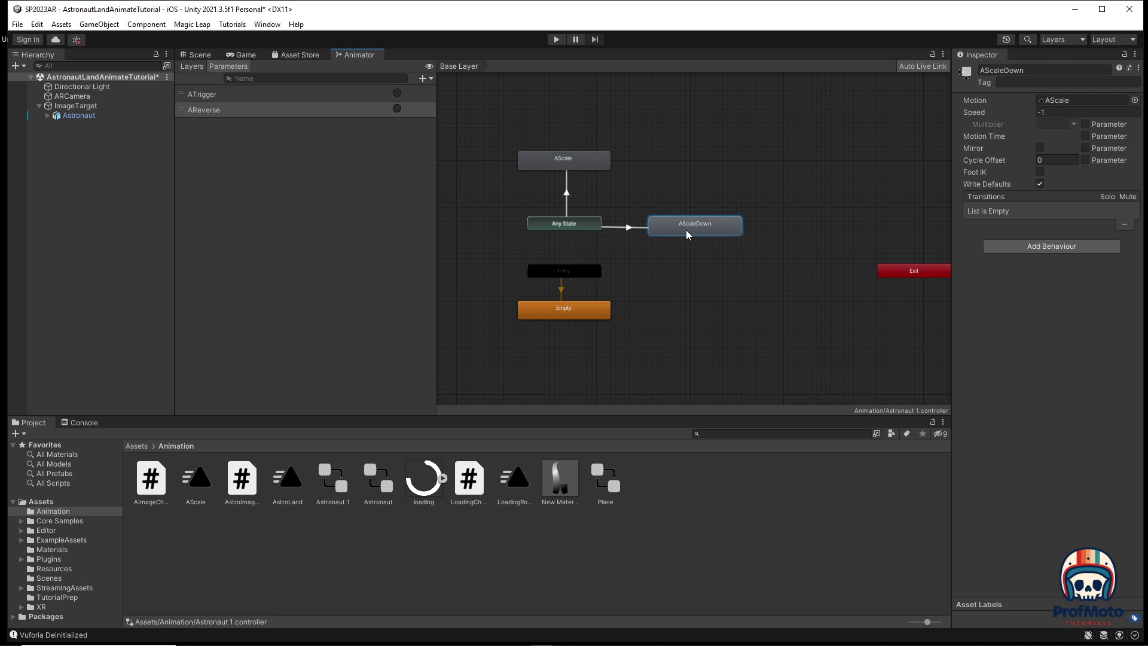
{"action": "left_click", "coordinate": [625, 232]}
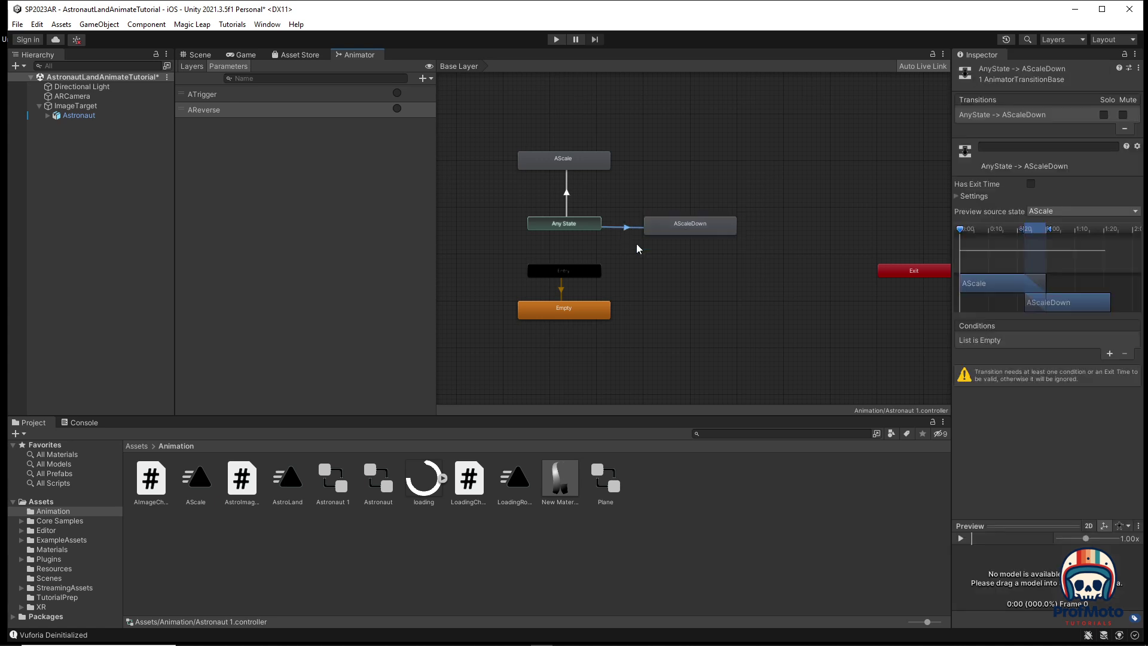
{"action": "left_click", "coordinate": [1109, 354]}
{"action": "left_click", "coordinate": [1038, 341]}
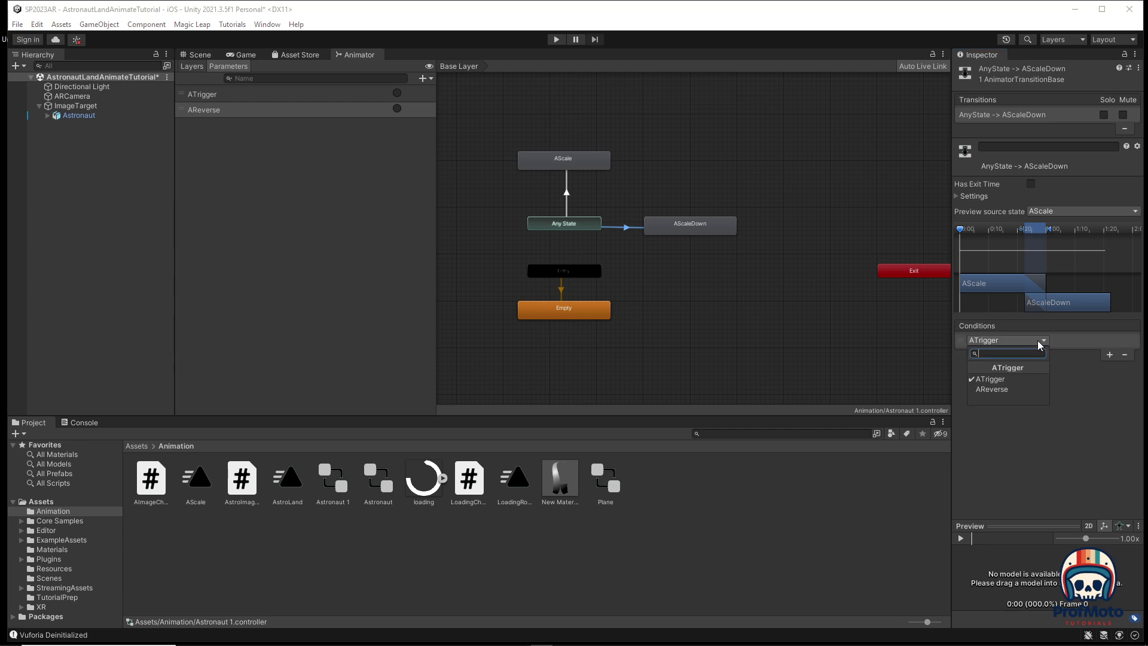
{"action": "left_click", "coordinate": [995, 389]}
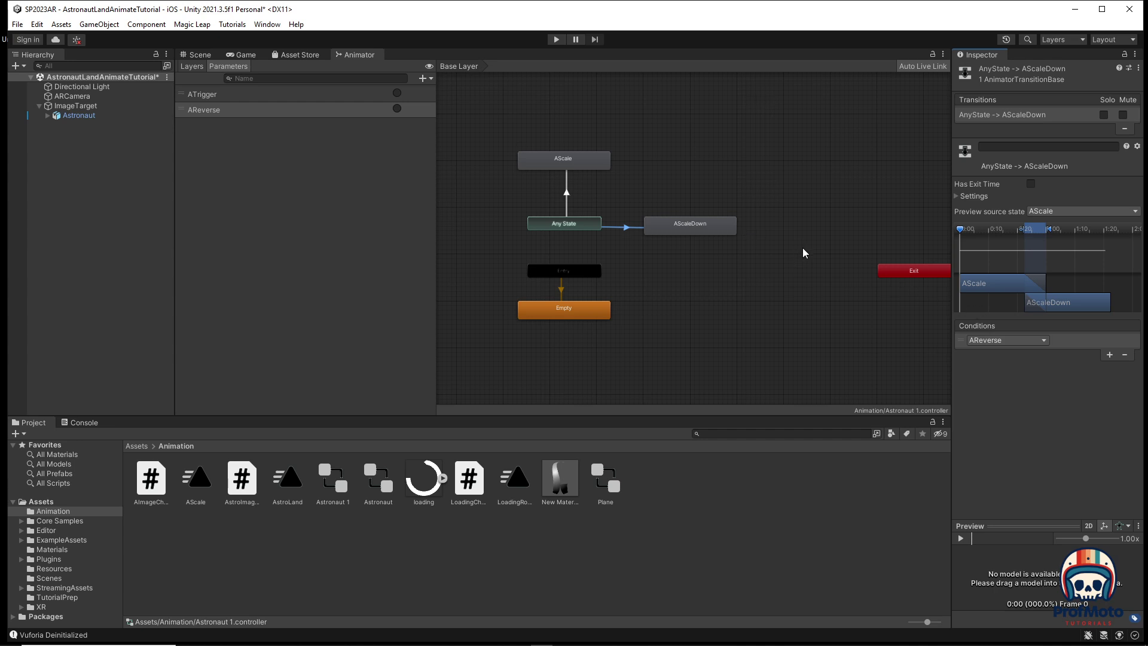
Step: Return to the scene, check the ImageTarget's event settings and switch to the AImageCheck script in Visual Studio
{"action": "left_click", "coordinate": [199, 55]}
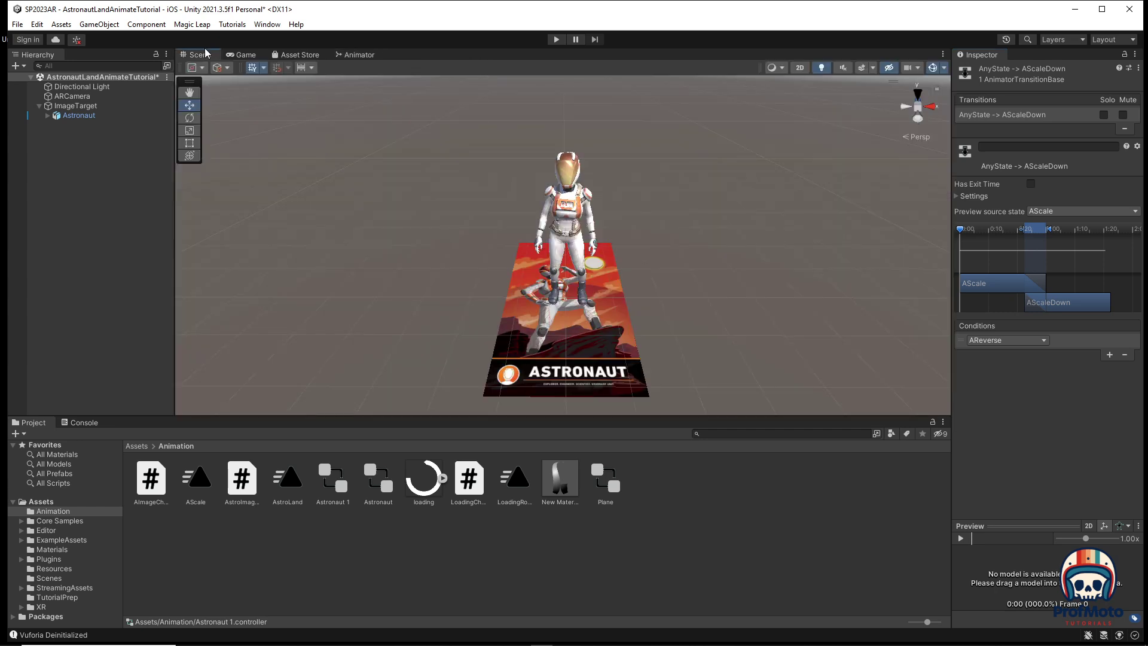
{"action": "left_click", "coordinate": [85, 106]}
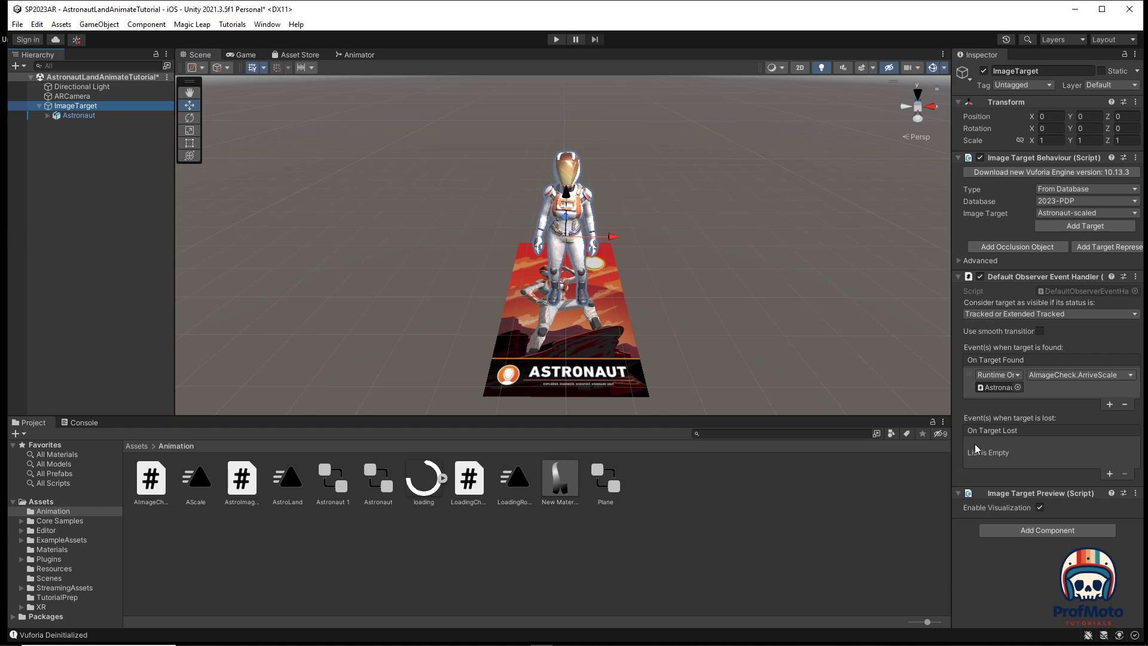
{"action": "key", "text": "alt+Tab"}
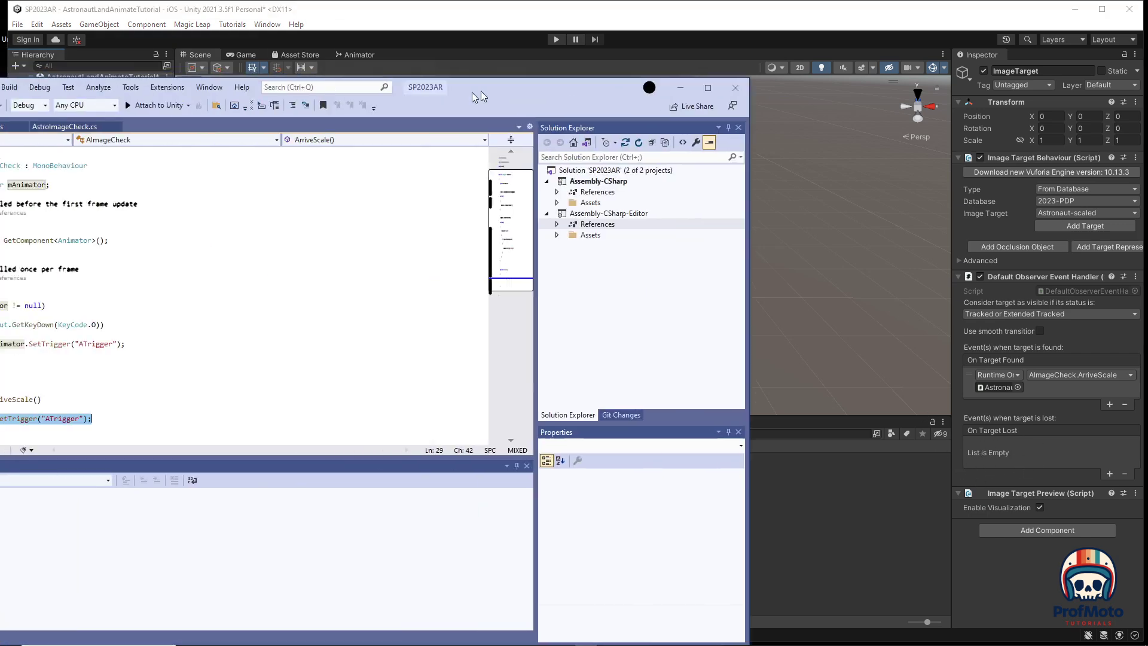
Step: Duplicate the ArriveScale() method directly below the original and rename the copy ArriveScaleDown
{"action": "scroll", "coordinate": [445, 297], "scroll_direction": "down", "scroll_amount": 3}
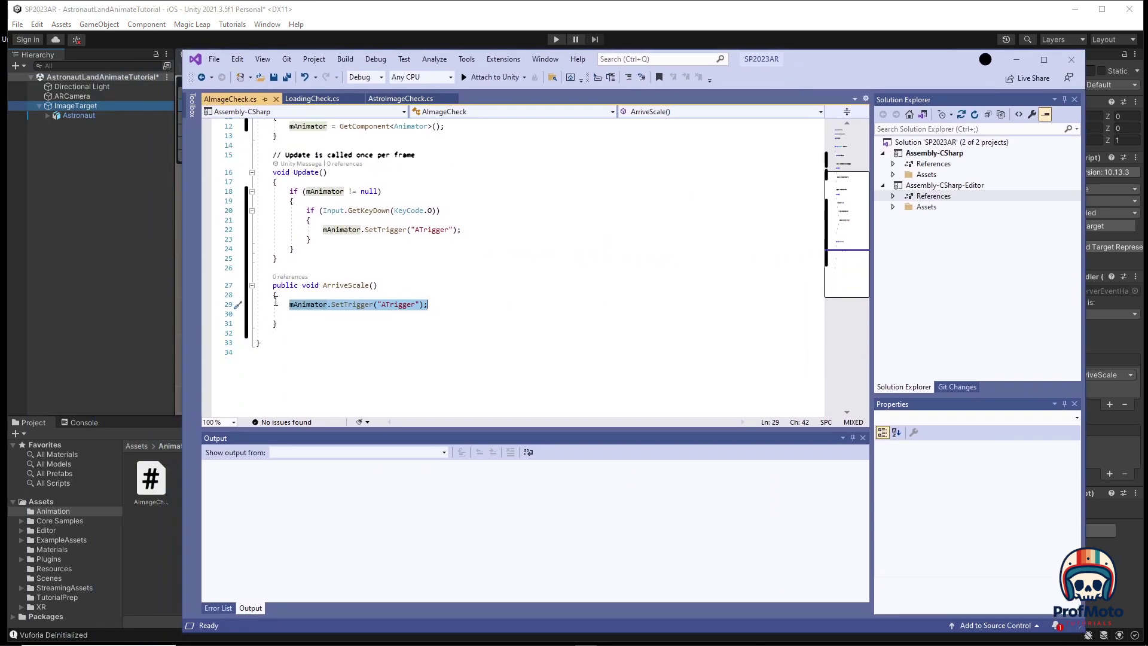
{"action": "left_click_drag", "start_coordinate": [273, 285], "coordinate": [293, 325]}
{"action": "key", "text": "ctrl+c"}
{"action": "left_click", "coordinate": [296, 334]}
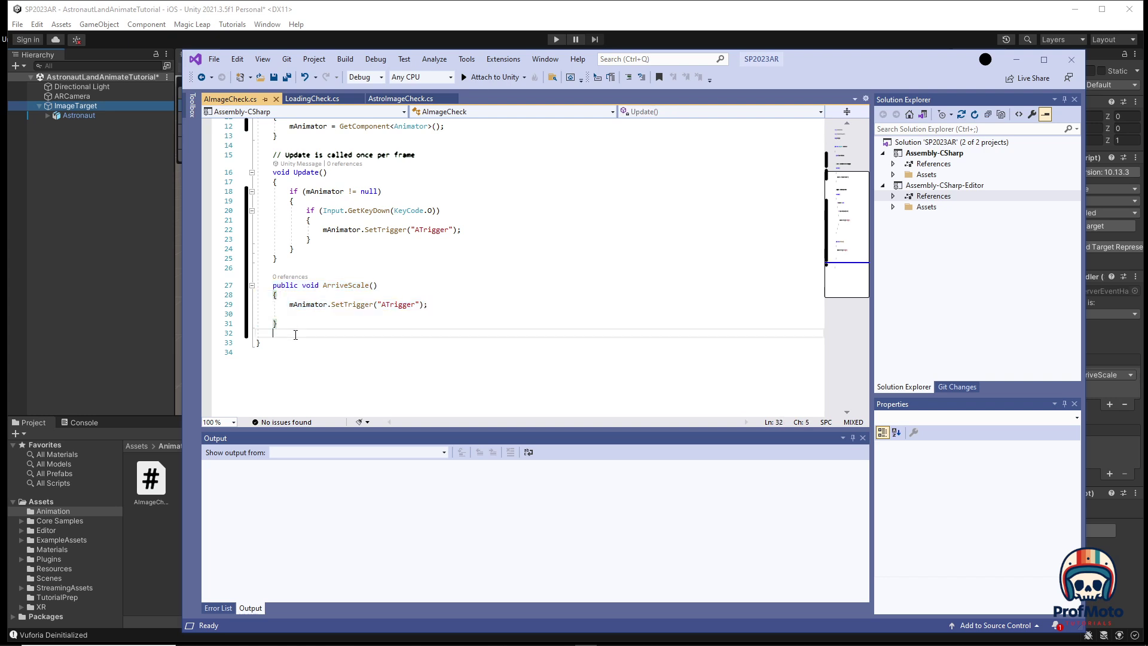
{"action": "key", "text": "ctrl+v"}
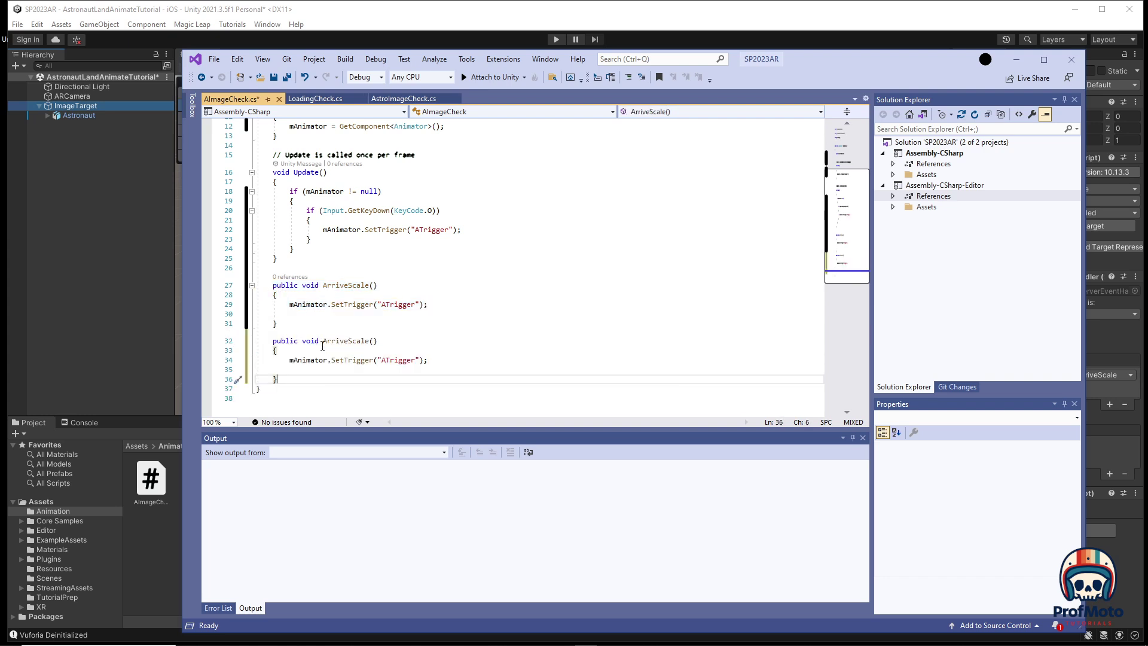
{"action": "left_click_drag", "start_coordinate": [323, 342], "coordinate": [350, 342]}
{"action": "left_click", "coordinate": [369, 341]}
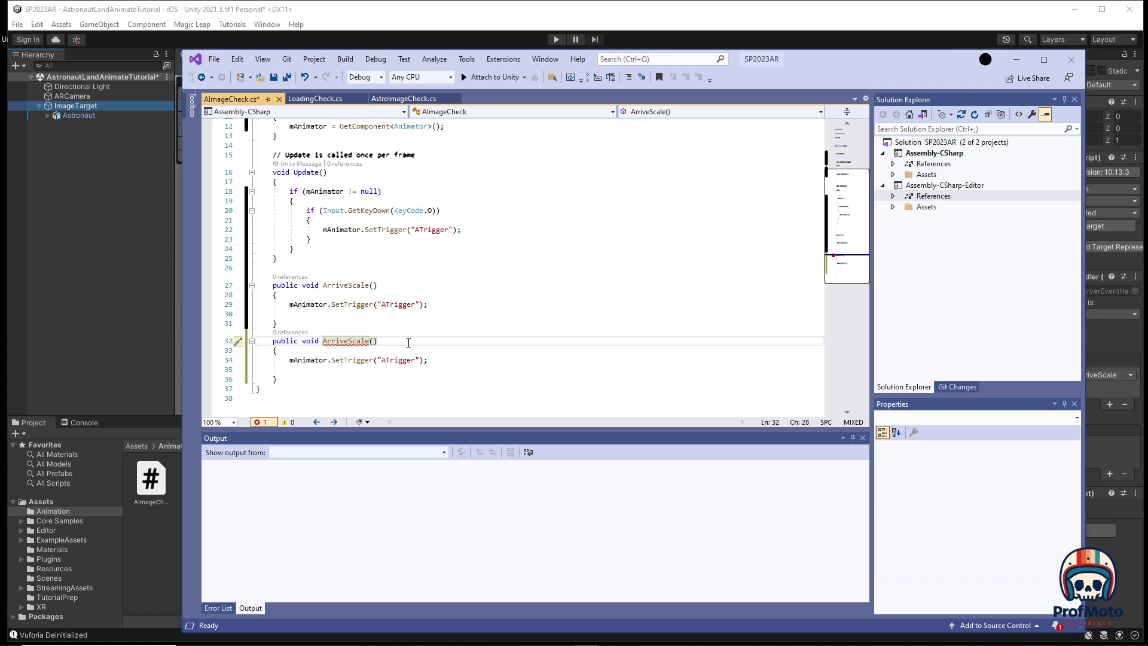
{"action": "type", "text": "Down"}
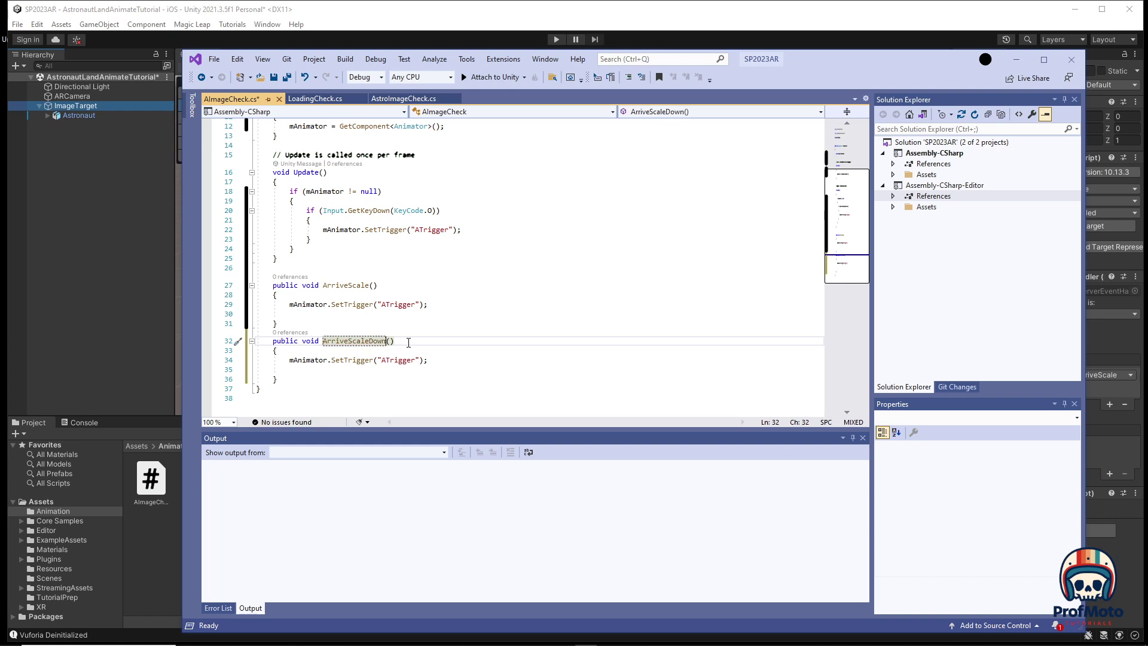
Step: Change the SetTrigger call in ArriveScaleDown to ResetTrigger, keeping "ATrigger" as its argument
{"action": "left_click", "coordinate": [447, 359]}
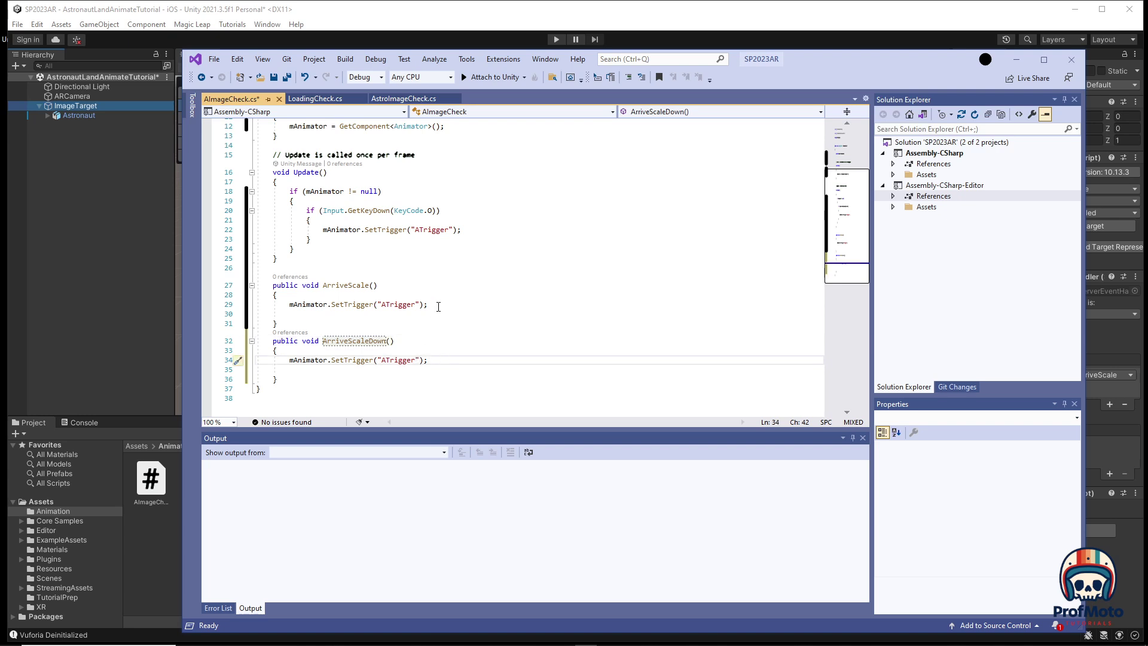
{"action": "mouse_move", "coordinate": [304, 360]}
{"action": "mouse_move", "coordinate": [344, 360]}
{"action": "left_click_drag", "start_coordinate": [345, 360], "coordinate": [331, 361]}
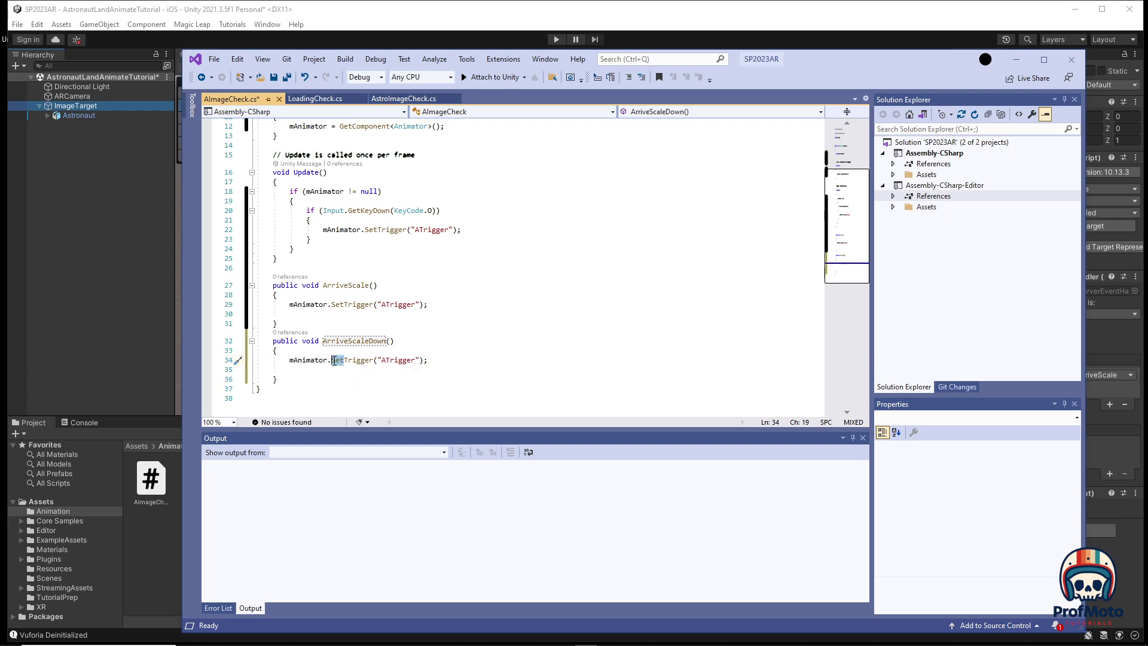
{"action": "type", "text": "Reset"}
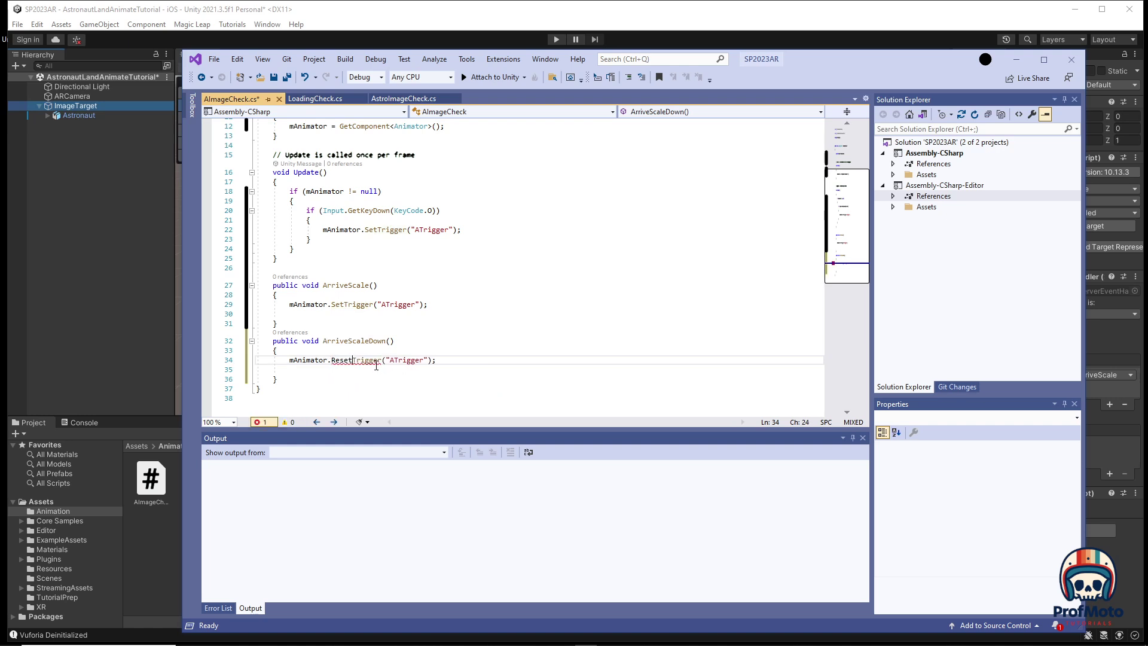
{"action": "left_click", "coordinate": [437, 359]}
Step: Add the statement mAnimator.ResetTrigger("AReverse"); below the SetTrigger line in ArriveScale
{"action": "left_click_drag", "start_coordinate": [428, 305], "coordinate": [331, 313]}
{"action": "key", "text": "ctrl+c"}
{"action": "left_click", "coordinate": [345, 313]}
{"action": "key", "text": "ctrl+v"}
{"action": "type", "text": "R"}
{"action": "type", "text": "eset"}
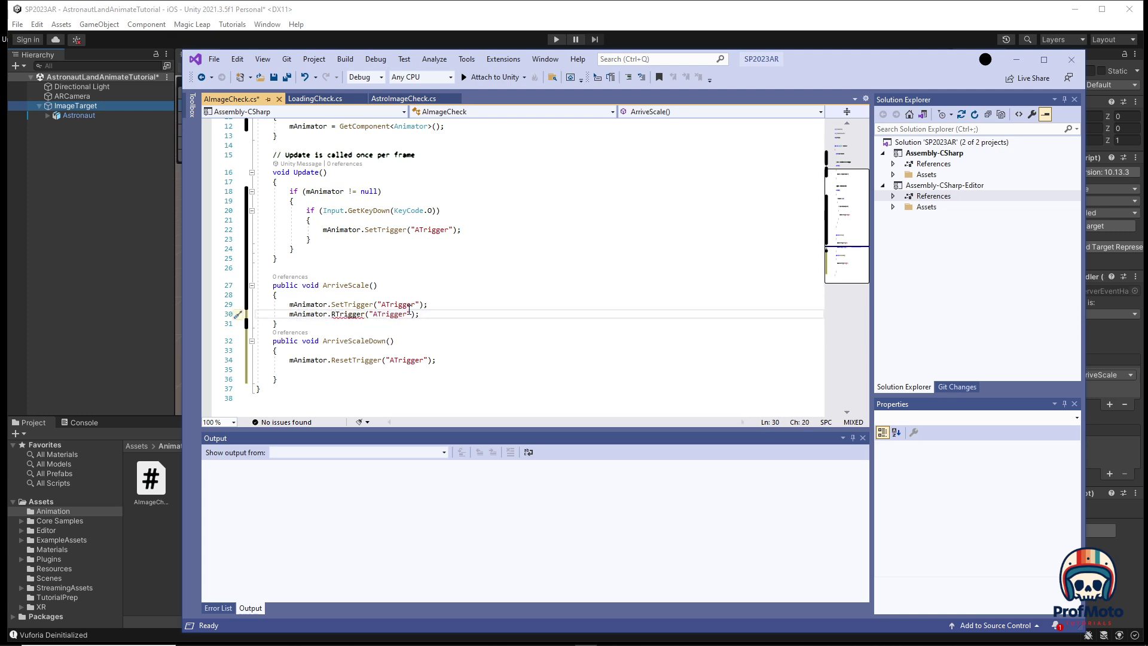
{"action": "left_click_drag", "start_coordinate": [391, 314], "coordinate": [422, 318]}
{"action": "type", "text": "Reverse"}
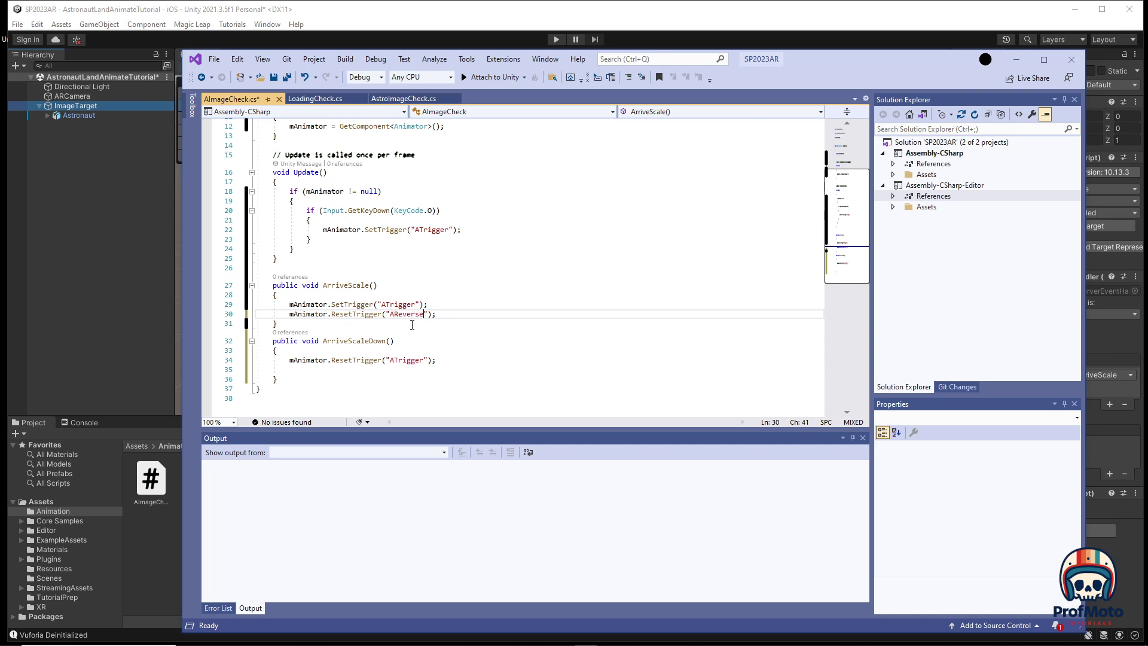
Step: Add the statement mAnimator.SetTrigger("AReverse"); above the ResetTrigger line in ArriveScaleDown
{"action": "left_click", "coordinate": [427, 305]}
{"action": "left_click_drag", "start_coordinate": [427, 305], "coordinate": [289, 305]}
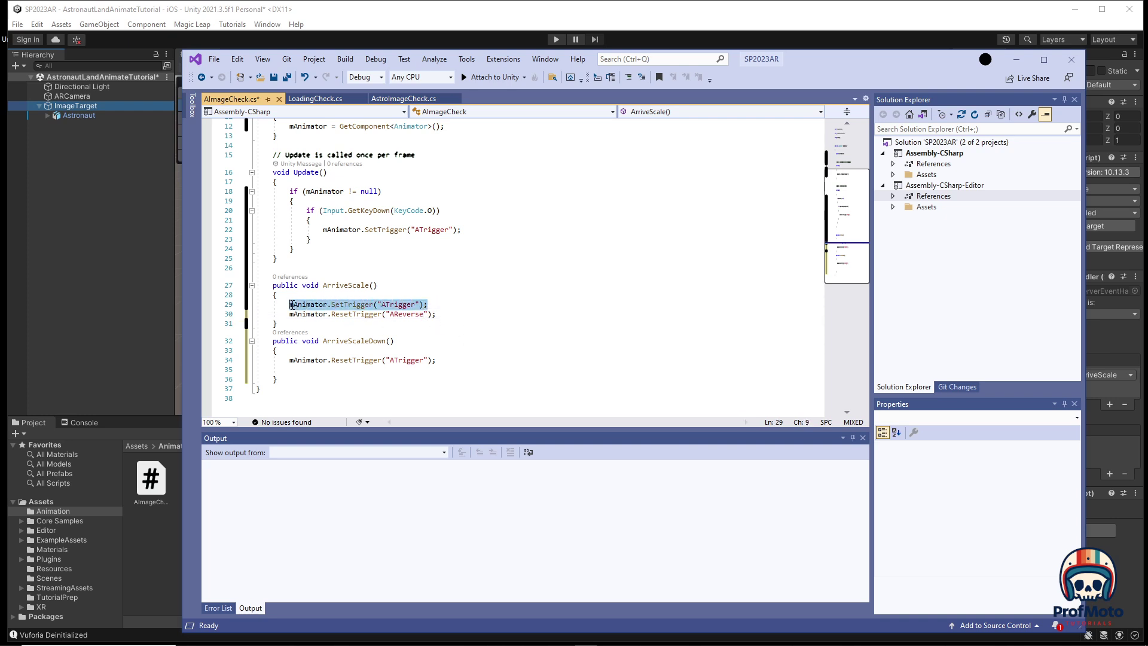
{"action": "left_click", "coordinate": [290, 359]}
{"action": "key", "text": "Return"}
{"action": "key", "text": "Up"}
{"action": "key", "text": "ctrl+v"}
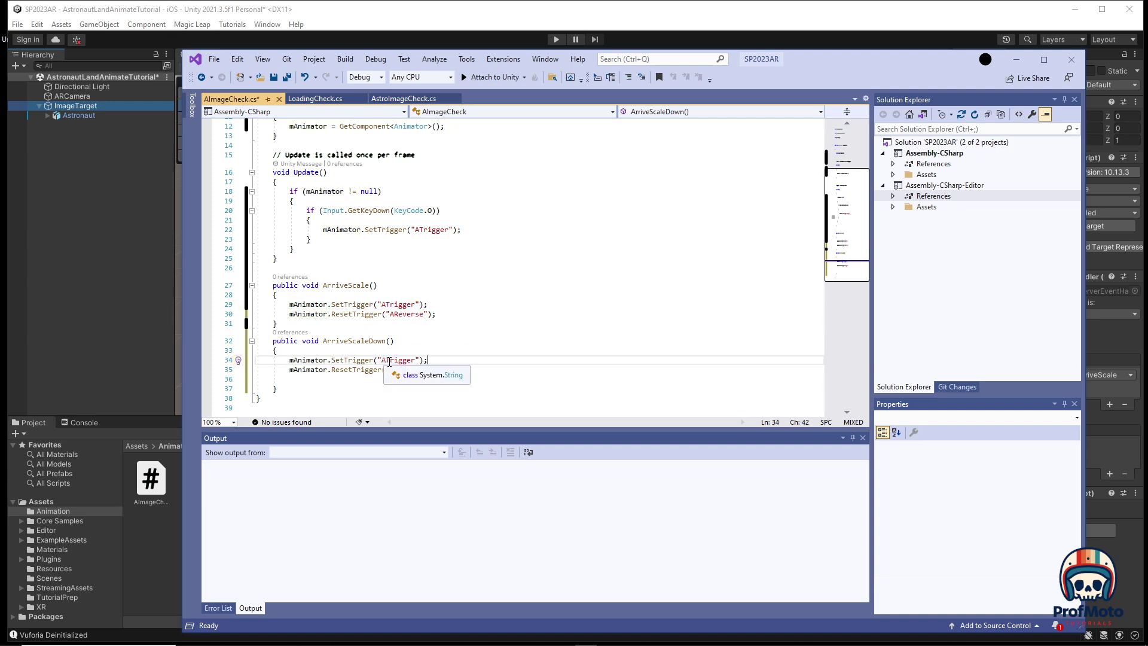
{"action": "left_click_drag", "start_coordinate": [383, 360], "coordinate": [417, 361]}
{"action": "type", "text": "AReverse"}
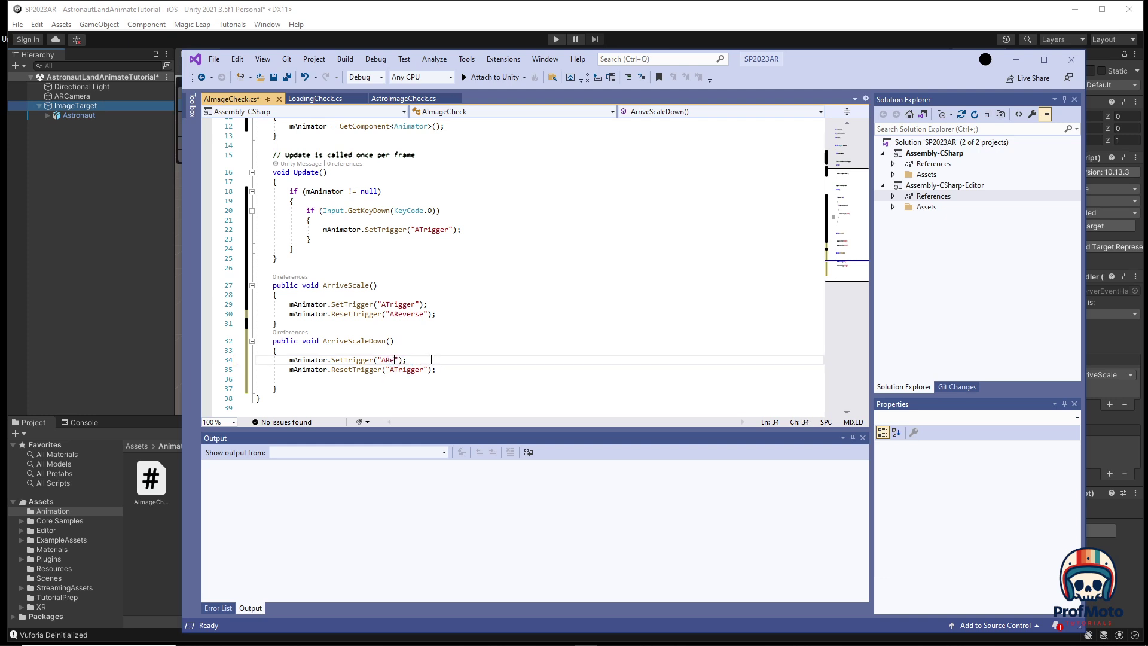
{"action": "left_click", "coordinate": [492, 326]}
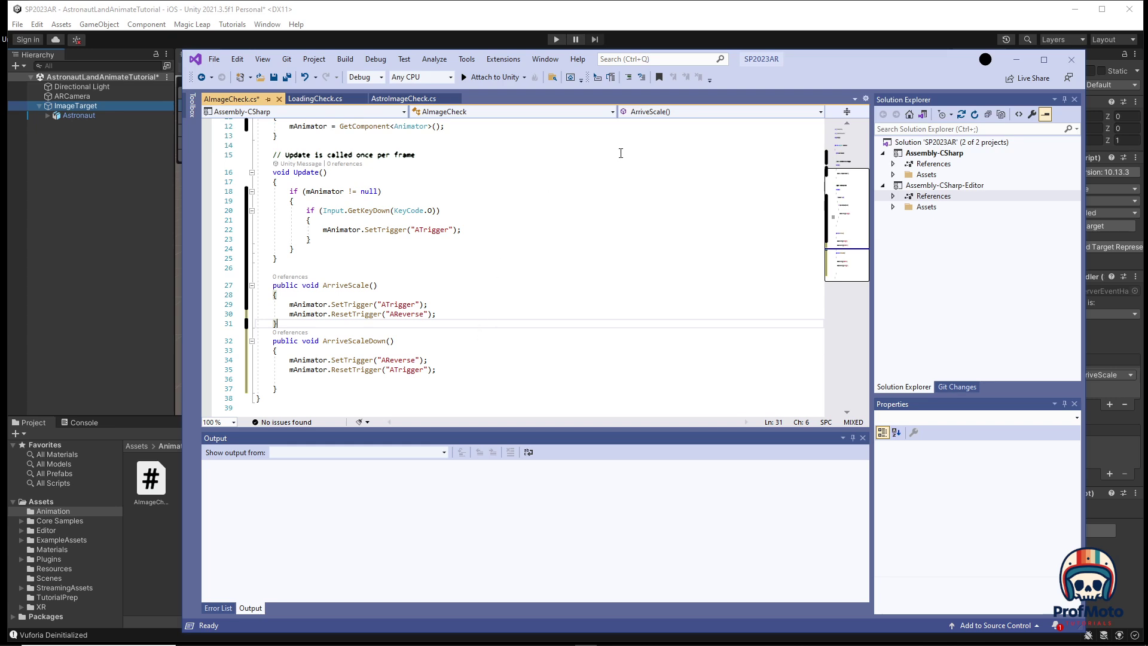
Step: Save all the edited script files and switch back to the Unity editor
{"action": "left_click", "coordinate": [213, 58]}
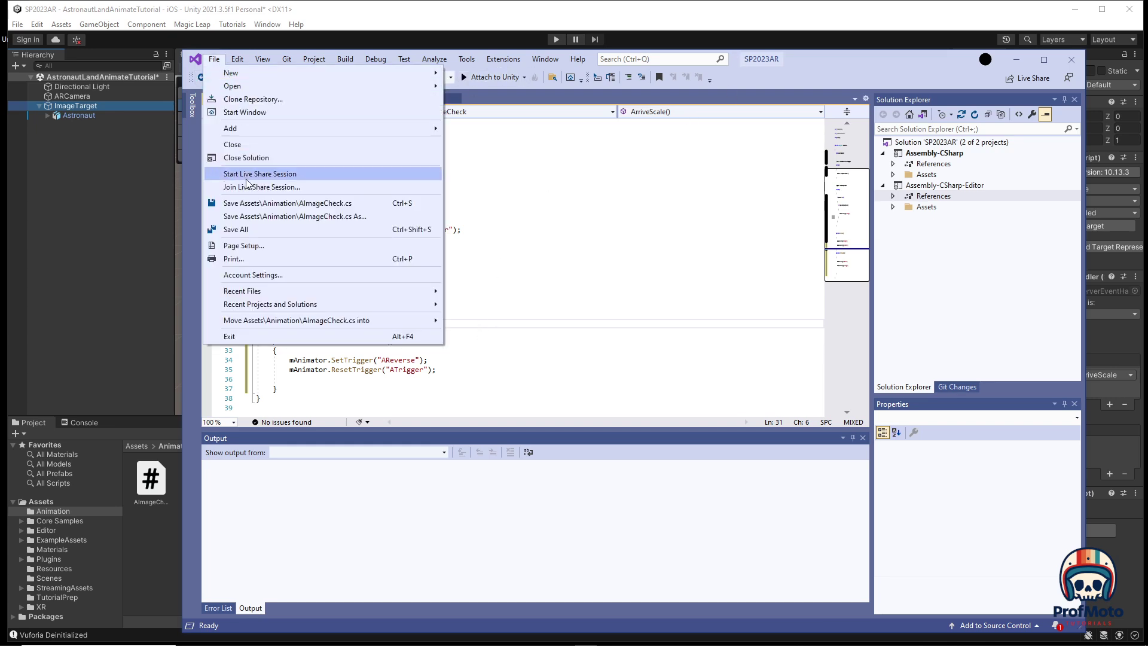
{"action": "left_click", "coordinate": [239, 229]}
{"action": "left_click_drag", "start_coordinate": [851, 61], "coordinate": [840, 63]}
{"action": "left_click", "coordinate": [1005, 61]}
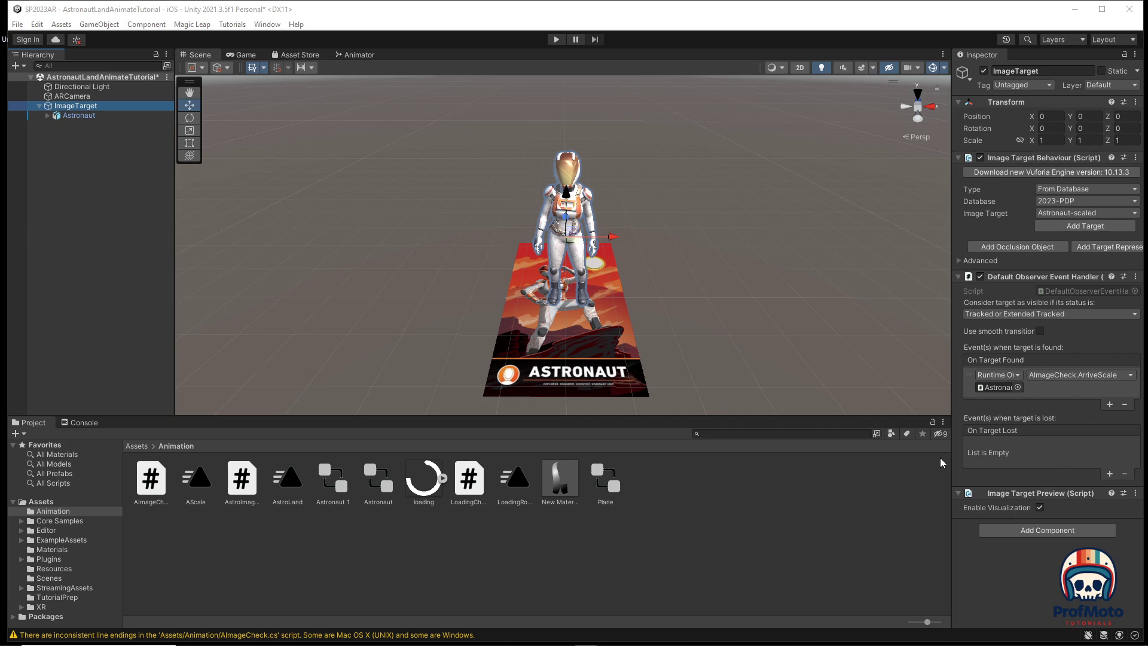
Step: Add an On Target Lost event to ImageTarget that calls AImageCheck.ArriveScaleDown on the Astronaut object
{"action": "left_click", "coordinate": [1109, 474]}
{"action": "left_click_drag", "start_coordinate": [78, 115], "coordinate": [1000, 458]}
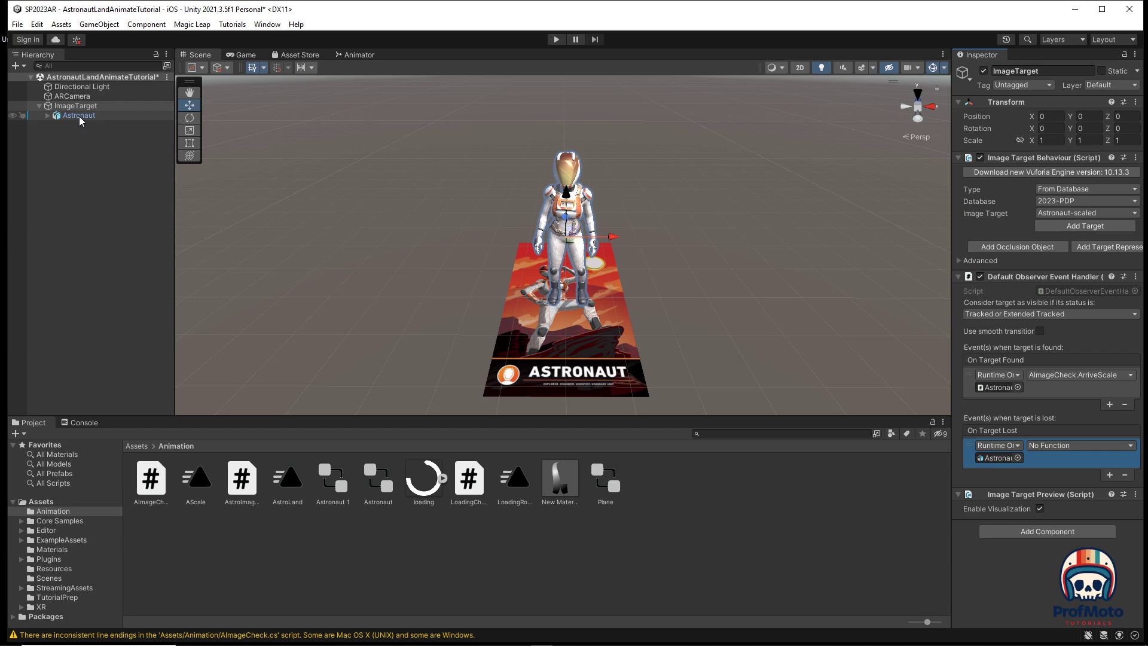
{"action": "left_click", "coordinate": [1090, 447]}
{"action": "mouse_move", "coordinate": [1082, 517]}
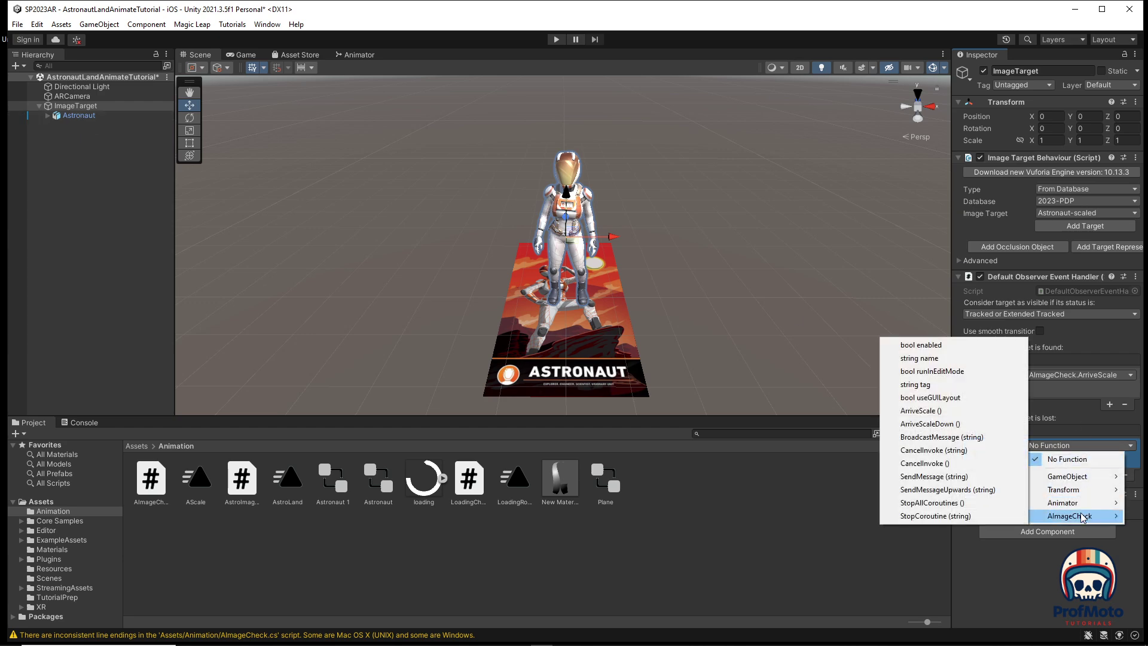
{"action": "left_click", "coordinate": [937, 425]}
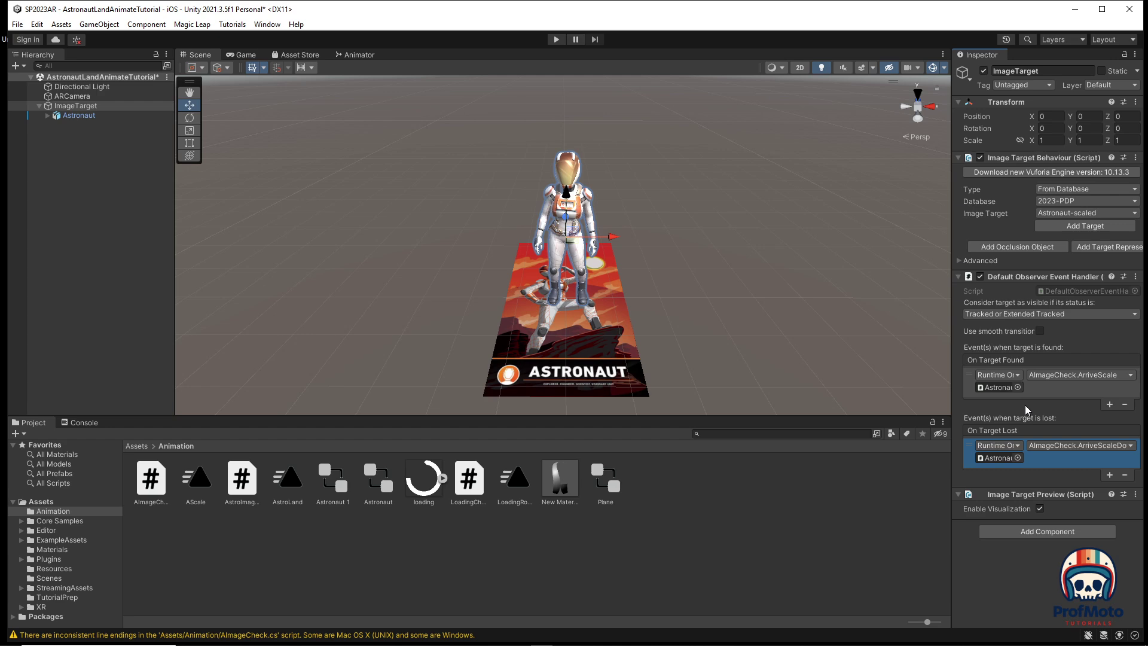
Step: Set ImageTarget's observer event handler to consider the target visible only when its status is Tracked
{"action": "left_click", "coordinate": [978, 314]}
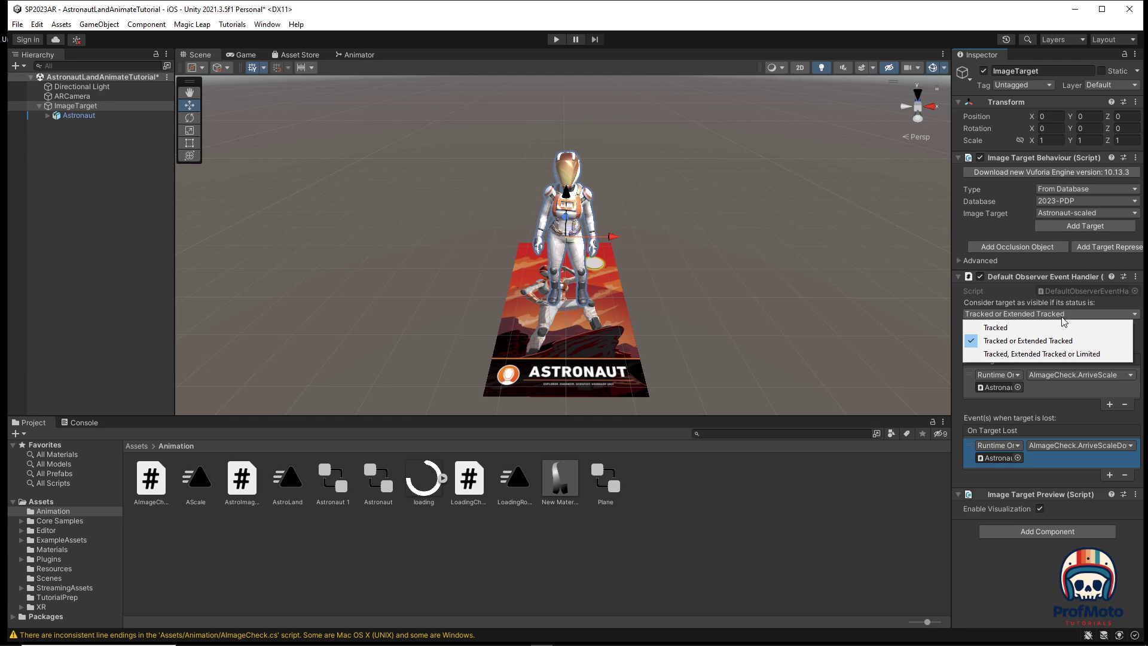
{"action": "left_click", "coordinate": [1001, 329]}
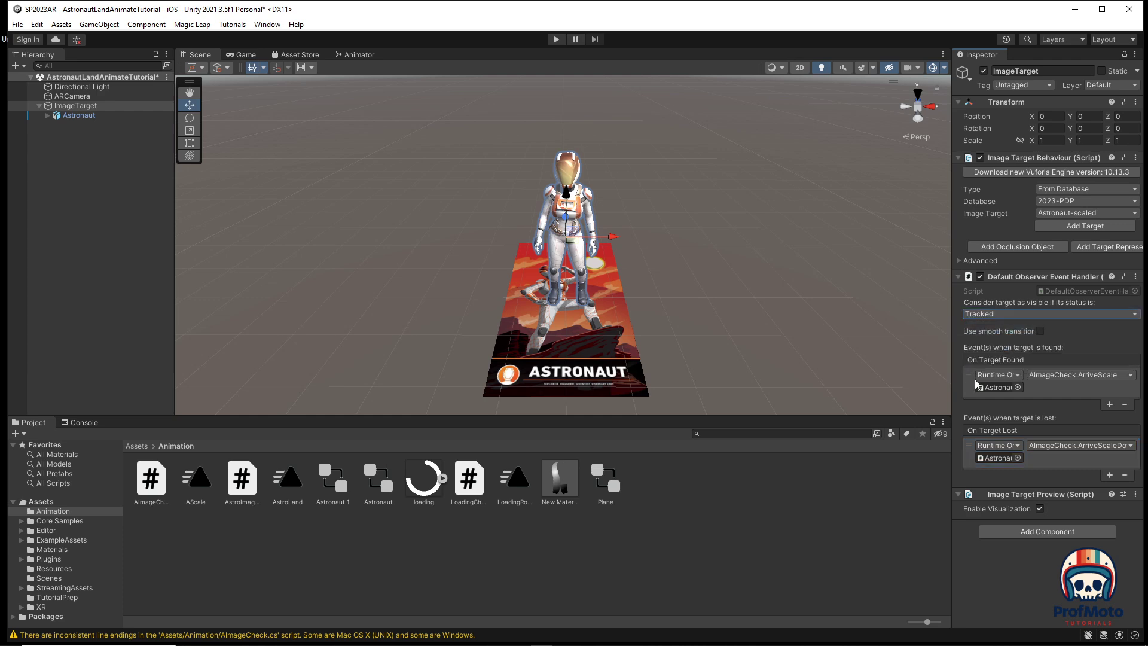
{"action": "left_click", "coordinate": [906, 485]}
Step: Run the scene in Play mode to test the astronaut's scaling, compare the Game and Animator views, and stop playback
{"action": "left_click", "coordinate": [551, 40]}
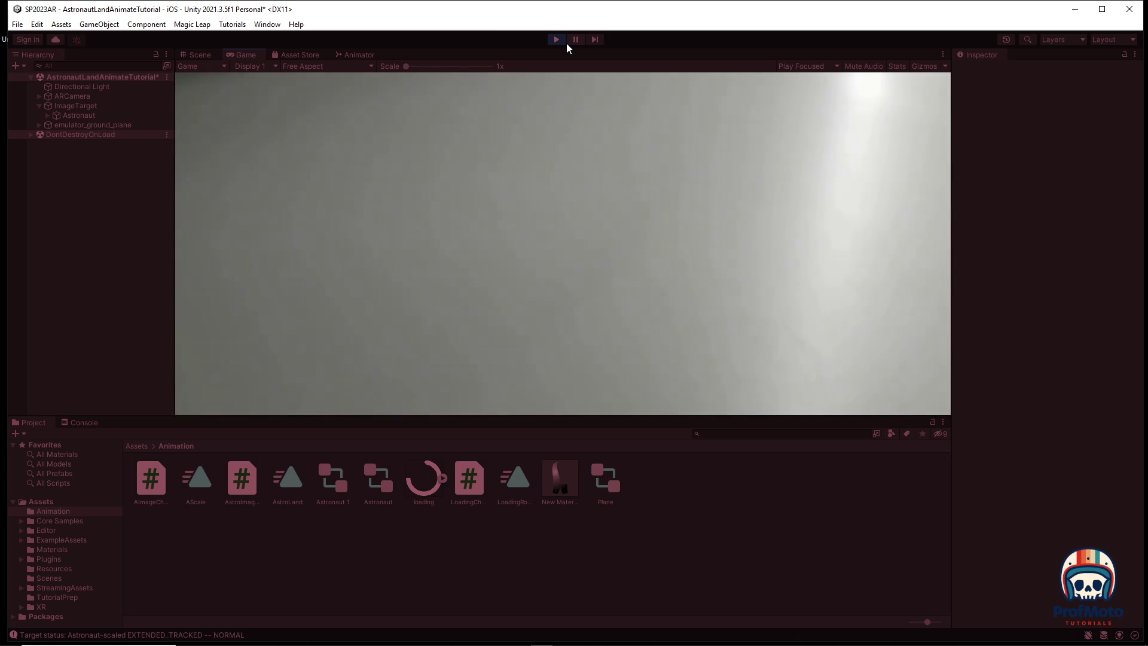
{"action": "left_click", "coordinate": [358, 56]}
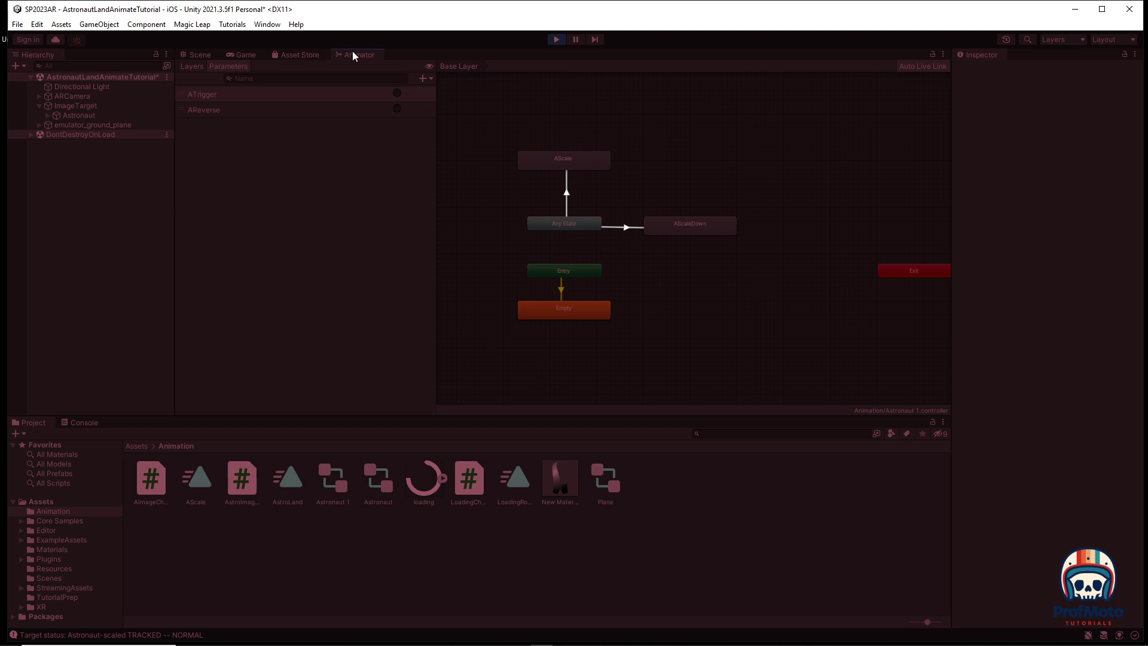
{"action": "left_click", "coordinate": [195, 54]}
{"action": "left_click", "coordinate": [232, 55]}
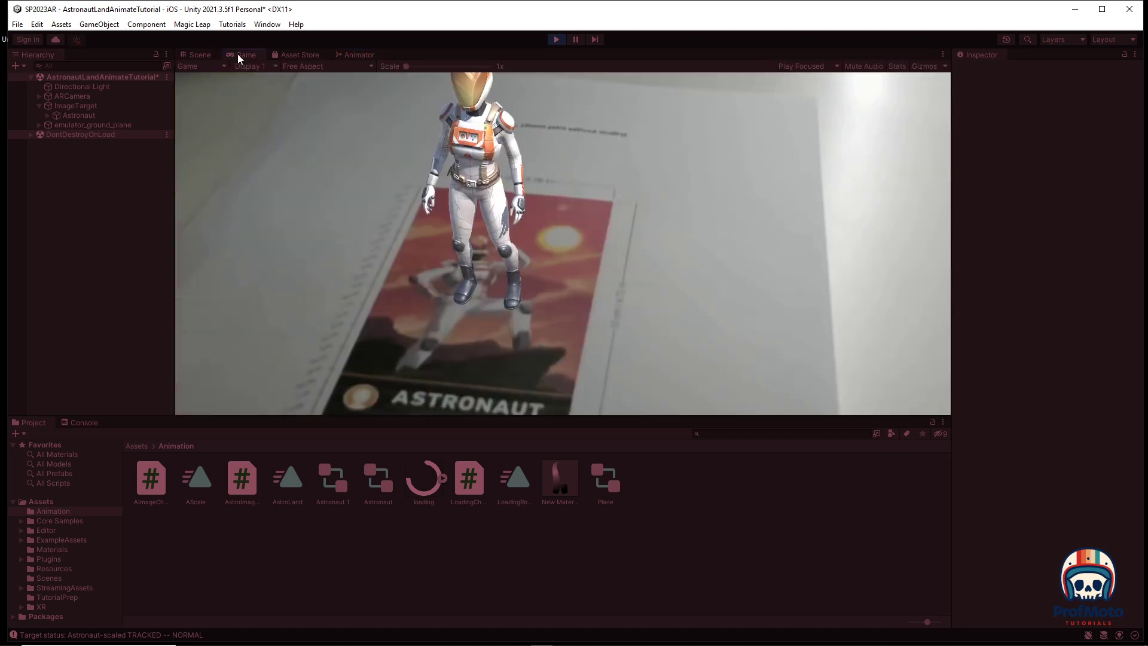
{"action": "left_click", "coordinate": [358, 54]}
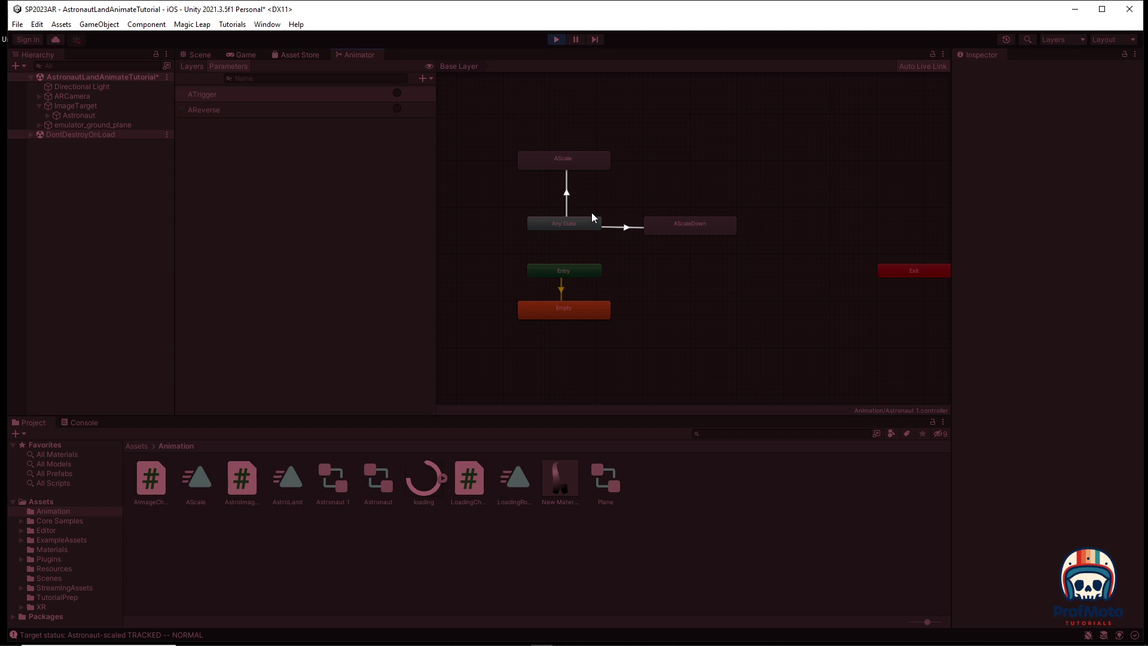
{"action": "left_click", "coordinate": [202, 54]}
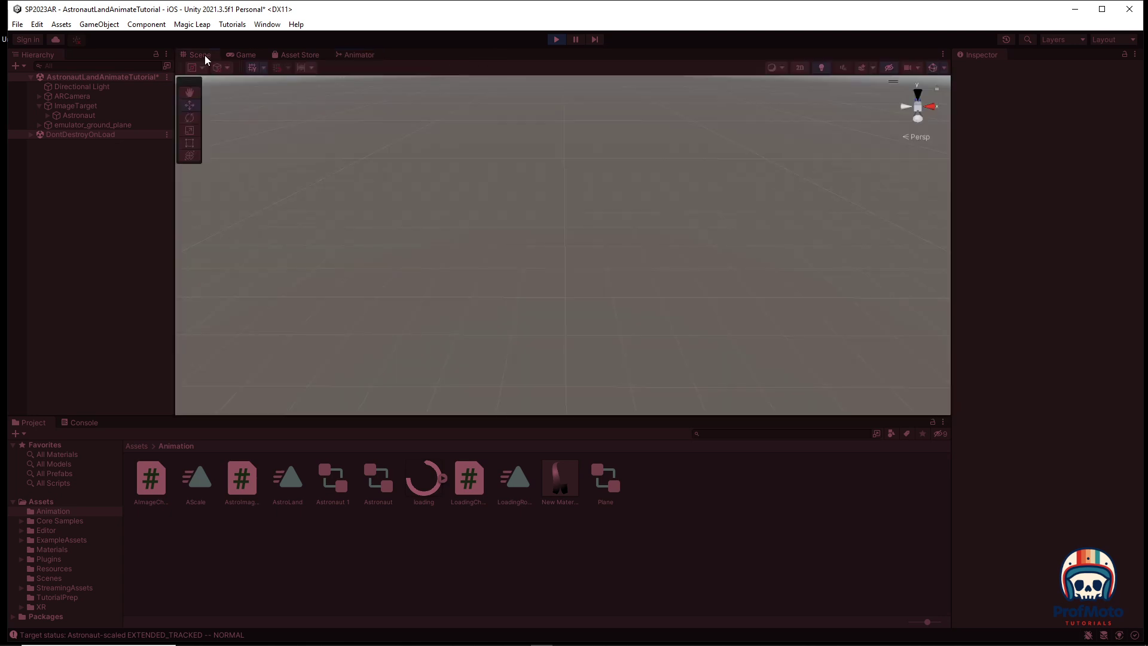
{"action": "left_click", "coordinate": [556, 38]}
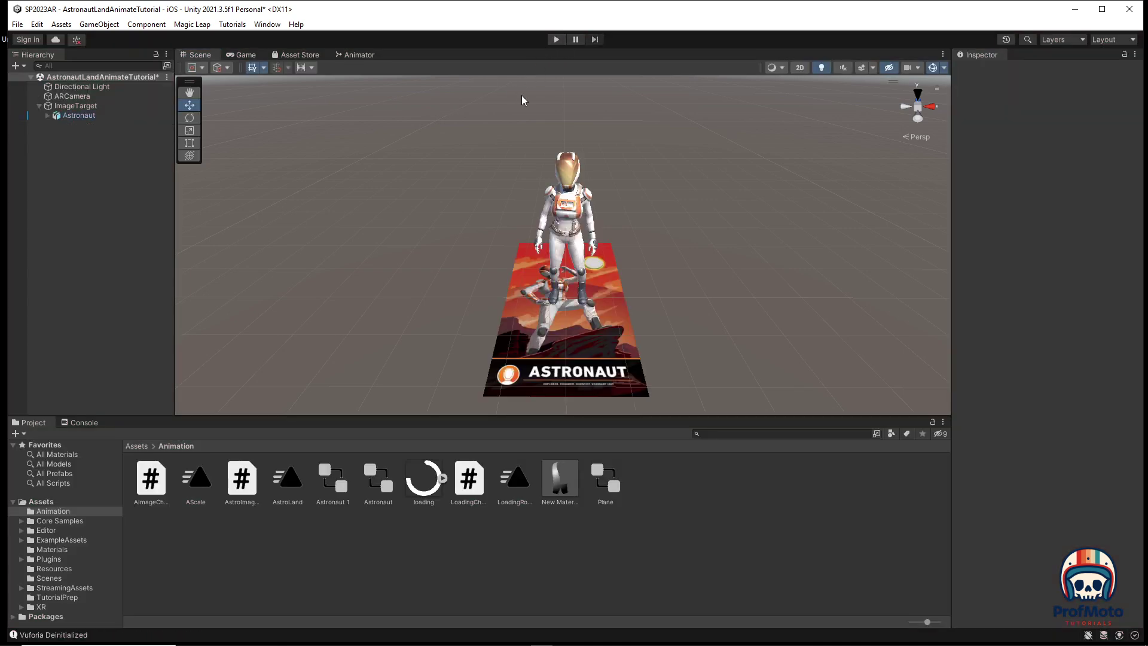
Step: Change ImageTarget's visibility status condition to Tracked or Extended Tracked and test the scene in Play mode
{"action": "left_click", "coordinate": [79, 105]}
{"action": "left_click", "coordinate": [1029, 313]}
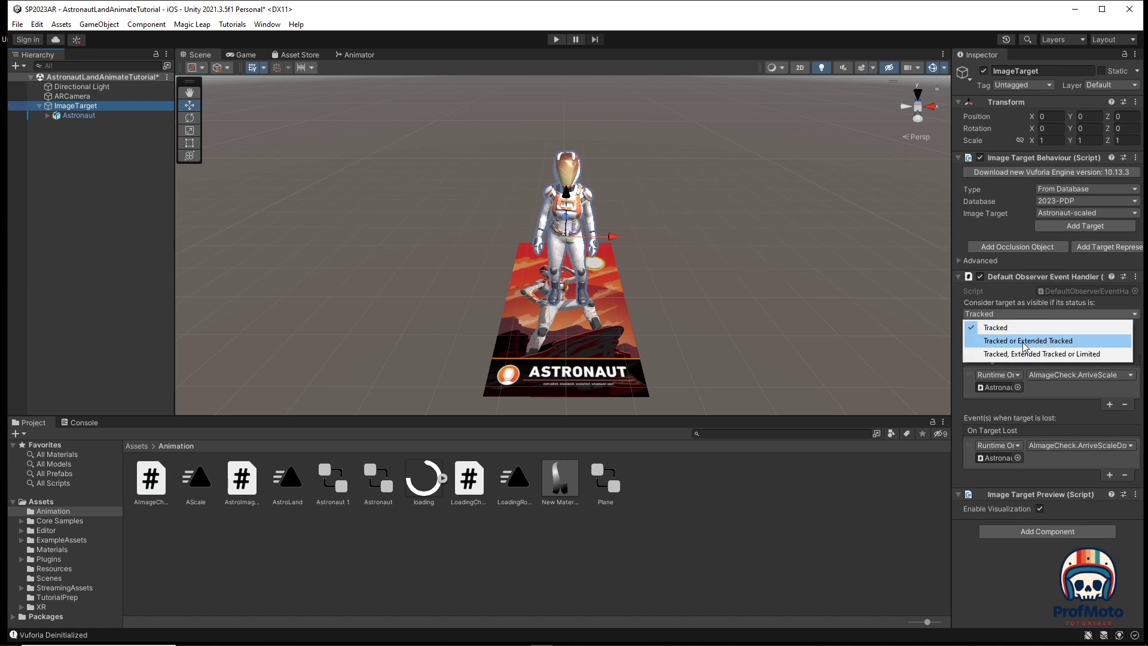
{"action": "left_click", "coordinate": [1022, 341]}
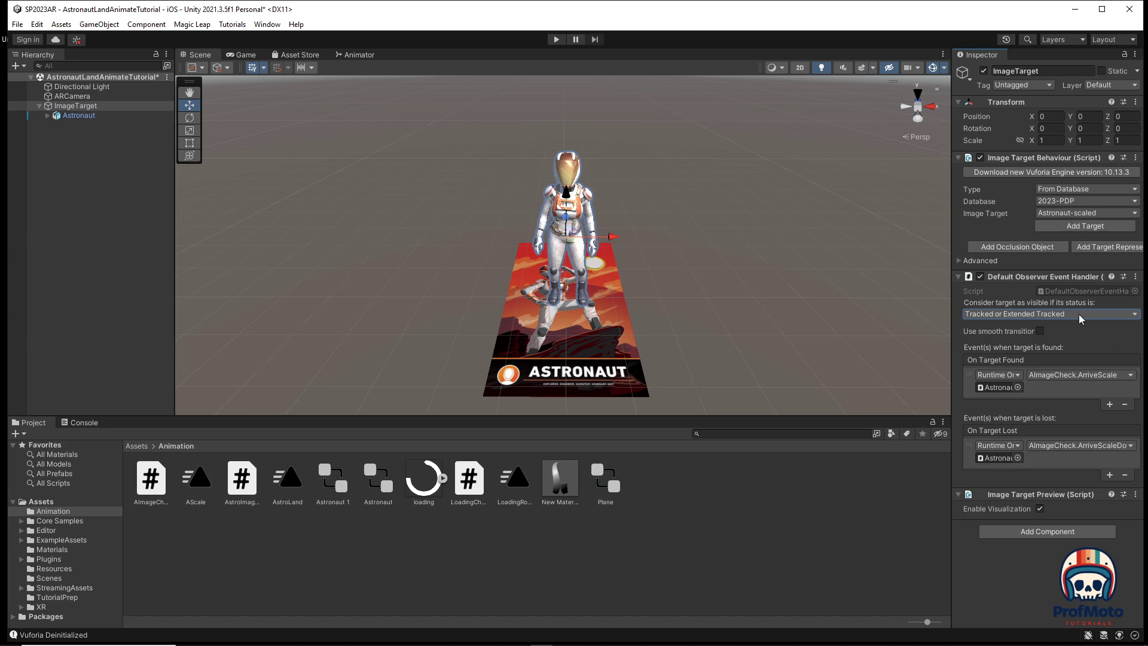
{"action": "left_click", "coordinate": [561, 42]}
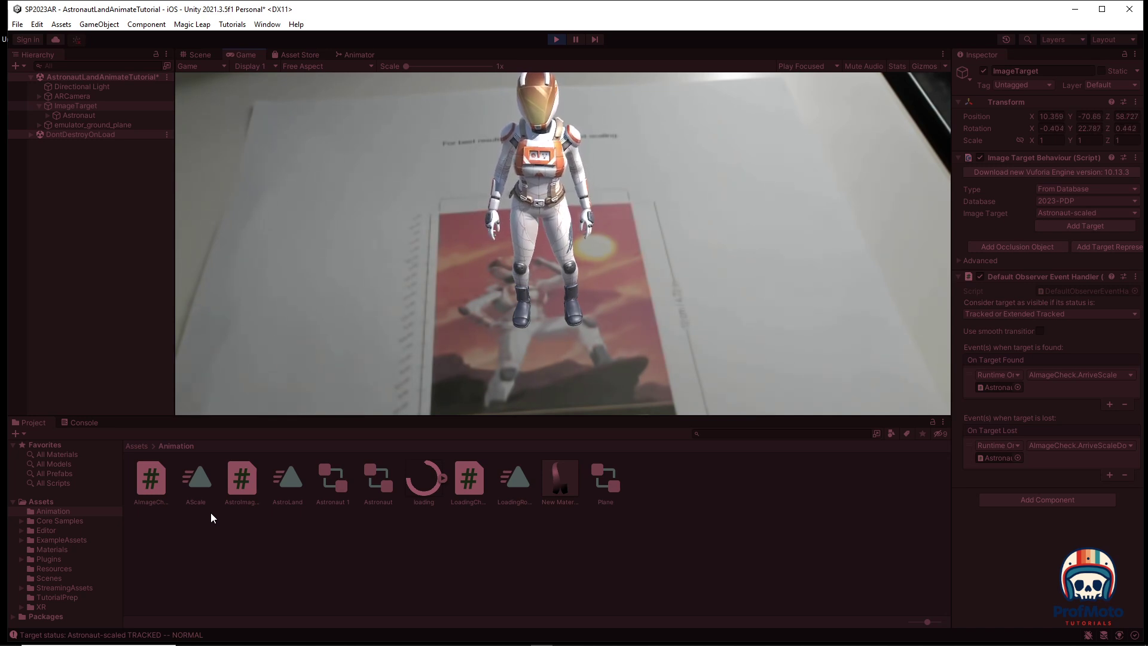
{"action": "left_click", "coordinate": [556, 39]}
Step: Set the target visibility status condition on ImageTarget back to Tracked
{"action": "left_click", "coordinate": [1010, 313]}
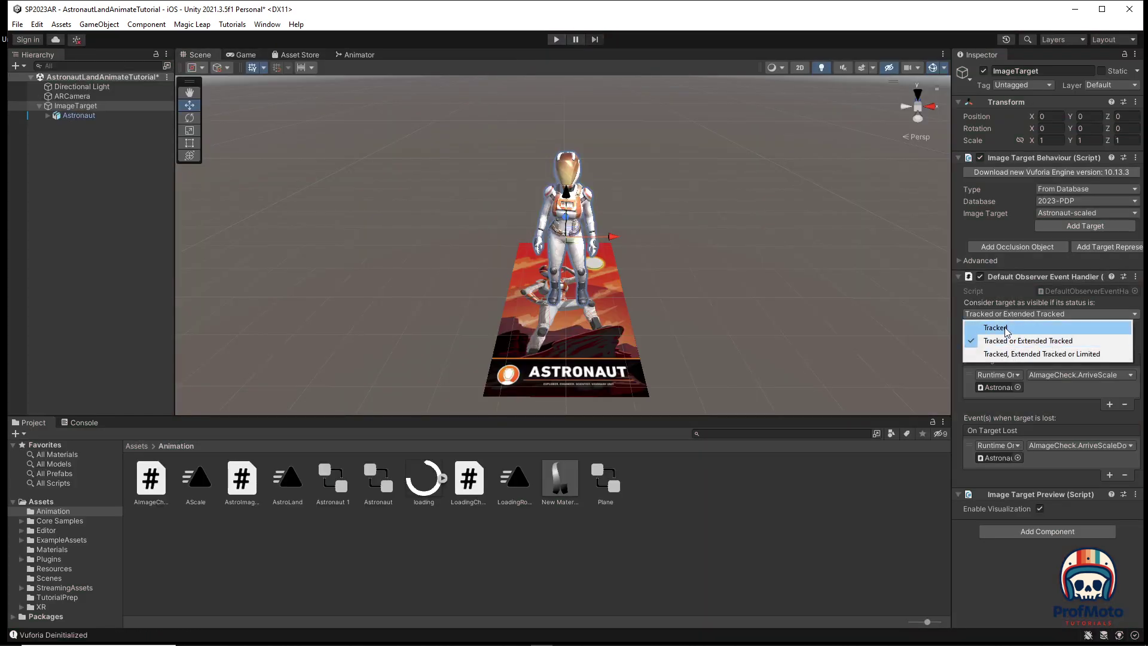
{"action": "left_click", "coordinate": [1007, 332]}
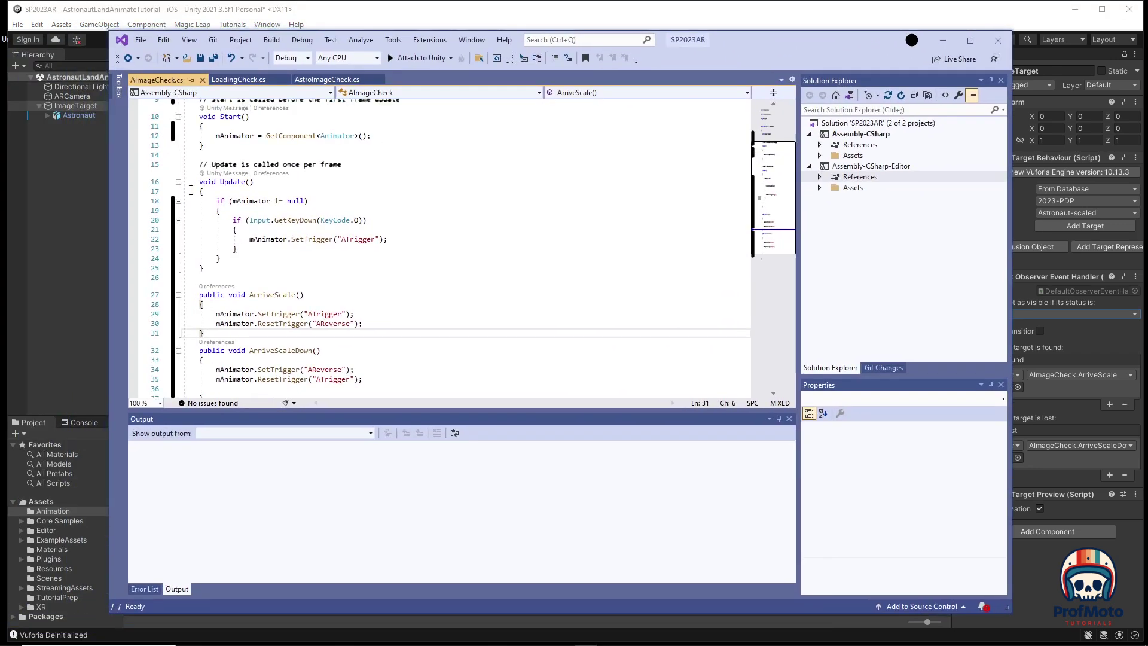
Step: Delete the mAnimator null-check block with the KeyCode.O test from Update() in AImageCheck.cs and return to Unity
{"action": "left_click_drag", "start_coordinate": [216, 201], "coordinate": [220, 258]}
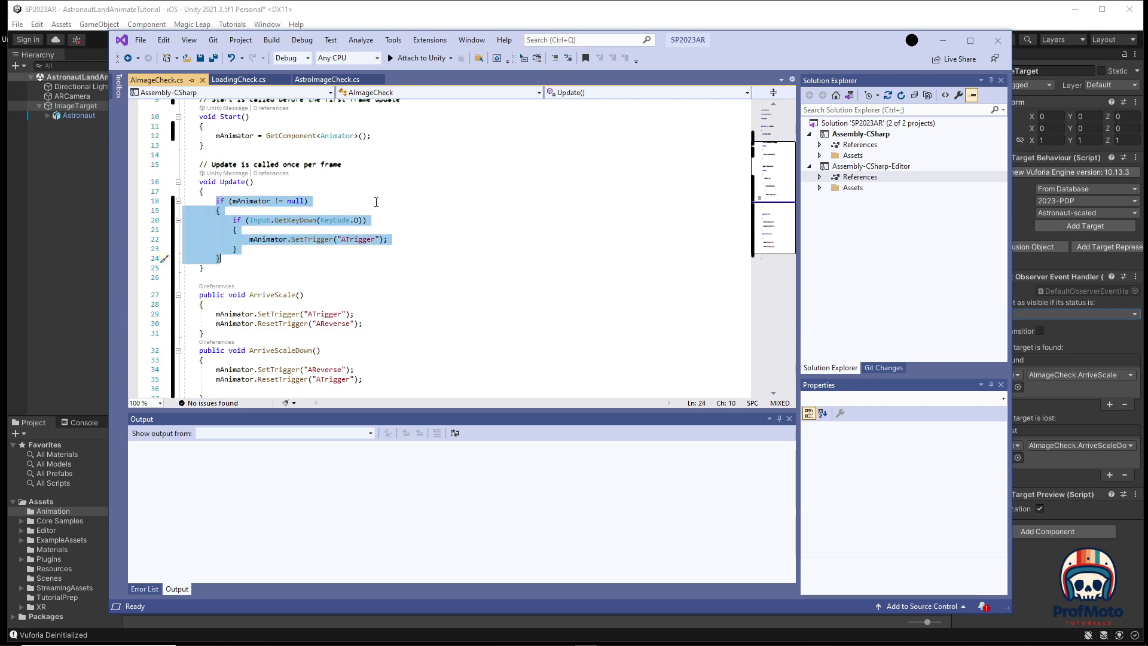
{"action": "key", "text": "Delete"}
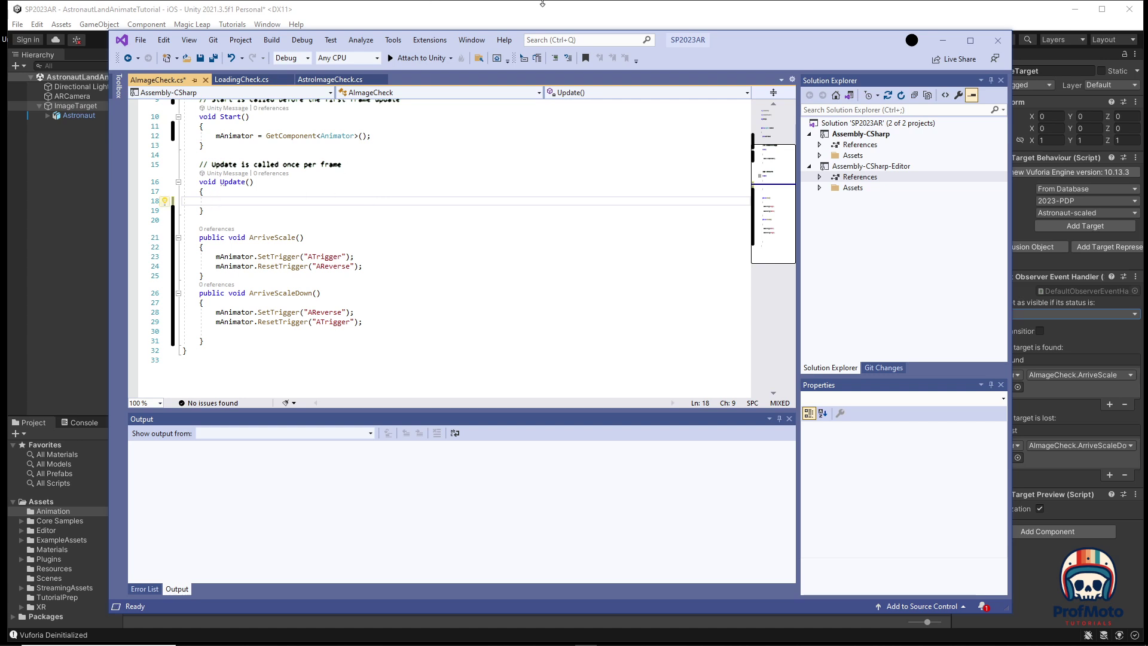
{"action": "left_click", "coordinate": [943, 40]}
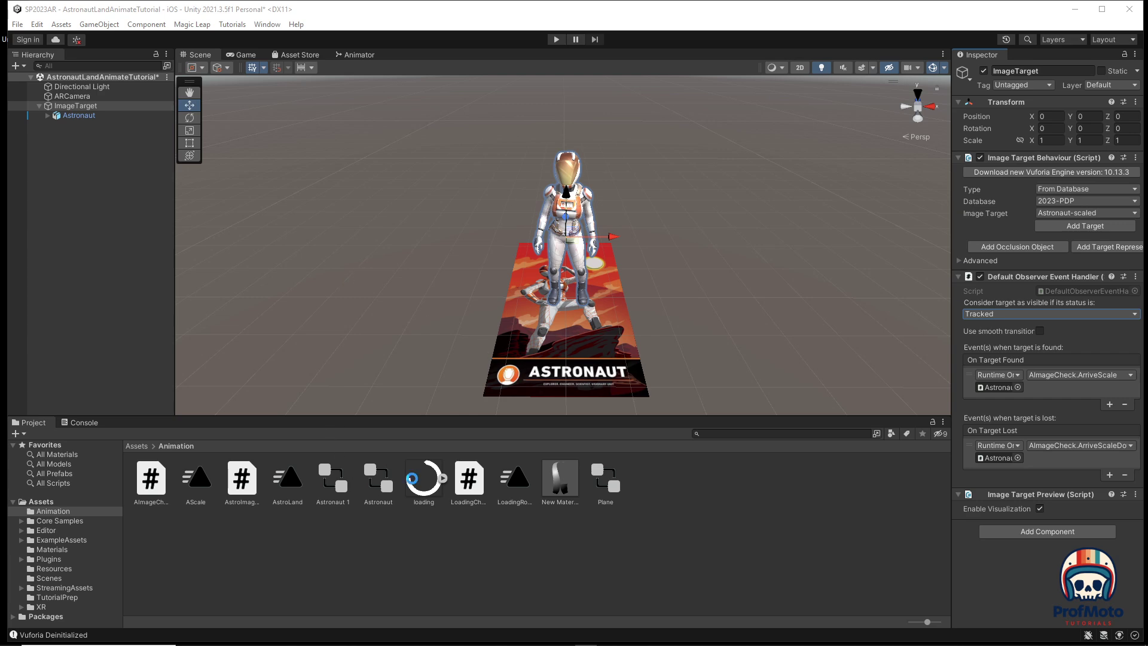
Step: Open the Vuforia Engine configuration from the ARCamera's Vuforia Behaviour component
{"action": "left_click", "coordinate": [445, 485]}
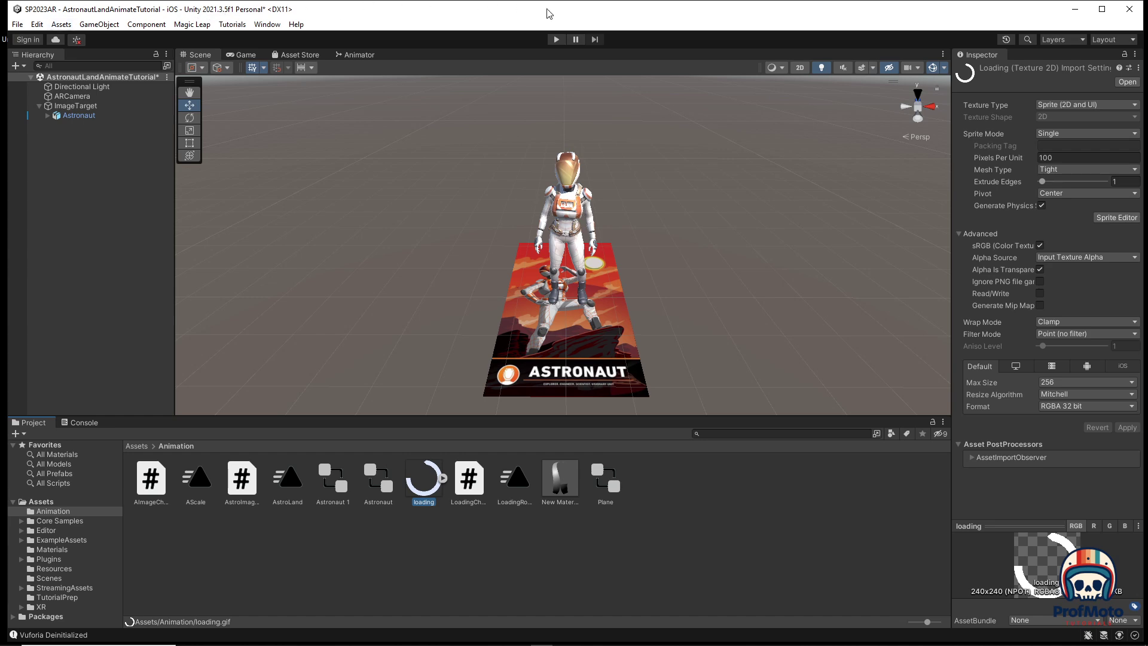
{"action": "left_click", "coordinate": [109, 106]}
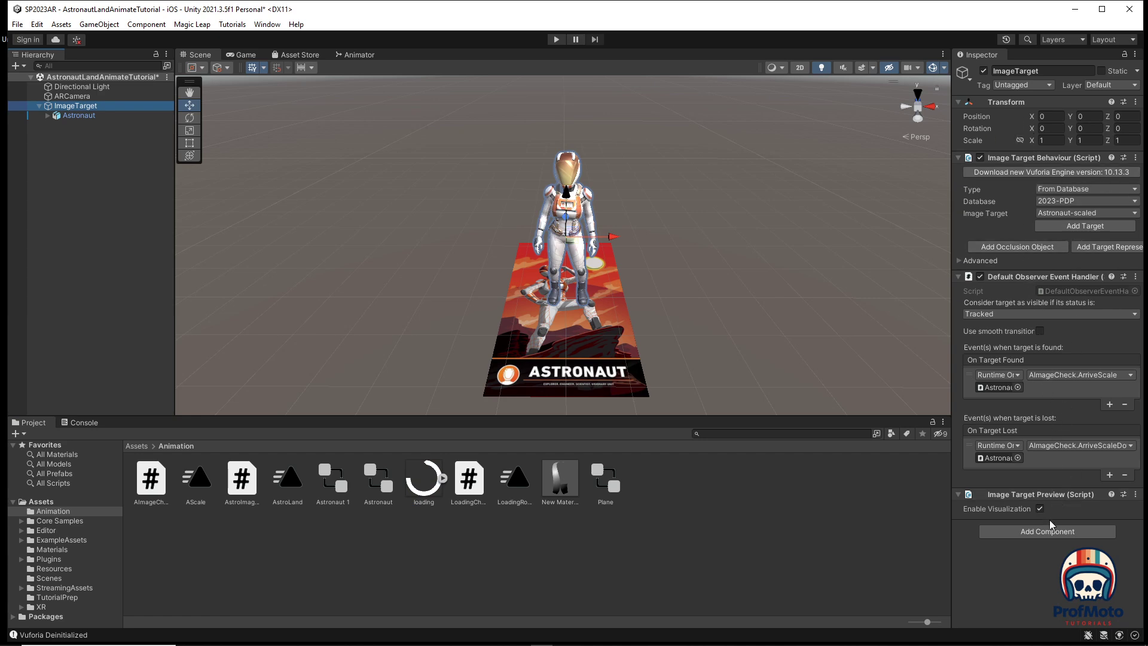
{"action": "left_click", "coordinate": [75, 97]}
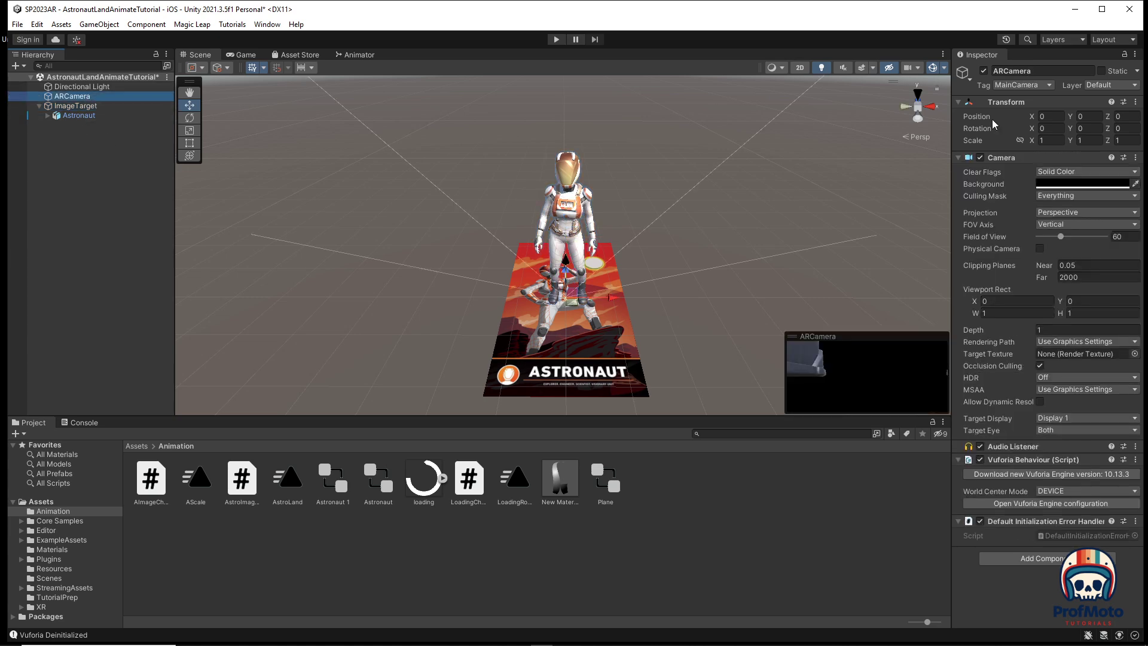
{"action": "left_click", "coordinate": [1033, 506]}
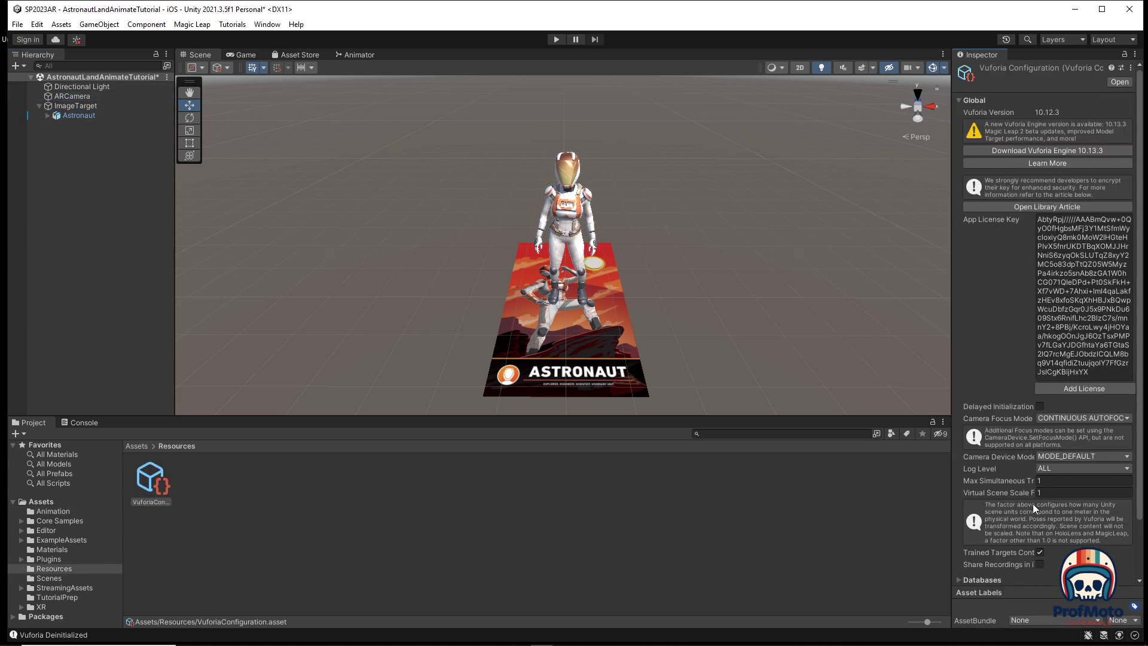